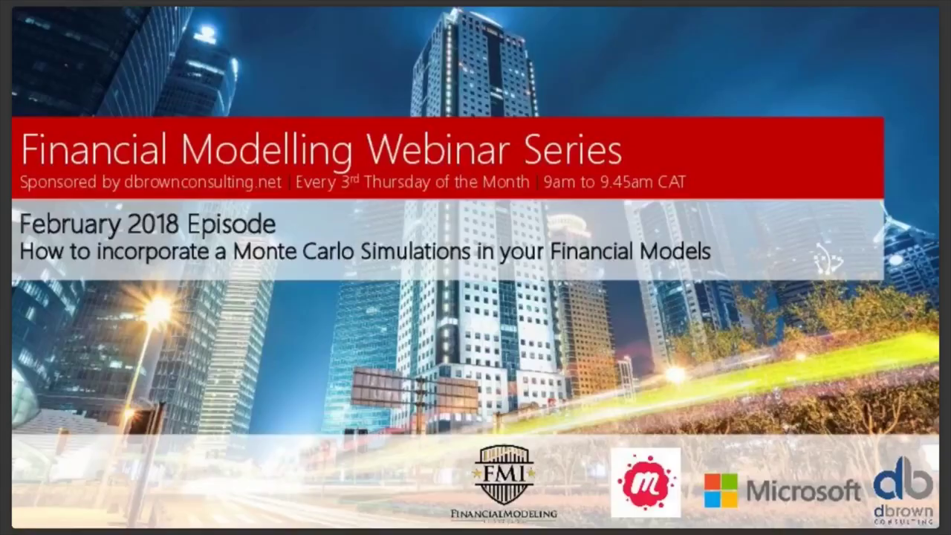
Advance the slideshow from the title slide to the Agenda slide.
{"action": "key", "text": "Right"}
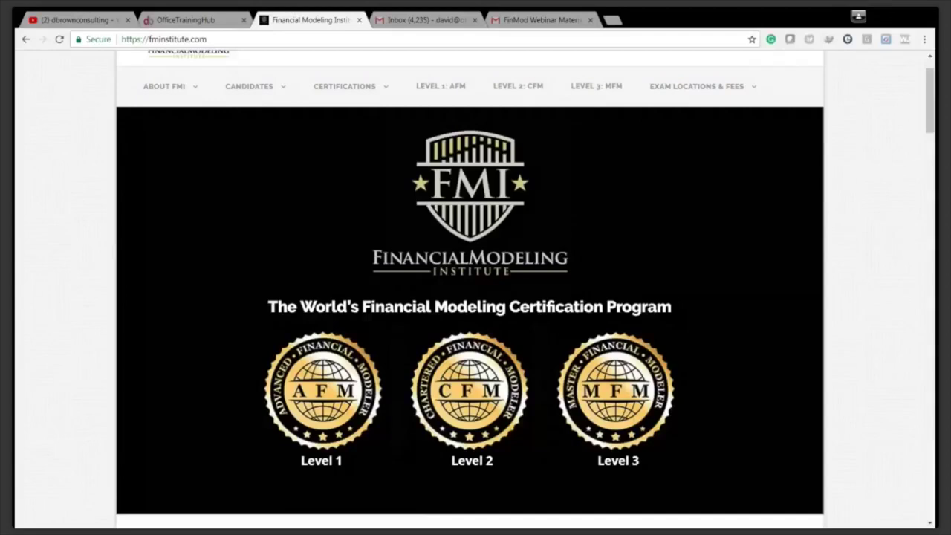
{"action": "mouse_move", "coordinate": [250, 86]}
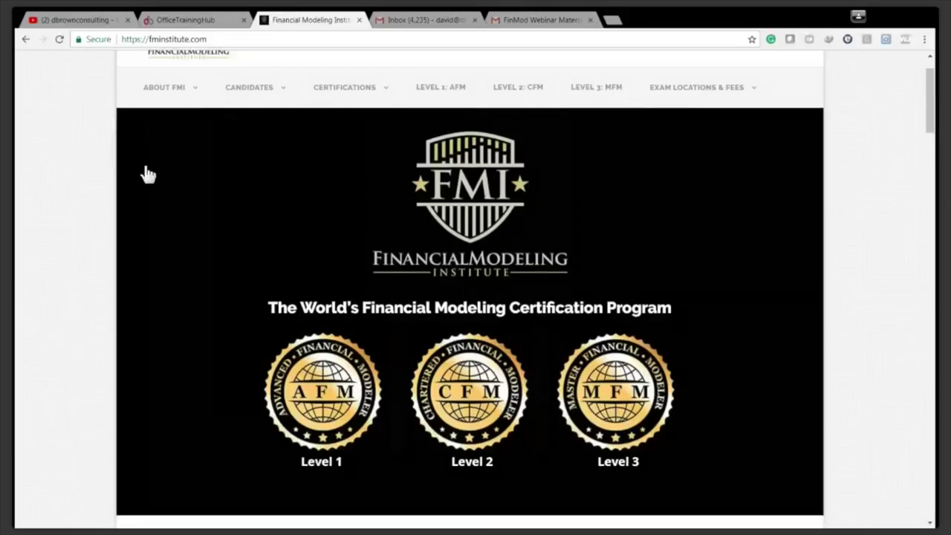
{"action": "scroll", "coordinate": [148, 174], "scroll_direction": "up", "scroll_amount": 1}
{"action": "mouse_move", "coordinate": [698, 148]}
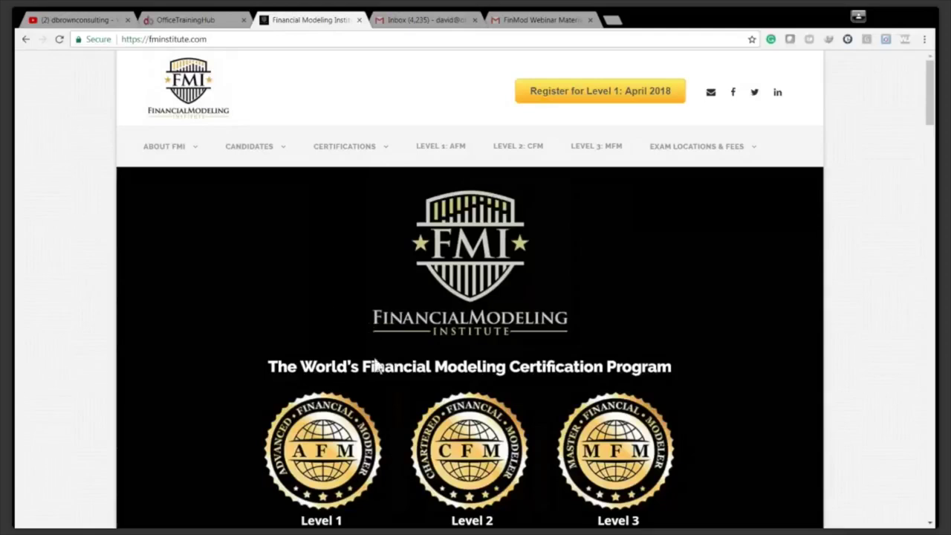
{"action": "scroll", "coordinate": [375, 364], "scroll_direction": "down", "scroll_amount": 4}
{"action": "scroll", "coordinate": [342, 322], "scroll_direction": "up", "scroll_amount": 4}
{"action": "mouse_move", "coordinate": [277, 154]}
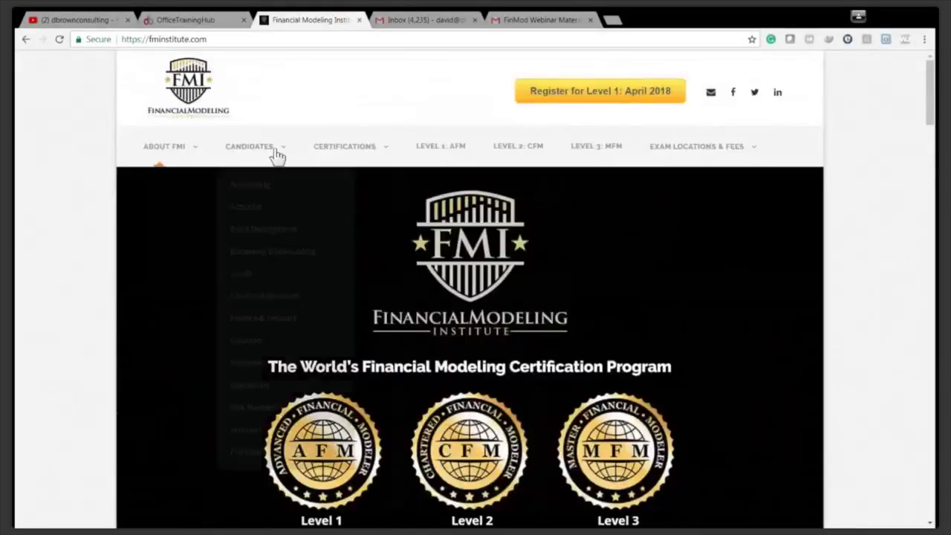
{"action": "mouse_move", "coordinate": [370, 153]}
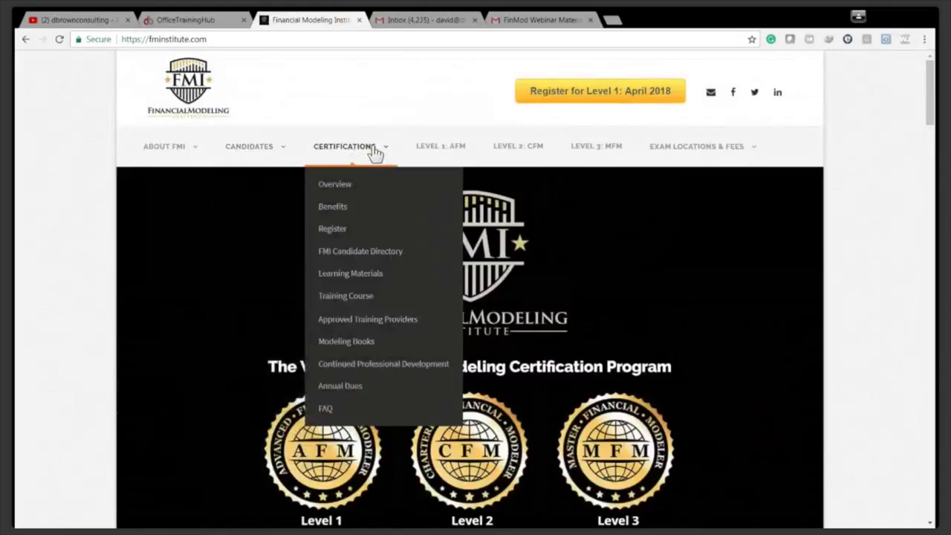
{"action": "left_click", "coordinate": [452, 148]}
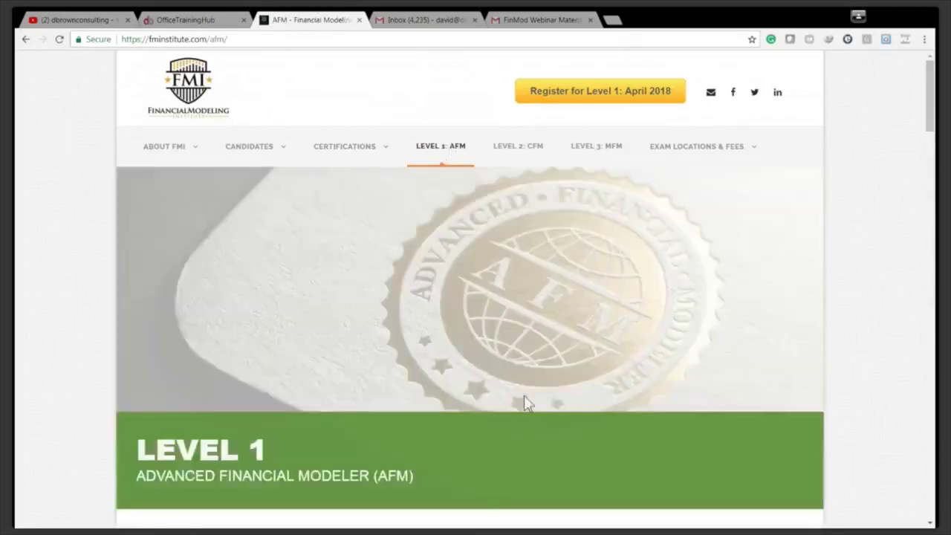
Scroll down the AFM page through its candidate profile and Level 1 content overview.
{"action": "scroll", "coordinate": [524, 396], "scroll_direction": "down", "scroll_amount": 5}
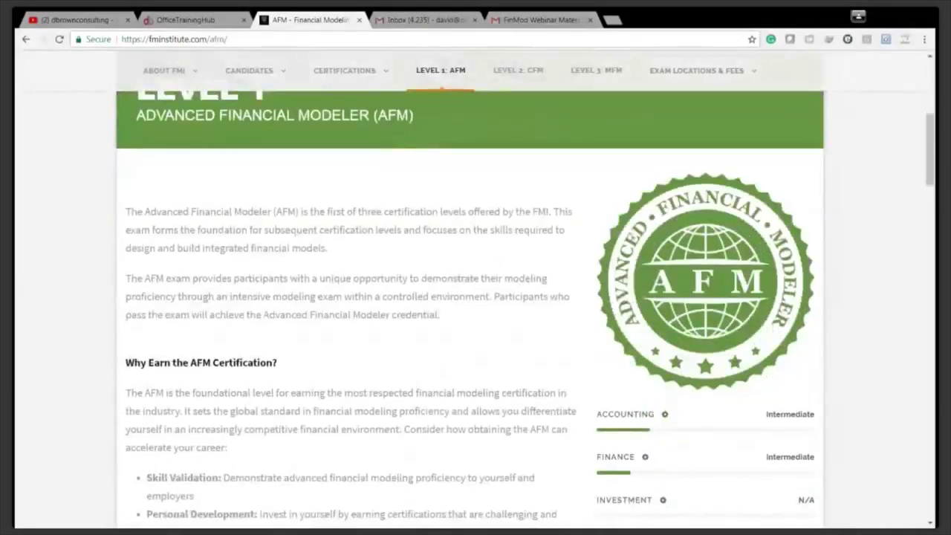
{"action": "scroll", "coordinate": [646, 250], "scroll_direction": "down", "scroll_amount": 2}
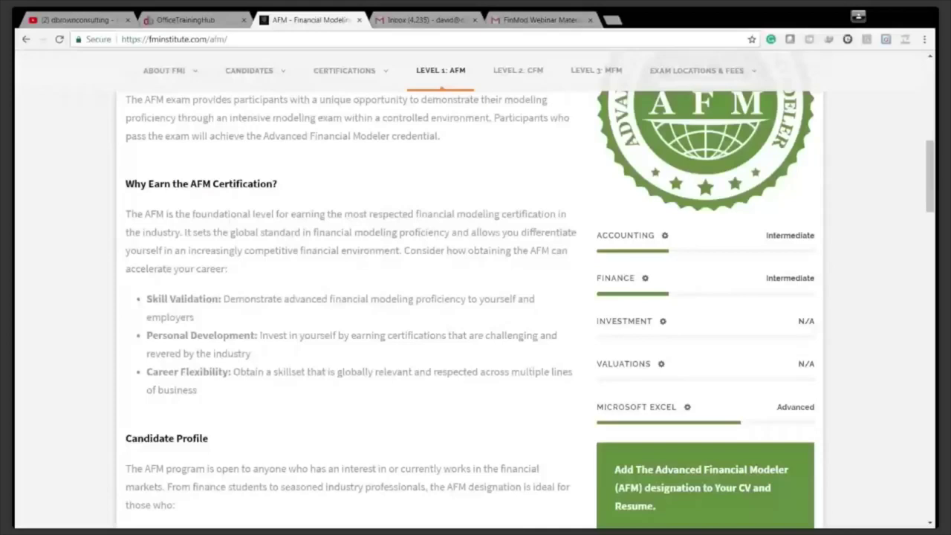
{"action": "scroll", "coordinate": [644, 394], "scroll_direction": "down", "scroll_amount": 5}
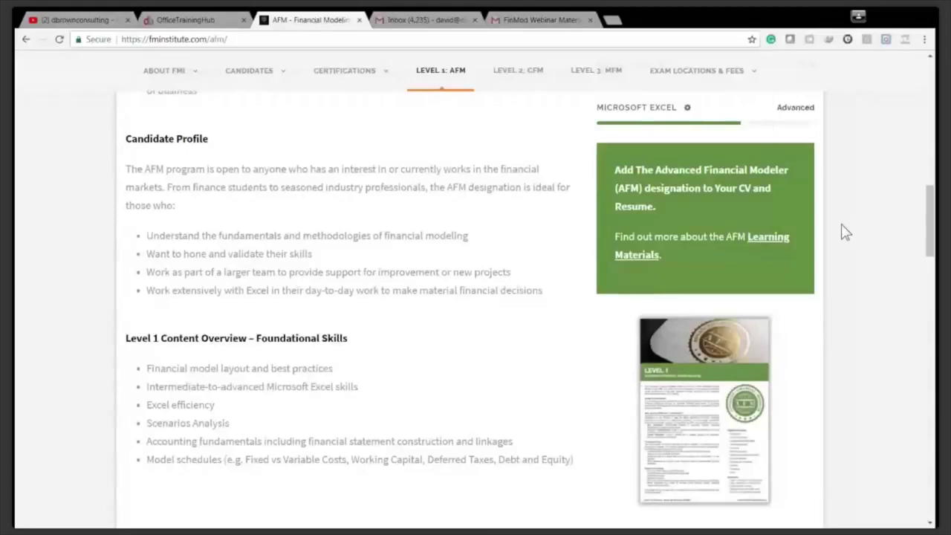
{"action": "mouse_move", "coordinate": [698, 75]}
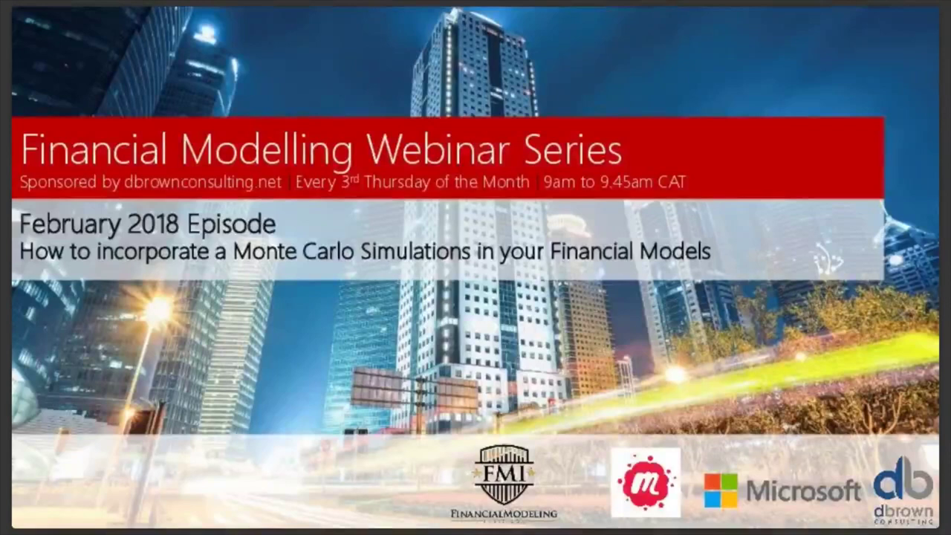
Advance past the Your Speaker and biography slides to About our Sponsor.
{"action": "key", "text": "Right"}
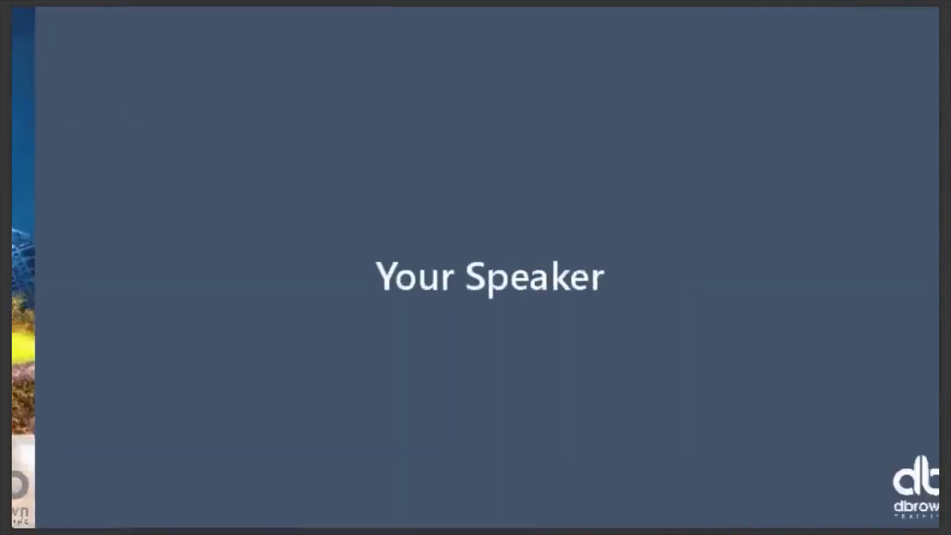
{"action": "key", "text": "Right"}
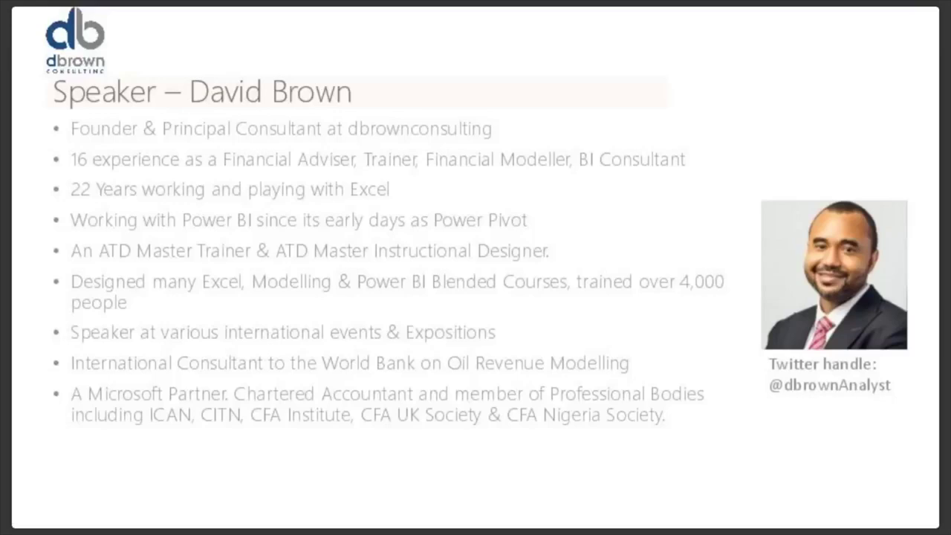
{"action": "key", "text": "Right"}
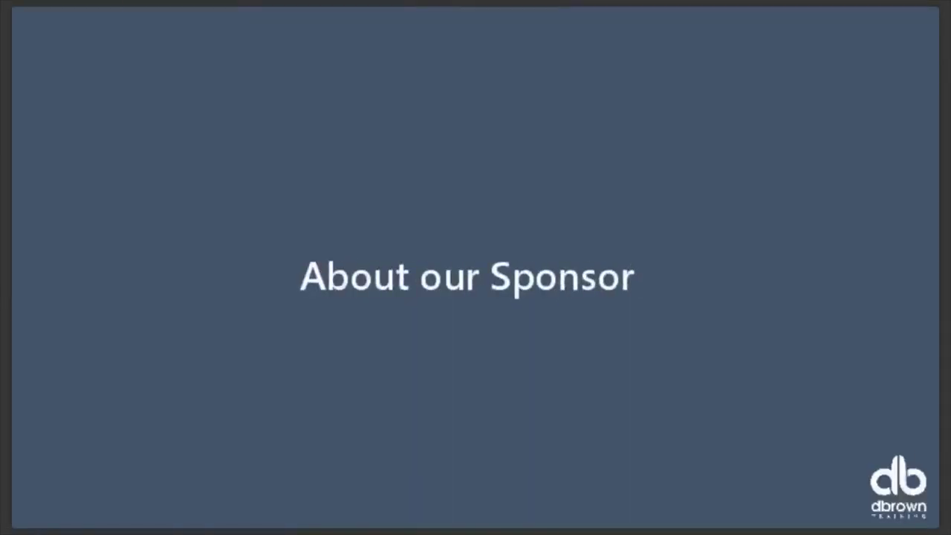
Advance the slideshow to the sponsor's slide.
{"action": "key", "text": "Right"}
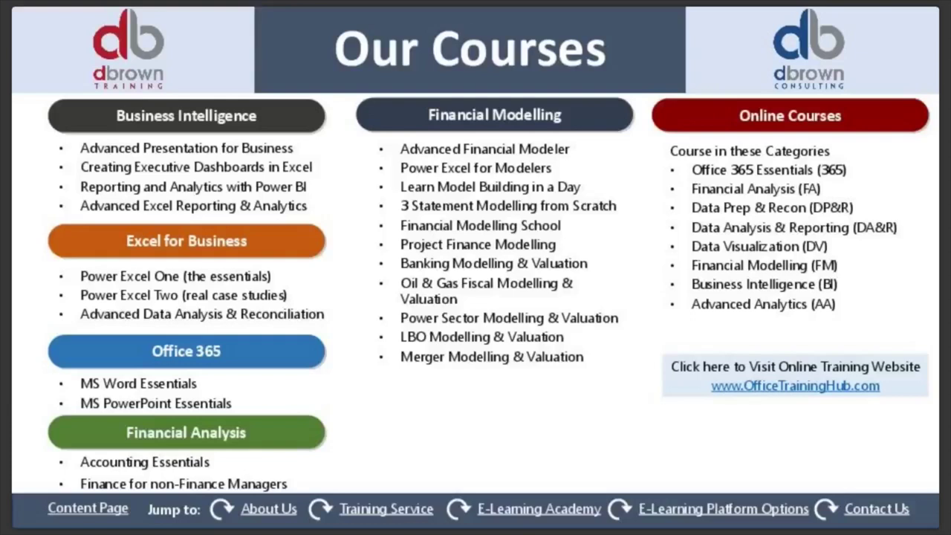
Advance the slideshow to the Affiliations slide.
{"action": "key", "text": "Right"}
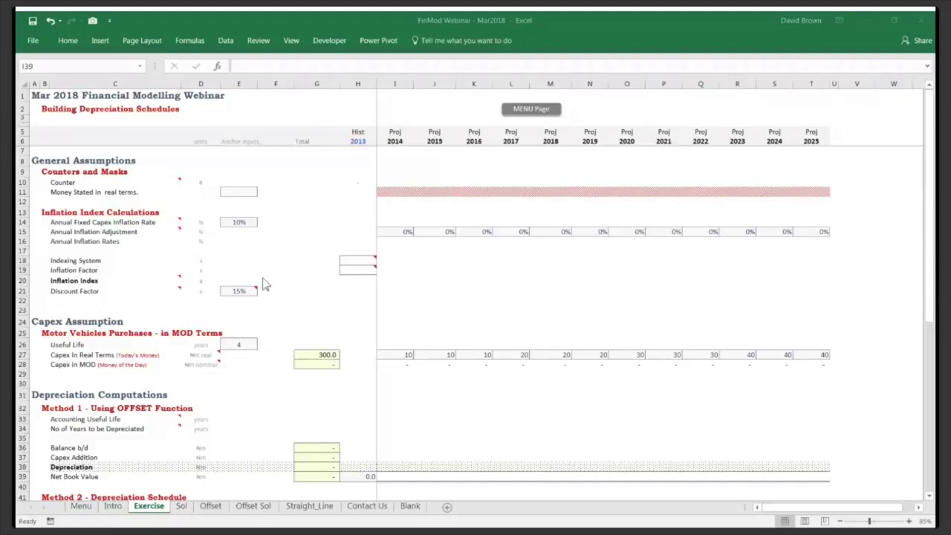
{"action": "scroll", "coordinate": [155, 266], "scroll_direction": "up", "scroll_amount": 1}
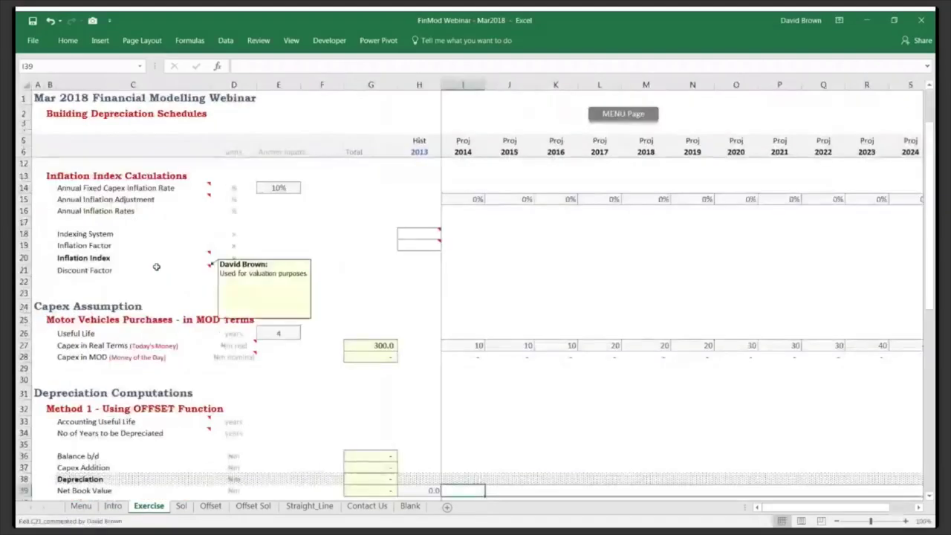
{"action": "scroll", "coordinate": [185, 237], "scroll_direction": "up", "scroll_amount": 1}
{"action": "left_click", "coordinate": [213, 210]}
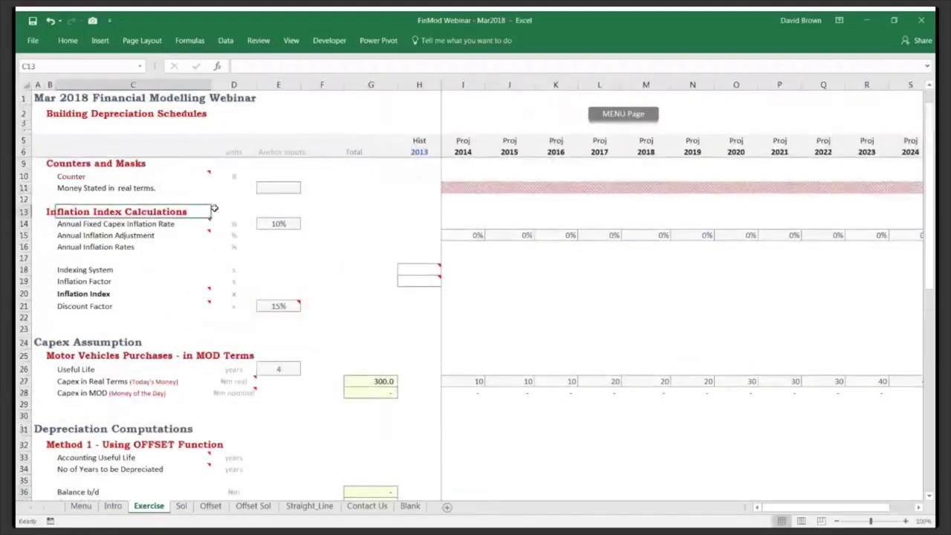
{"action": "key", "text": "Home"}
{"action": "key", "text": "ctrl+Up"}
{"action": "key", "text": "ctrl+Up"}
{"action": "key", "text": "Down"}
{"action": "key", "text": "Down"}
{"action": "key", "text": "Down"}
{"action": "key", "text": "Down"}
{"action": "key", "text": "Down"}
{"action": "key", "text": "Down"}
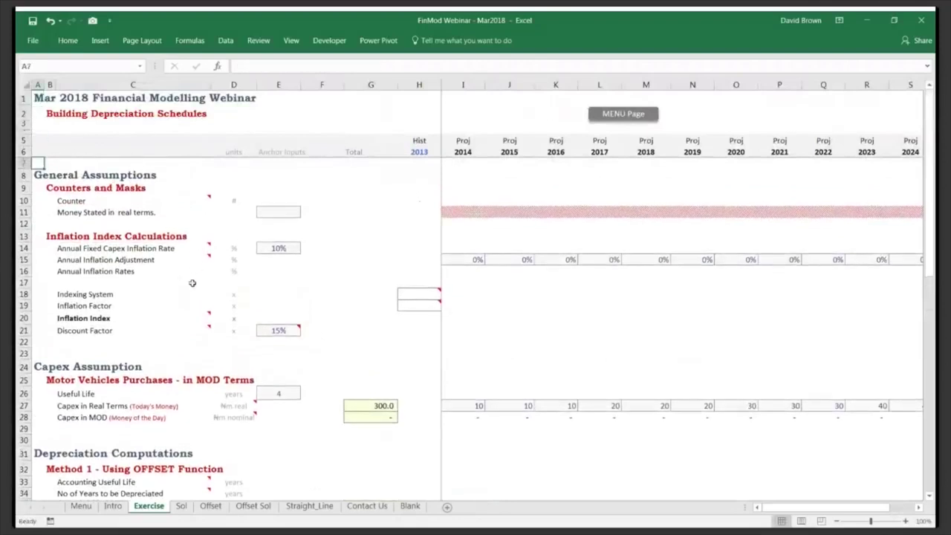
{"action": "mouse_move", "coordinate": [183, 311]}
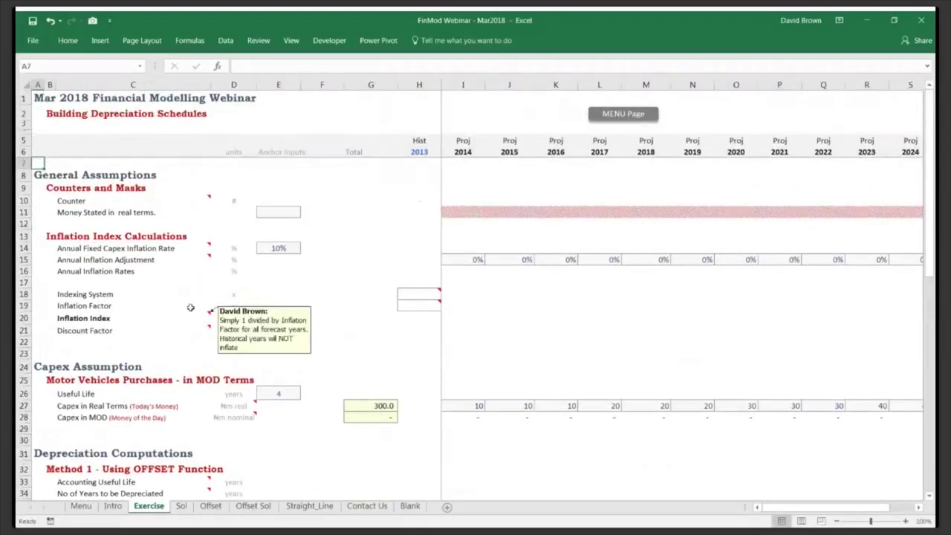
{"action": "left_click", "coordinate": [191, 291]}
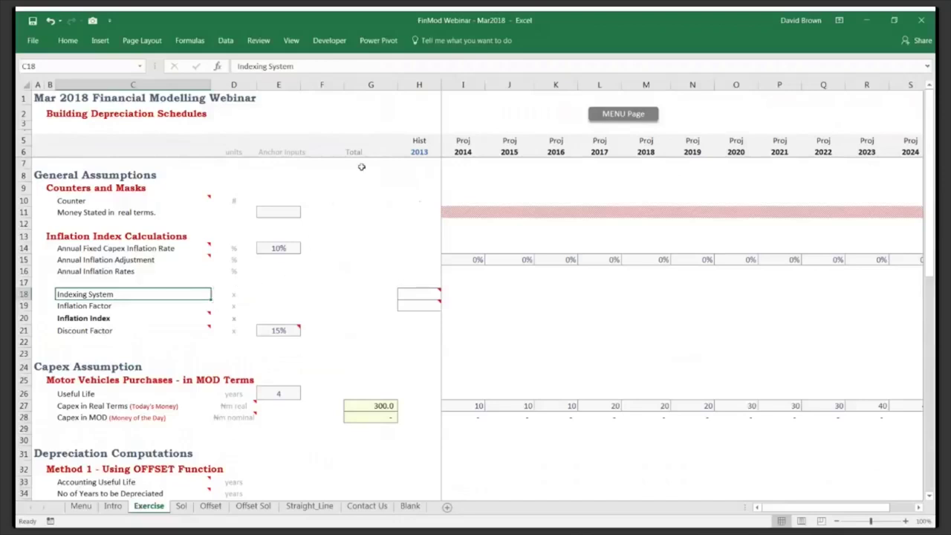
{"action": "scroll", "coordinate": [402, 246], "scroll_direction": "up", "scroll_amount": 1}
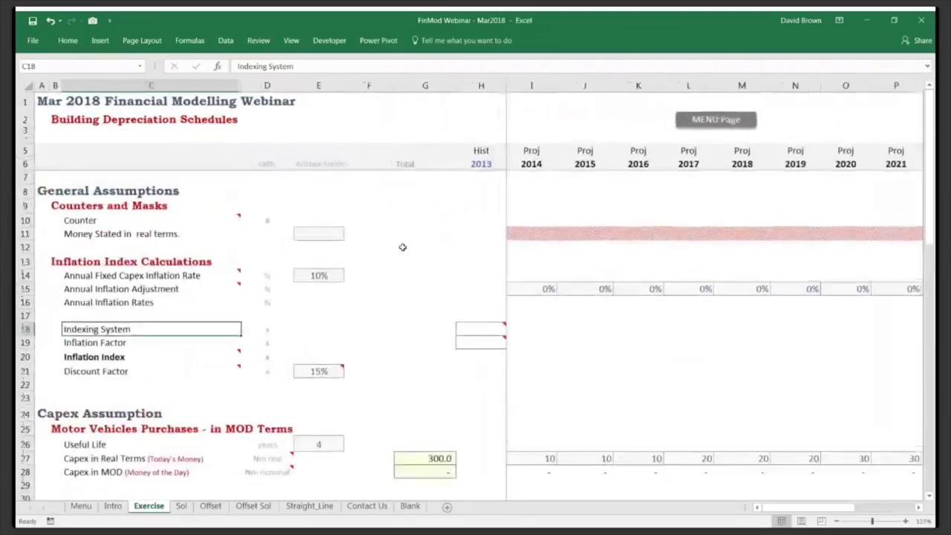
Select columns A and B of the Exercise sheet.
{"action": "left_click", "coordinate": [42, 86]}
{"action": "key", "text": "shift+Right"}
{"action": "key", "text": "shift+Right"}
{"action": "key", "text": "shift+Left"}
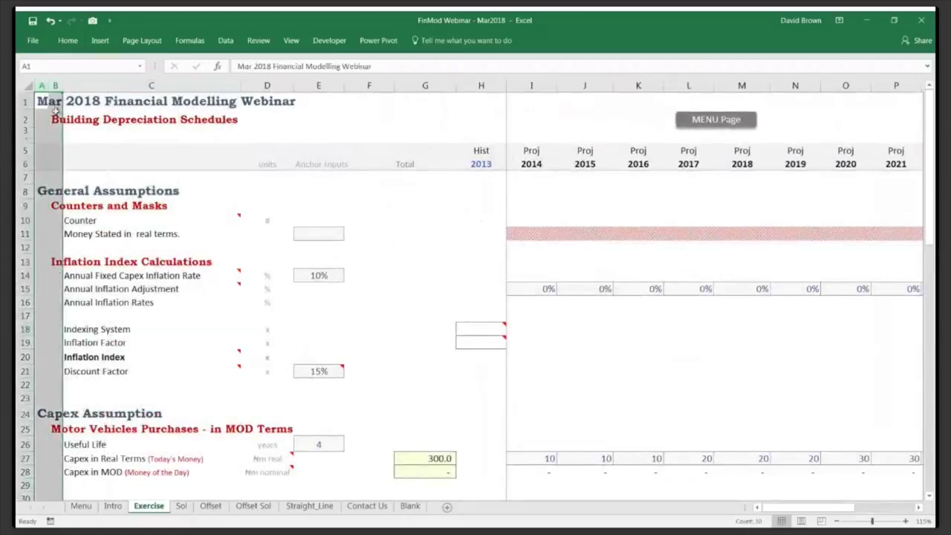
Jump between the General Assumptions and Capex Assumption headings, then to the sheet's last row.
{"action": "left_click", "coordinate": [42, 191]}
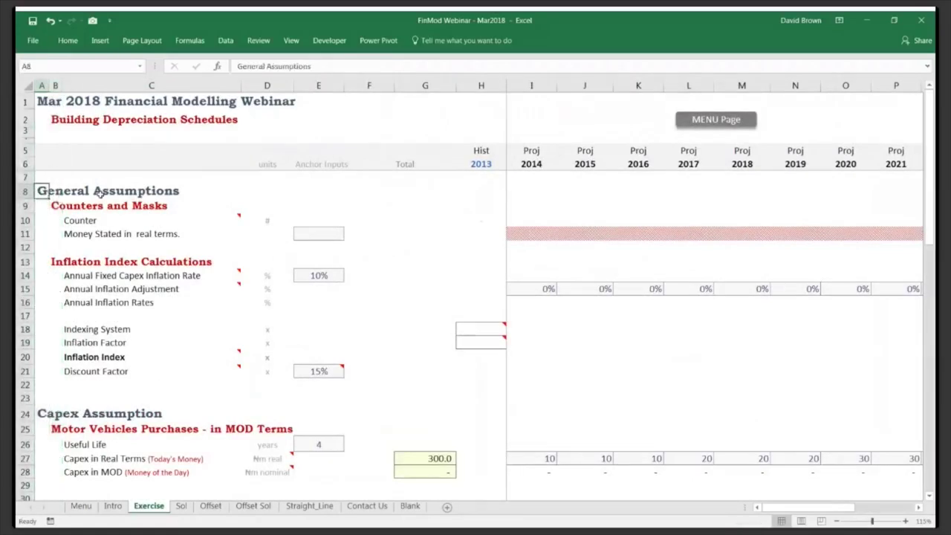
{"action": "key", "text": "ctrl+Down"}
{"action": "key", "text": "ctrl+Up"}
{"action": "key", "text": "ctrl+Down"}
{"action": "key", "text": "ctrl+Up"}
{"action": "key", "text": "ctrl+Down"}
{"action": "key", "text": "ctrl+Up"}
{"action": "key", "text": "ctrl+Down"}
{"action": "key", "text": "ctrl+Down"}
{"action": "key", "text": "ctrl+Down"}
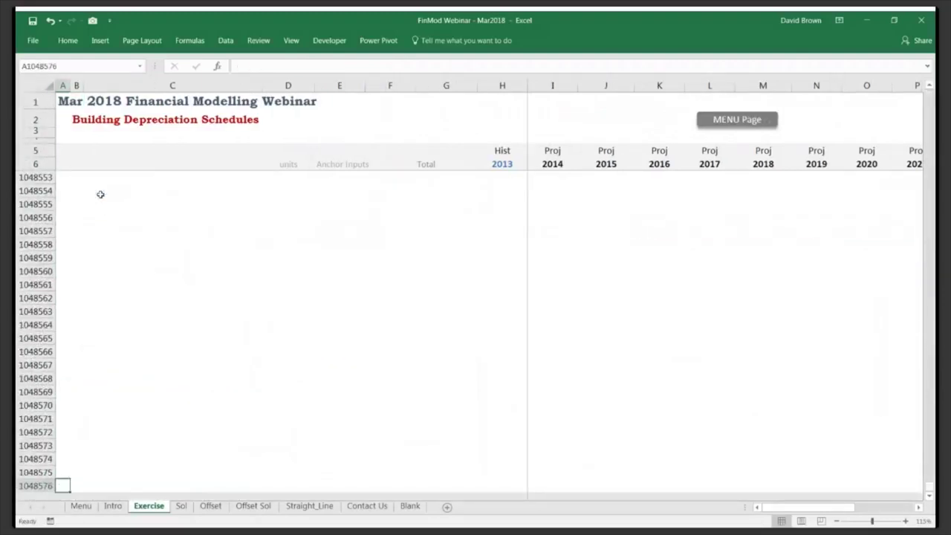
Return to the top and select columns A to C around the Counters and Masks heading.
{"action": "key", "text": "ctrl+Home"}
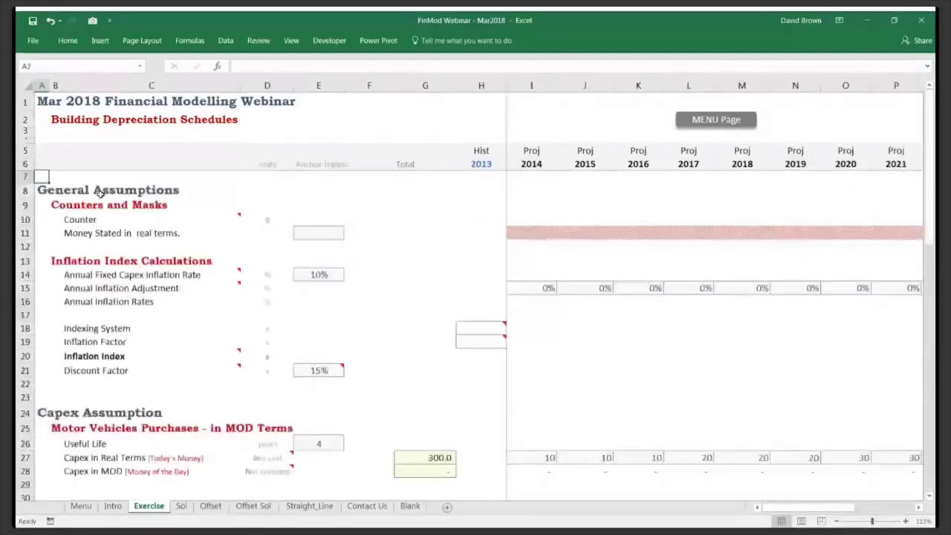
{"action": "left_click", "coordinate": [64, 211]}
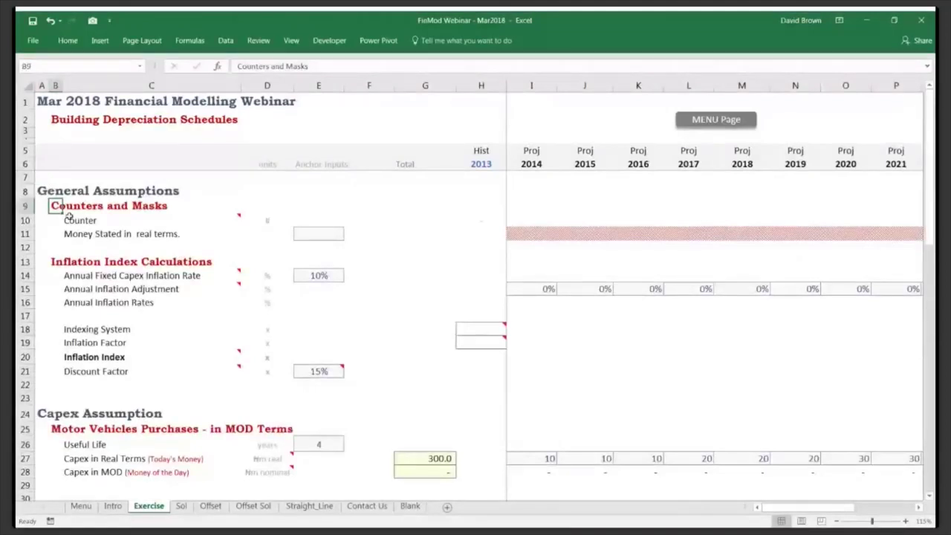
{"action": "left_click_drag", "start_coordinate": [42, 85], "coordinate": [110, 84]}
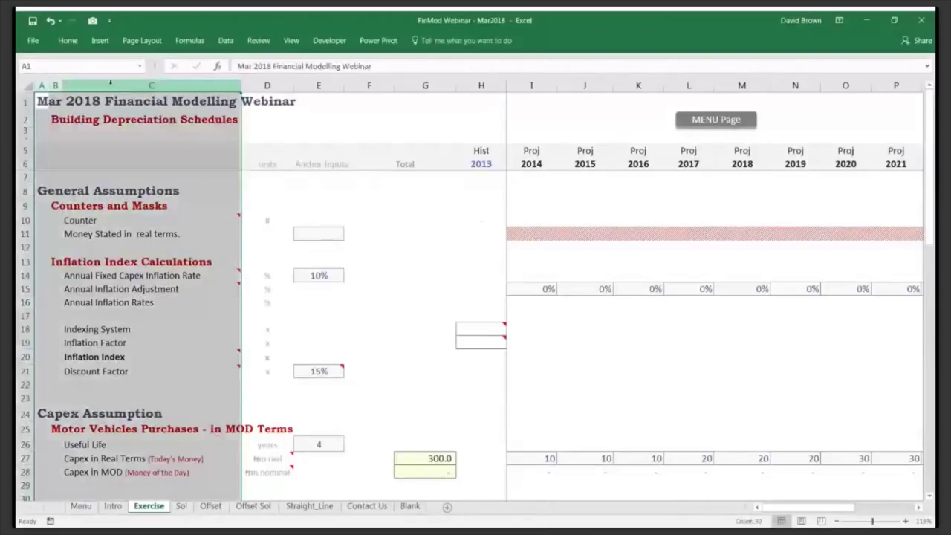
{"action": "left_click_drag", "start_coordinate": [110, 84], "coordinate": [50, 219]}
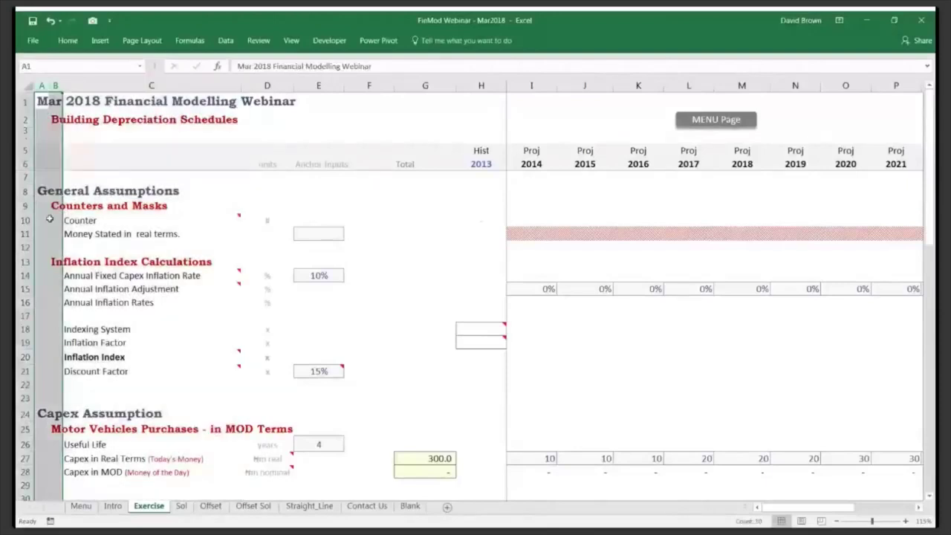
{"action": "left_click", "coordinate": [55, 205]}
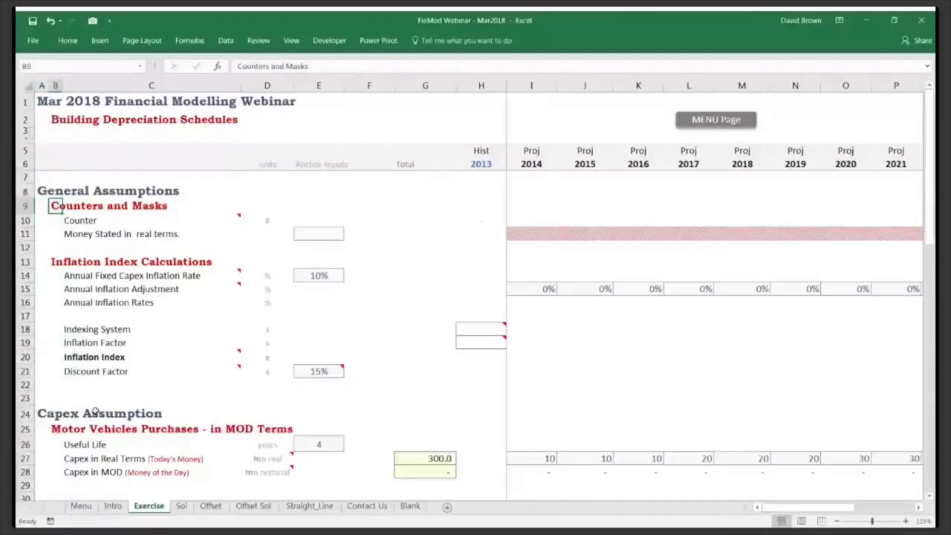
{"action": "mouse_move", "coordinate": [177, 356]}
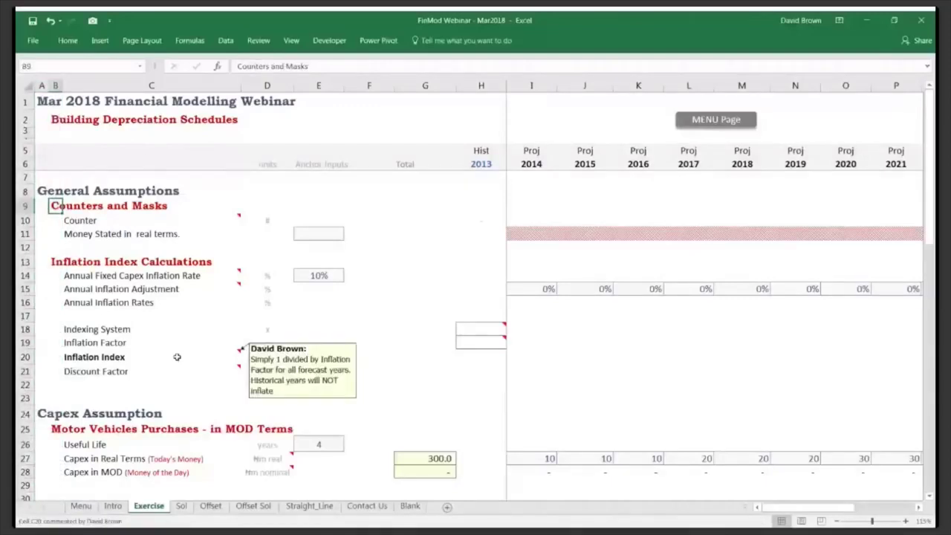
Inspect the Counter label and the row 11 mask formula =I$6=$E$11 across forecast years.
{"action": "key", "text": "Down"}
{"action": "key", "text": "Right"}
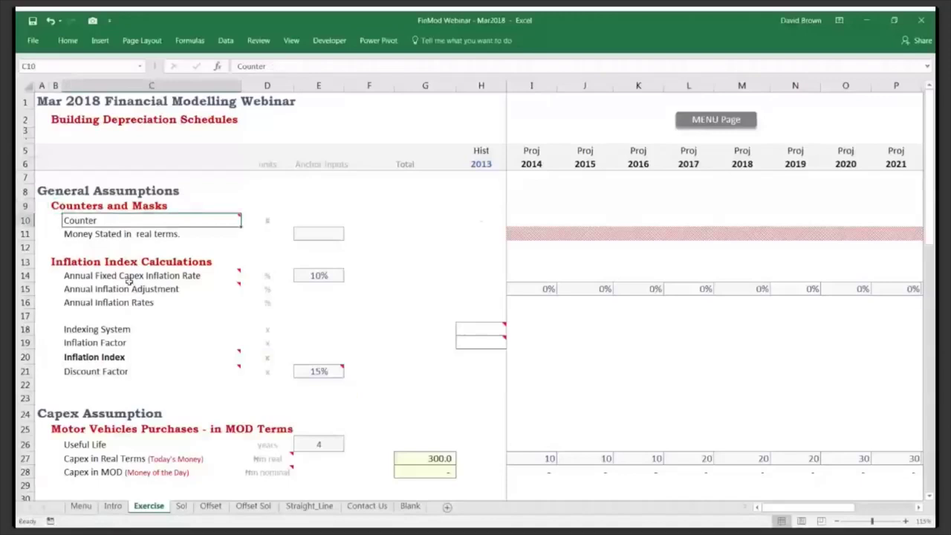
{"action": "key", "text": "Down"}
{"action": "key", "text": "Down"}
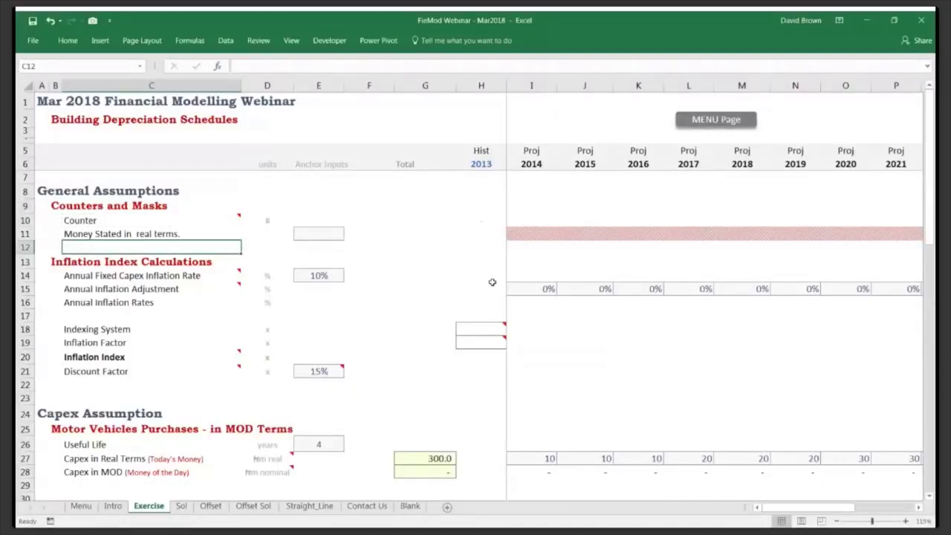
{"action": "left_click", "coordinate": [96, 220]}
{"action": "left_click", "coordinate": [531, 230]}
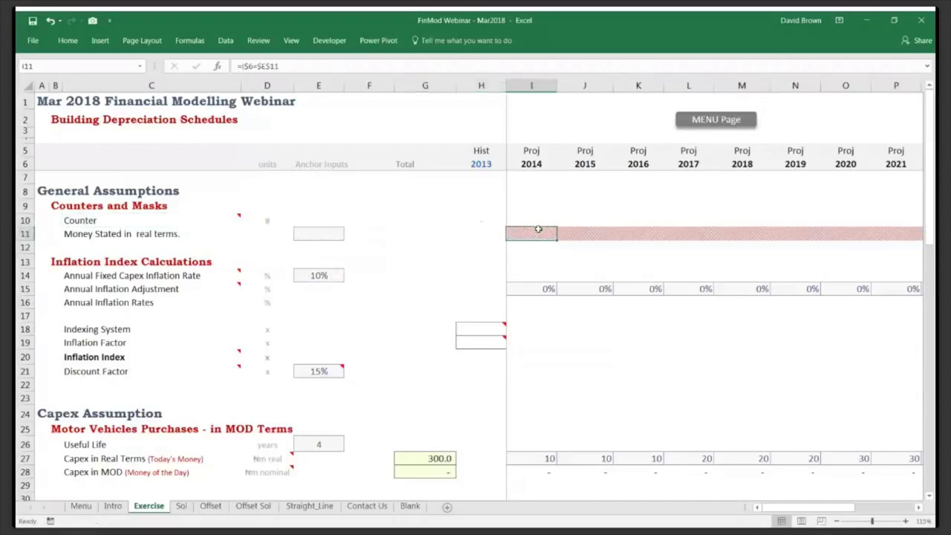
{"action": "key", "text": "Right"}
{"action": "key", "text": "Right"}
{"action": "key", "text": "Right"}
{"action": "key", "text": "Left"}
{"action": "key", "text": "Left"}
{"action": "key", "text": "Left"}
{"action": "key", "text": "Left"}
{"action": "key", "text": "Right"}
{"action": "key", "text": "Left"}
{"action": "key", "text": "Right"}
{"action": "key", "text": "Left"}
{"action": "key", "text": "Left"}
{"action": "key", "text": "Left"}
{"action": "key", "text": "Left"}
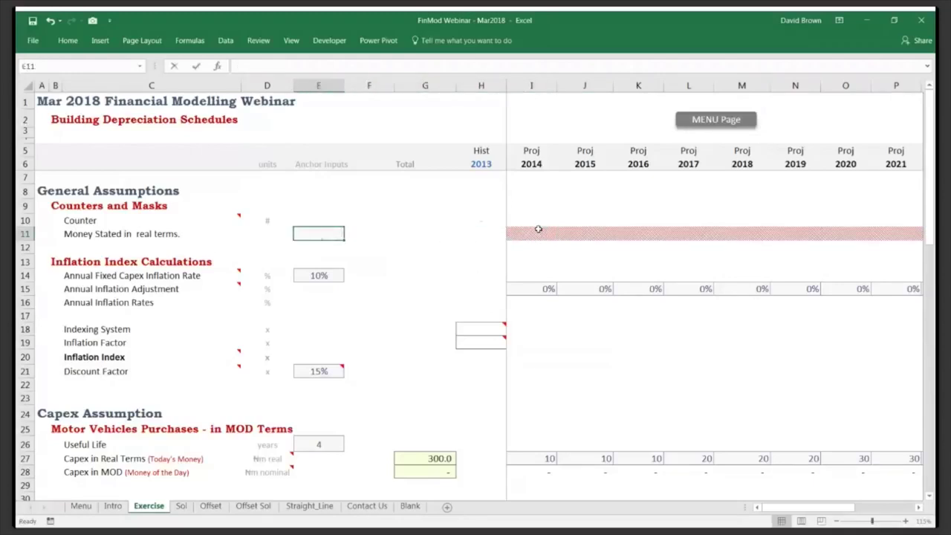
Enter 2018 as the real-terms base year in E11.
{"action": "type", "text": "20"}
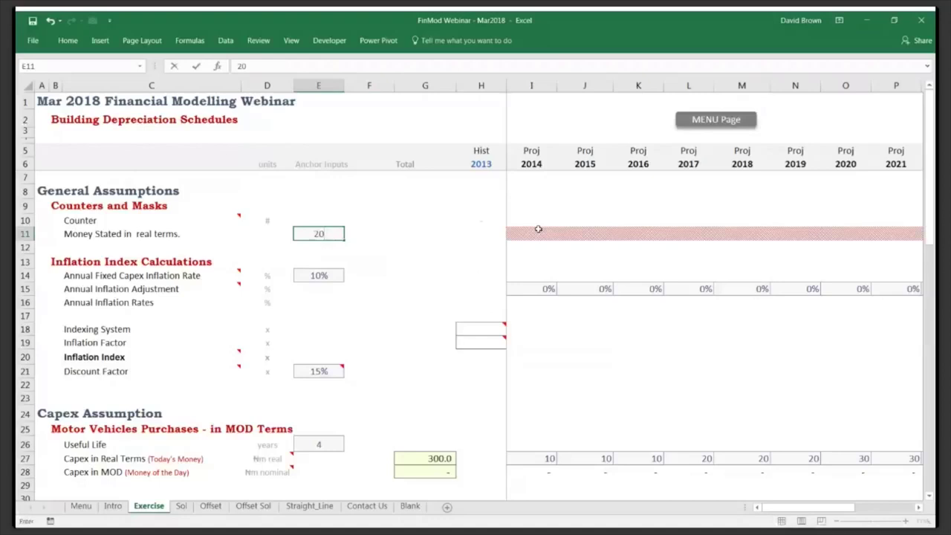
{"action": "type", "text": "18"}
{"action": "key", "text": "Return"}
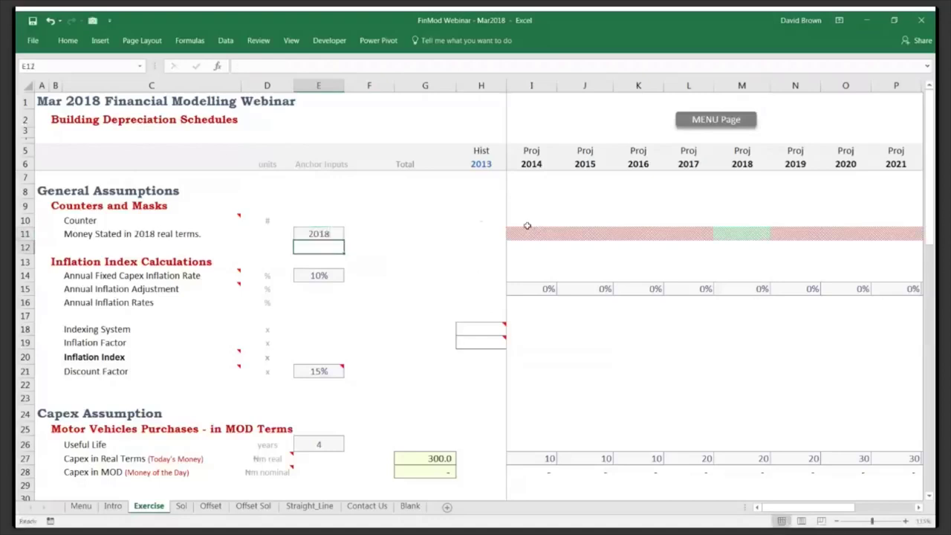
{"action": "left_click", "coordinate": [333, 231]}
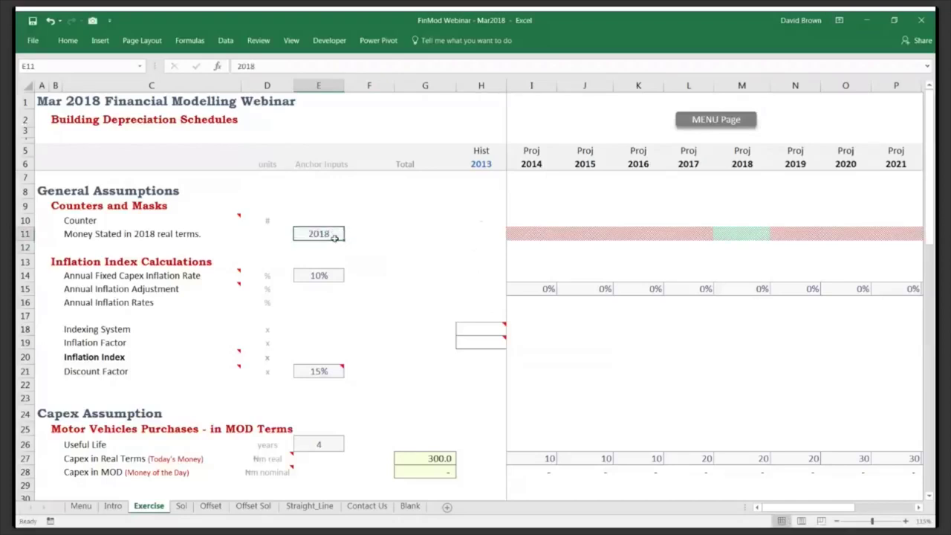
Inspect the row 11 mask cells for 2014–2018, with only 2018 flagged green.
{"action": "left_click", "coordinate": [744, 235]}
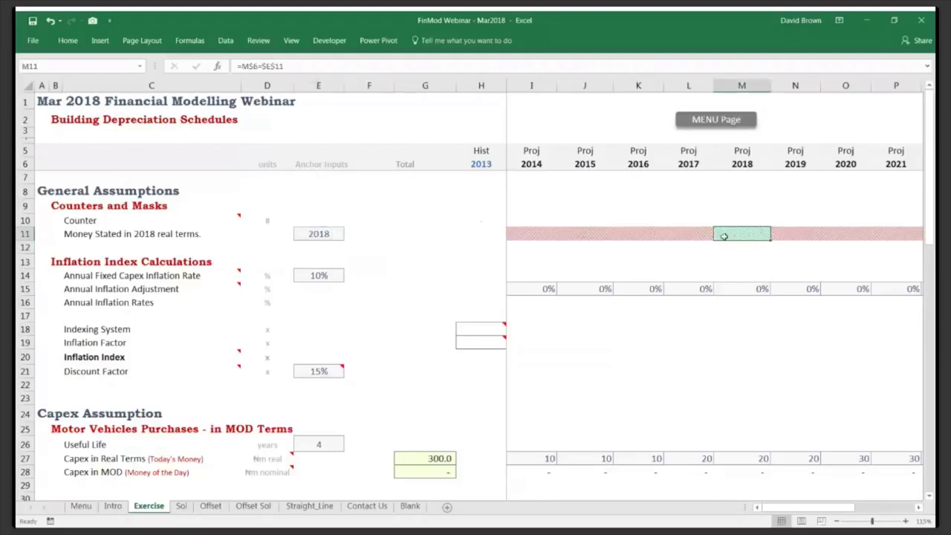
{"action": "left_click_drag", "start_coordinate": [530, 229], "coordinate": [664, 228]}
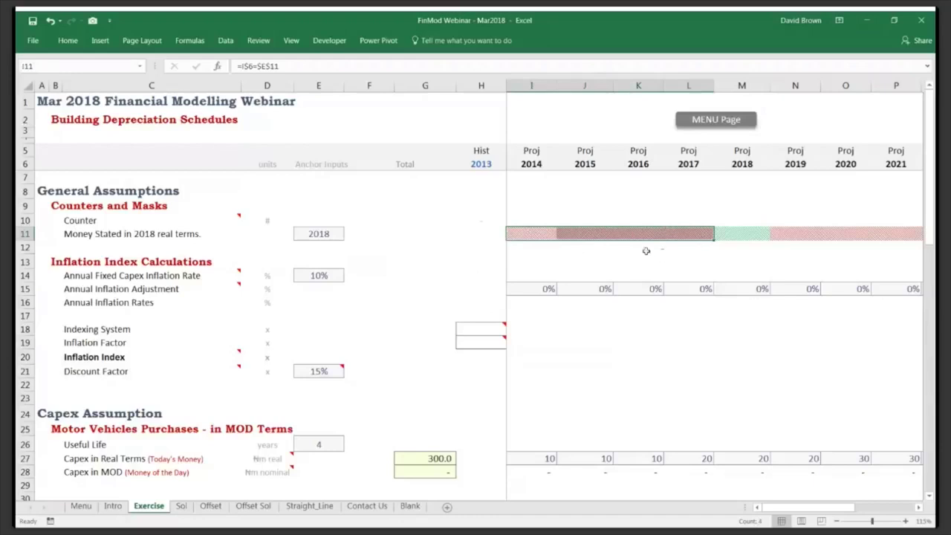
{"action": "left_click", "coordinate": [543, 234]}
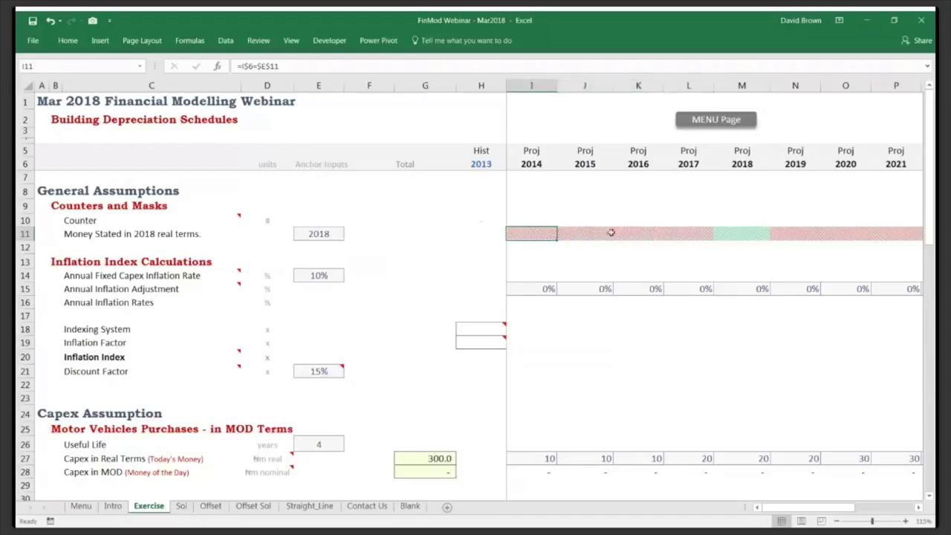
{"action": "left_click", "coordinate": [742, 231]}
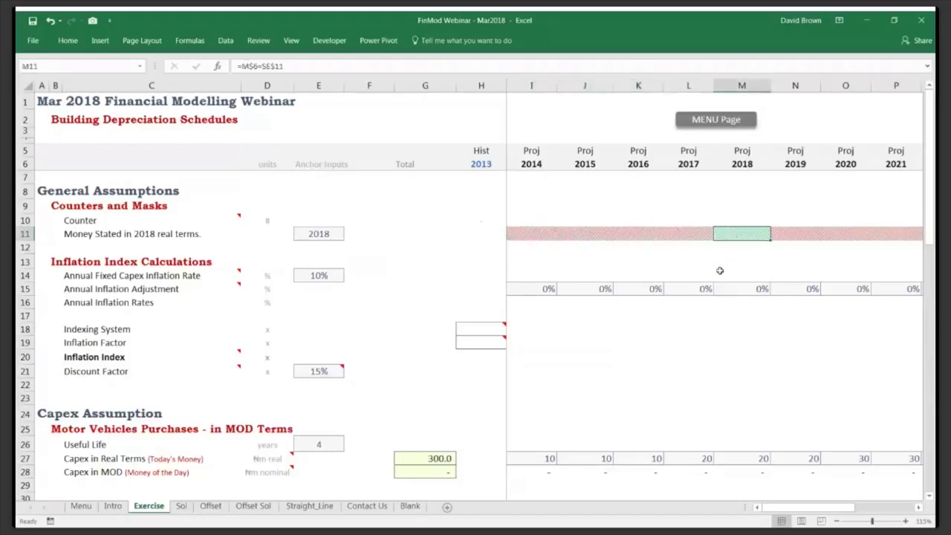
{"action": "left_click", "coordinate": [632, 235]}
{"action": "left_click_drag", "start_coordinate": [664, 234], "coordinate": [722, 233]}
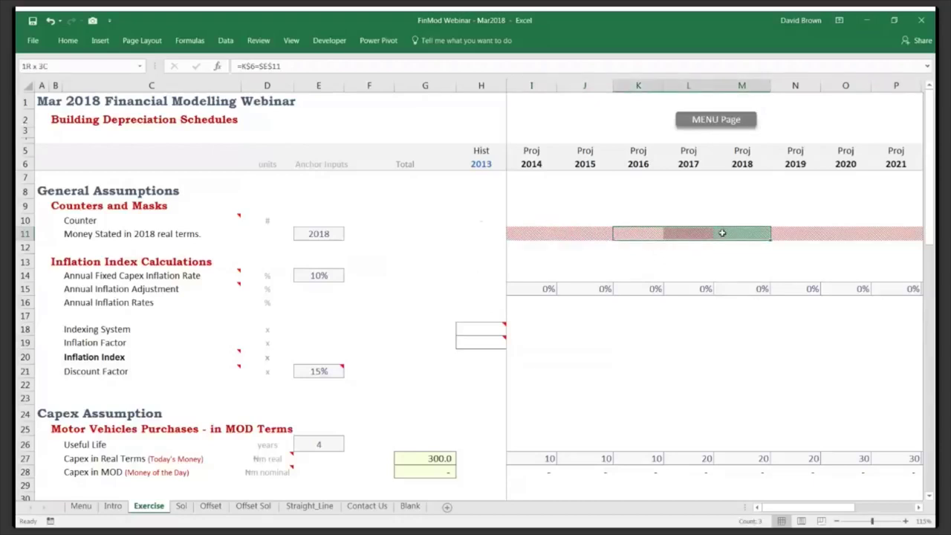
{"action": "left_click", "coordinate": [533, 232]}
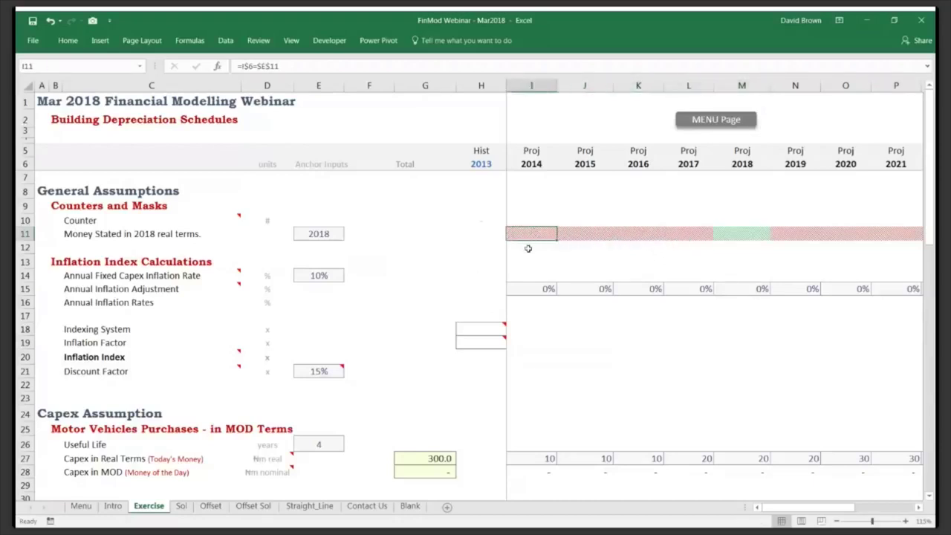
{"action": "left_click", "coordinate": [529, 257]}
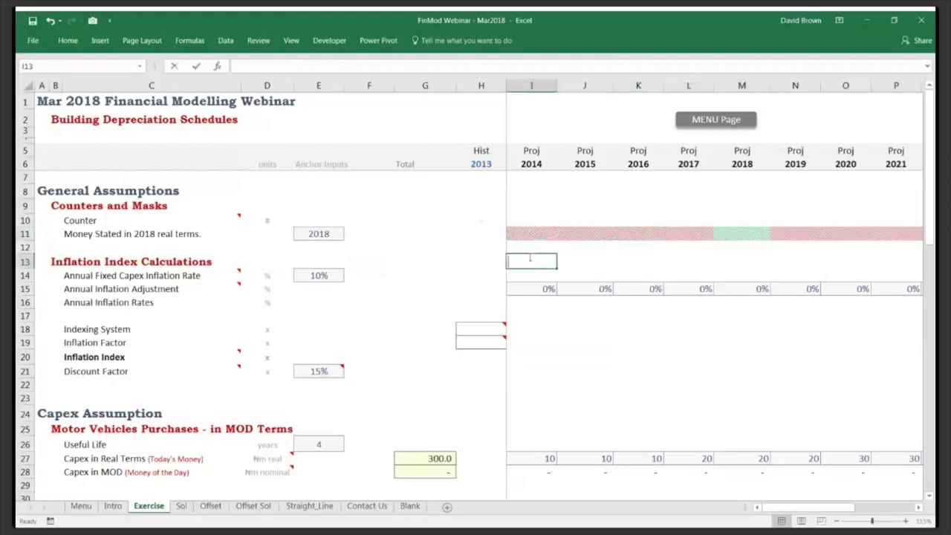
Link I13 to the mask with =I11 and fill it right across 2014–2019.
{"action": "type", "text": "=I11"}
{"action": "key", "text": "Return"}
{"action": "left_click", "coordinate": [529, 258]}
{"action": "key", "text": "shift+Right"}
{"action": "key", "text": "shift+Right"}
{"action": "key", "text": "shift+Right"}
{"action": "key", "text": "shift+Right"}
{"action": "key", "text": "shift+Right"}
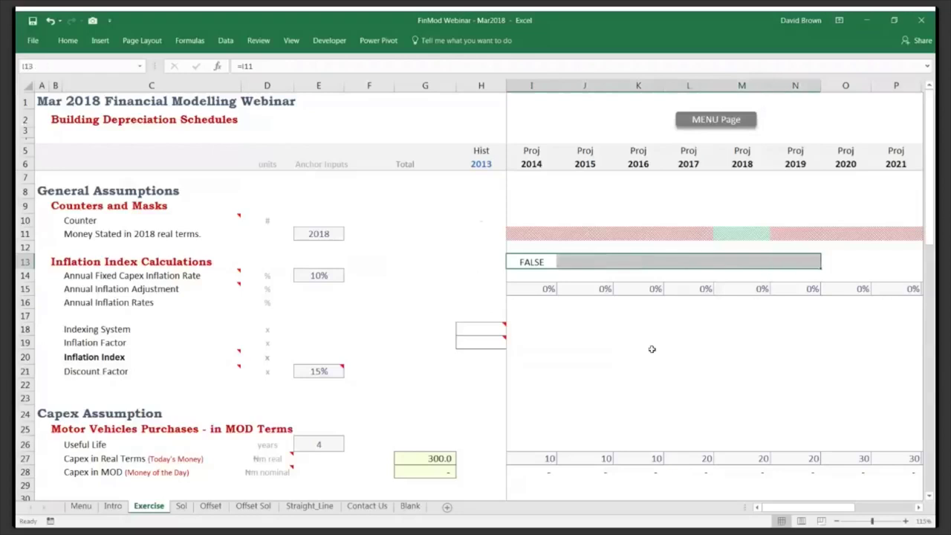
{"action": "key", "text": "ctrl+r"}
Verify row 13 shows TRUE under 2018 by inspecting the M13 formula.
{"action": "key", "text": "Right"}
{"action": "key", "text": "Right"}
{"action": "key", "text": "Right"}
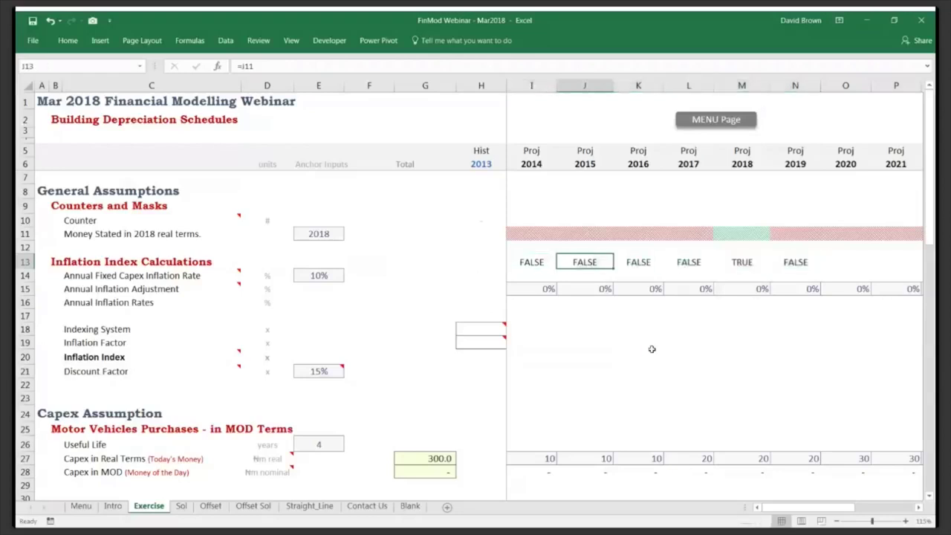
{"action": "key", "text": "Right"}
{"action": "key", "text": "F2"}
{"action": "key", "text": "Escape"}
{"action": "key", "text": "F2"}
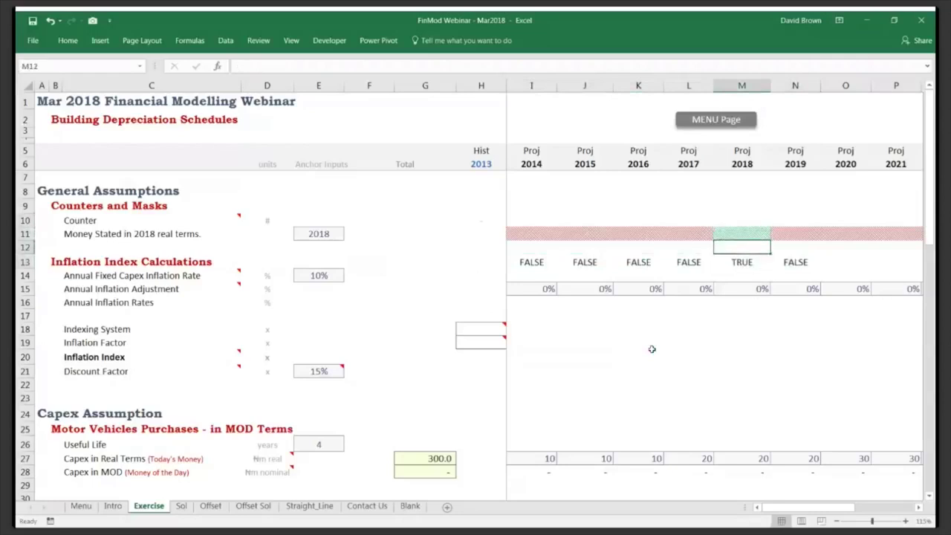
{"action": "key", "text": "Escape"}
{"action": "key", "text": "Left"}
{"action": "key", "text": "Left"}
{"action": "key", "text": "Left"}
{"action": "key", "text": "Left"}
{"action": "key", "text": "Left"}
{"action": "key", "text": "Left"}
{"action": "key", "text": "Left"}
{"action": "key", "text": "Left"}
{"action": "key", "text": "Up"}
{"action": "key", "text": "Up"}
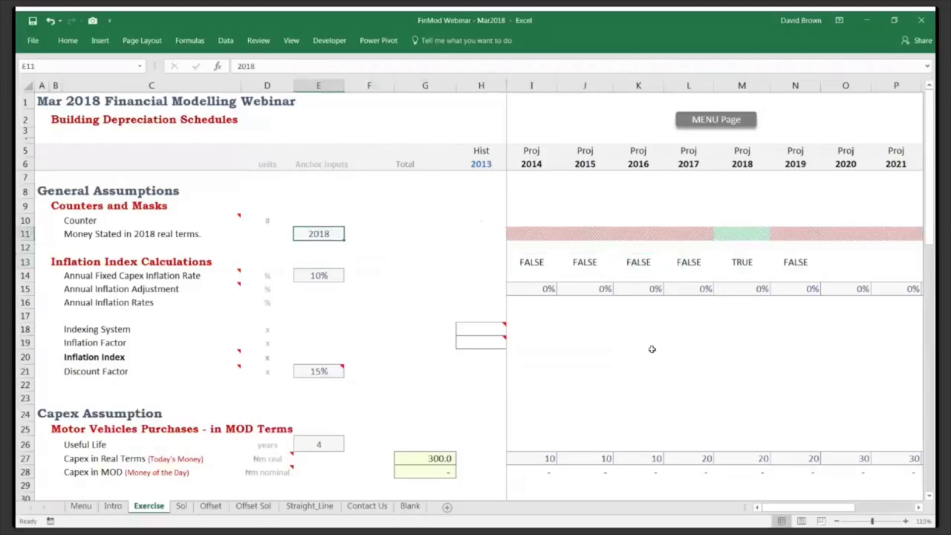
Change the base year in E11 from 2018 to 2014.
{"action": "type", "text": "2014"}
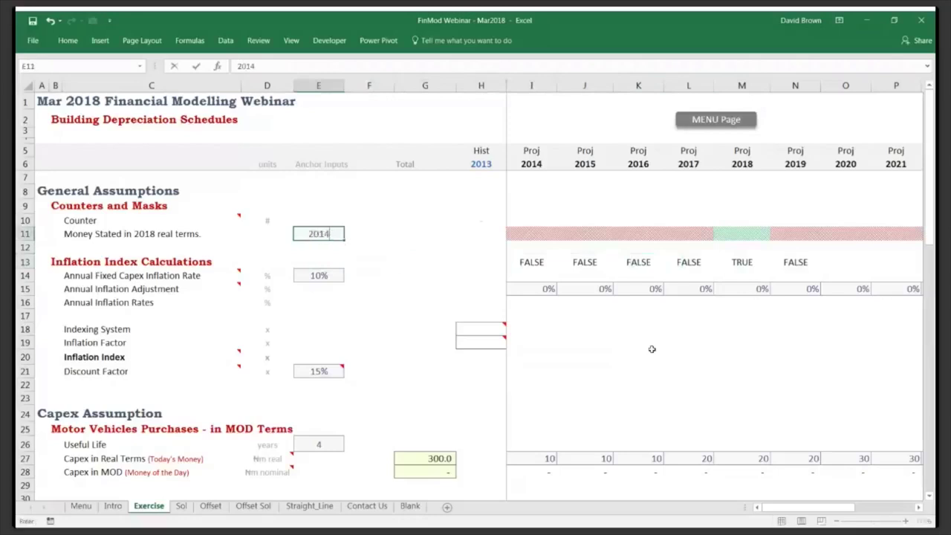
{"action": "key", "text": "Return"}
{"action": "key", "text": "Right"}
{"action": "key", "text": "Right"}
{"action": "key", "text": "Right"}
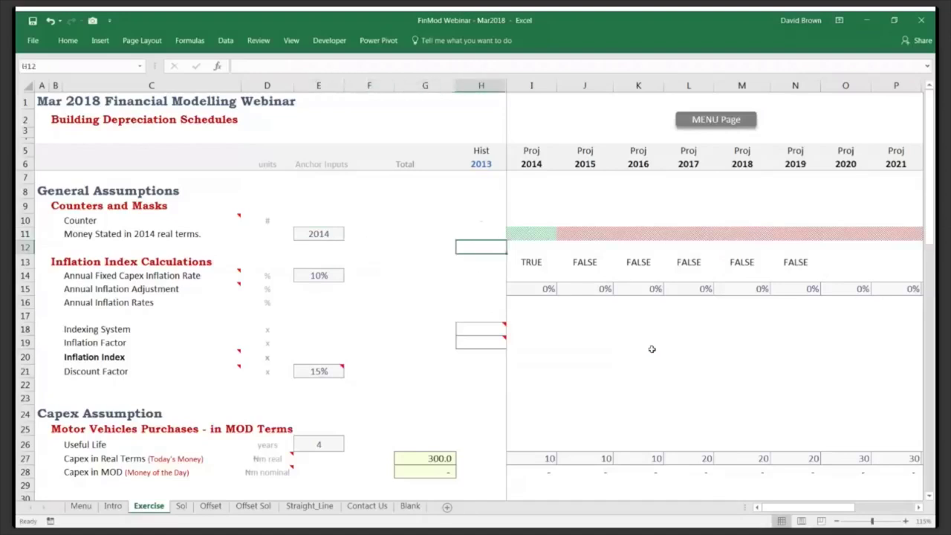
{"action": "key", "text": "Right"}
{"action": "key", "text": "Down"}
{"action": "key", "text": "Right"}
Check the flag formulas in I11, J11 and row 13, then the counter cells H10 and I10.
{"action": "key", "text": "Up"}
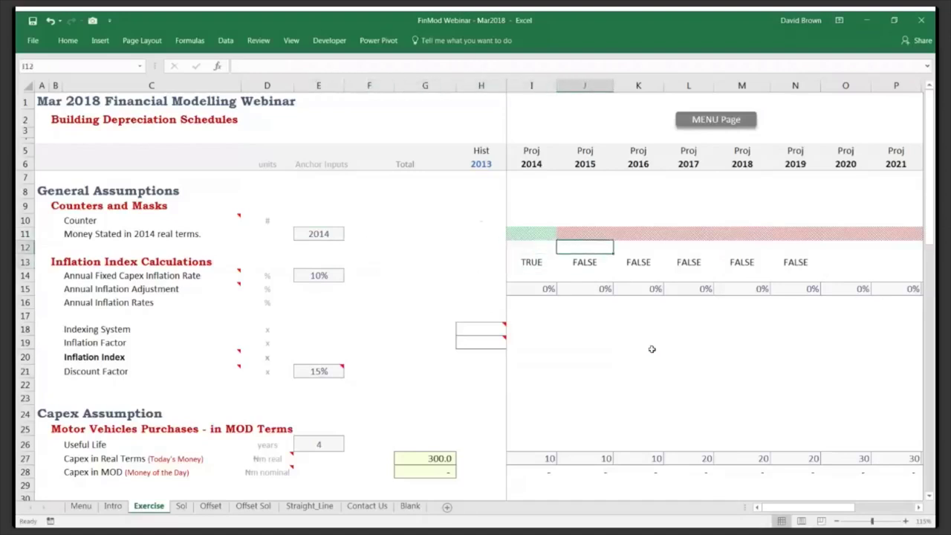
{"action": "key", "text": "Up"}
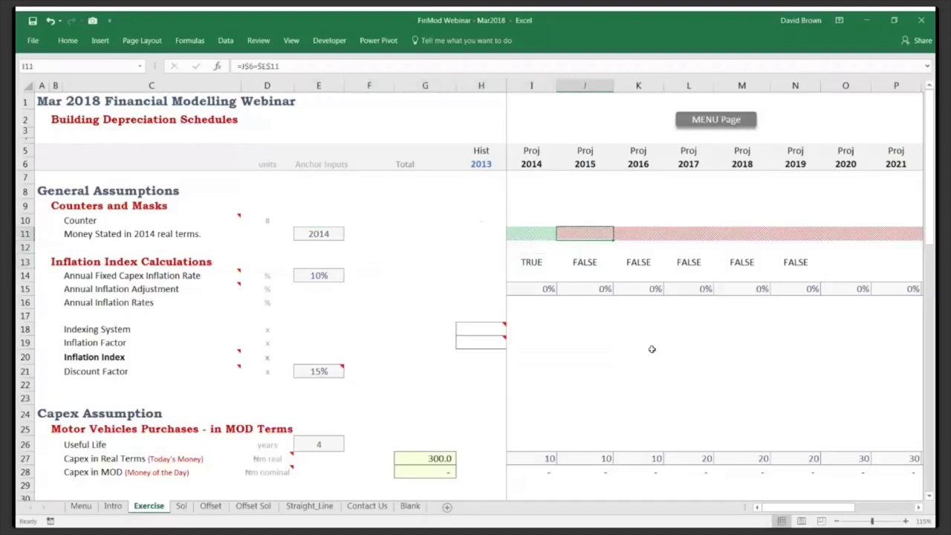
{"action": "key", "text": "Down"}
{"action": "key", "text": "Down"}
{"action": "key", "text": "Up"}
{"action": "key", "text": "Up"}
{"action": "key", "text": "Left"}
{"action": "key", "text": "Down"}
{"action": "key", "text": "Up"}
{"action": "key", "text": "Down"}
{"action": "key", "text": "Down"}
{"action": "key", "text": "Down"}
{"action": "key", "text": "Down"}
{"action": "key", "text": "Down"}
{"action": "key", "text": "Down"}
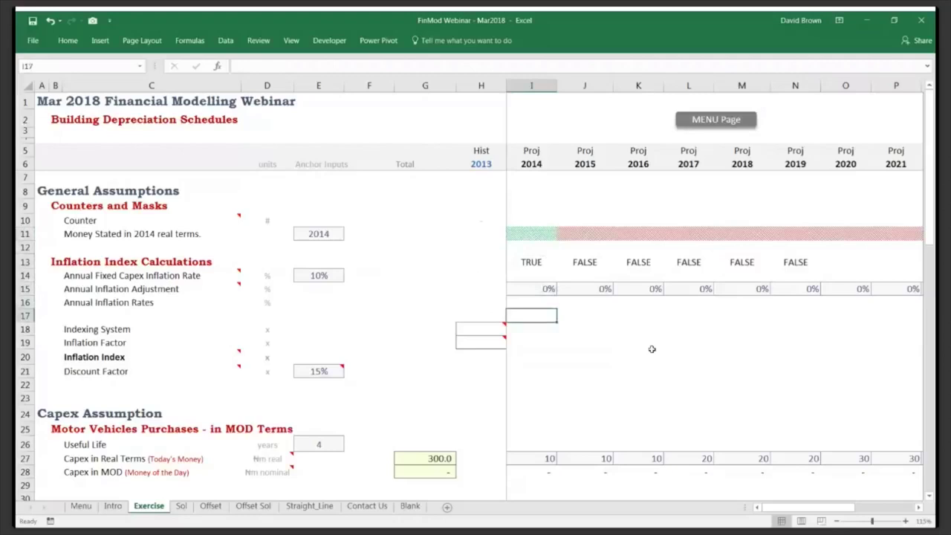
{"action": "key", "text": "Up"}
{"action": "key", "text": "Up"}
{"action": "key", "text": "Up"}
{"action": "key", "text": "Up"}
{"action": "key", "text": "Up"}
{"action": "key", "text": "Up"}
{"action": "key", "text": "Up"}
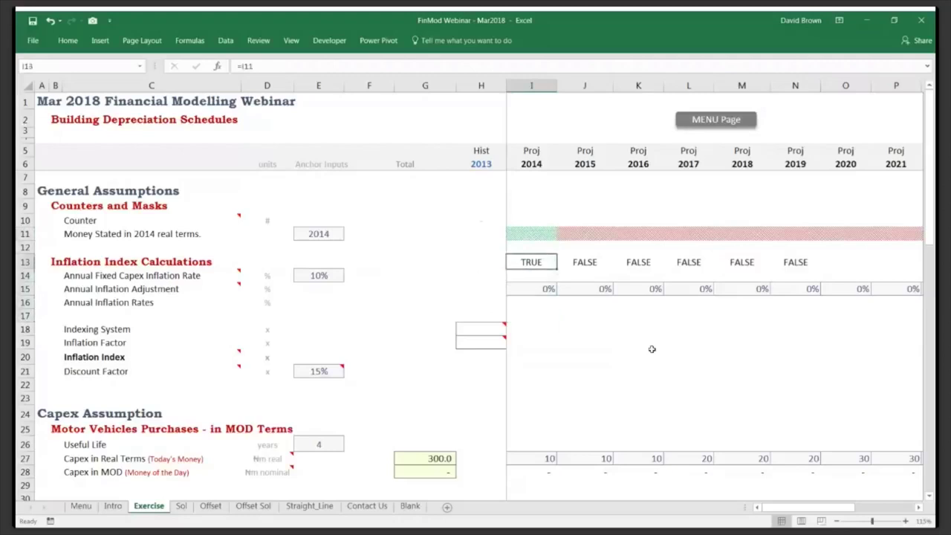
{"action": "key", "text": "Left"}
{"action": "key", "text": "Right"}
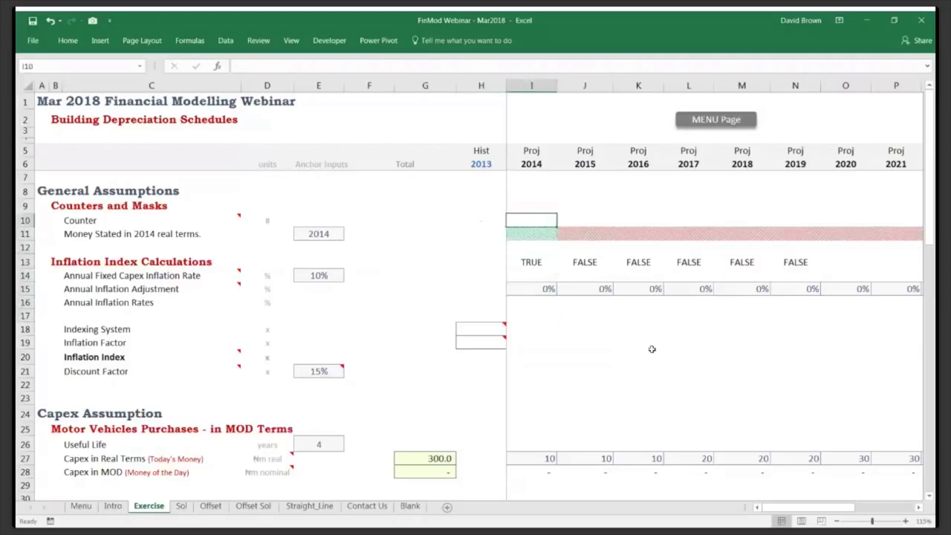
Enter a counter formula in I10 adding 1 to H10, showing 1.0 for 2014.
{"action": "key", "text": "Left"}
{"action": "key", "text": "Right"}
{"action": "key", "text": "Left"}
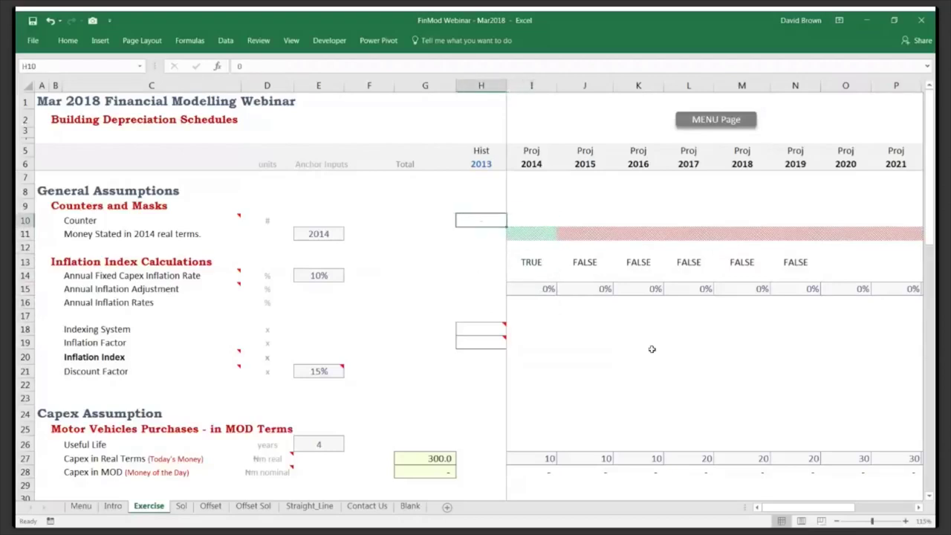
{"action": "key", "text": "Right"}
{"action": "key", "text": "Right"}
{"action": "key", "text": "Right"}
{"action": "key", "text": "Right"}
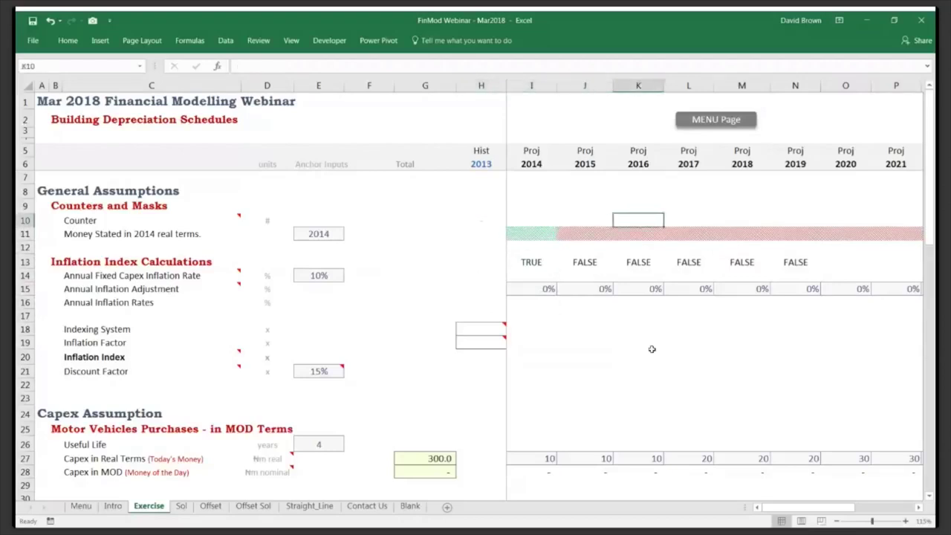
{"action": "key", "text": "Left"}
{"action": "key", "text": "Left"}
{"action": "key", "text": "Left"}
{"action": "key", "text": "Left"}
{"action": "key", "text": "Right"}
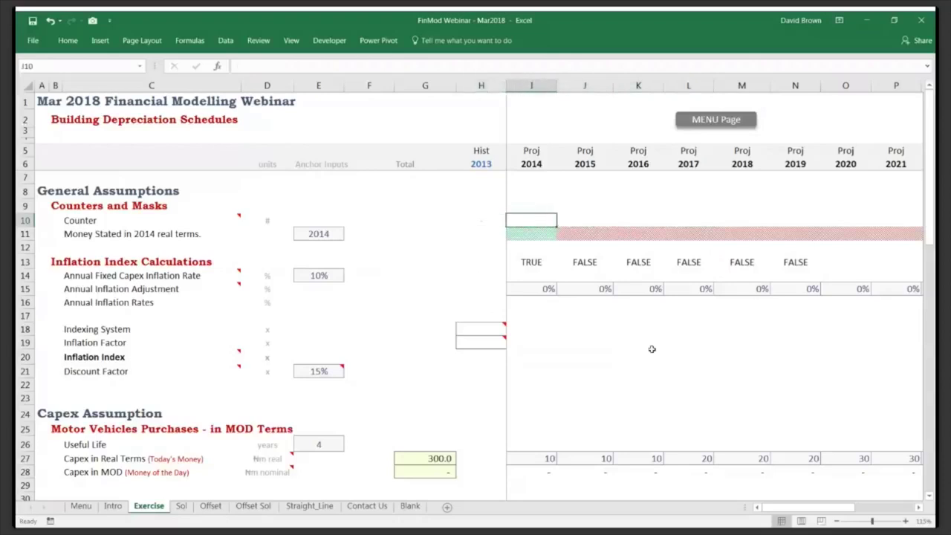
{"action": "type", "text": "="}
{"action": "key", "text": "Left"}
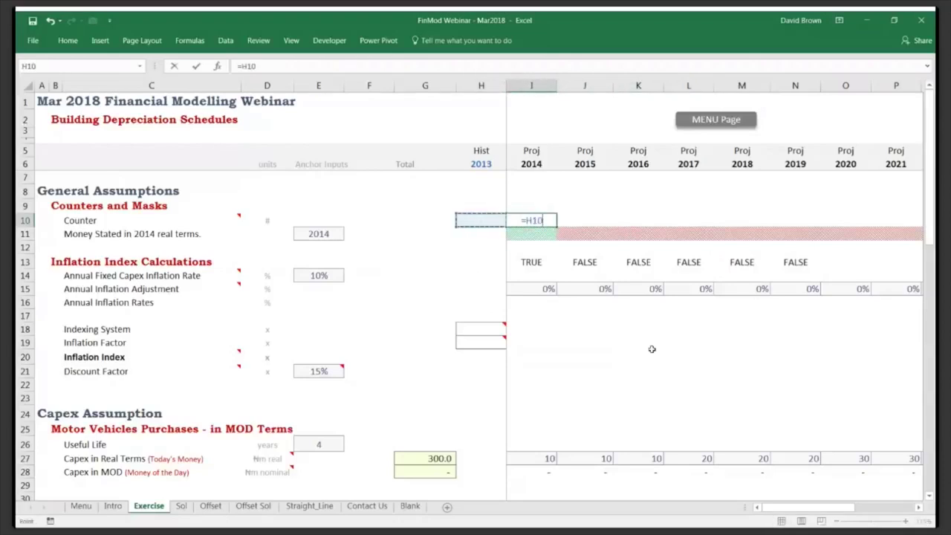
{"action": "type", "text": "+1"}
{"action": "key", "text": "ctrl+Return"}
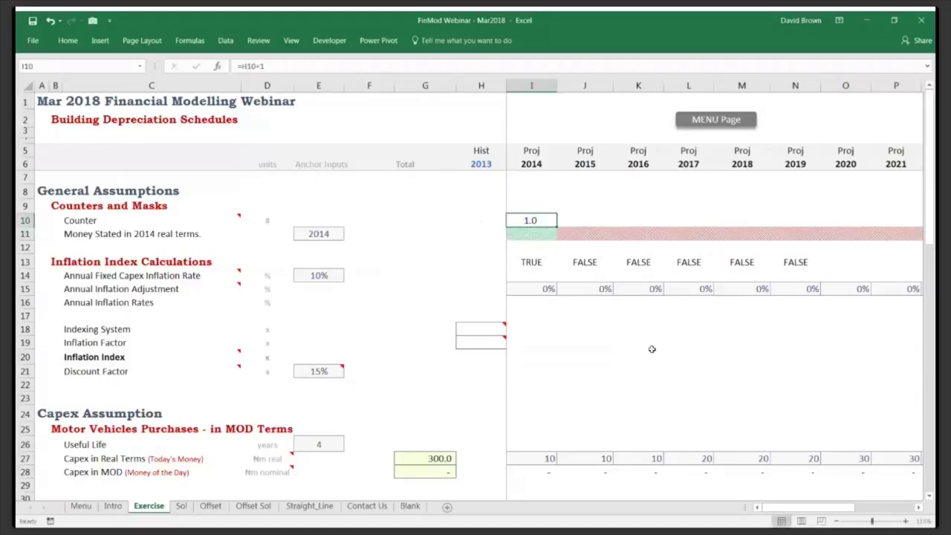
Fill the counter formula across row 10 through 2025 so it counts 1.0, 2.0, 3.0….
{"action": "key", "text": "shift+Right"}
{"action": "key", "text": "shift+Right"}
{"action": "key", "text": "shift+Right"}
{"action": "key", "text": "shift+Right"}
{"action": "key", "text": "shift+Right"}
{"action": "key", "text": "shift+Right"}
{"action": "key", "text": "shift+Right"}
{"action": "key", "text": "shift+Right"}
{"action": "key", "text": "shift+Right"}
{"action": "key", "text": "shift+Right"}
{"action": "key", "text": "shift+Right"}
{"action": "key", "text": "shift+Right"}
{"action": "key", "text": "shift+Right"}
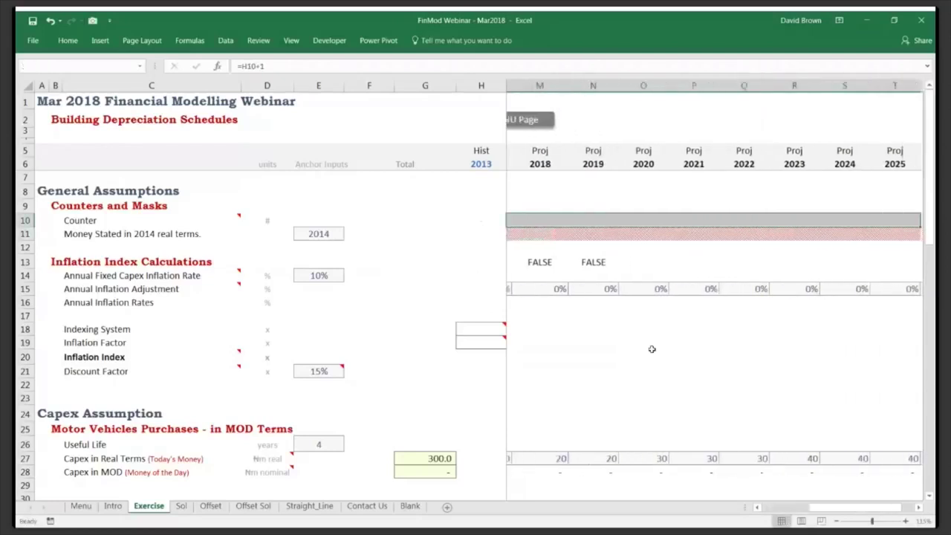
{"action": "key", "text": "shift+Left"}
{"action": "key", "text": "shift+Left"}
{"action": "key", "text": "shift+Left"}
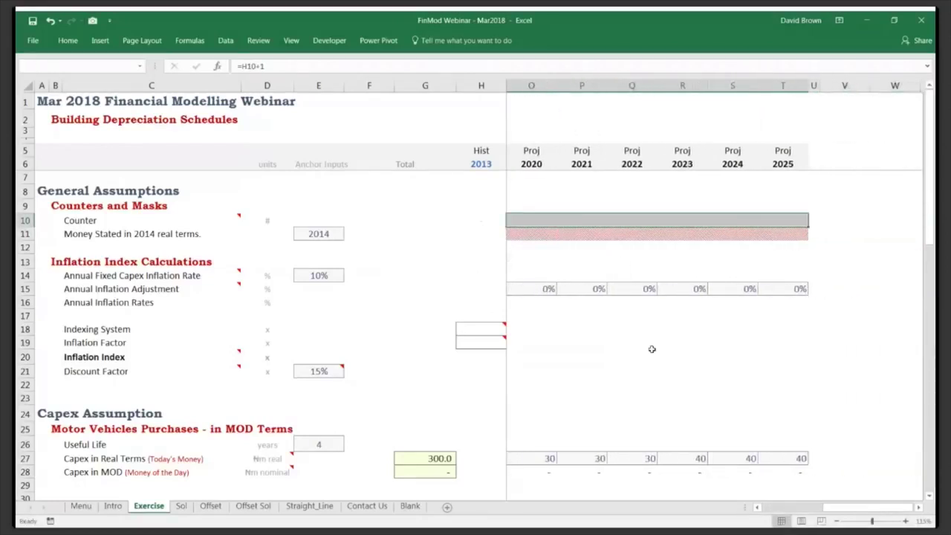
{"action": "key", "text": "ctrl+r"}
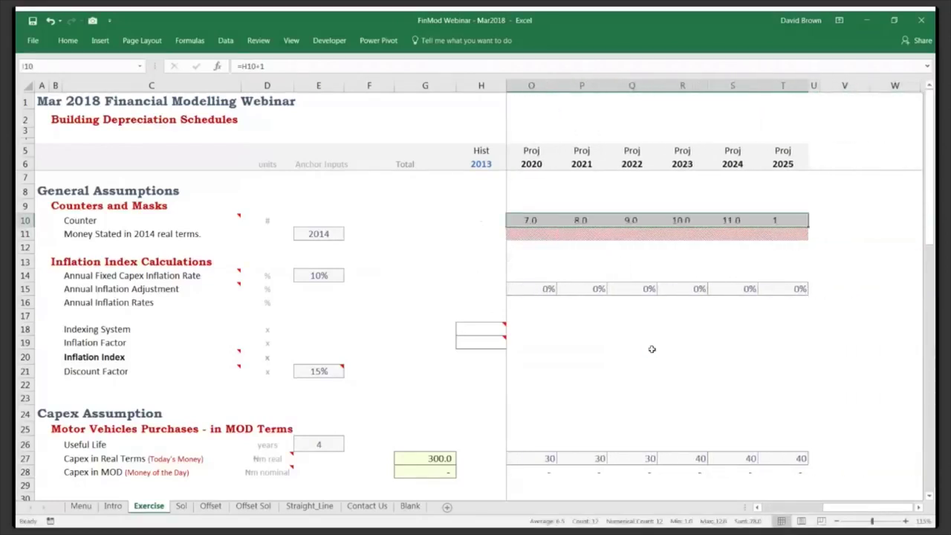
{"action": "key", "text": "Left"}
{"action": "key", "text": "Left"}
{"action": "key", "text": "Right"}
{"action": "key", "text": "Right"}
{"action": "key", "text": "Right"}
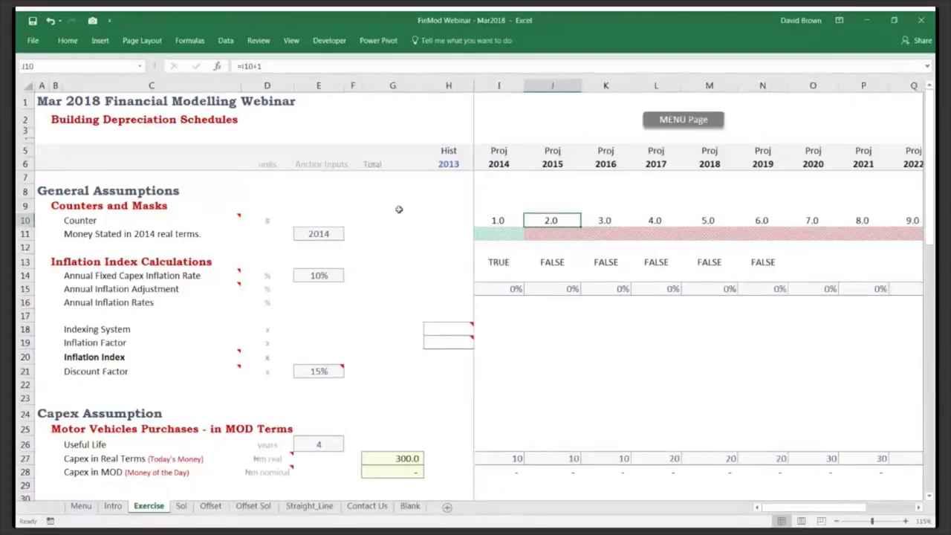
{"action": "scroll", "coordinate": [574, 367], "scroll_direction": "down", "scroll_amount": 1}
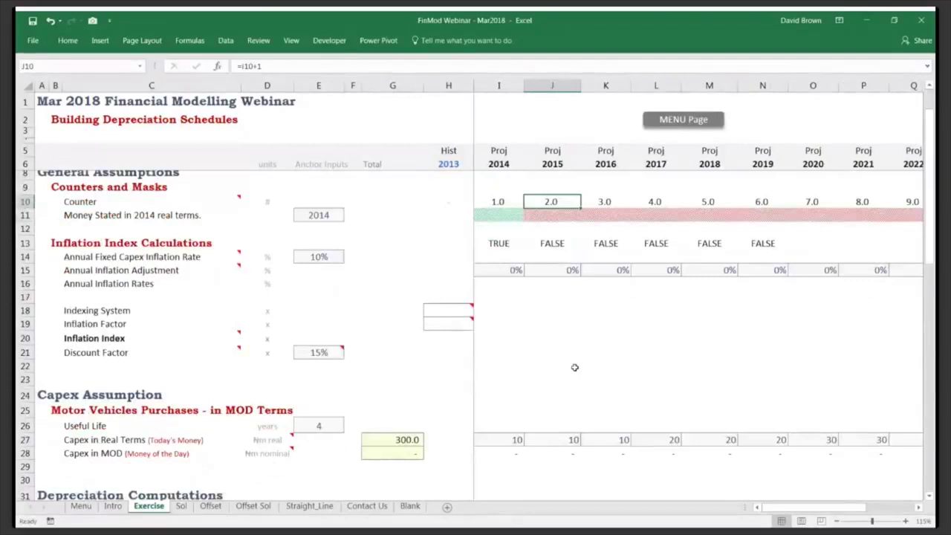
{"action": "scroll", "coordinate": [548, 261], "scroll_direction": "up", "scroll_amount": 1}
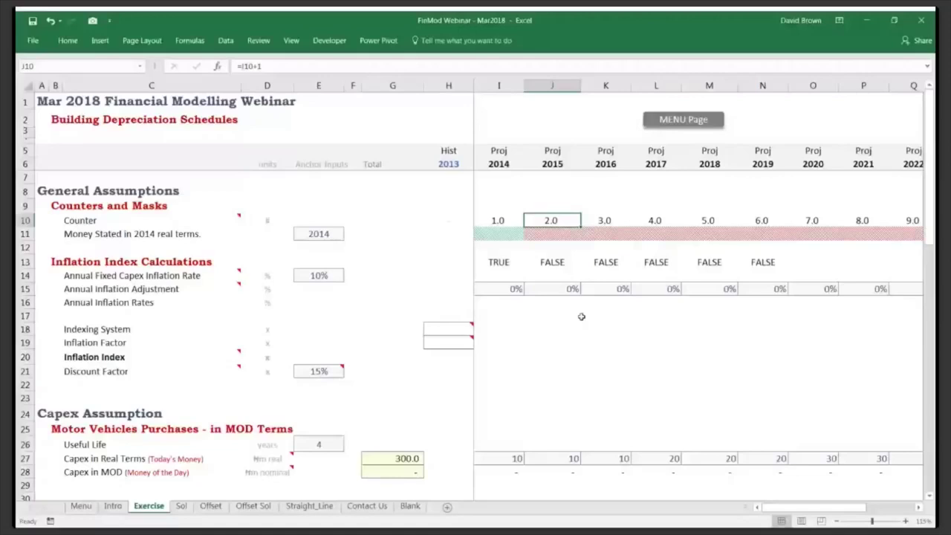
Clear the TRUE/FALSE test values from I13 across to the end of row 13.
{"action": "left_click", "coordinate": [321, 313]}
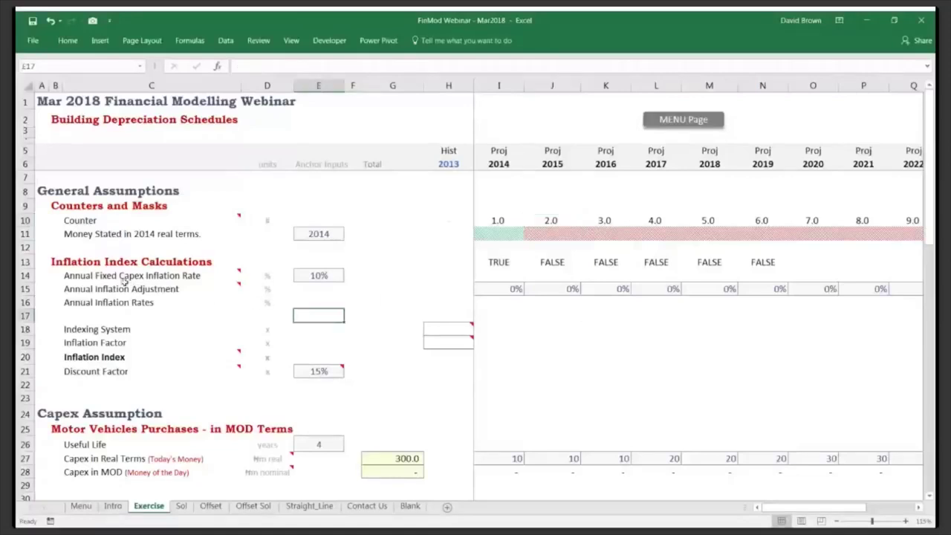
{"action": "mouse_move", "coordinate": [65, 262]}
{"action": "left_mouse_down"}
{"action": "mouse_move", "coordinate": [525, 329]}
{"action": "mouse_move", "coordinate": [620, 367]}
{"action": "mouse_move", "coordinate": [629, 389]}
{"action": "mouse_move", "coordinate": [626, 376]}
{"action": "left_mouse_up"}
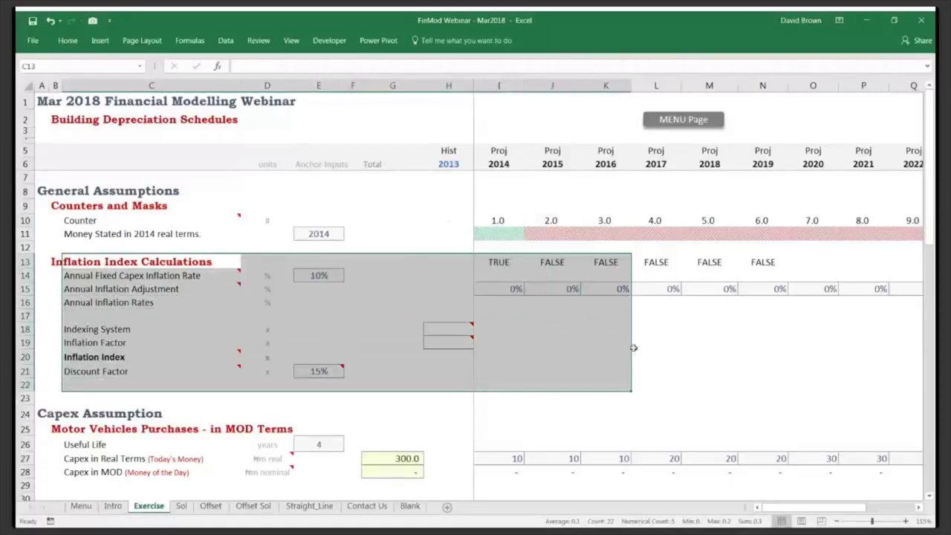
{"action": "left_click", "coordinate": [494, 264]}
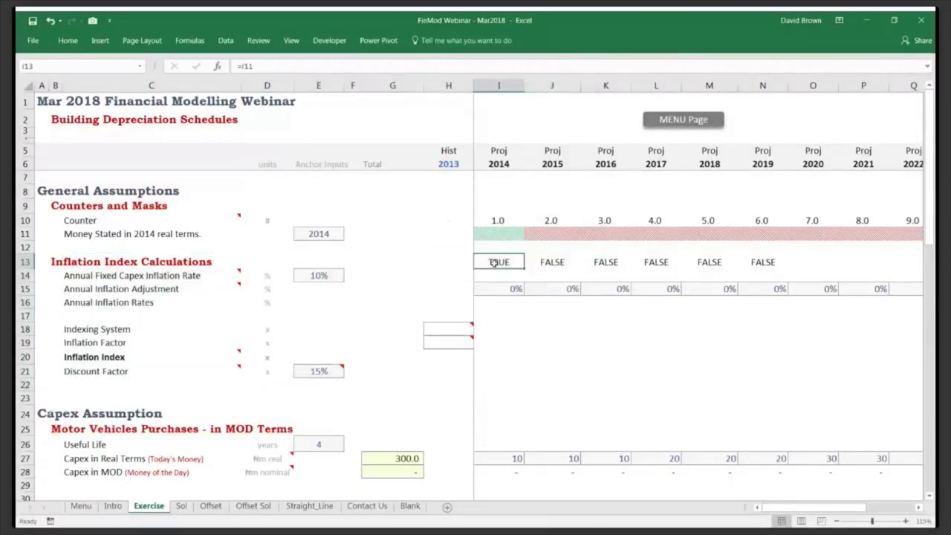
{"action": "key", "text": "ctrl+shift+Right"}
{"action": "key", "text": "Delete"}
{"action": "key", "text": "Left"}
{"action": "key", "text": "Left"}
{"action": "key", "text": "Left"}
{"action": "key", "text": "Left"}
{"action": "key", "text": "Left"}
{"action": "key", "text": "Left"}
{"action": "key", "text": "Left"}
{"action": "key", "text": "Down"}
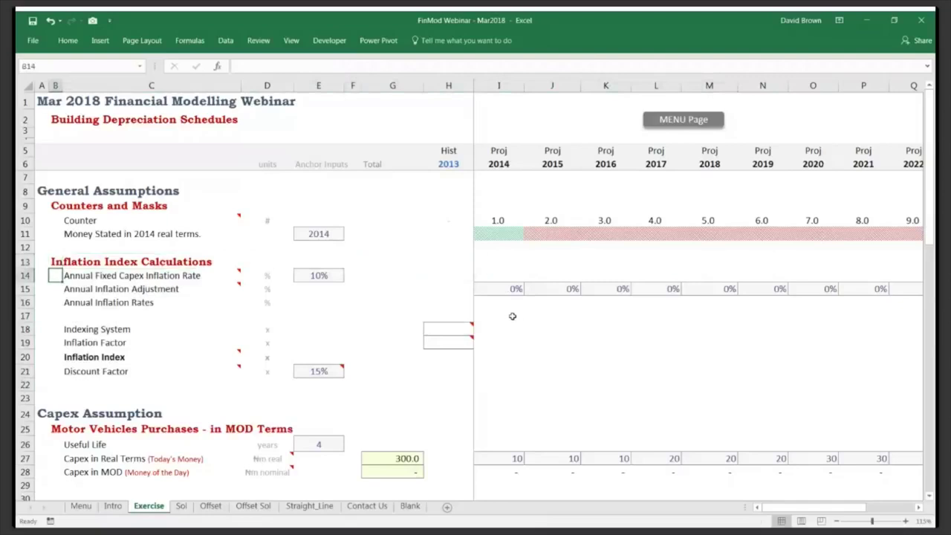
{"action": "scroll", "coordinate": [512, 316], "scroll_direction": "down", "scroll_amount": 4}
{"action": "left_click", "coordinate": [237, 332]}
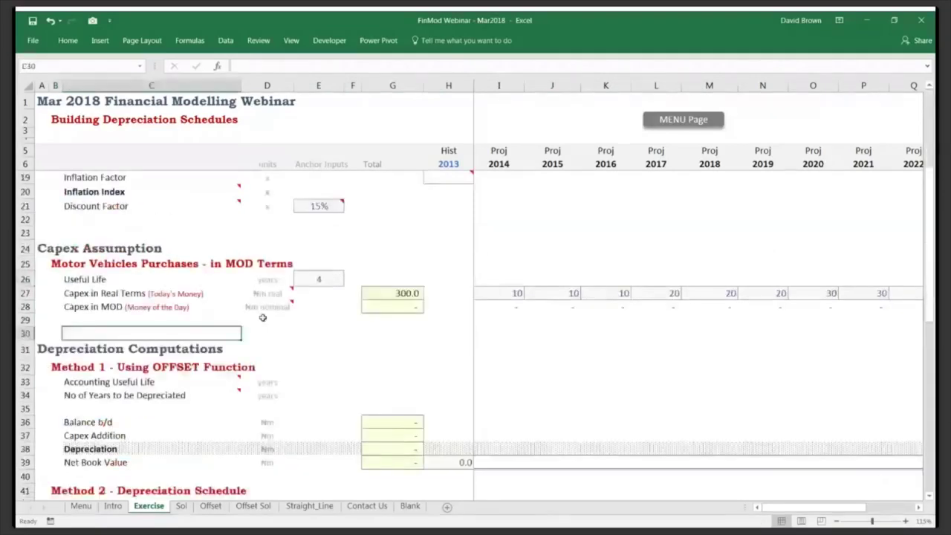
{"action": "scroll", "coordinate": [262, 317], "scroll_direction": "up", "scroll_amount": 1, "text": "ctrl"}
{"action": "key", "text": "Up"}
{"action": "key", "text": "Up"}
{"action": "key", "text": "Up"}
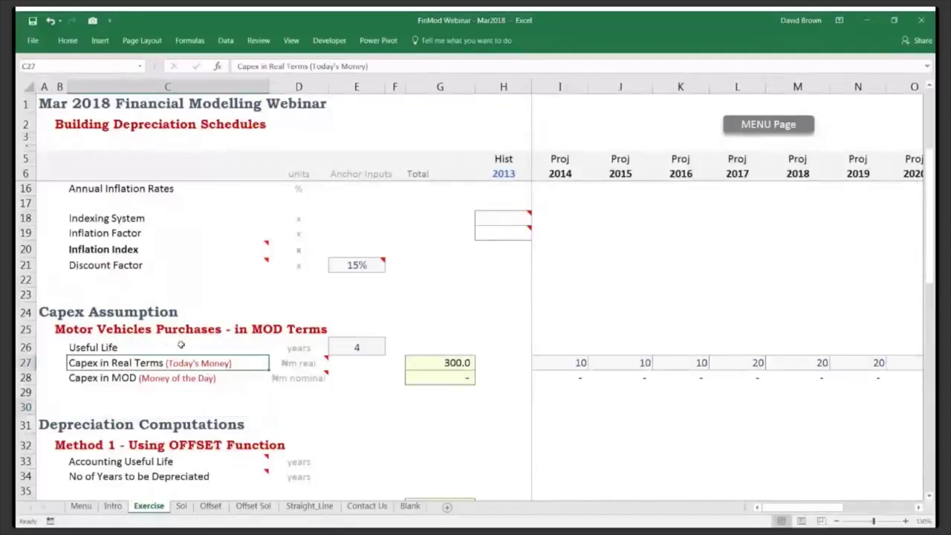
{"action": "key", "text": "Up"}
{"action": "key", "text": "Right"}
{"action": "key", "text": "Right"}
{"action": "key", "text": "Right"}
{"action": "key", "text": "Right"}
{"action": "key", "text": "Right"}
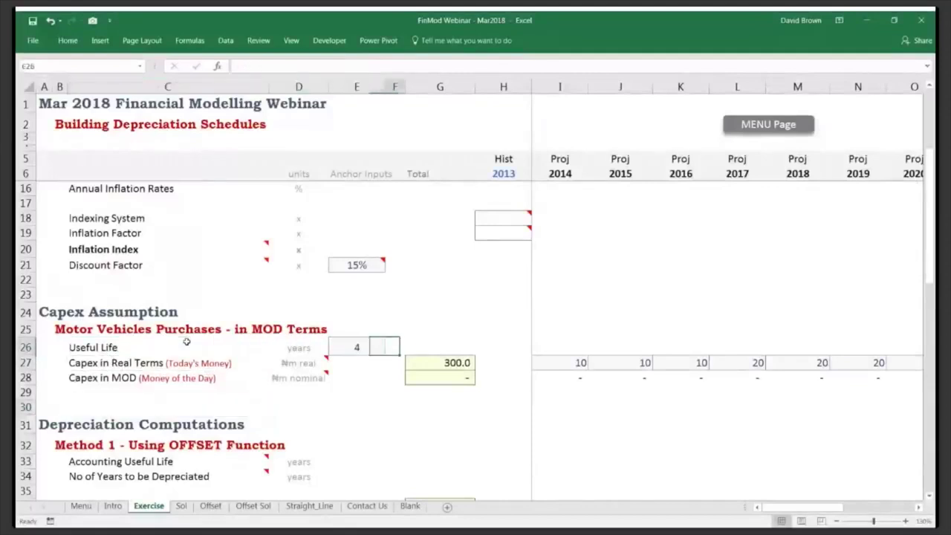
{"action": "key", "text": "Right"}
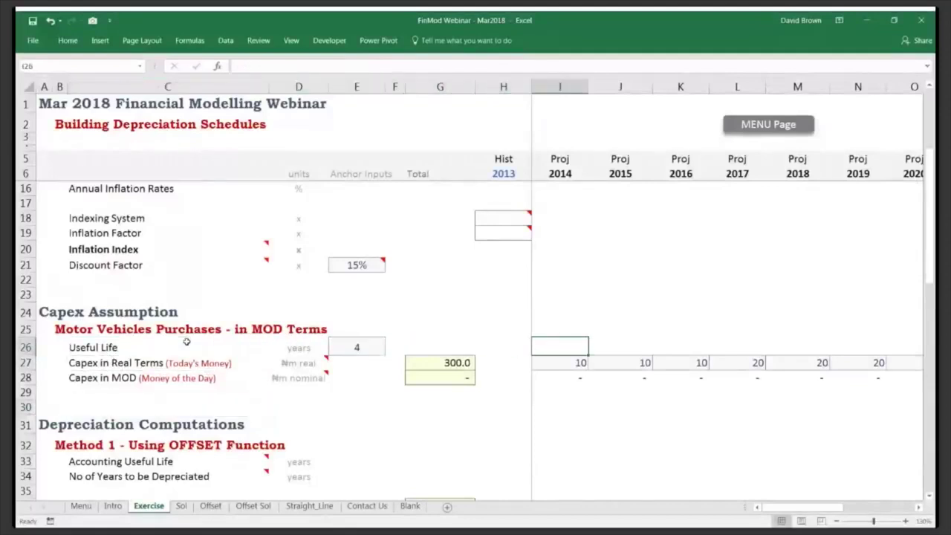
{"action": "key", "text": "Left"}
{"action": "key", "text": "Left"}
{"action": "key", "text": "Left"}
{"action": "key", "text": "Left"}
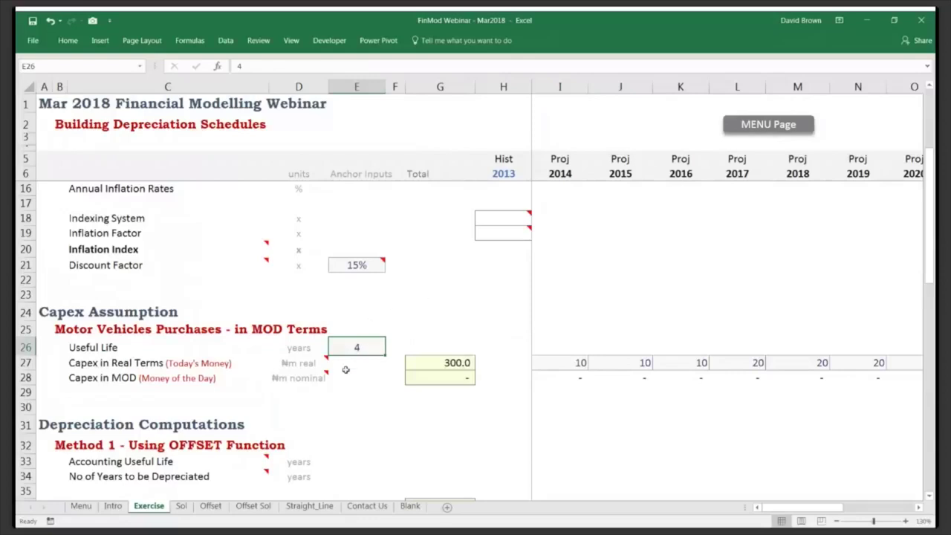
{"action": "type", "text": "5"}
{"action": "key", "text": "Return"}
{"action": "left_click", "coordinate": [351, 345]}
{"action": "scroll", "coordinate": [420, 422], "scroll_direction": "up", "scroll_amount": 1}
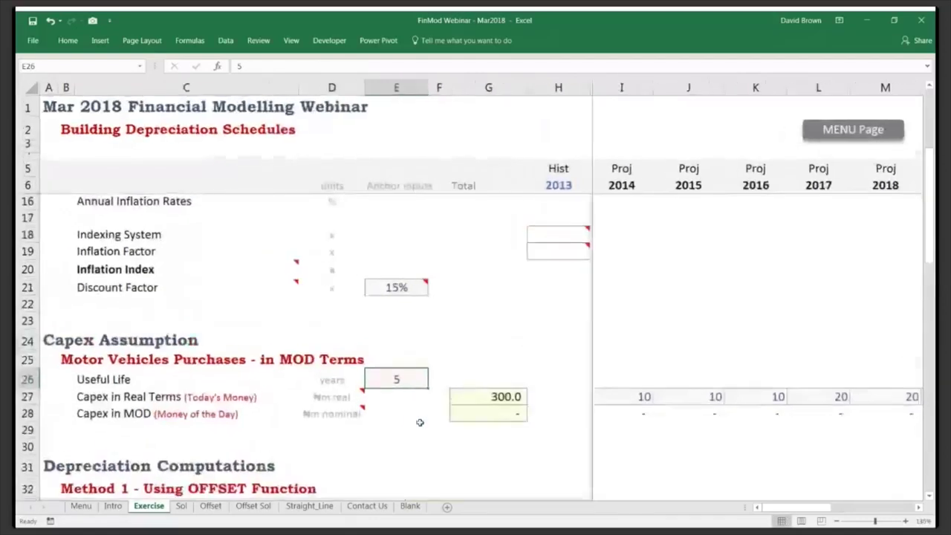
{"action": "scroll", "coordinate": [412, 409], "scroll_direction": "down", "scroll_amount": 1}
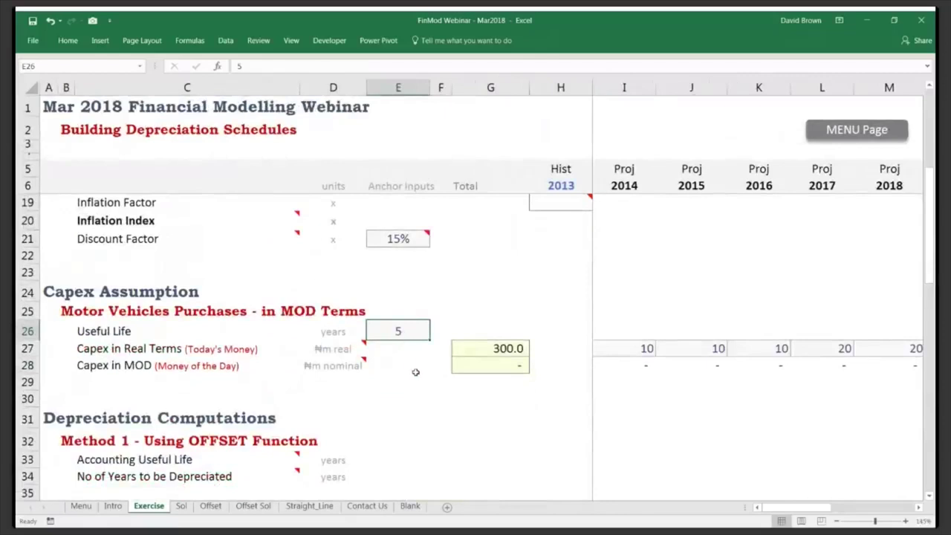
{"action": "scroll", "coordinate": [416, 371], "scroll_direction": "down", "scroll_amount": 5}
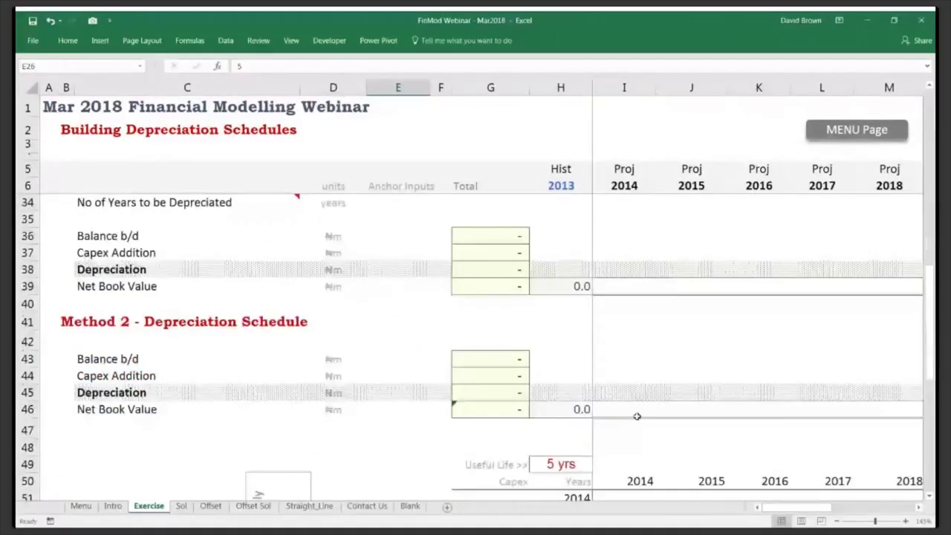
{"action": "scroll", "coordinate": [637, 414], "scroll_direction": "up", "scroll_amount": 4}
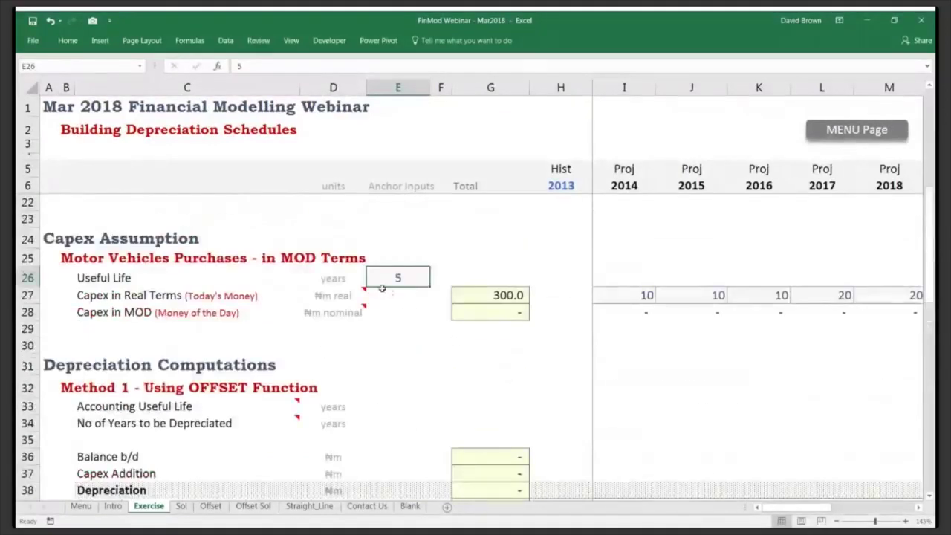
{"action": "type", "text": "4"}
{"action": "key", "text": "Return"}
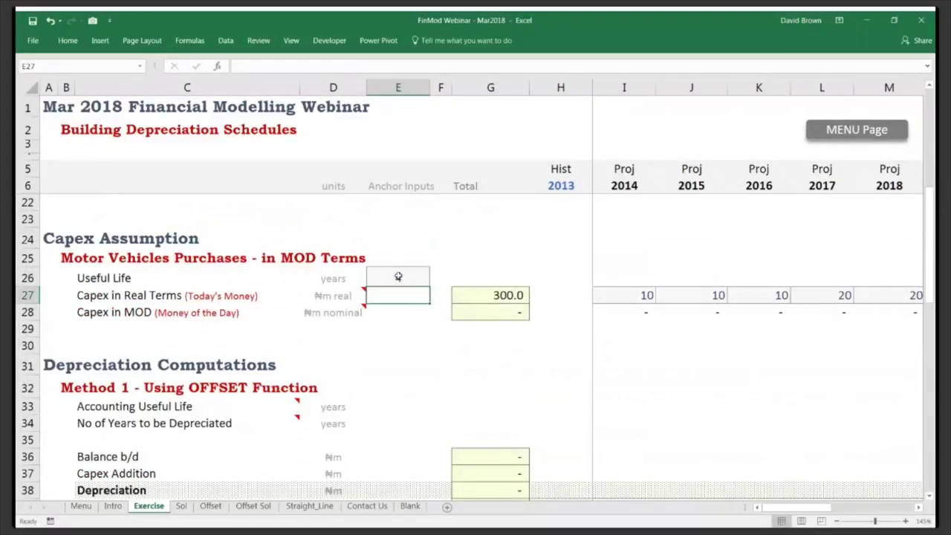
Check the SUM formula in capex Total cell G27 and review the real capex values.
{"action": "key", "text": "Right"}
{"action": "key", "text": "Right"}
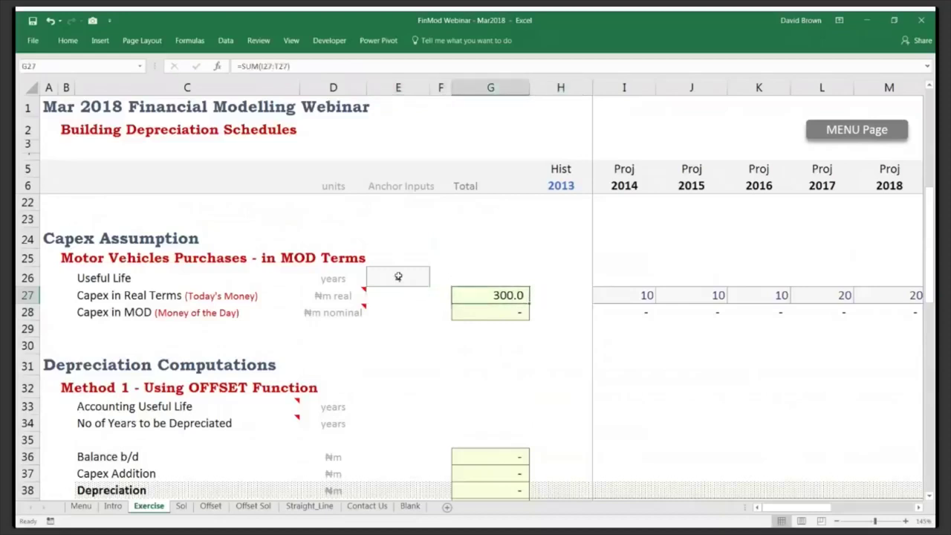
{"action": "key", "text": "F2"}
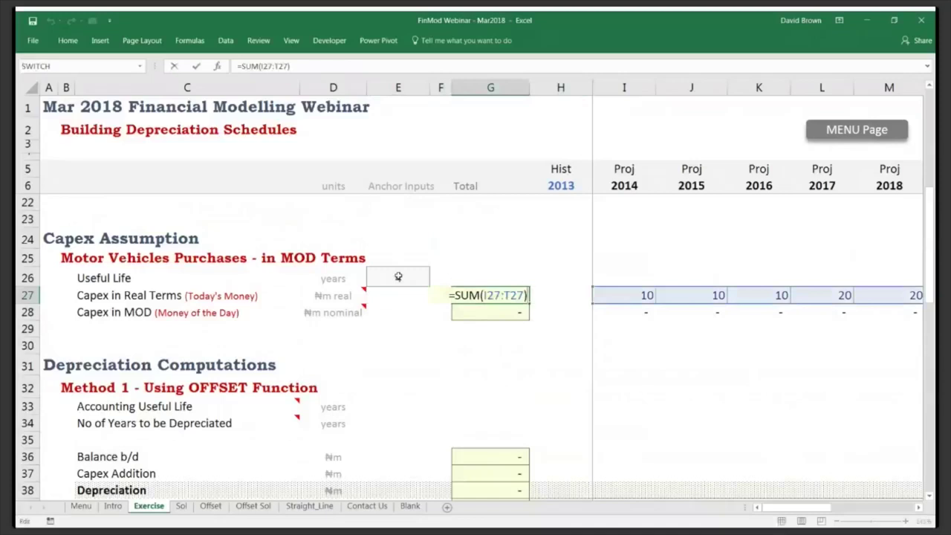
{"action": "key", "text": "Return"}
{"action": "key", "text": "Up"}
{"action": "key", "text": "Up"}
{"action": "key", "text": "ctrl+space"}
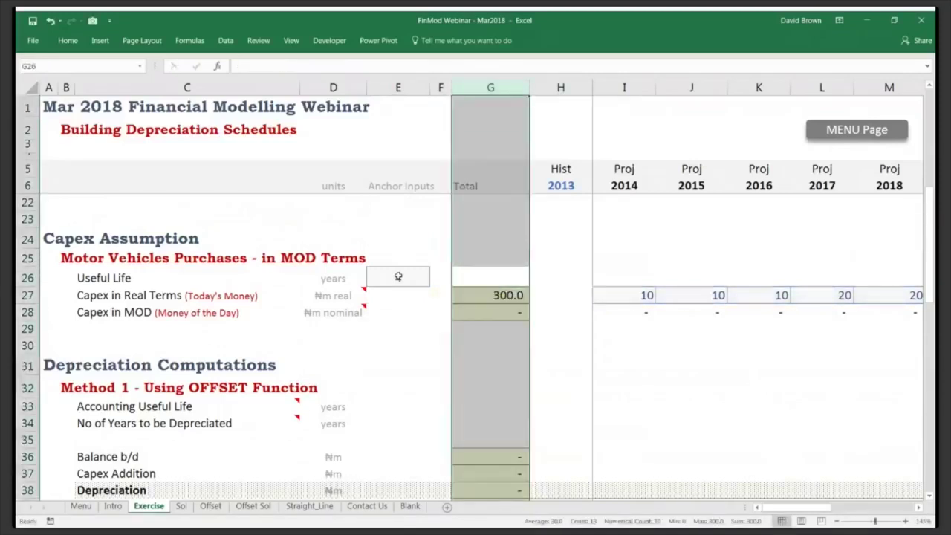
{"action": "left_click", "coordinate": [607, 295]}
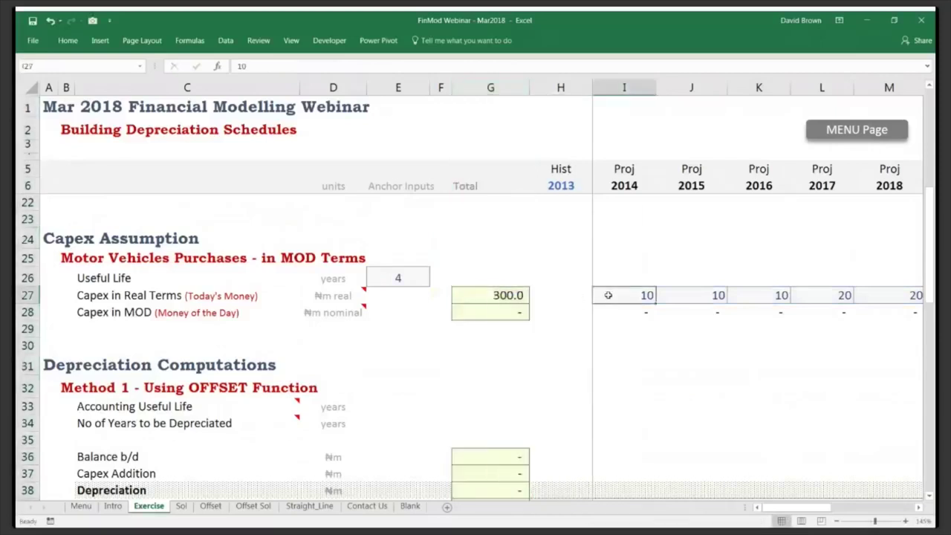
{"action": "key", "text": "Right"}
{"action": "key", "text": "Right"}
{"action": "key", "text": "Right"}
{"action": "key", "text": "Right"}
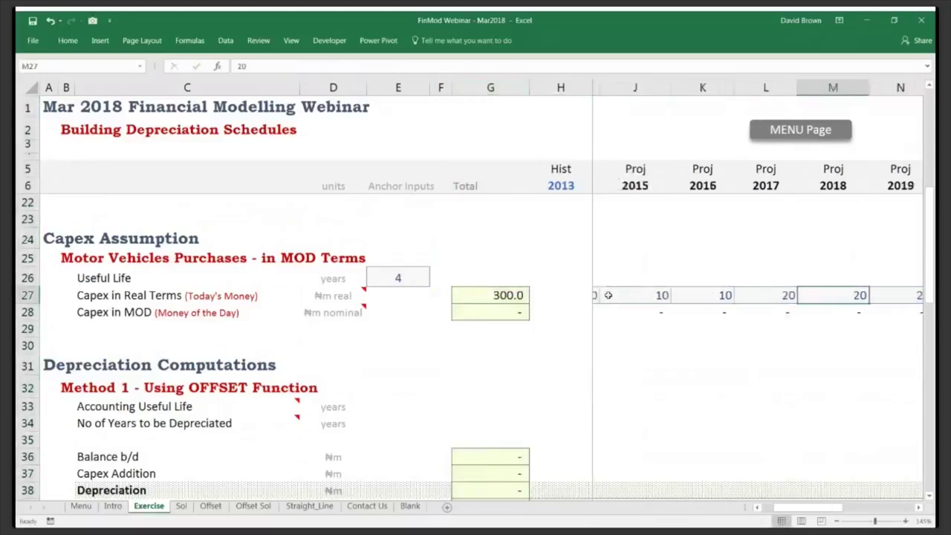
{"action": "key", "text": "Left"}
{"action": "key", "text": "Left"}
{"action": "key", "text": "Left"}
{"action": "key", "text": "Left"}
{"action": "key", "text": "Left"}
{"action": "key", "text": "Left"}
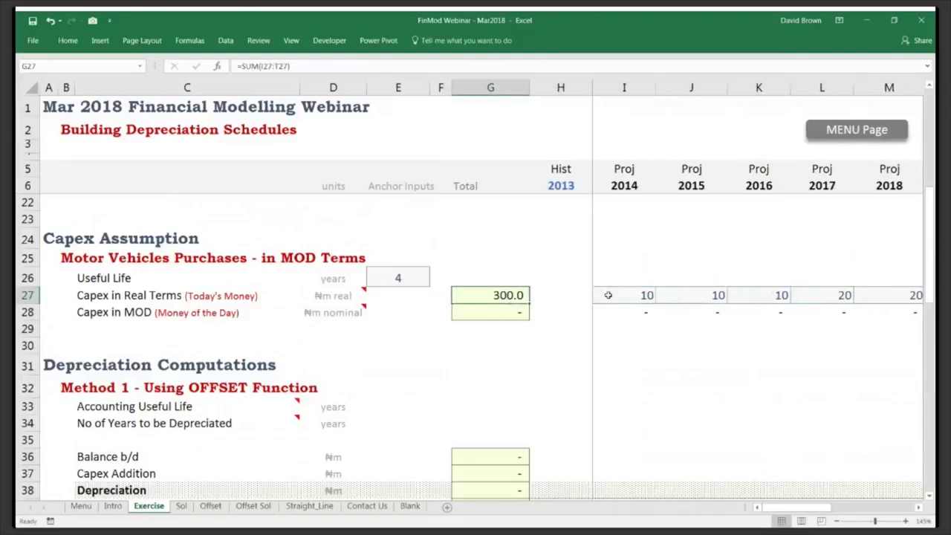
{"action": "key", "text": "Right"}
{"action": "key", "text": "Right"}
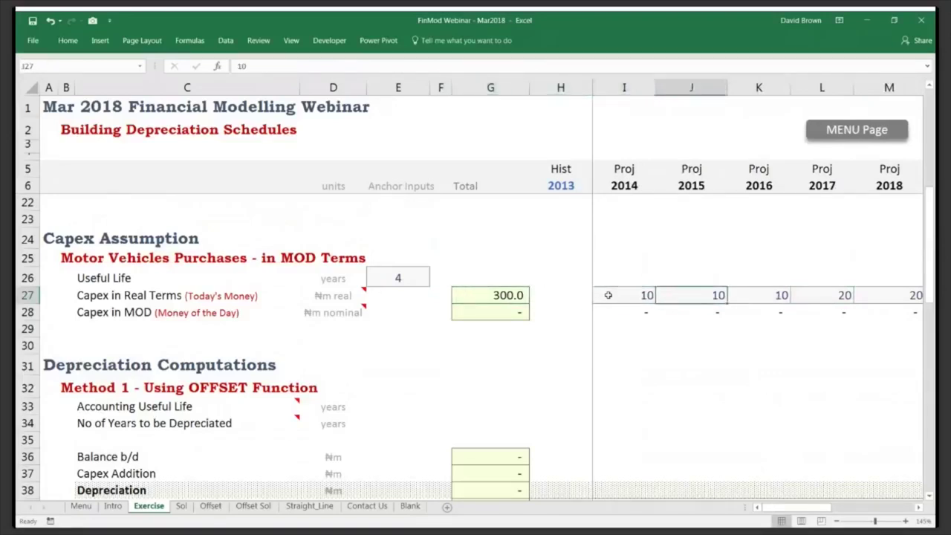
{"action": "key", "text": "Right"}
{"action": "key", "text": "Right"}
{"action": "key", "text": "Right"}
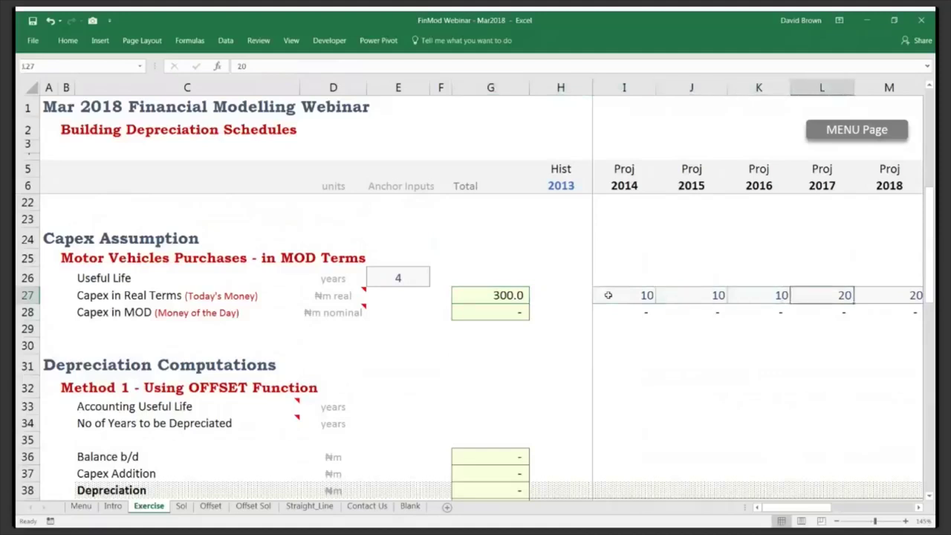
{"action": "scroll", "coordinate": [608, 295], "scroll_direction": "right", "scroll_amount": 1}
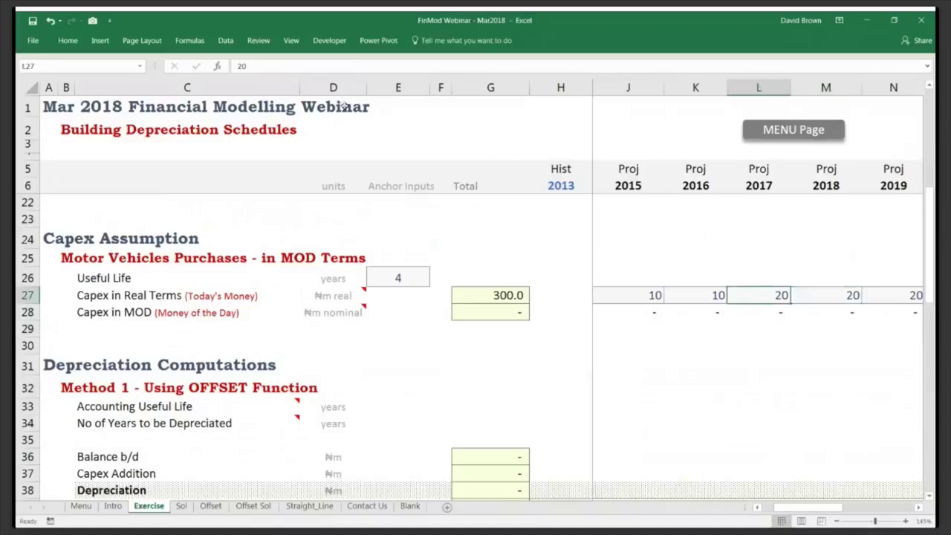
Narrow column C so more projection years fit on screen.
{"action": "left_click_drag", "start_coordinate": [301, 87], "coordinate": [244, 133]}
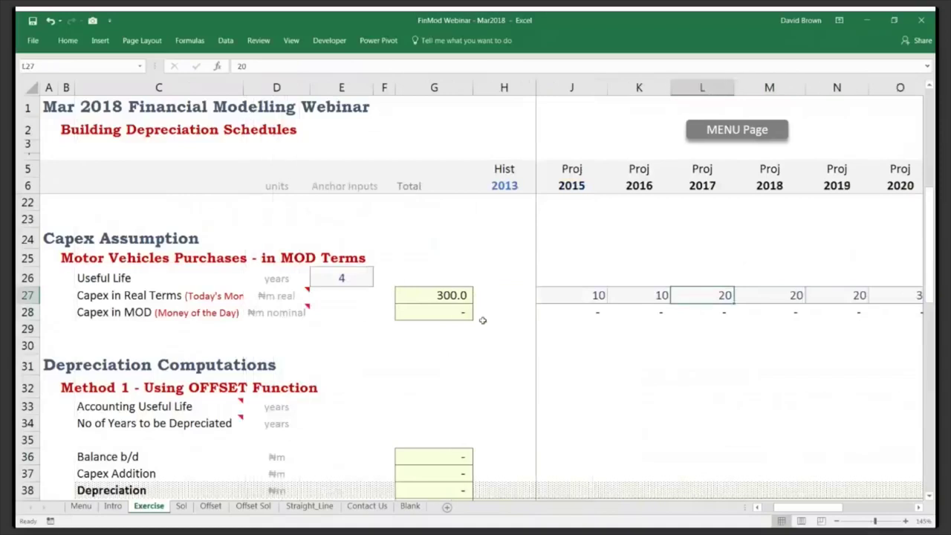
{"action": "key", "text": "Right"}
{"action": "key", "text": "Right"}
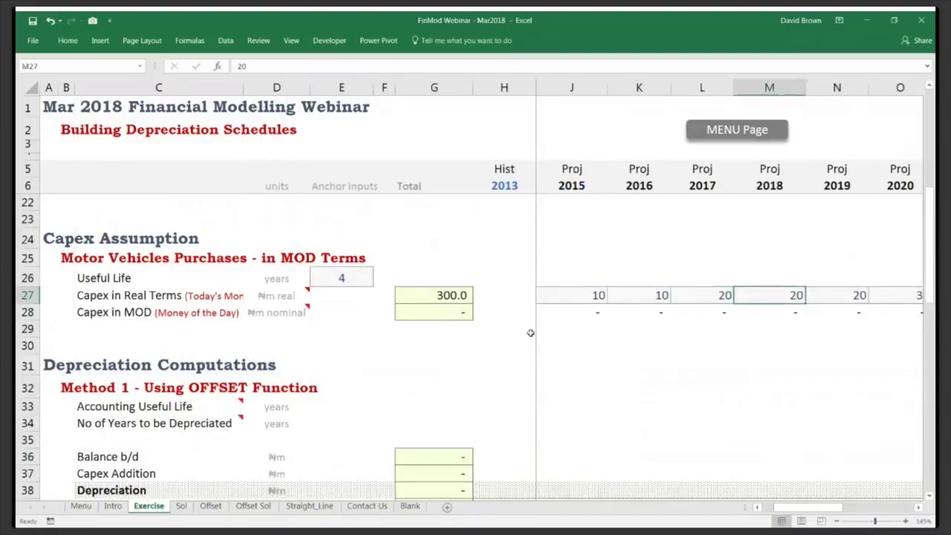
{"action": "key", "text": "Right"}
{"action": "key", "text": "Right"}
{"action": "key", "text": "Right"}
{"action": "key", "text": "Right"}
{"action": "key", "text": "Right"}
{"action": "key", "text": "Right"}
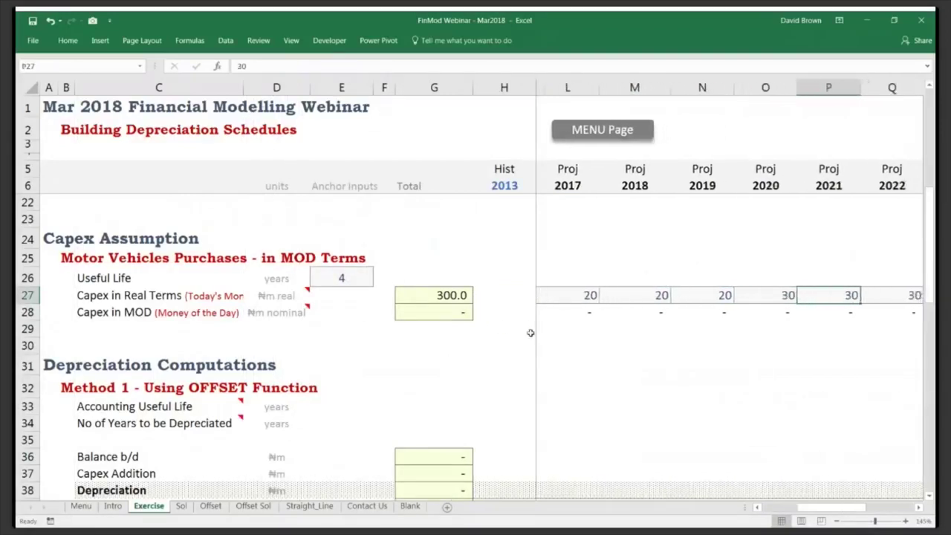
{"action": "key", "text": "Right"}
{"action": "key", "text": "Right"}
{"action": "key", "text": "Left"}
{"action": "key", "text": "Left"}
{"action": "key", "text": "Left"}
{"action": "key", "text": "Left"}
{"action": "key", "text": "Left"}
{"action": "key", "text": "Left"}
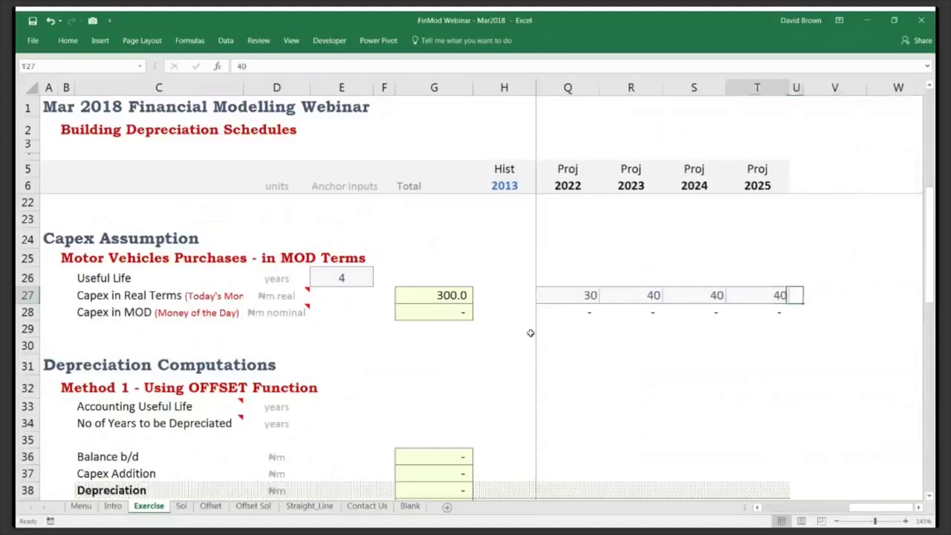
{"action": "key", "text": "Left"}
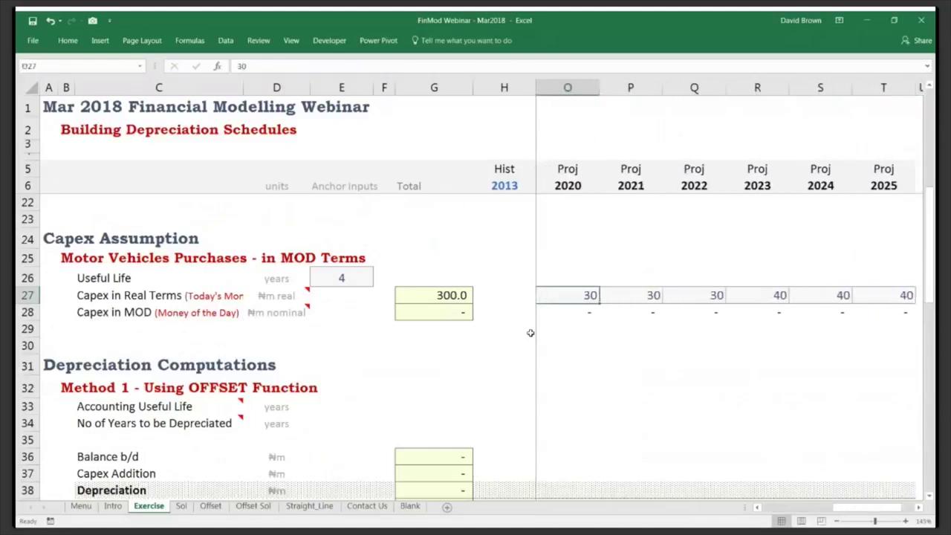
{"action": "key", "text": "ctrl+Left"}
{"action": "key", "text": "Right"}
{"action": "key", "text": "Left"}
{"action": "key", "text": "Left"}
{"action": "key", "text": "Right"}
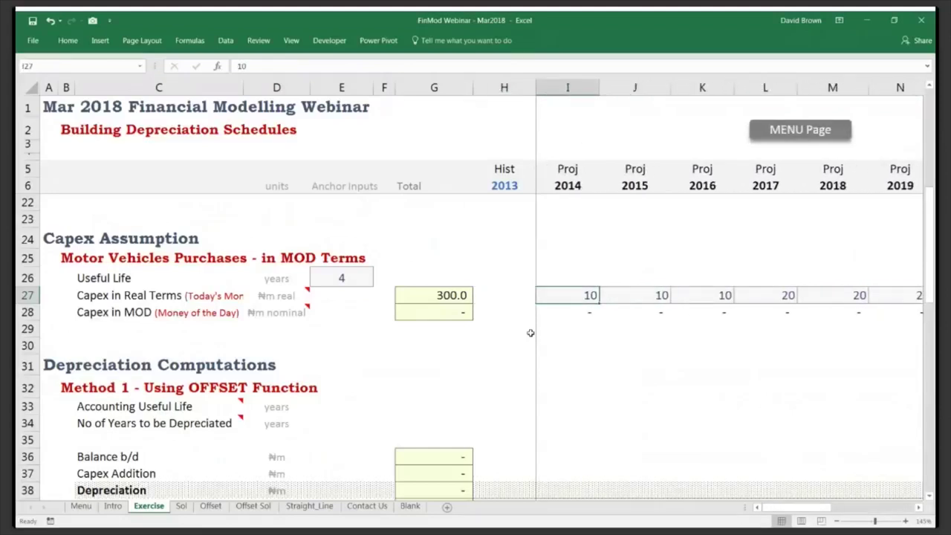
Test 15 as the 2014 real capex in I27 and review the MOD capex row.
{"action": "type", "text": "15"}
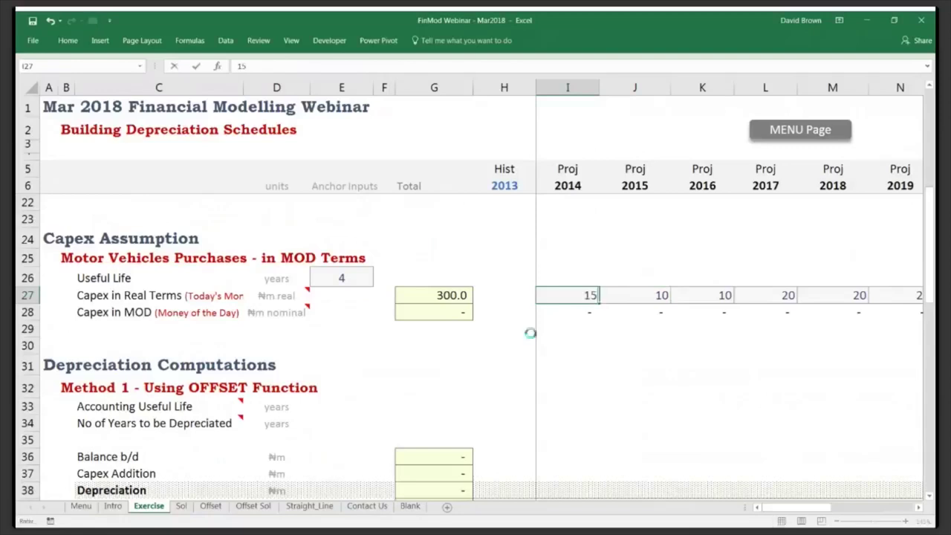
{"action": "key", "text": "Return"}
{"action": "key", "text": "Up"}
{"action": "key", "text": "Down"}
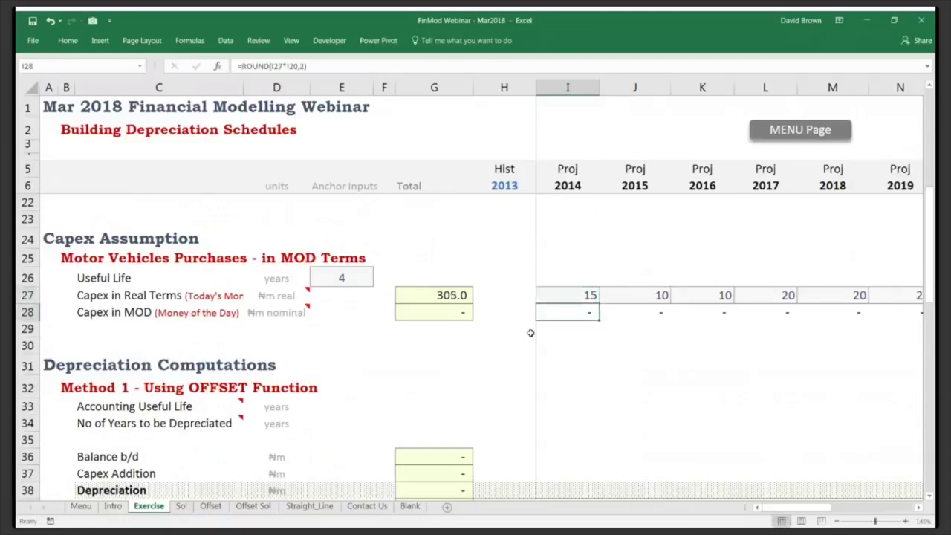
{"action": "key", "text": "Left"}
{"action": "key", "text": "Left"}
{"action": "key", "text": "Left"}
{"action": "key", "text": "Left"}
{"action": "key", "text": "Left"}
{"action": "key", "text": "Left"}
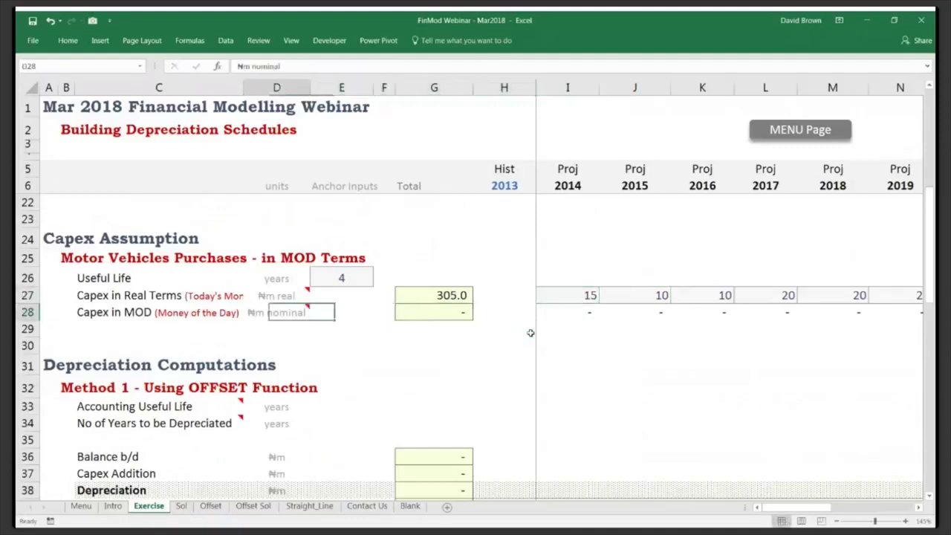
{"action": "key", "text": "Right"}
{"action": "key", "text": "Right"}
{"action": "key", "text": "Left"}
{"action": "key", "text": "Left"}
{"action": "key", "text": "Up"}
{"action": "key", "text": "Up"}
{"action": "key", "text": "Right"}
{"action": "key", "text": "Right"}
{"action": "key", "text": "Right"}
{"action": "key", "text": "Right"}
{"action": "key", "text": "Down"}
{"action": "key", "text": "Down"}
{"action": "key", "text": "Right"}
{"action": "key", "text": "Right"}
{"action": "key", "text": "Right"}
{"action": "key", "text": "Up"}
{"action": "key", "text": "Left"}
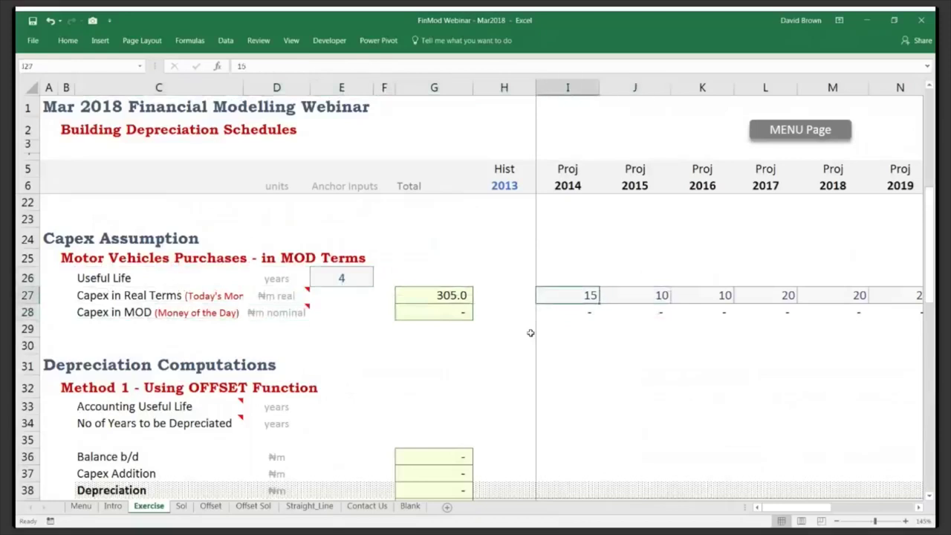
Restore the 2014 real capex to 10, returning the total to 300.0.
{"action": "type", "text": "10"}
{"action": "key", "text": "Return"}
{"action": "key", "text": "Up"}
{"action": "key", "text": "Up"}
{"action": "key", "text": "Down"}
{"action": "key", "text": "Right"}
{"action": "key", "text": "Right"}
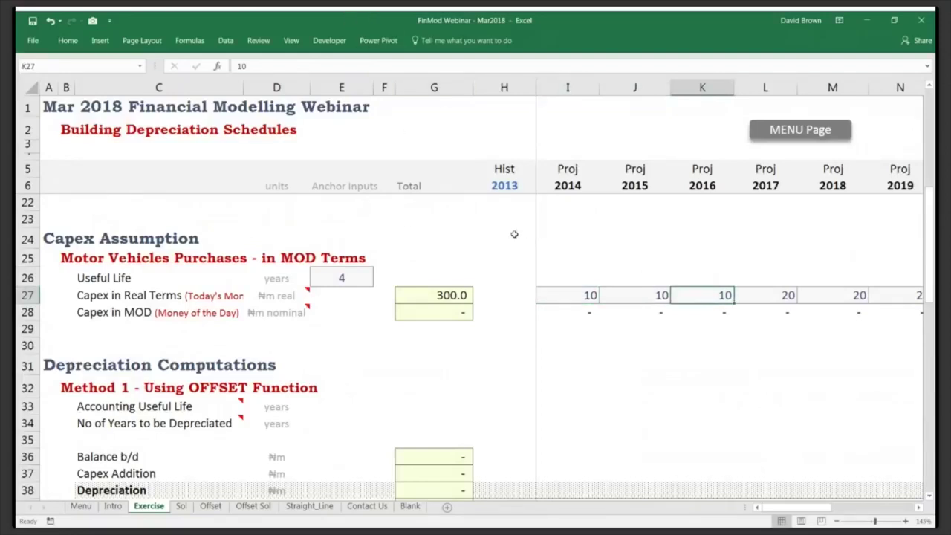
{"action": "scroll", "coordinate": [460, 264], "scroll_direction": "up", "scroll_amount": 5}
{"action": "scroll", "coordinate": [399, 277], "scroll_direction": "up", "scroll_amount": 1}
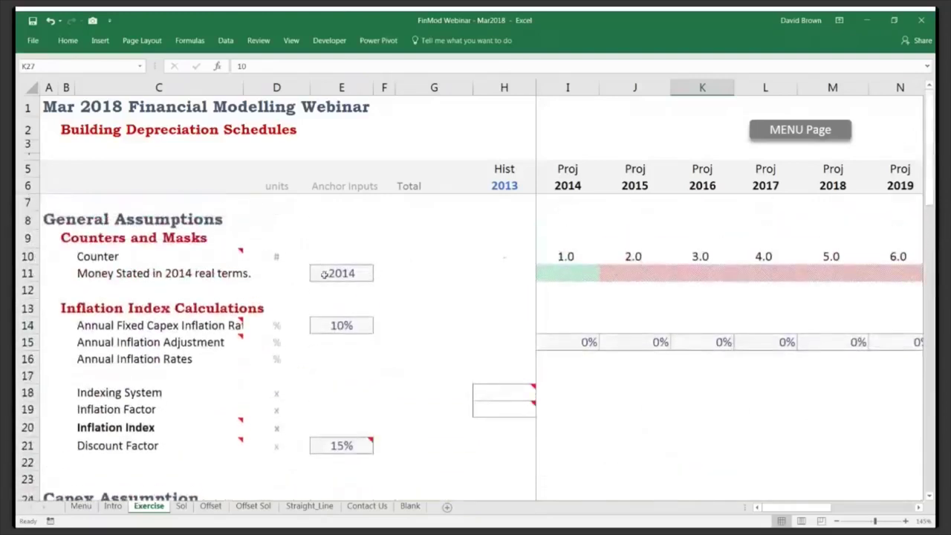
{"action": "left_click_drag", "start_coordinate": [314, 256], "coordinate": [346, 294]}
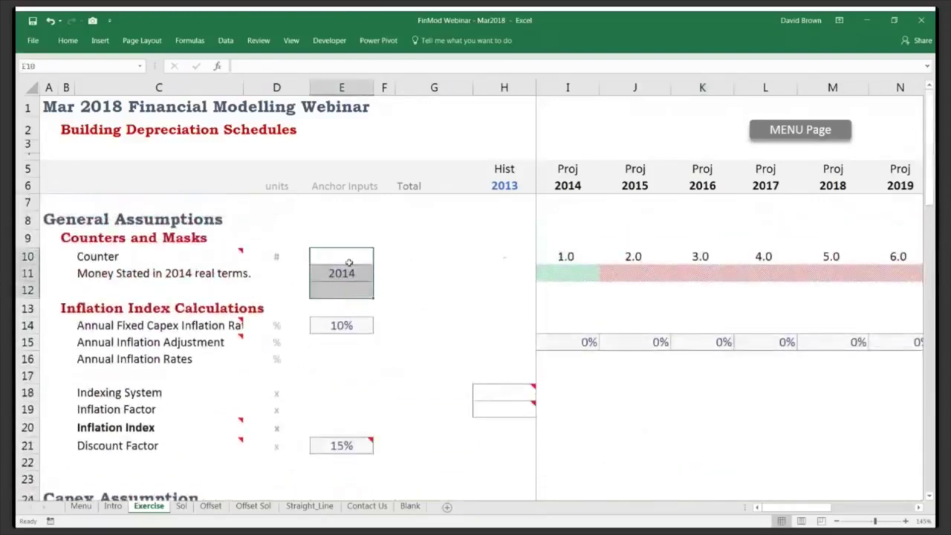
{"action": "scroll", "coordinate": [563, 304], "scroll_direction": "down", "scroll_amount": 5}
{"action": "left_click", "coordinate": [569, 297]}
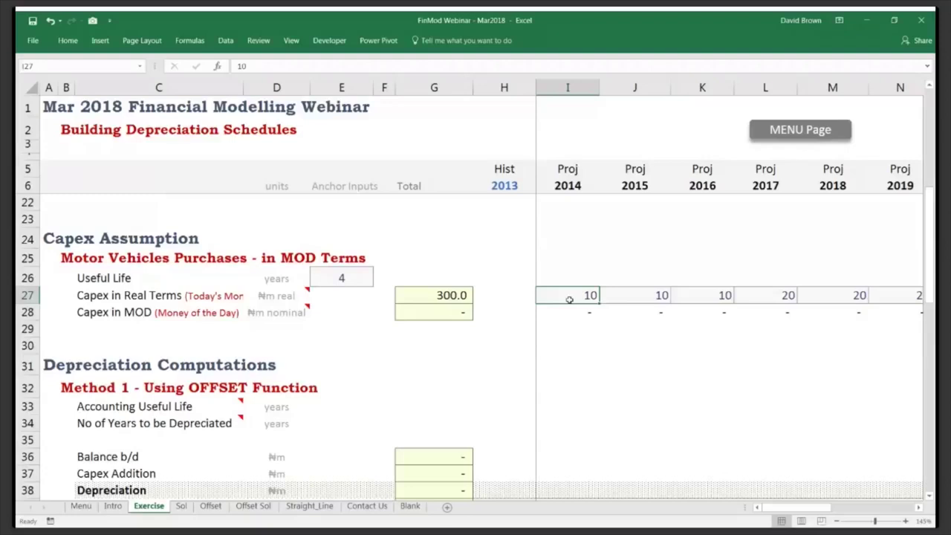
Review the capex row and inspect the 2020 Capex in MOD formula.
{"action": "key", "text": "Right"}
{"action": "key", "text": "Right"}
{"action": "key", "text": "Right"}
{"action": "key", "text": "Right"}
{"action": "key", "text": "Right"}
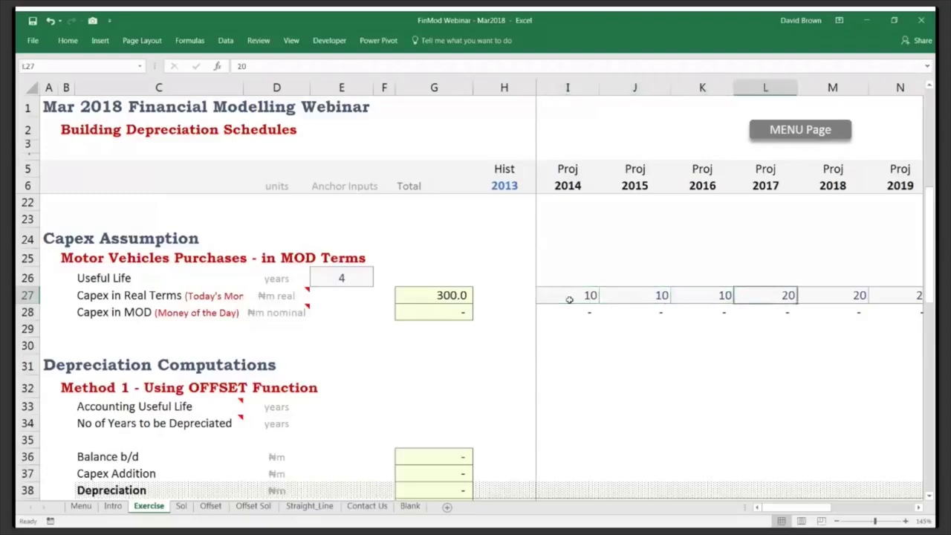
{"action": "key", "text": "Right"}
{"action": "key", "text": "Right"}
{"action": "key", "text": "Left"}
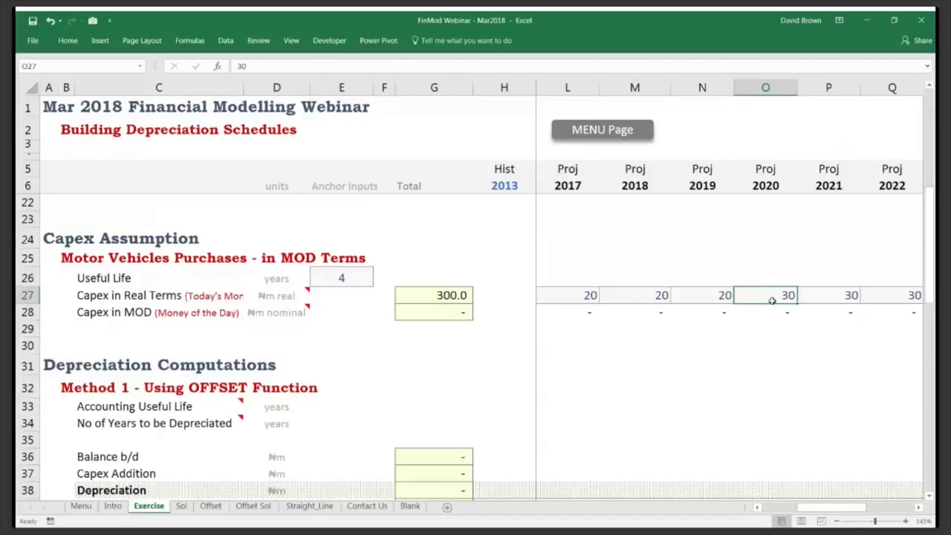
{"action": "key", "text": "Down"}
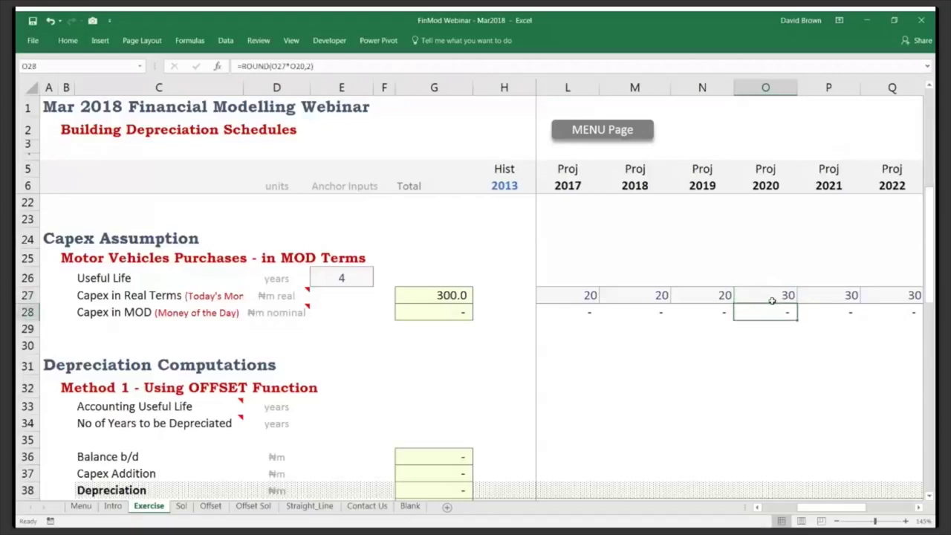
{"action": "key", "text": "ctrl+Left"}
{"action": "key", "text": "Left"}
{"action": "key", "text": "Right"}
{"action": "key", "text": "Right"}
{"action": "key", "text": "Right"}
{"action": "key", "text": "Right"}
{"action": "key", "text": "Right"}
{"action": "key", "text": "Right"}
{"action": "key", "text": "Right"}
{"action": "key", "text": "Right"}
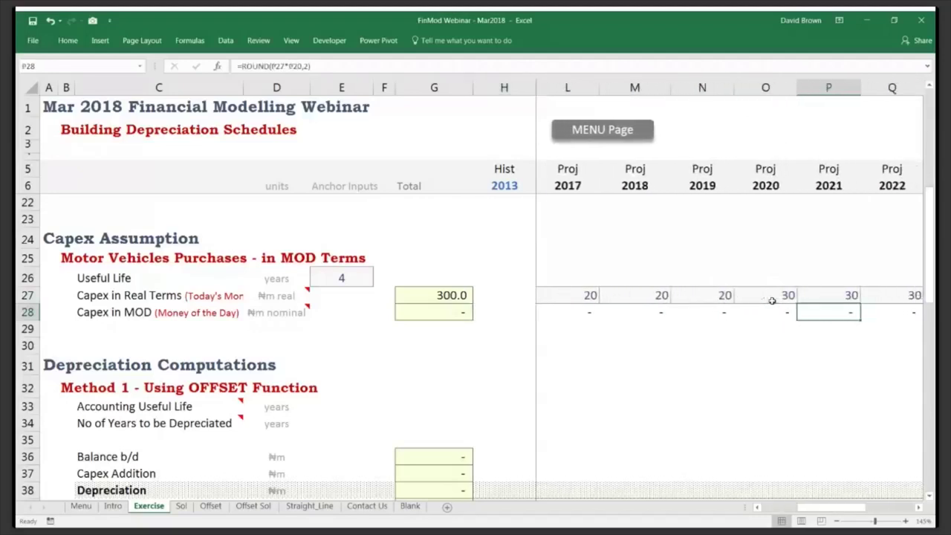
{"action": "key", "text": "Left"}
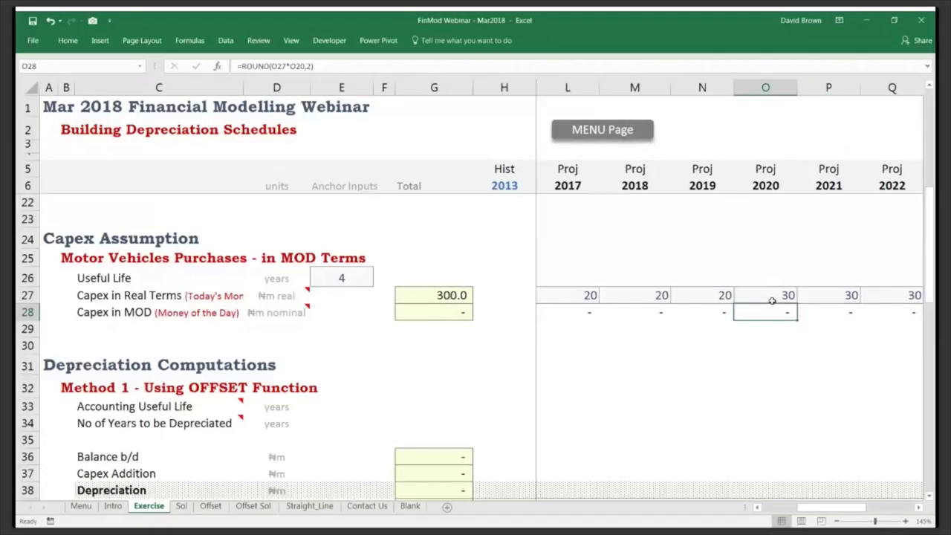
Try a hardcoded 40 as the 2020 MOD capex, then undo to restore the formula.
{"action": "type", "text": "40"}
{"action": "key", "text": "Return"}
{"action": "key", "text": "Up"}
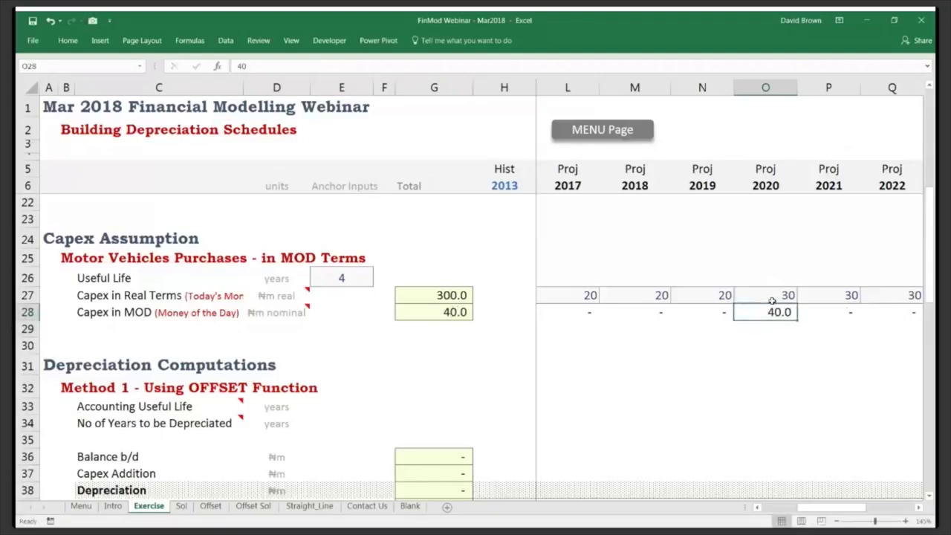
{"action": "key", "text": "ctrl+z"}
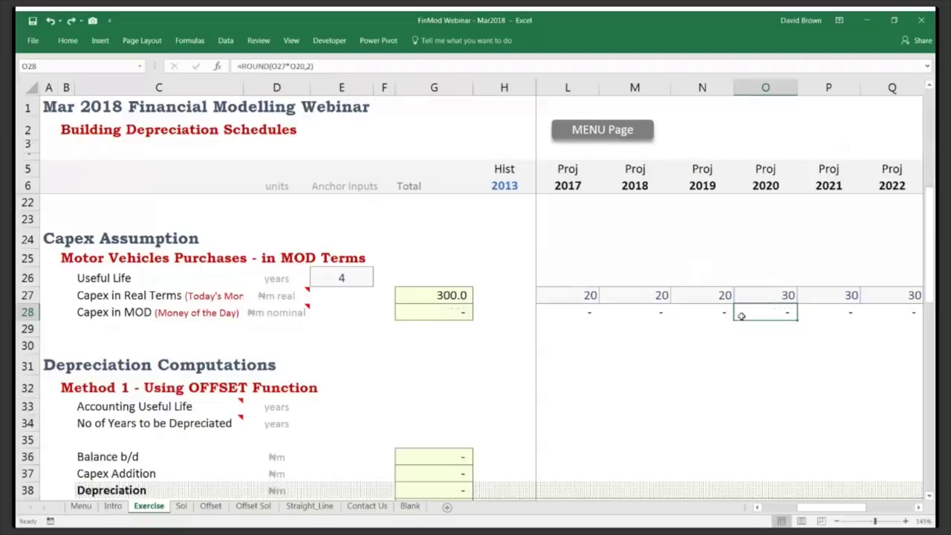
{"action": "key", "text": "Up"}
{"action": "key", "text": "Up"}
{"action": "key", "text": "Up"}
{"action": "key", "text": "Up"}
{"action": "key", "text": "Up"}
{"action": "key", "text": "Up"}
{"action": "key", "text": "Up"}
{"action": "key", "text": "Up"}
{"action": "key", "text": "Up"}
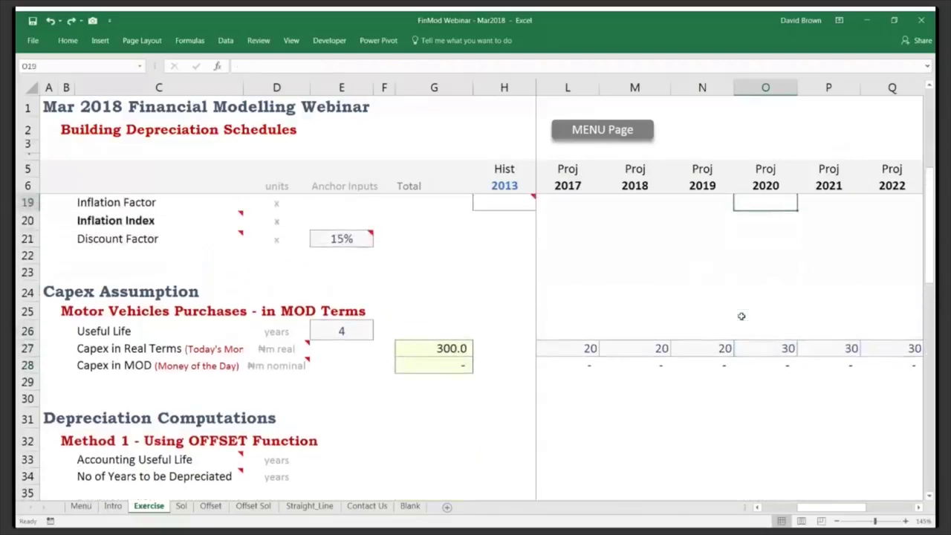
{"action": "key", "text": "Left"}
{"action": "key", "text": "Left"}
{"action": "key", "text": "Left"}
{"action": "key", "text": "Left"}
{"action": "key", "text": "Left"}
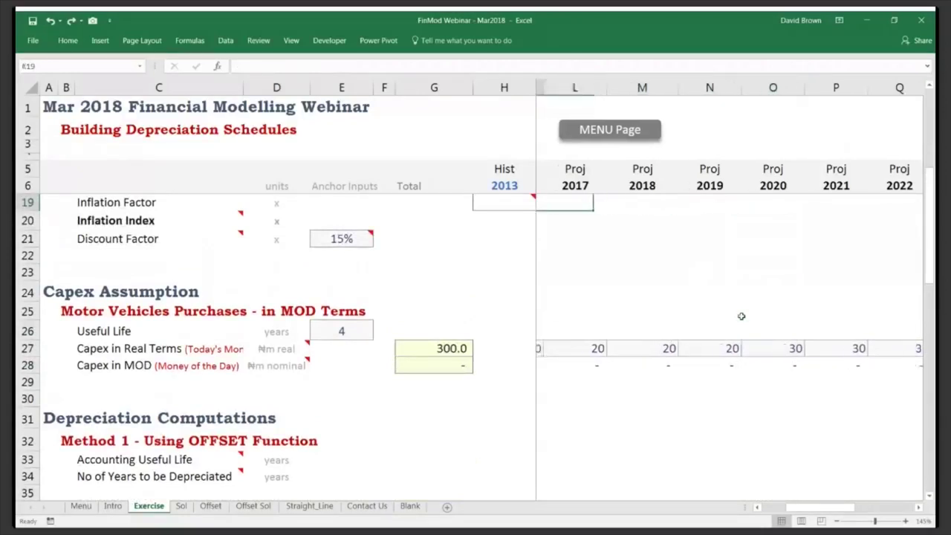
{"action": "key", "text": "Up"}
{"action": "key", "text": "Up"}
{"action": "key", "text": "Up"}
{"action": "key", "text": "Up"}
{"action": "key", "text": "Up"}
{"action": "key", "text": "Up"}
{"action": "key", "text": "Up"}
{"action": "key", "text": "Up"}
{"action": "key", "text": "Up"}
{"action": "key", "text": "Up"}
{"action": "key", "text": "Up"}
{"action": "key", "text": "Down"}
{"action": "key", "text": "Down"}
{"action": "key", "text": "Down"}
{"action": "key", "text": "Down"}
{"action": "key", "text": "Down"}
{"action": "key", "text": "Down"}
{"action": "key", "text": "Down"}
{"action": "key", "text": "Down"}
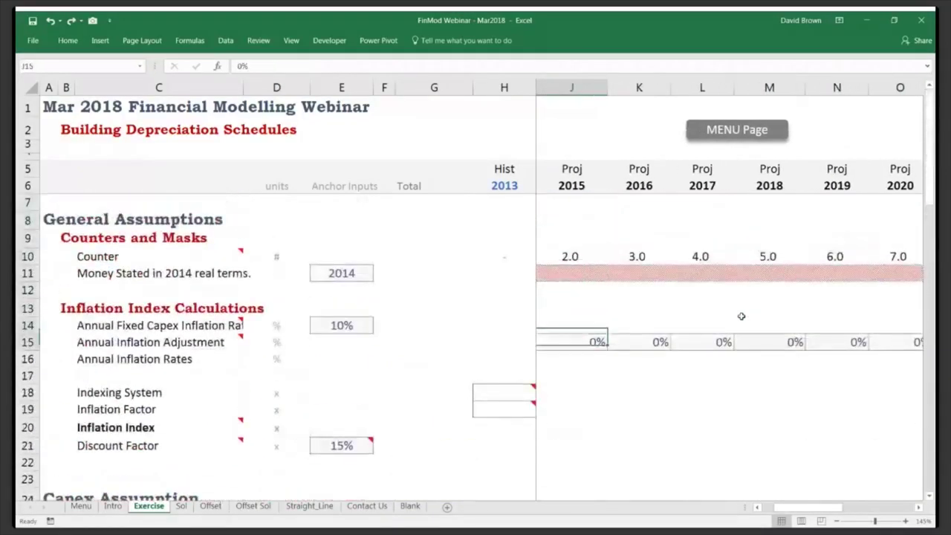
{"action": "key", "text": "Left"}
{"action": "key", "text": "Left"}
{"action": "key", "text": "Up"}
{"action": "key", "text": "Up"}
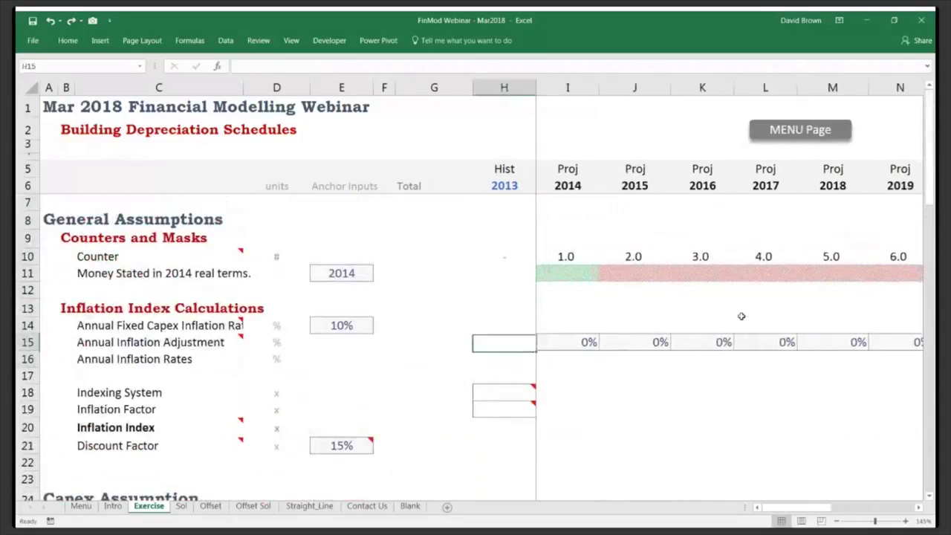
{"action": "key", "text": "Left"}
{"action": "key", "text": "Right"}
{"action": "key", "text": "Right"}
{"action": "key", "text": "Down"}
{"action": "key", "text": "Down"}
{"action": "key", "text": "Left"}
{"action": "key", "text": "Left"}
{"action": "key", "text": "Left"}
{"action": "key", "text": "Up"}
{"action": "key", "text": "Up"}
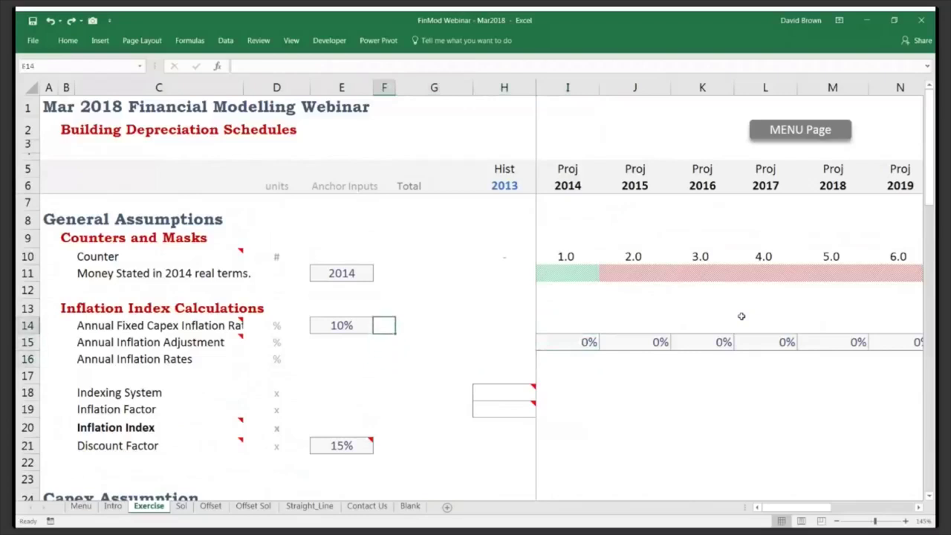
{"action": "key", "text": "Left"}
{"action": "key", "text": "Up"}
{"action": "key", "text": "Up"}
{"action": "key", "text": "Up"}
{"action": "key", "text": "Up"}
{"action": "key", "text": "Up"}
{"action": "key", "text": "Up"}
{"action": "key", "text": "Up"}
{"action": "key", "text": "Up"}
{"action": "key", "text": "Up"}
{"action": "key", "text": "Up"}
{"action": "key", "text": "Up"}
{"action": "key", "text": "Down"}
{"action": "key", "text": "Down"}
{"action": "key", "text": "Down"}
{"action": "key", "text": "Down"}
{"action": "key", "text": "Down"}
{"action": "key", "text": "Down"}
{"action": "key", "text": "Down"}
{"action": "key", "text": "Down"}
{"action": "key", "text": "Down"}
{"action": "key", "text": "Down"}
{"action": "key", "text": "Down"}
{"action": "key", "text": "Down"}
{"action": "key", "text": "Down"}
{"action": "key", "text": "Down"}
{"action": "key", "text": "Down"}
{"action": "key", "text": "Down"}
{"action": "key", "text": "Down"}
{"action": "key", "text": "Down"}
{"action": "key", "text": "Down"}
{"action": "key", "text": "Down"}
{"action": "key", "text": "Up"}
{"action": "key", "text": "Up"}
{"action": "key", "text": "Up"}
{"action": "key", "text": "Up"}
{"action": "key", "text": "Up"}
{"action": "key", "text": "Up"}
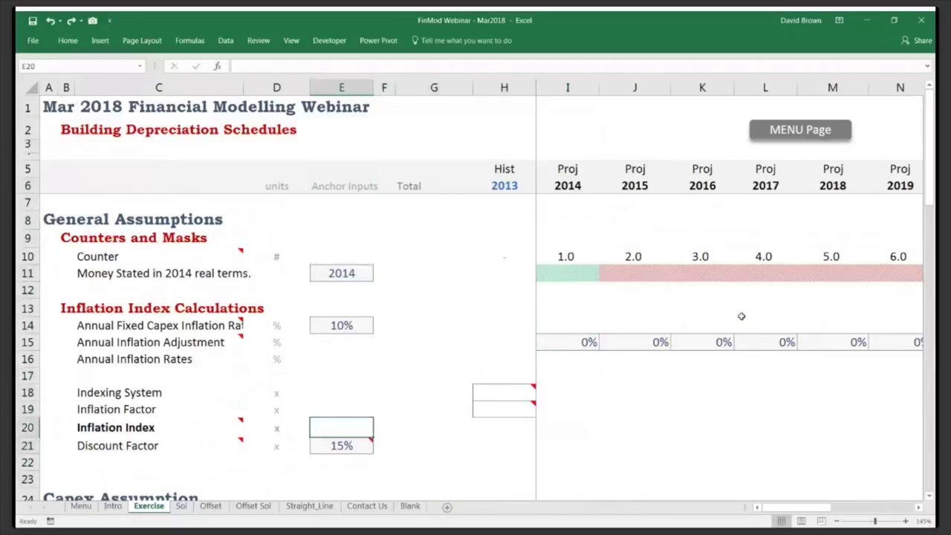
{"action": "key", "text": "Up"}
{"action": "key", "text": "Up"}
{"action": "key", "text": "Up"}
{"action": "key", "text": "Down"}
{"action": "key", "text": "Down"}
{"action": "key", "text": "Down"}
{"action": "key", "text": "Down"}
{"action": "key", "text": "Up"}
{"action": "key", "text": "Up"}
{"action": "key", "text": "Right"}
{"action": "key", "text": "Right"}
{"action": "key", "text": "Right"}
{"action": "key", "text": "Right"}
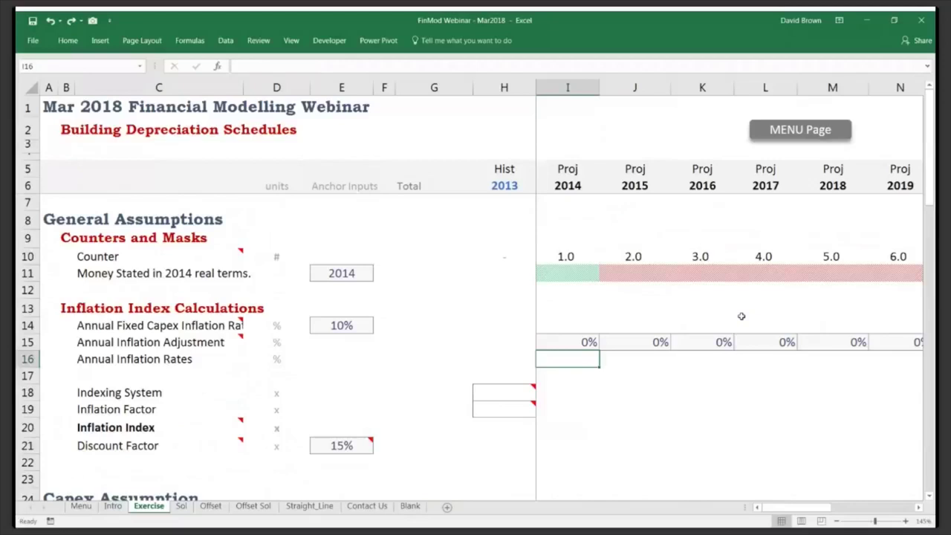
Enter =(1+$E$14)^I10 in I16, compounding the 10% rate by the 2014 counter.
{"action": "type", "text": "="}
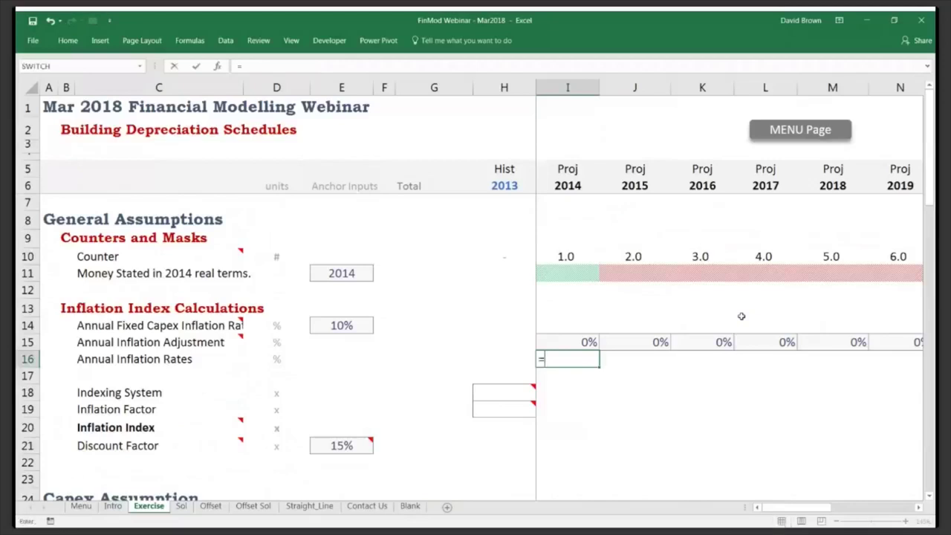
{"action": "type", "text": "(1+"}
{"action": "key", "text": "Up"}
{"action": "key", "text": "Up"}
{"action": "key", "text": "Up"}
{"action": "key", "text": "Left"}
{"action": "key", "text": "Left"}
{"action": "key", "text": "Left"}
{"action": "key", "text": "Down"}
{"action": "key", "text": "Left"}
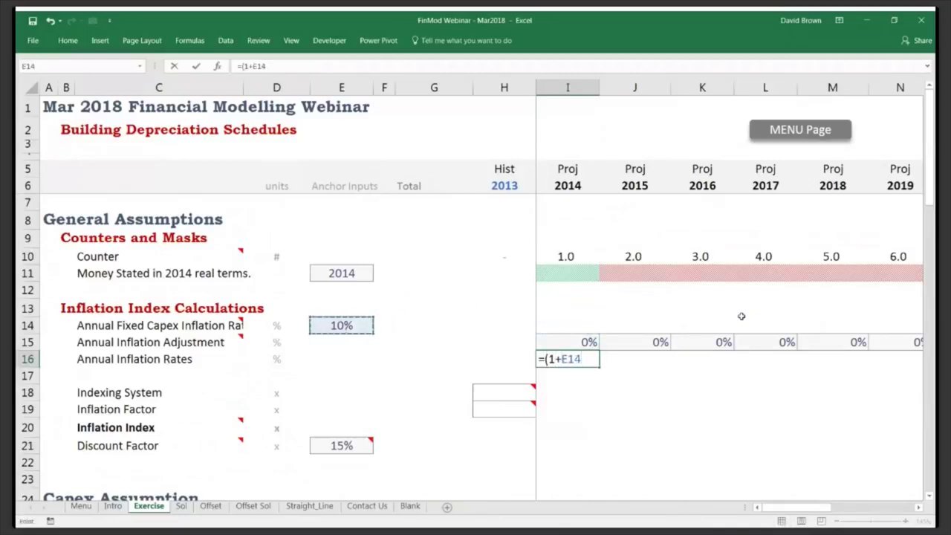
{"action": "key", "text": "F4"}
{"action": "type", "text": ")^"}
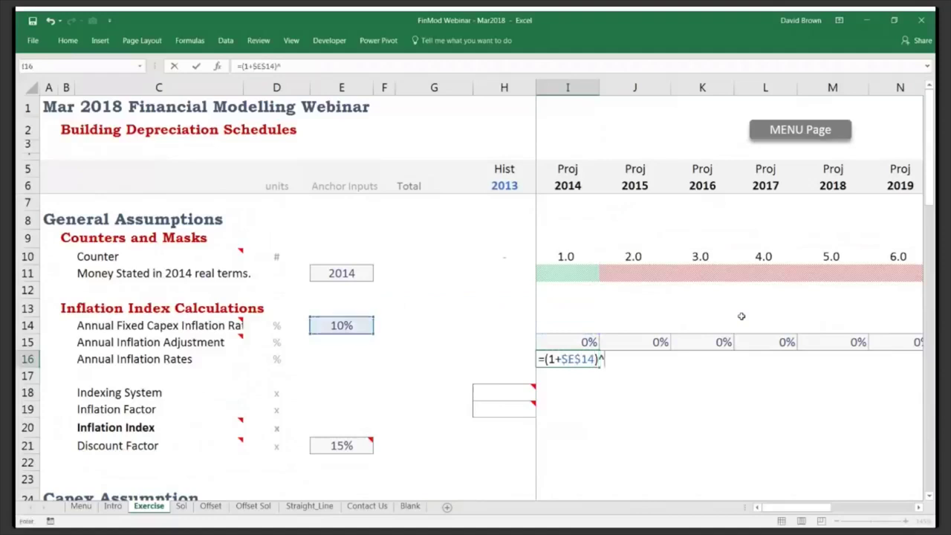
{"action": "key", "text": "Up"}
{"action": "key", "text": "Up"}
{"action": "key", "text": "Up"}
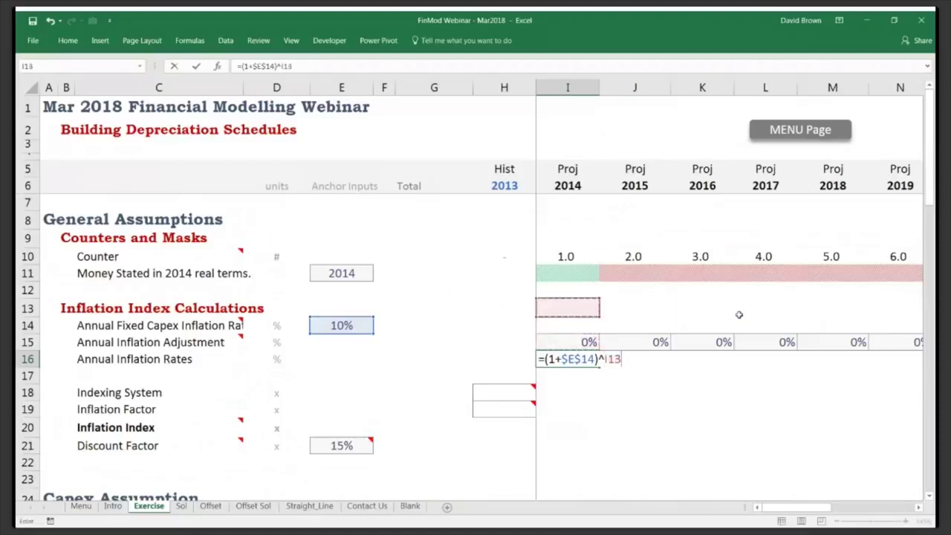
{"action": "key", "text": "Up"}
{"action": "key", "text": "Up"}
{"action": "key", "text": "Up"}
{"action": "key", "text": "Up"}
{"action": "key", "text": "Up"}
{"action": "key", "text": "Up"}
{"action": "key", "text": "Up"}
{"action": "key", "text": "Up"}
{"action": "key", "text": "Up"}
{"action": "key", "text": "Up"}
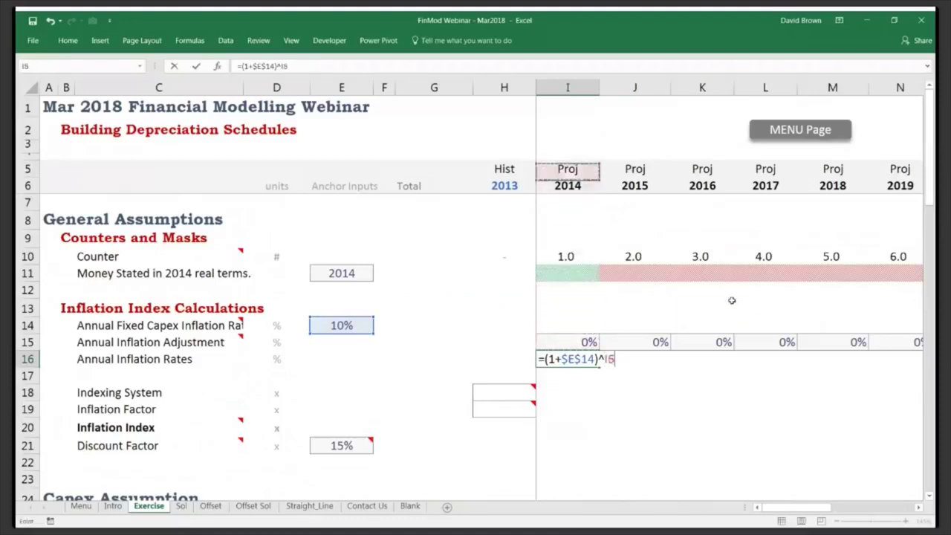
{"action": "key", "text": "Down"}
{"action": "key", "text": "Down"}
{"action": "key", "text": "Down"}
{"action": "key", "text": "Down"}
{"action": "key", "text": "Down"}
{"action": "key", "text": "Down"}
{"action": "key", "text": "Down"}
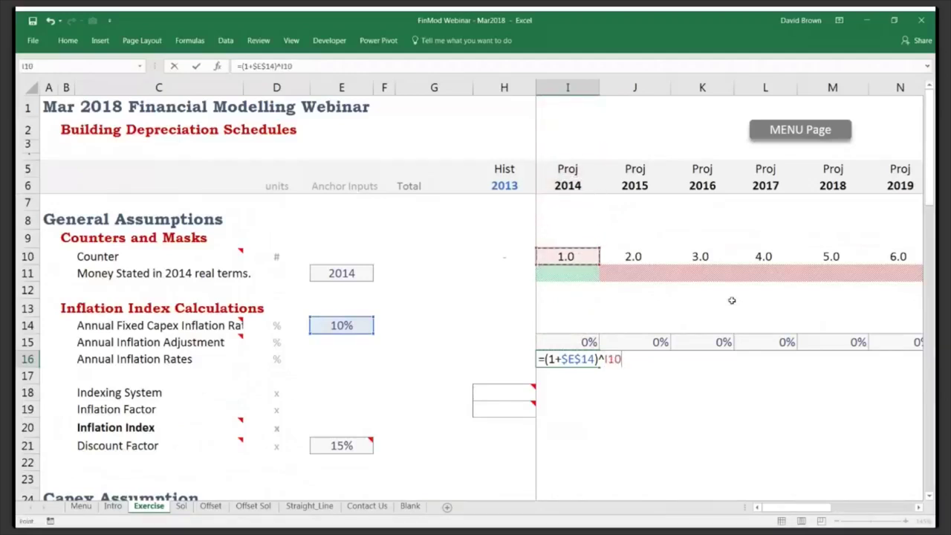
{"action": "key", "text": "Return"}
{"action": "key", "text": "Down"}
{"action": "key", "text": "Up"}
{"action": "key", "text": "Up"}
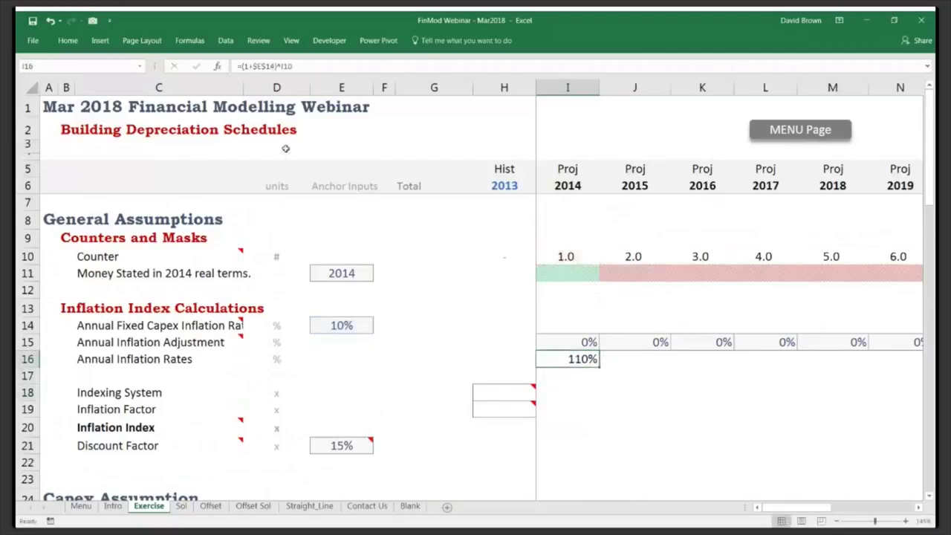
Append -1 to the 2014 inflation formula and fill it across 2015–2017.
{"action": "left_click", "coordinate": [313, 66]}
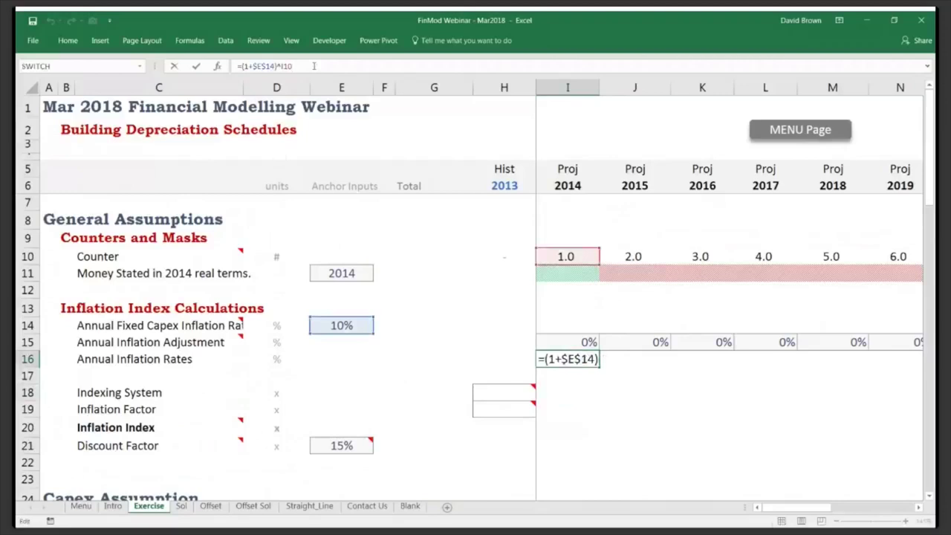
{"action": "type", "text": "-1"}
{"action": "key", "text": "Return"}
{"action": "key", "text": "Up"}
{"action": "key", "text": "shift+Right"}
{"action": "key", "text": "shift+Right"}
{"action": "key", "text": "shift+Right"}
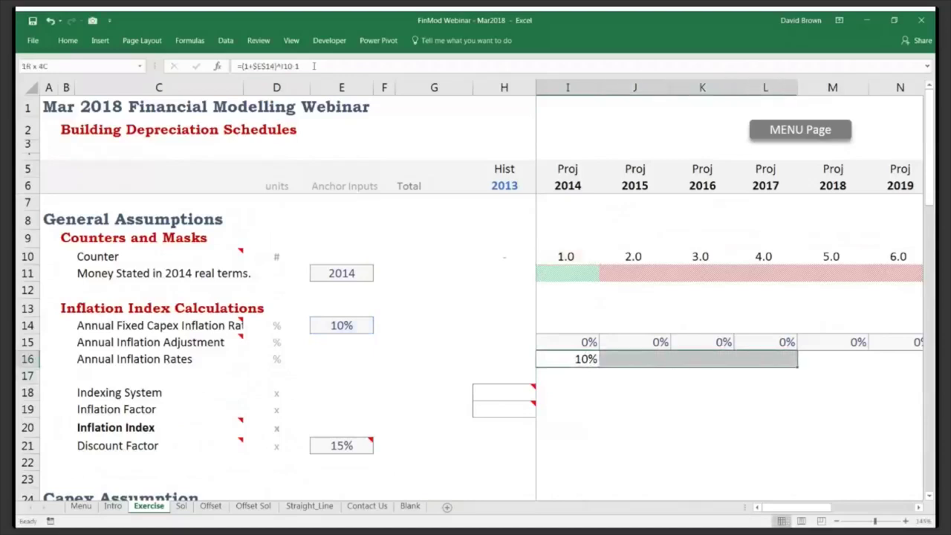
{"action": "key", "text": "ctrl+r"}
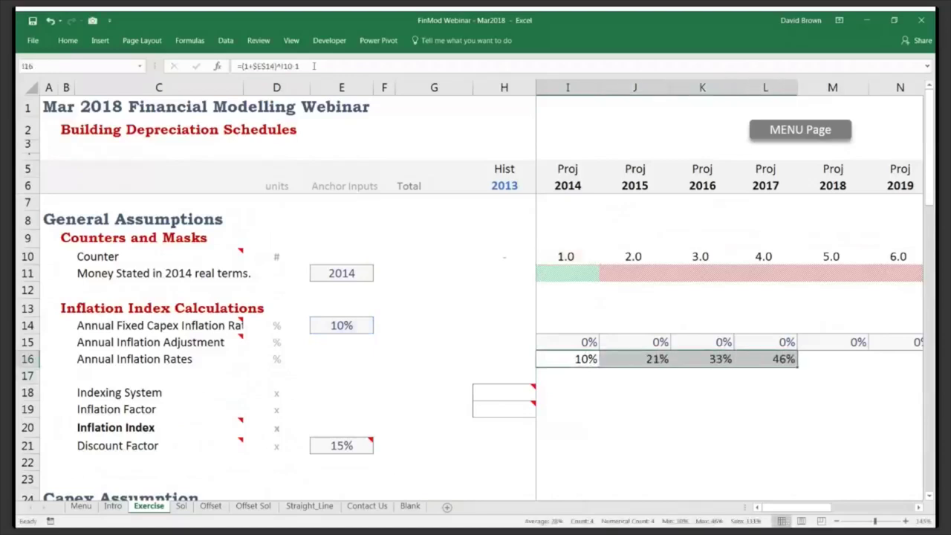
{"action": "key", "text": "Left"}
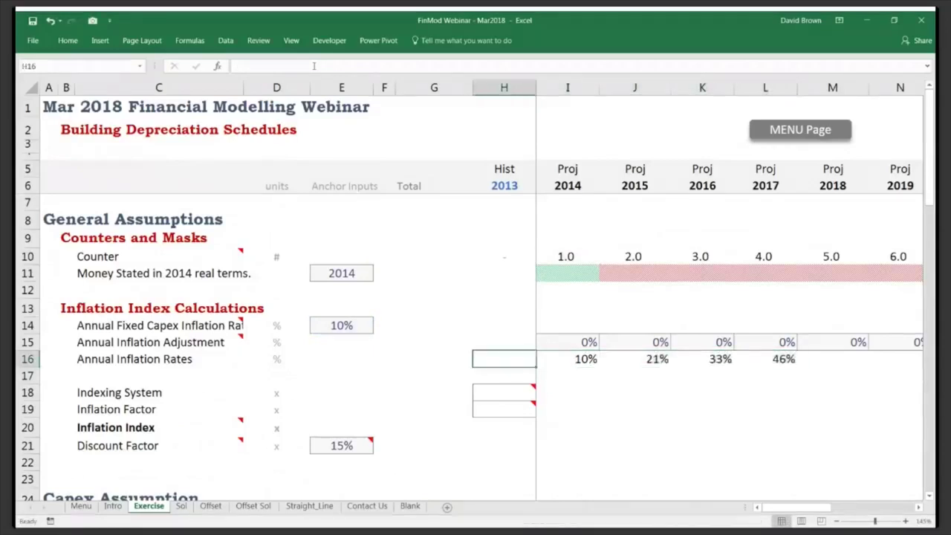
{"action": "key", "text": "Right"}
{"action": "key", "text": "Right"}
{"action": "key", "text": "Right"}
{"action": "key", "text": "Right"}
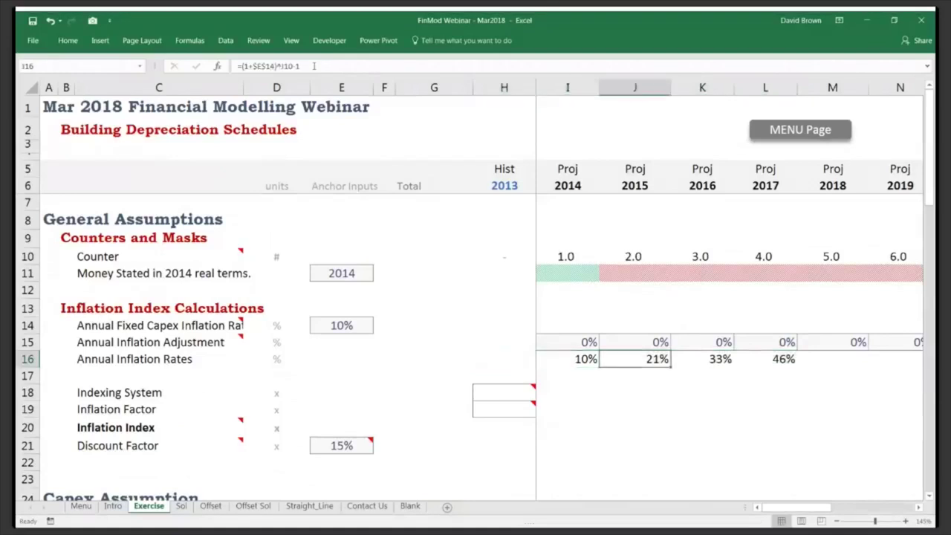
{"action": "key", "text": "Left"}
{"action": "key", "text": "Left"}
{"action": "key", "text": "Left"}
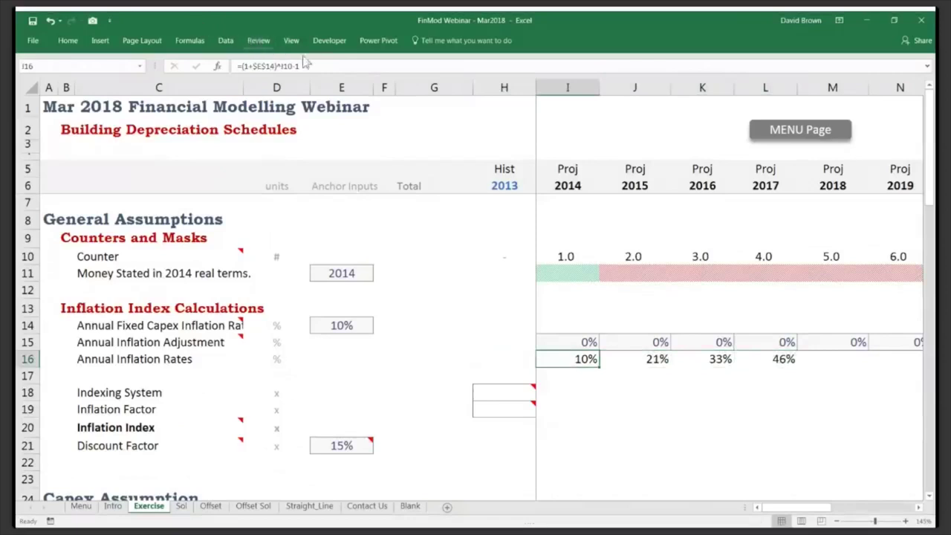
Remove the -1 so the 2014 formula reads =(1+$E$14)^I10, showing 110%.
{"action": "left_click", "coordinate": [322, 68]}
{"action": "key", "text": "BackSpace"}
{"action": "key", "text": "BackSpace"}
{"action": "key", "text": "Return"}
{"action": "key", "text": "Up"}
{"action": "key", "text": "Left"}
{"action": "key", "text": "Right"}
{"action": "left_click", "coordinate": [566, 257]}
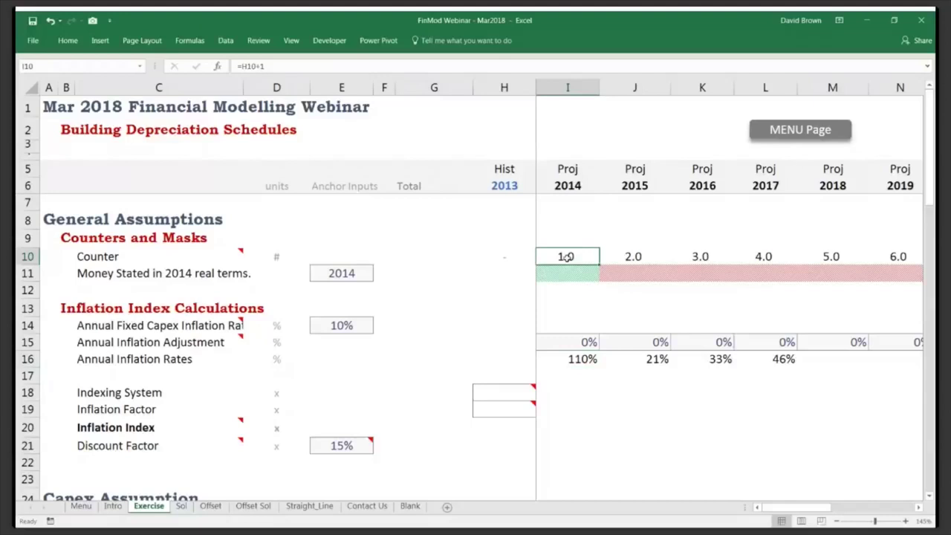
Set the 2014 counter to 0 and refill the inflation formula across 2015–2017.
{"action": "type", "text": "0"}
{"action": "key", "text": "Return"}
{"action": "key", "text": "Down"}
{"action": "key", "text": "Down"}
{"action": "key", "text": "Down"}
{"action": "key", "text": "Down"}
{"action": "key", "text": "Down"}
{"action": "key", "text": "shift+Right"}
{"action": "key", "text": "shift+Right"}
{"action": "key", "text": "shift+Right"}
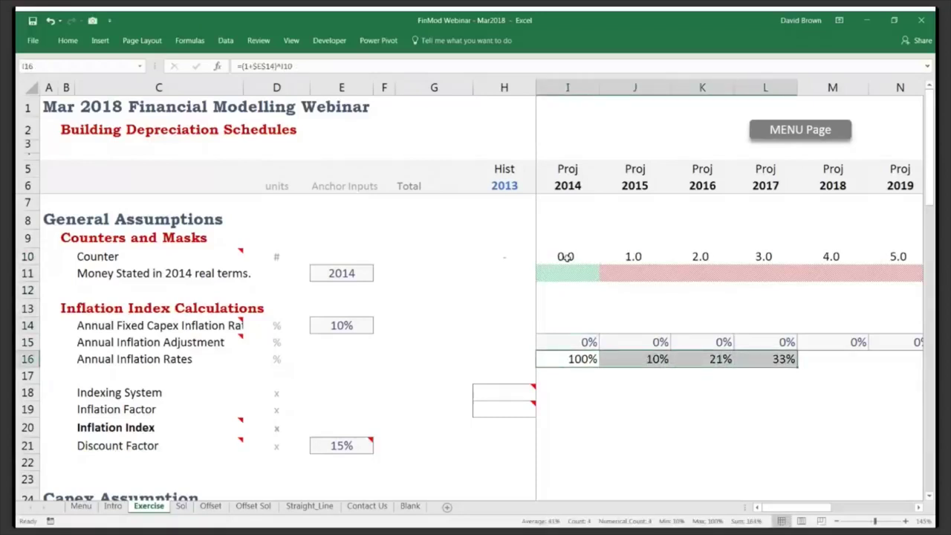
{"action": "key", "text": "ctrl+r"}
{"action": "key", "text": "Right"}
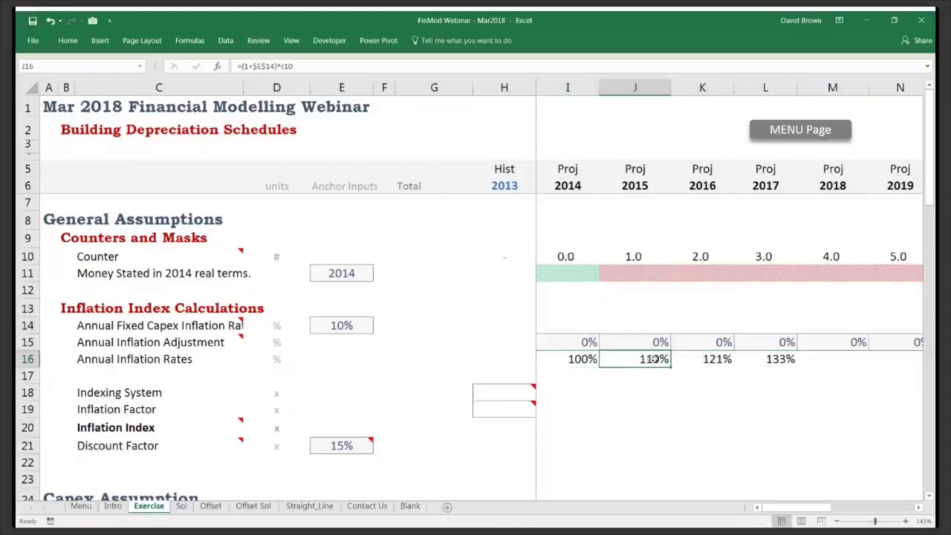
Fill the inflation formula across to 2025, giving 100%, 110%, 121%, 133%, 146%….
{"action": "left_click", "coordinate": [701, 359]}
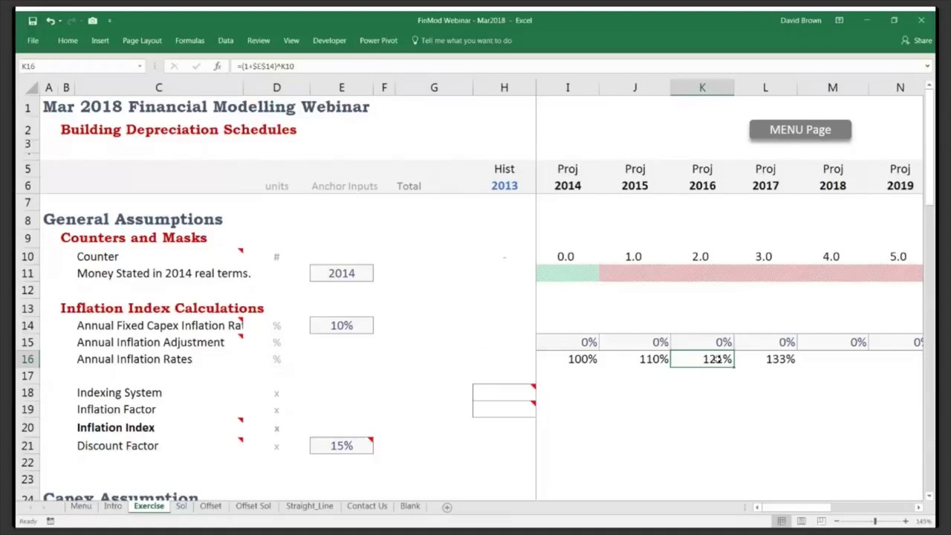
{"action": "key", "text": "shift+Right"}
{"action": "key", "text": "shift+Right"}
{"action": "key", "text": "shift+Right"}
{"action": "key", "text": "shift+Right"}
{"action": "key", "text": "shift+Right"}
{"action": "key", "text": "shift+Right"}
{"action": "key", "text": "shift+Right"}
{"action": "key", "text": "shift+Right"}
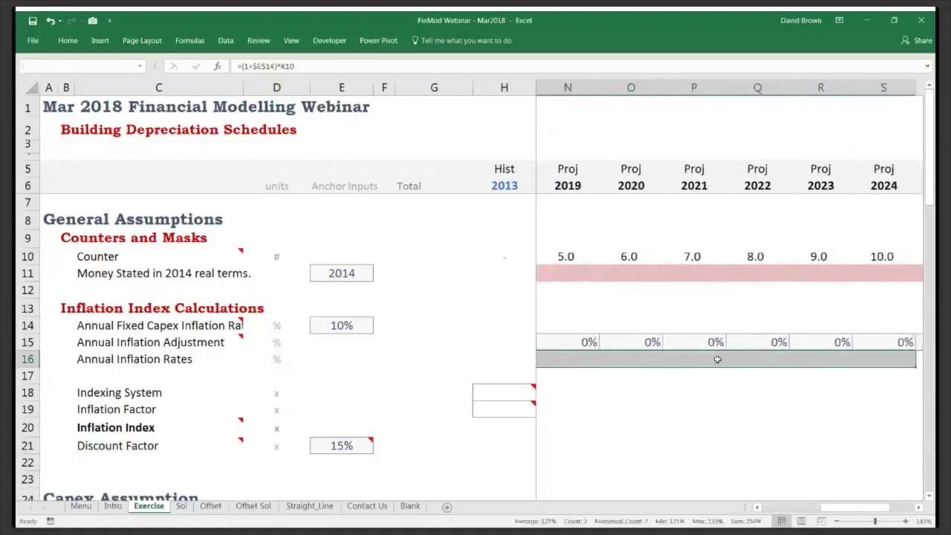
{"action": "key", "text": "shift+Right"}
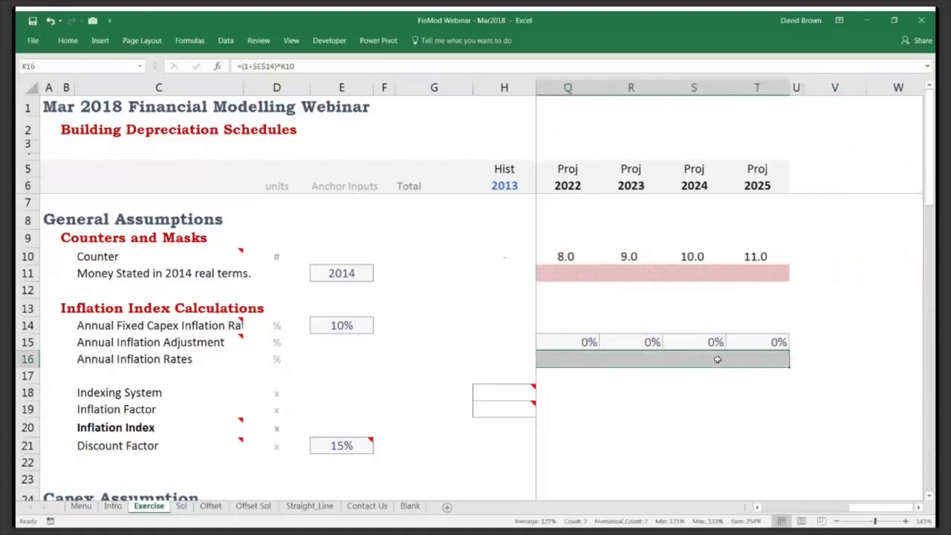
{"action": "key", "text": "ctrl+r"}
{"action": "key", "text": "Left"}
{"action": "key", "text": "Right"}
{"action": "key", "text": "Right"}
{"action": "key", "text": "Right"}
{"action": "key", "text": "Right"}
{"action": "key", "text": "Left"}
{"action": "key", "text": "Left"}
{"action": "key", "text": "Left"}
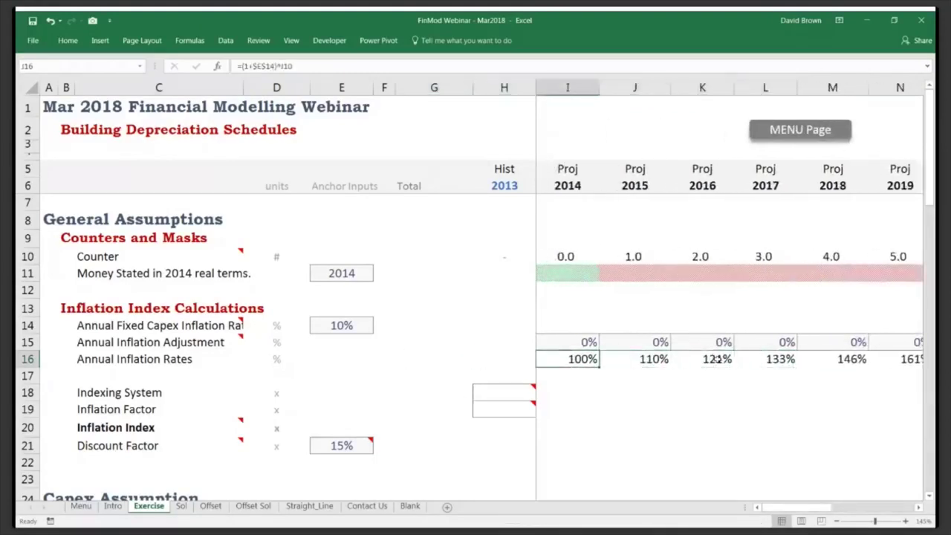
{"action": "key", "text": "Down"}
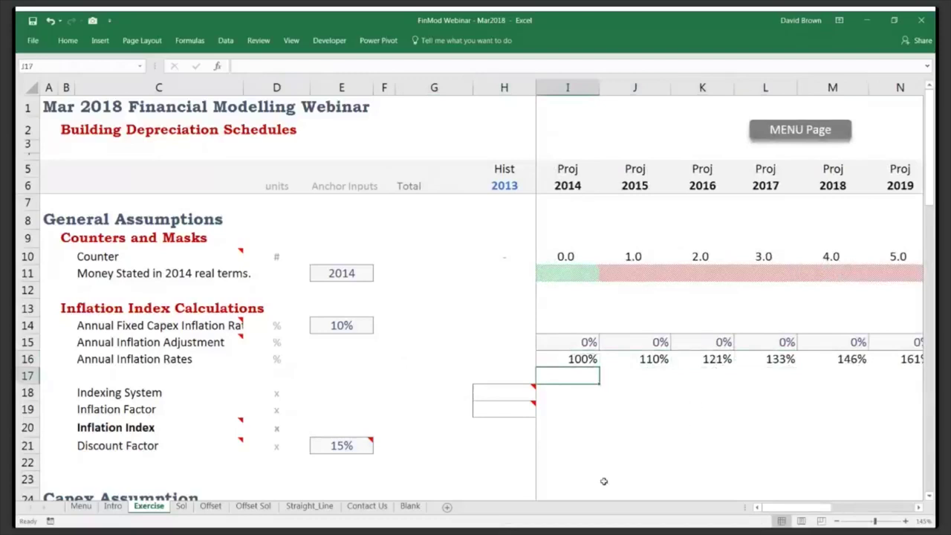
Move down from the inflation index block to the 2014 Capex in MOD cell.
{"action": "left_click_drag", "start_coordinate": [211, 325], "coordinate": [592, 378]}
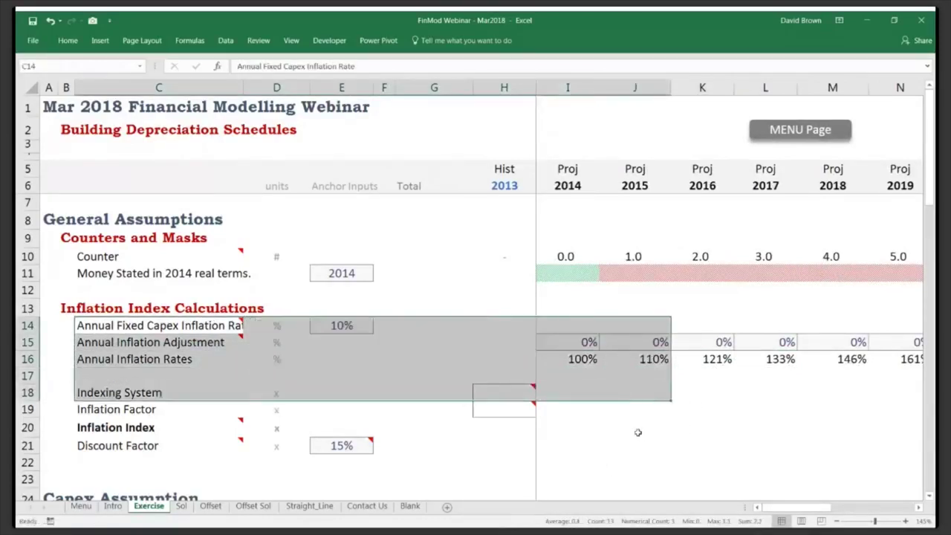
{"action": "left_click", "coordinate": [635, 429]}
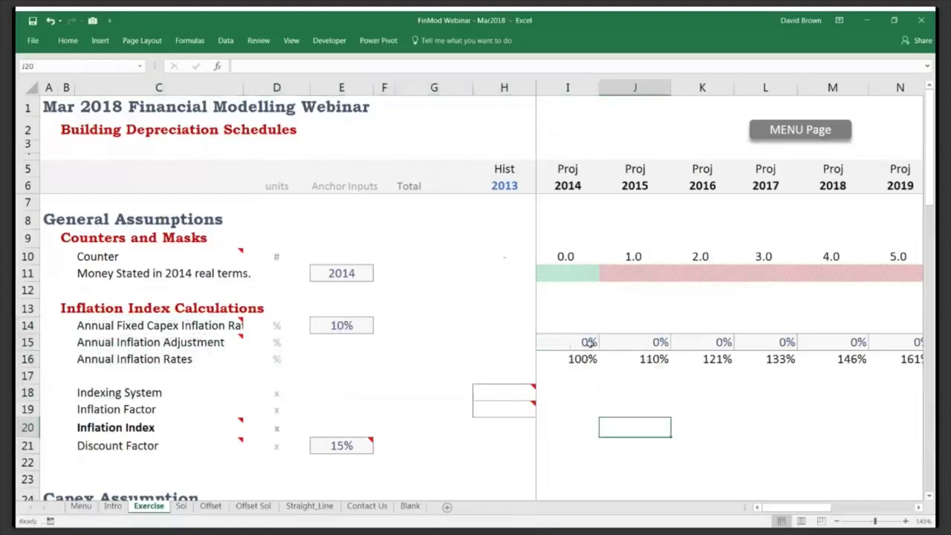
{"action": "scroll", "coordinate": [578, 390], "scroll_direction": "down", "scroll_amount": 4}
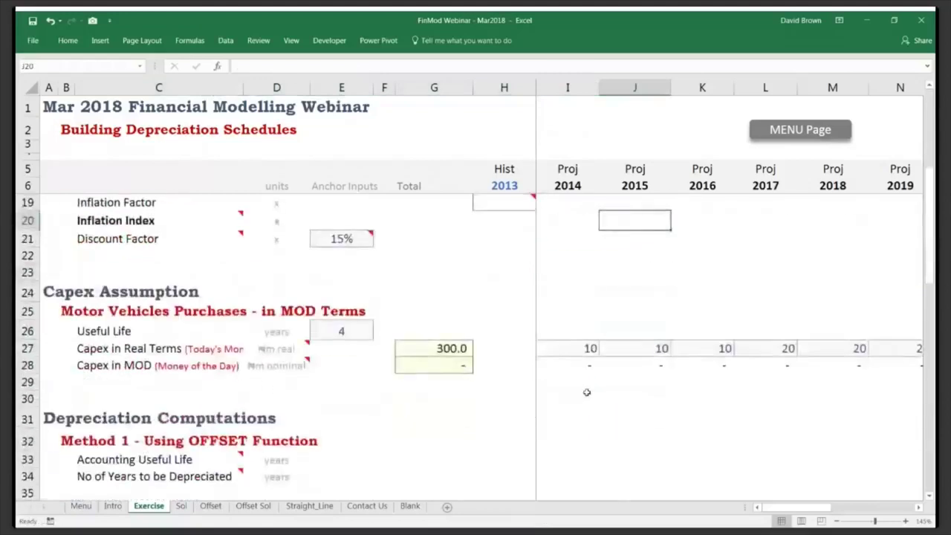
{"action": "left_click", "coordinate": [587, 367]}
Enter =I27*I16 in I28 to convert 2014 real capex into money-of-the-day terms.
{"action": "type", "text": "="}
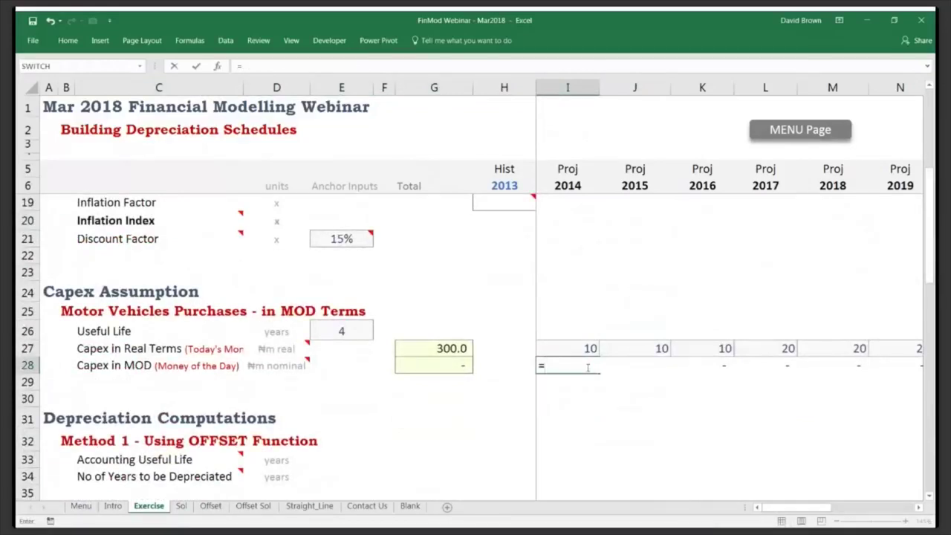
{"action": "key", "text": "Up"}
{"action": "type", "text": "*"}
{"action": "key", "text": "Up"}
{"action": "key", "text": "Up"}
{"action": "key", "text": "Up"}
{"action": "key", "text": "Up"}
{"action": "key", "text": "Up"}
{"action": "key", "text": "Up"}
{"action": "key", "text": "Up"}
{"action": "key", "text": "Up"}
{"action": "key", "text": "Up"}
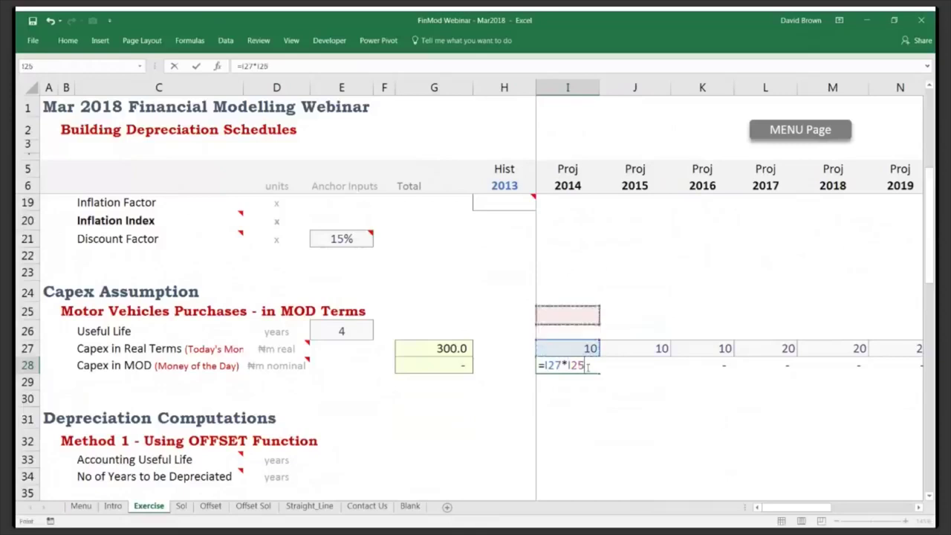
{"action": "key", "text": "Up"}
{"action": "key", "text": "Up"}
{"action": "key", "text": "Up"}
{"action": "key", "text": "Up"}
{"action": "key", "text": "Up"}
{"action": "key", "text": "Up"}
{"action": "key", "text": "Down"}
{"action": "key", "text": "Down"}
{"action": "key", "text": "Down"}
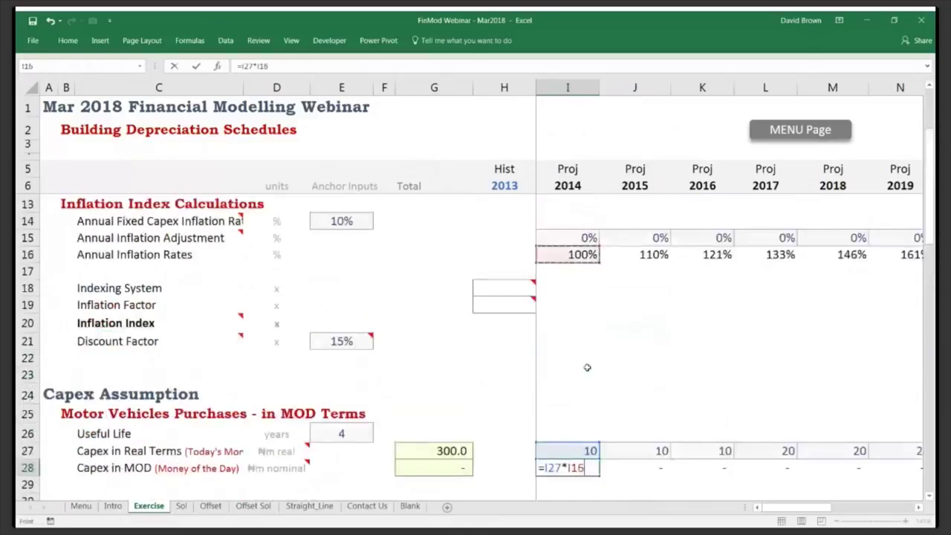
{"action": "key", "text": "Return"}
{"action": "scroll", "coordinate": [587, 367], "scroll_direction": "down", "scroll_amount": 1}
{"action": "key", "text": "Up"}
Fill the MOD capex formula across row 28 to 2025, giving a 609.3 total.
{"action": "key", "text": "ctrl+shift+Right"}
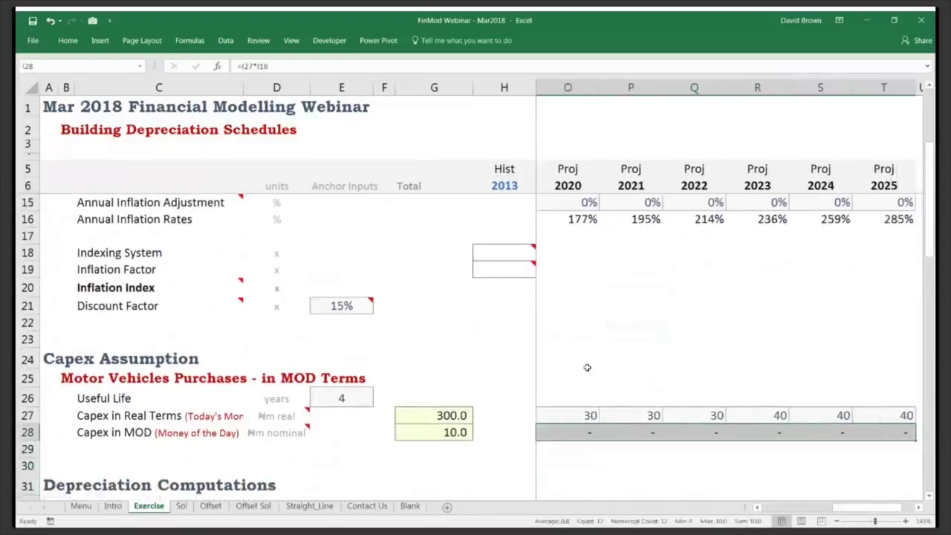
{"action": "key", "text": "ctrl+r"}
{"action": "key", "text": "Left"}
{"action": "key", "text": "Left"}
{"action": "key", "text": "Left"}
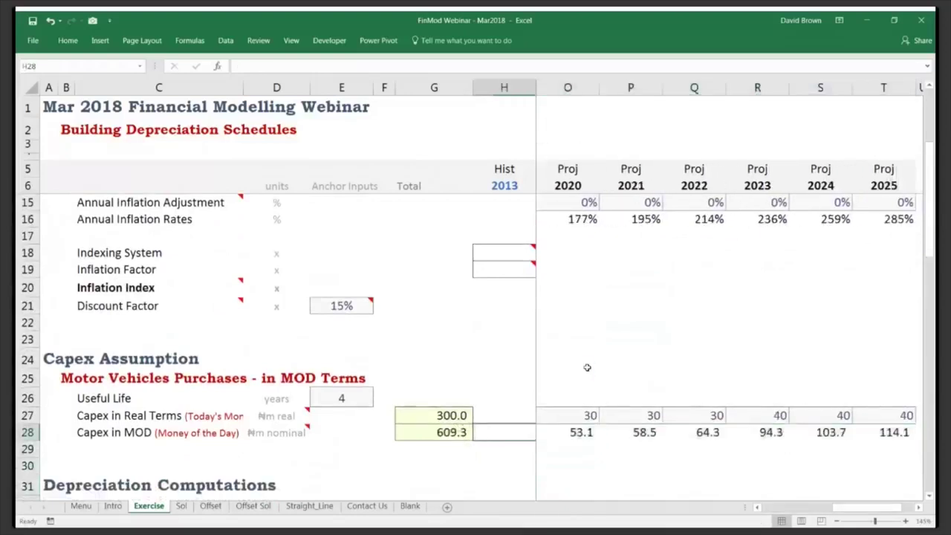
{"action": "key", "text": "Right"}
{"action": "key", "text": "Right"}
{"action": "key", "text": "Right"}
{"action": "key", "text": "Left"}
{"action": "key", "text": "Left"}
{"action": "key", "text": "Up"}
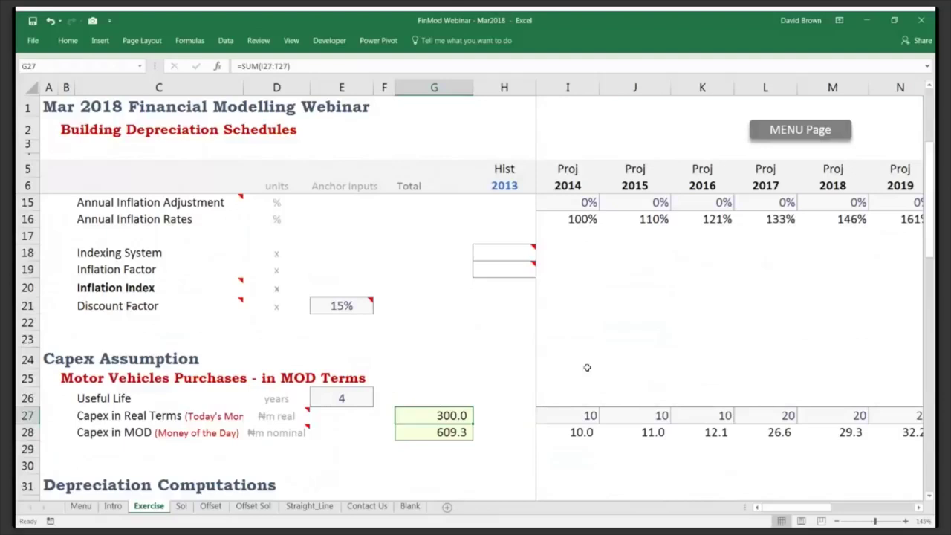
{"action": "key", "text": "Down"}
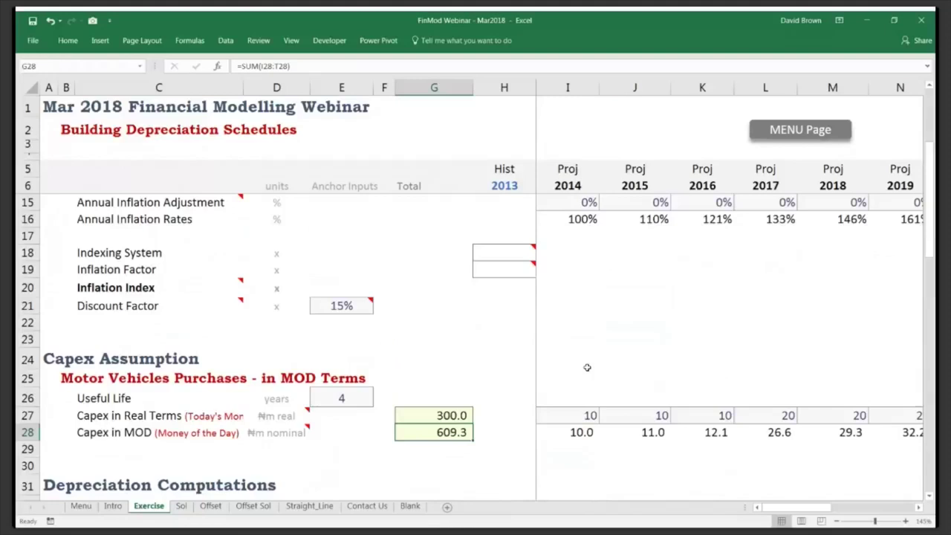
{"action": "key", "text": "Up"}
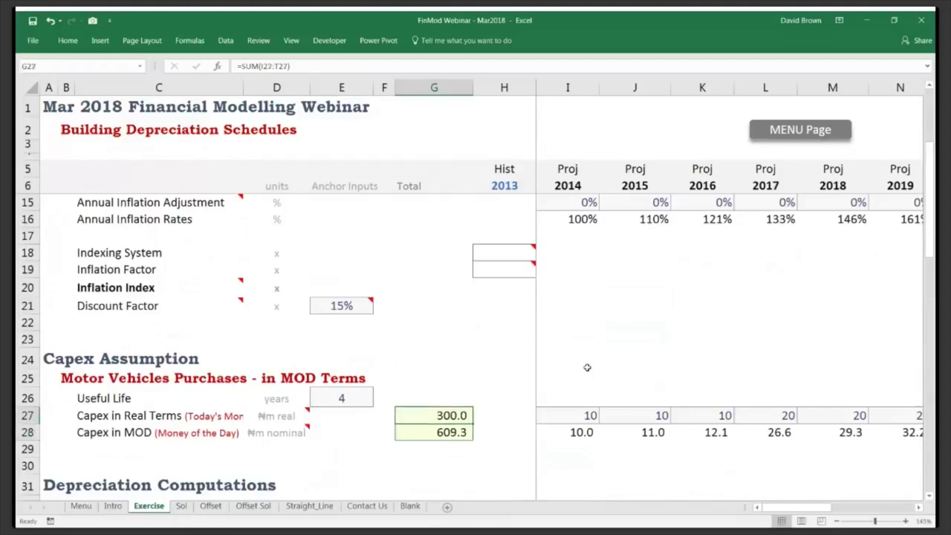
{"action": "key", "text": "shift+space"}
{"action": "key", "text": "shift+Down"}
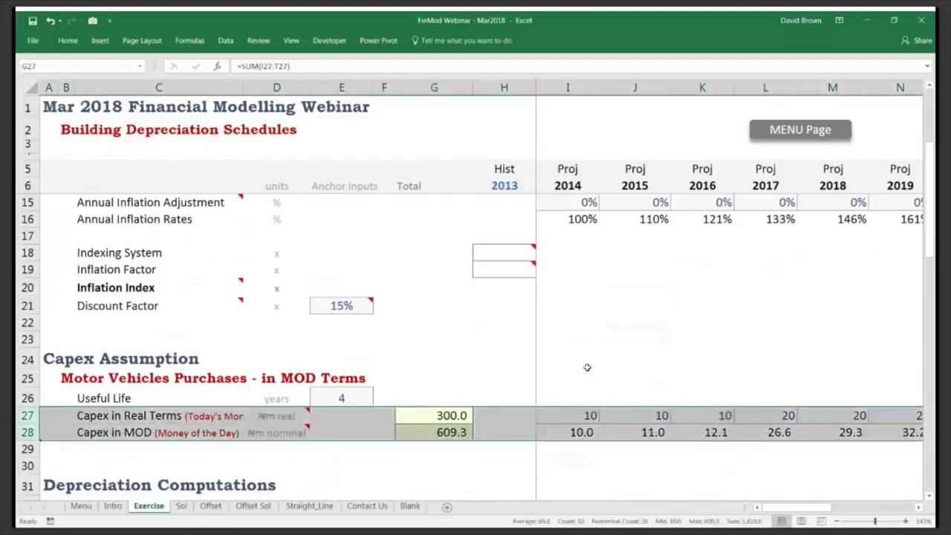
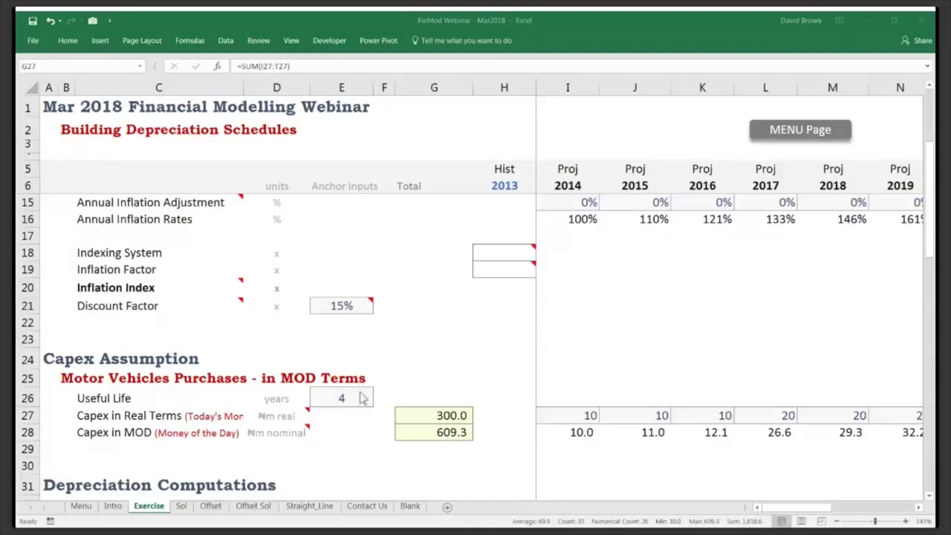
Step through the Total column formulas, Method 2 balance total, and first projection-year column.
{"action": "left_click", "coordinate": [418, 359]}
{"action": "key", "text": "Down"}
{"action": "key", "text": "Down"}
{"action": "key", "text": "Down"}
{"action": "key", "text": "Down"}
{"action": "key", "text": "Down"}
{"action": "key", "text": "Down"}
{"action": "key", "text": "Down"}
{"action": "key", "text": "Down"}
{"action": "key", "text": "Down"}
{"action": "key", "text": "Down"}
{"action": "key", "text": "Down"}
{"action": "key", "text": "Down"}
{"action": "key", "text": "Down"}
{"action": "key", "text": "Down"}
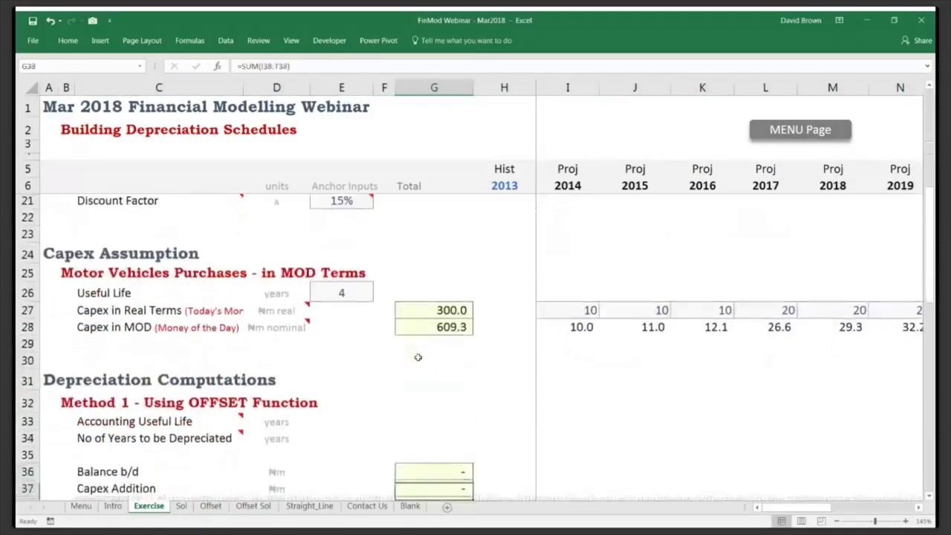
{"action": "key", "text": "Down"}
{"action": "key", "text": "Down"}
{"action": "key", "text": "Down"}
{"action": "key", "text": "Down"}
{"action": "key", "text": "Down"}
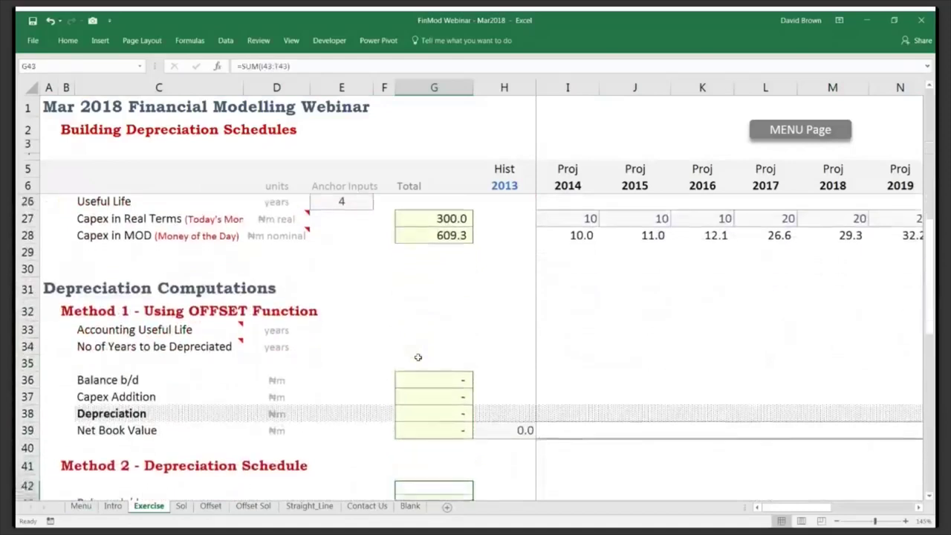
{"action": "key", "text": "Down"}
{"action": "key", "text": "Up"}
{"action": "key", "text": "Up"}
{"action": "key", "text": "Up"}
{"action": "key", "text": "Up"}
{"action": "key", "text": "Up"}
{"action": "key", "text": "Up"}
{"action": "key", "text": "Up"}
{"action": "key", "text": "Up"}
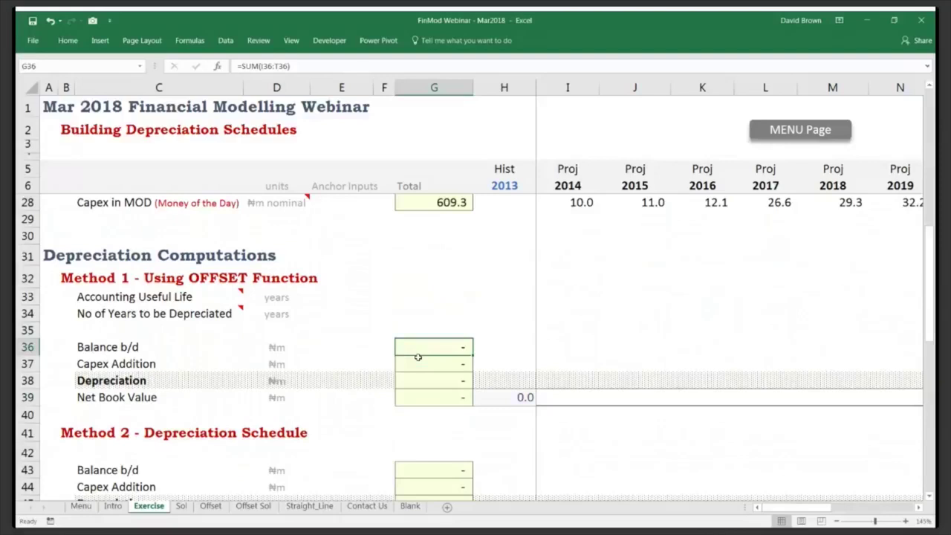
{"action": "key", "text": "Right"}
{"action": "key", "text": "Right"}
{"action": "key", "text": "Down"}
{"action": "key", "text": "Down"}
{"action": "key", "text": "Down"}
{"action": "key", "text": "Down"}
{"action": "key", "text": "Down"}
{"action": "key", "text": "Down"}
{"action": "key", "text": "Up"}
{"action": "key", "text": "Up"}
{"action": "key", "text": "Up"}
{"action": "key", "text": "Up"}
{"action": "key", "text": "Up"}
{"action": "key", "text": "Up"}
Review the Balance b/d row from total G36 to the opening Net Book Value in H39.
{"action": "key", "text": "Left"}
{"action": "key", "text": "Left"}
{"action": "key", "text": "Left"}
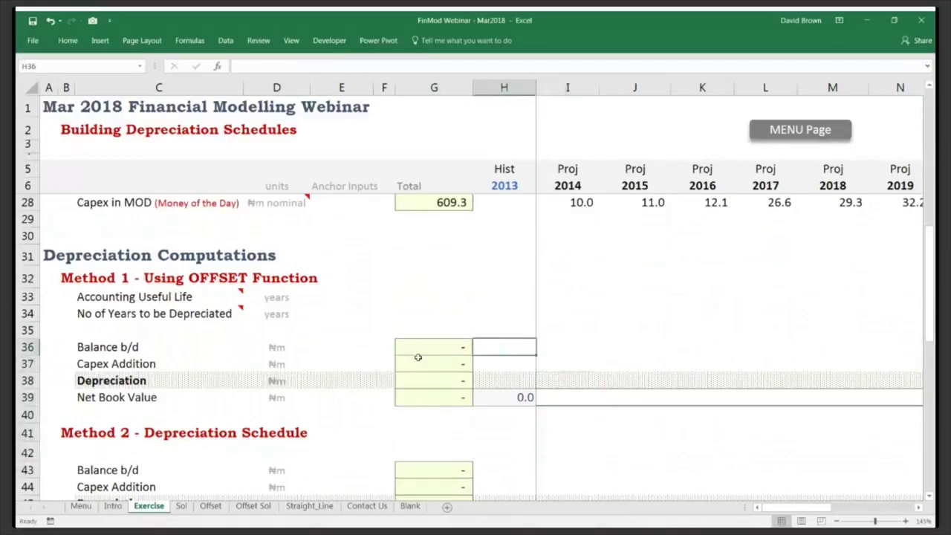
{"action": "key", "text": "Right"}
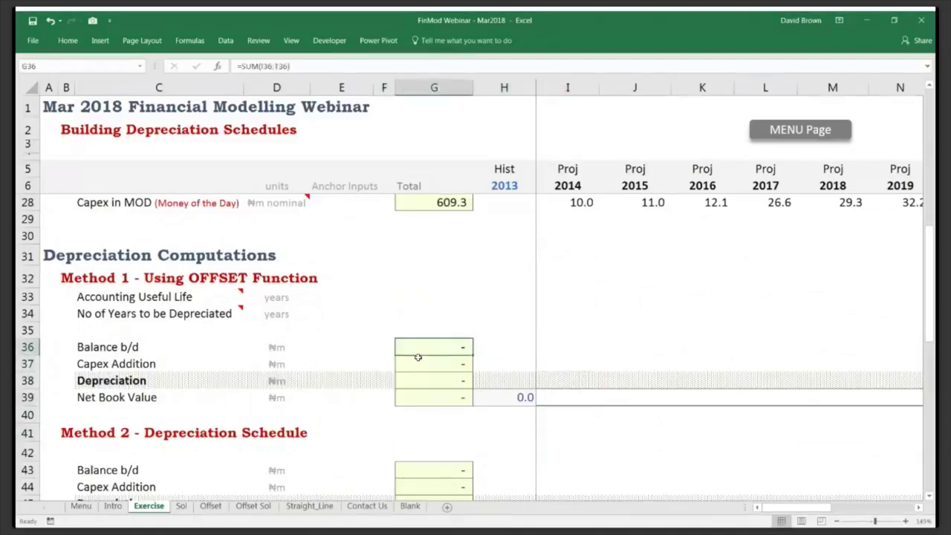
{"action": "key", "text": "Right"}
{"action": "key", "text": "Right"}
{"action": "key", "text": "Down"}
{"action": "key", "text": "Up"}
{"action": "key", "text": "Up"}
{"action": "key", "text": "Down"}
{"action": "key", "text": "Down"}
{"action": "key", "text": "Down"}
{"action": "key", "text": "Down"}
{"action": "key", "text": "Left"}
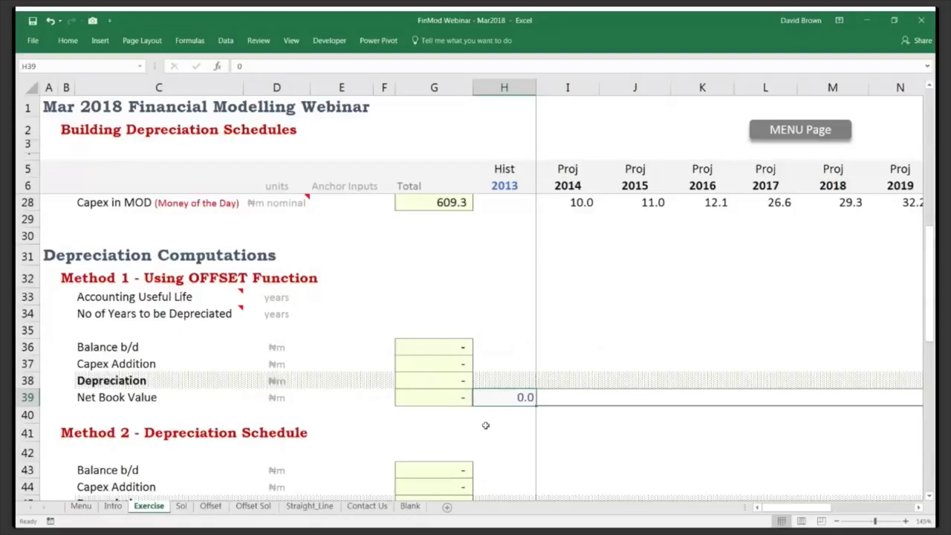
{"action": "scroll", "coordinate": [527, 206], "scroll_direction": "down", "scroll_amount": 2}
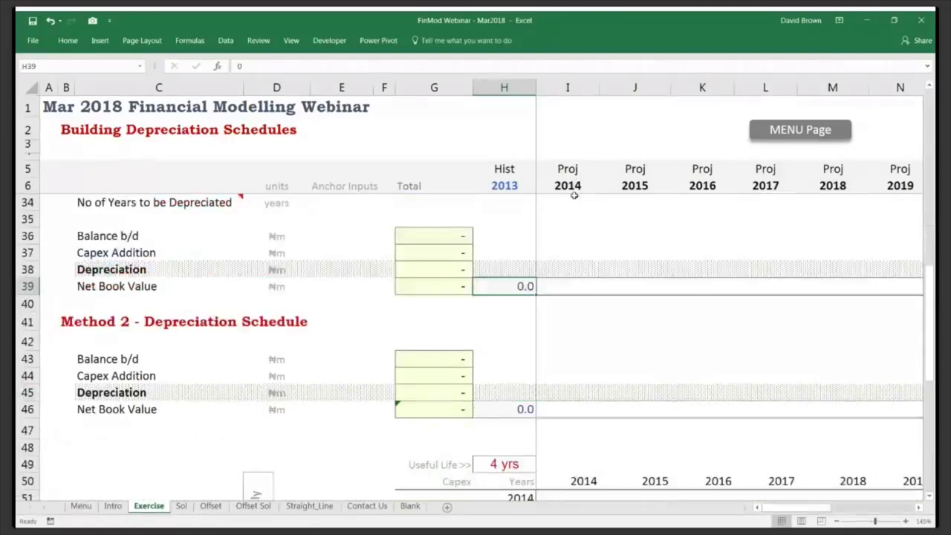
Enter 2017 as the historical year in H6.
{"action": "left_click", "coordinate": [508, 186]}
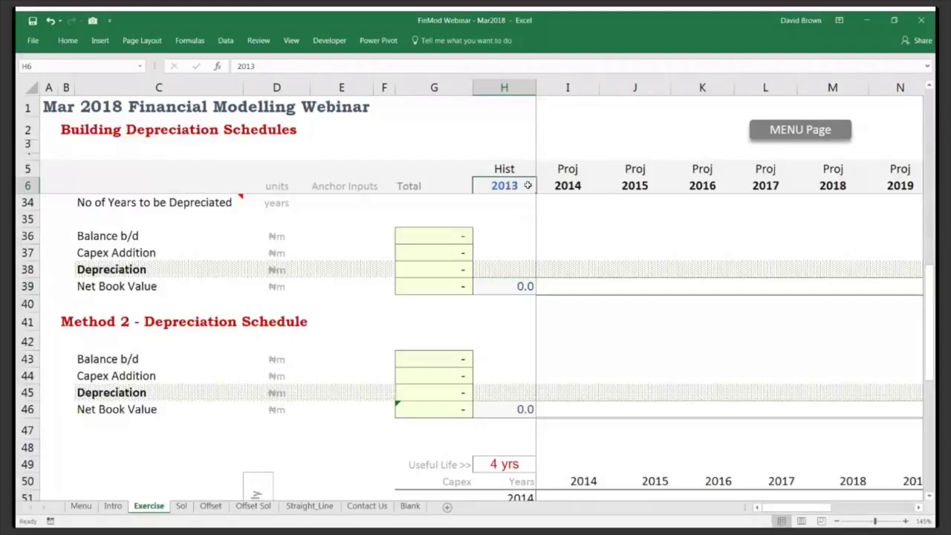
{"action": "type", "text": "2017"}
{"action": "key", "text": "ctrl+Return"}
Highlight the whole historical year column H from the depreciation section.
{"action": "scroll", "coordinate": [529, 186], "scroll_direction": "up", "scroll_amount": 9}
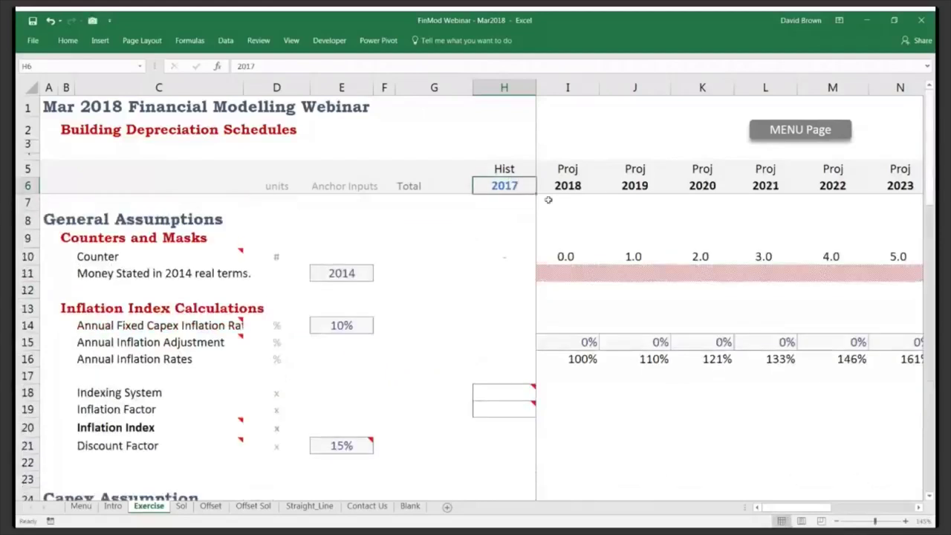
{"action": "scroll", "coordinate": [567, 343], "scroll_direction": "down", "scroll_amount": 8}
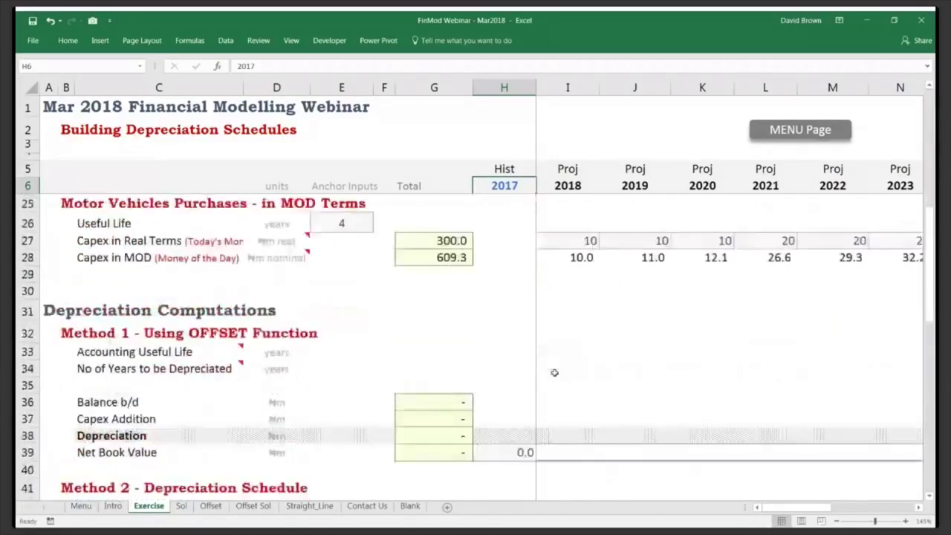
{"action": "left_click", "coordinate": [563, 292]}
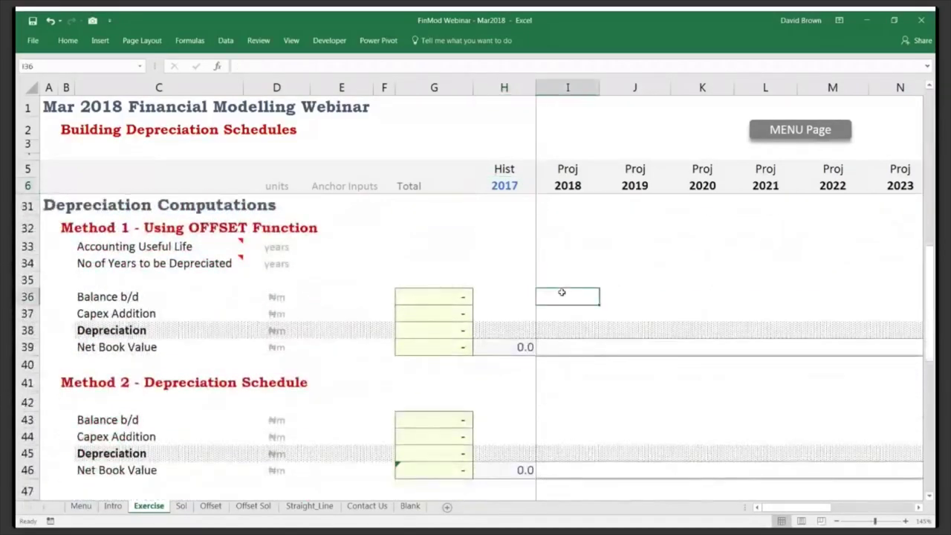
{"action": "key", "text": "Left"}
{"action": "key", "text": "Down"}
{"action": "key", "text": "Down"}
{"action": "key", "text": "Down"}
{"action": "key", "text": "ctrl+space"}
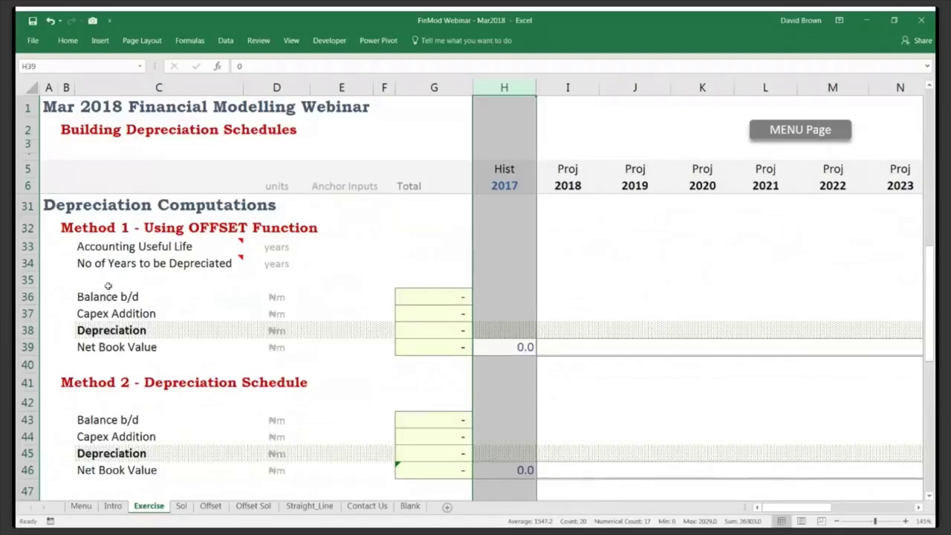
Mark out the Method 1 block C35:J40, then begin a formula with = in cell I36.
{"action": "left_click_drag", "start_coordinate": [108, 286], "coordinate": [660, 359]}
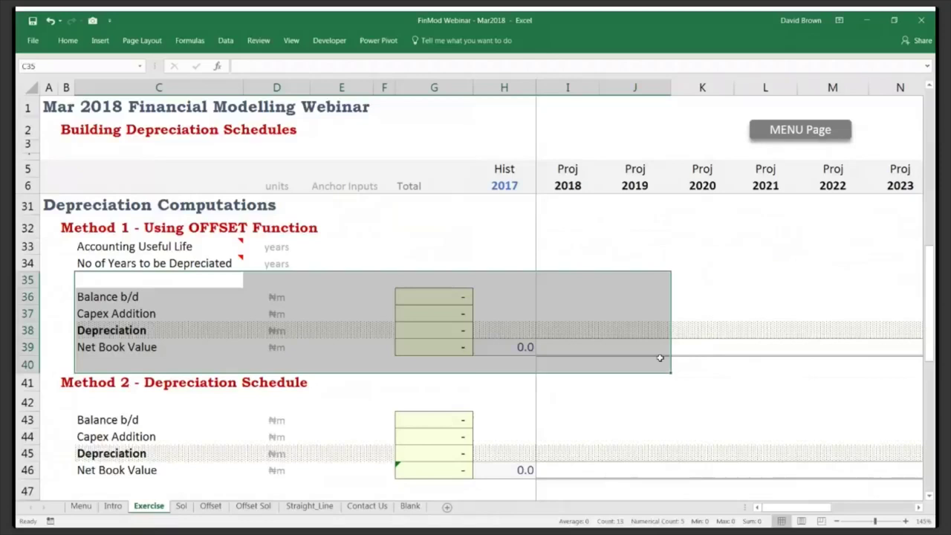
{"action": "key", "text": "Down"}
{"action": "key", "text": "Right"}
{"action": "key", "text": "Right"}
{"action": "key", "text": "Right"}
{"action": "key", "text": "Right"}
{"action": "key", "text": "Right"}
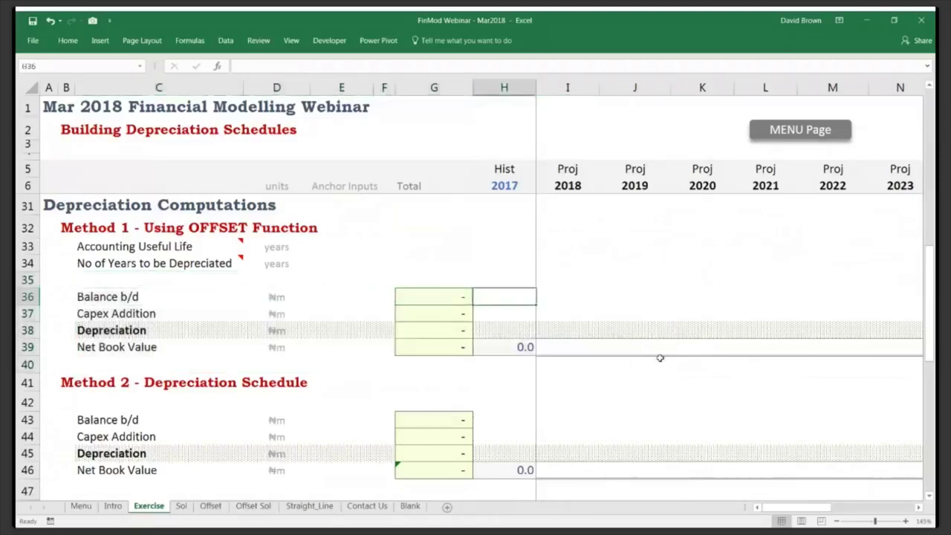
{"action": "key", "text": "Right"}
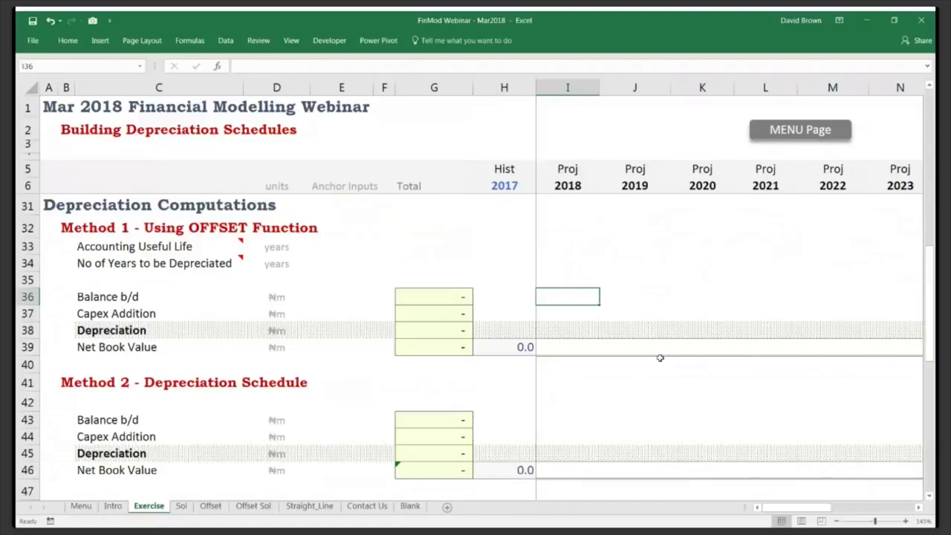
{"action": "key", "text": "shift+space"}
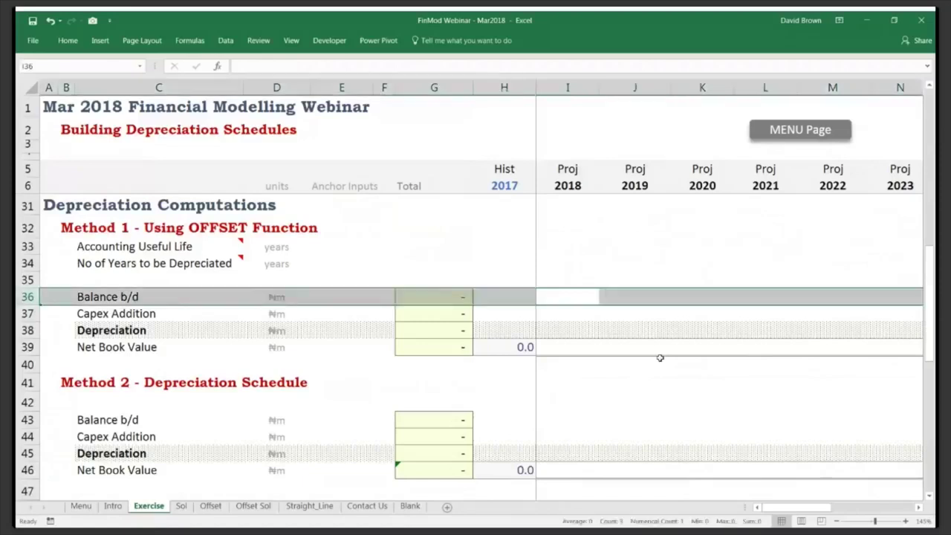
{"action": "key", "text": "shift+BackSpace"}
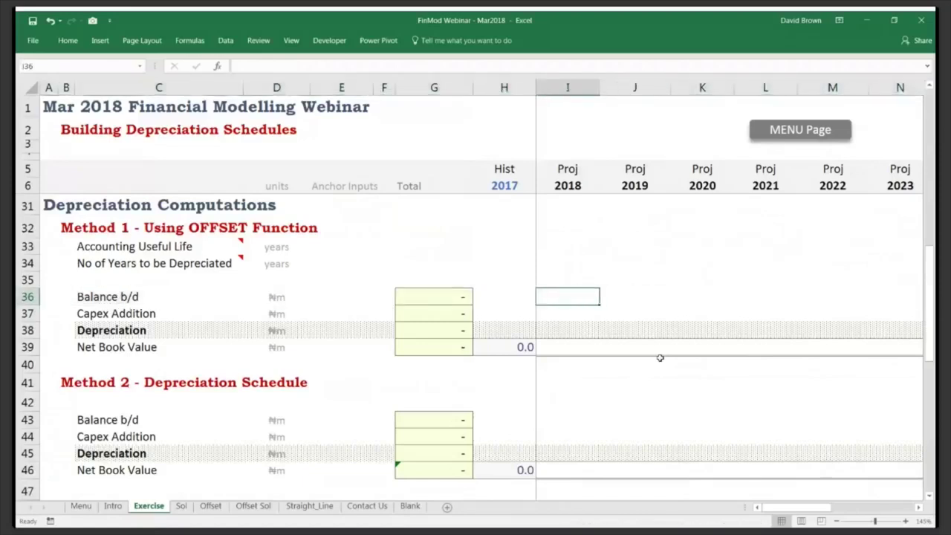
{"action": "type", "text": "="}
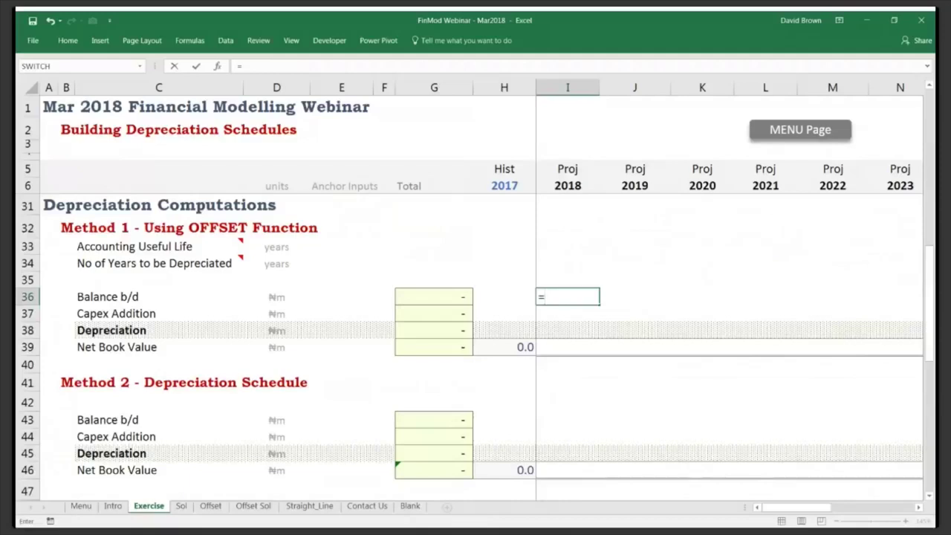
Link the 2018 Balance b/d in I36 to the opening Net Book Value, =H39.
{"action": "key", "text": "alt+Tab"}
{"action": "left_click", "coordinate": [509, 347]}
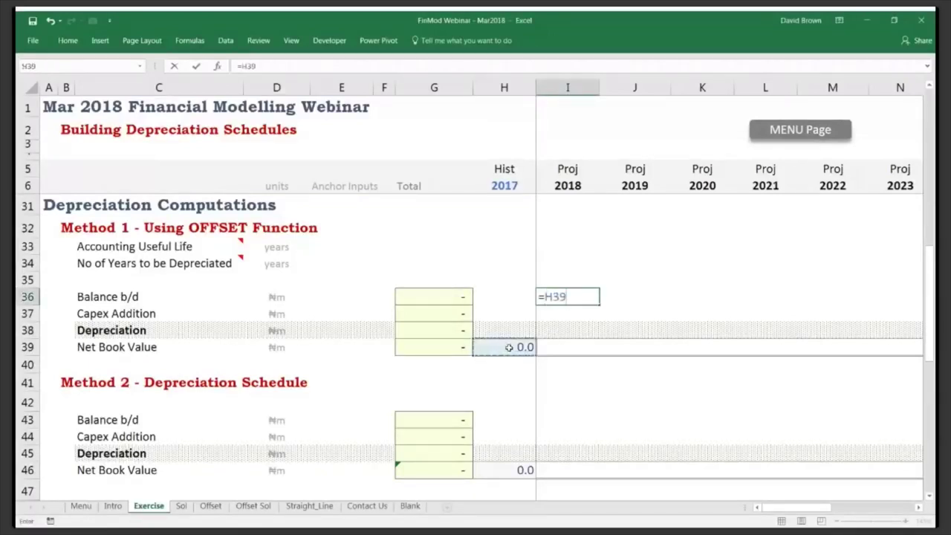
{"action": "key", "text": "Return"}
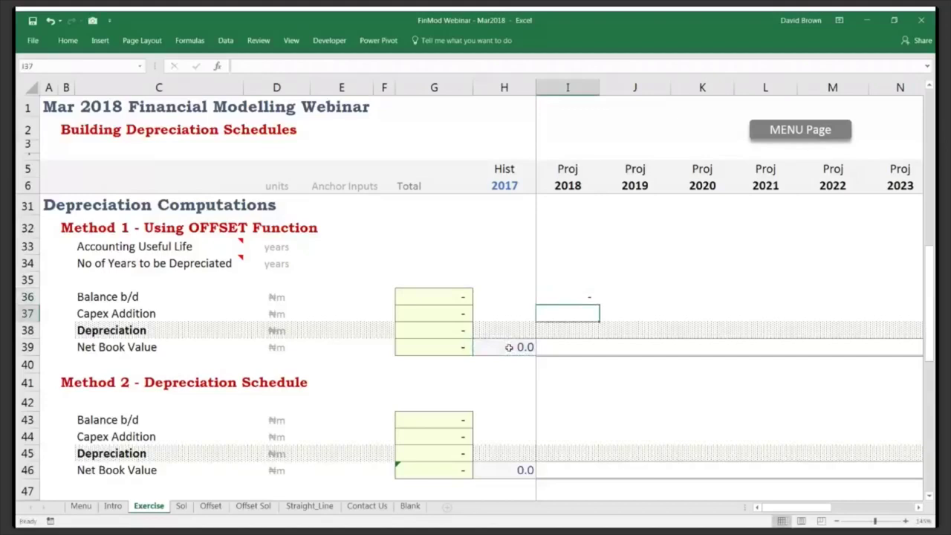
Set the 2018 Capex Addition in I37 to =I28, showing 10.0.
{"action": "type", "text": "="}
{"action": "key", "text": "Up"}
{"action": "key", "text": "Up"}
{"action": "key", "text": "Up"}
{"action": "key", "text": "Up"}
{"action": "key", "text": "Up"}
{"action": "key", "text": "Up"}
{"action": "key", "text": "Up"}
{"action": "key", "text": "Up"}
{"action": "key", "text": "Up"}
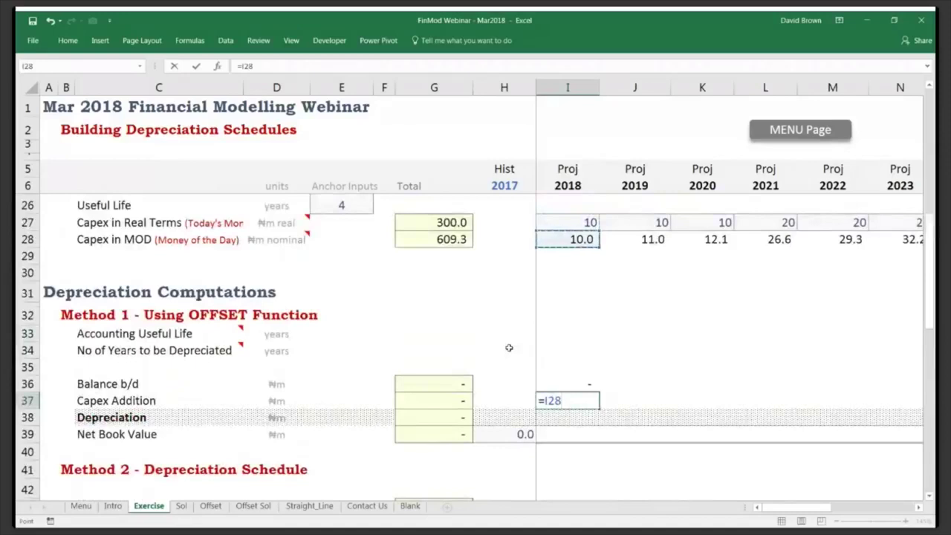
{"action": "key", "text": "Up"}
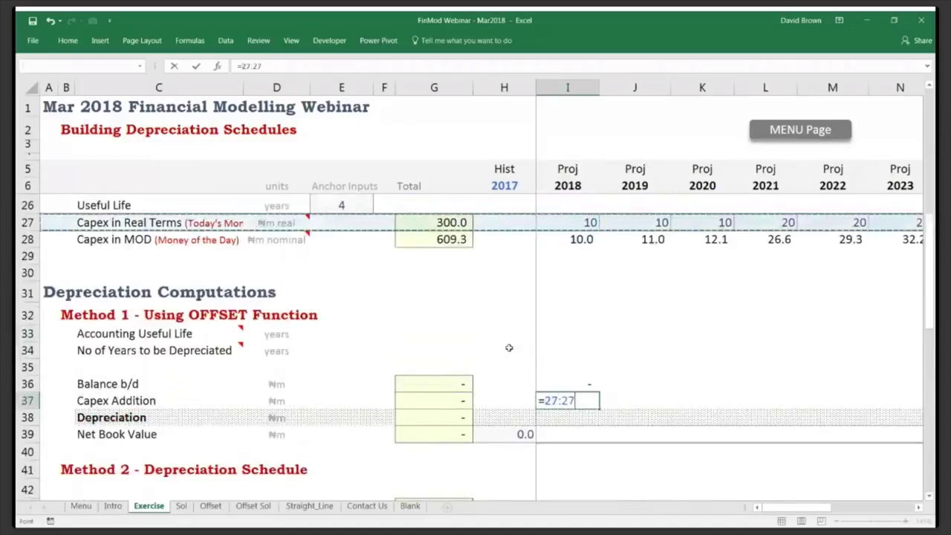
{"action": "key", "text": "Down"}
{"action": "key", "text": "Up"}
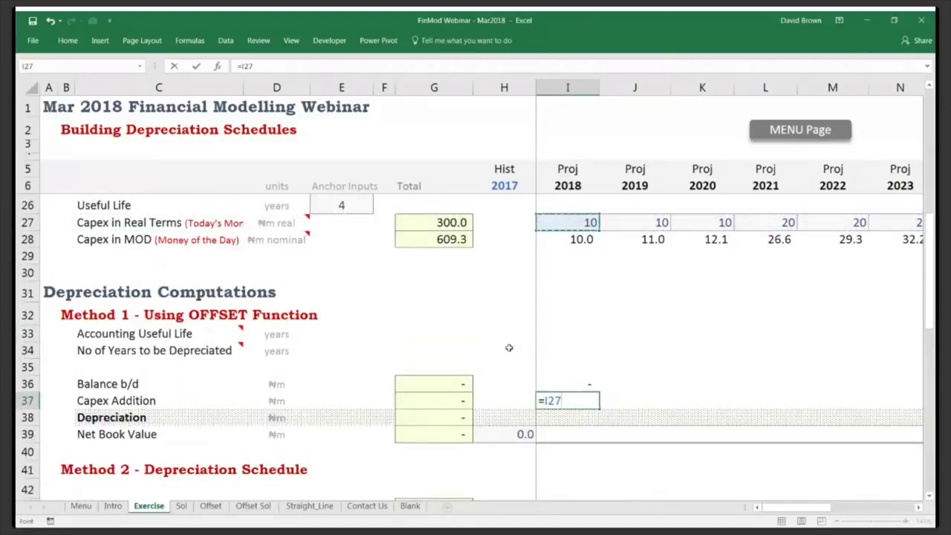
{"action": "key", "text": "Down"}
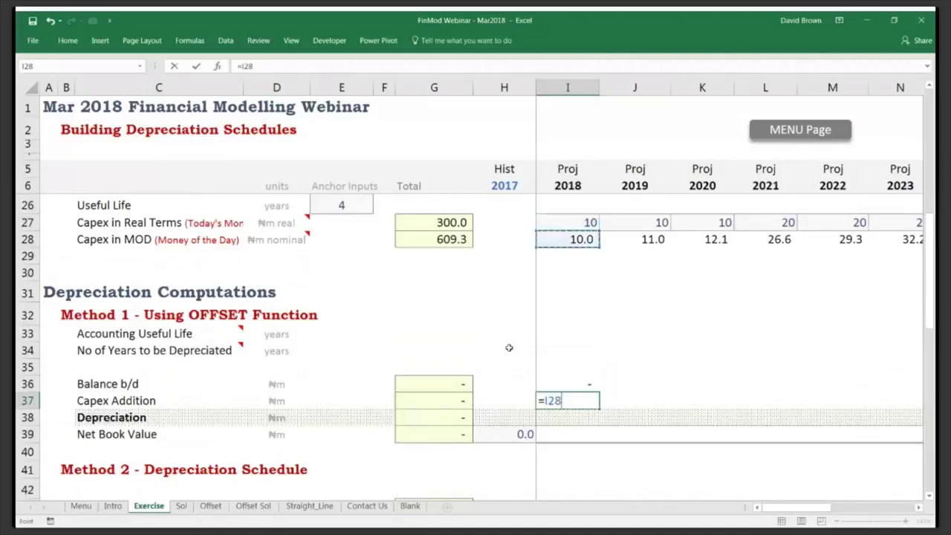
{"action": "key", "text": "Return"}
{"action": "key", "text": "Down"}
{"action": "key", "text": "Down"}
{"action": "key", "text": "Down"}
{"action": "key", "text": "Down"}
{"action": "scroll", "coordinate": [509, 348], "scroll_direction": "down", "scroll_amount": 1}
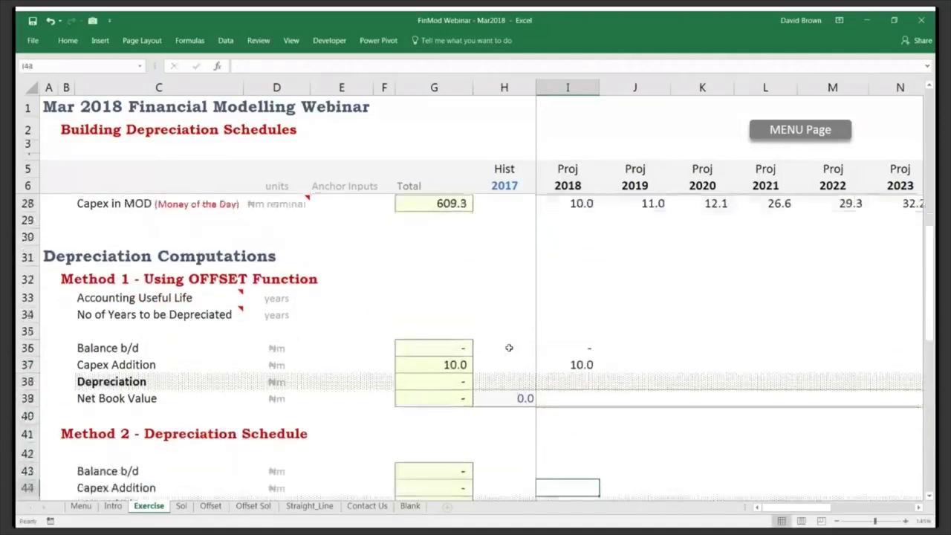
{"action": "key", "text": "Up"}
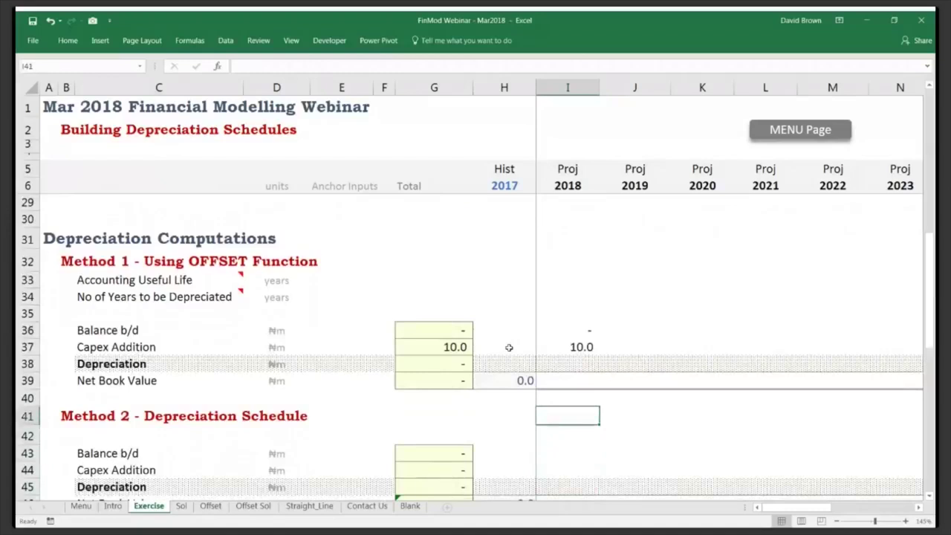
{"action": "key", "text": "Up"}
{"action": "key", "text": "Up"}
{"action": "key", "text": "Up"}
{"action": "key", "text": "Up"}
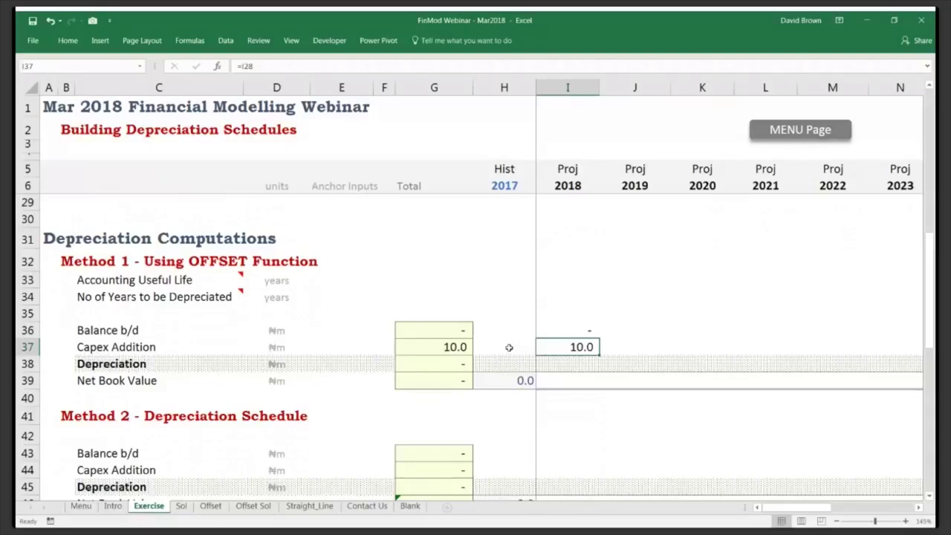
Enter the 2018 Net Book Value in I39 as =I36+I37-I38.
{"action": "key", "text": "Down"}
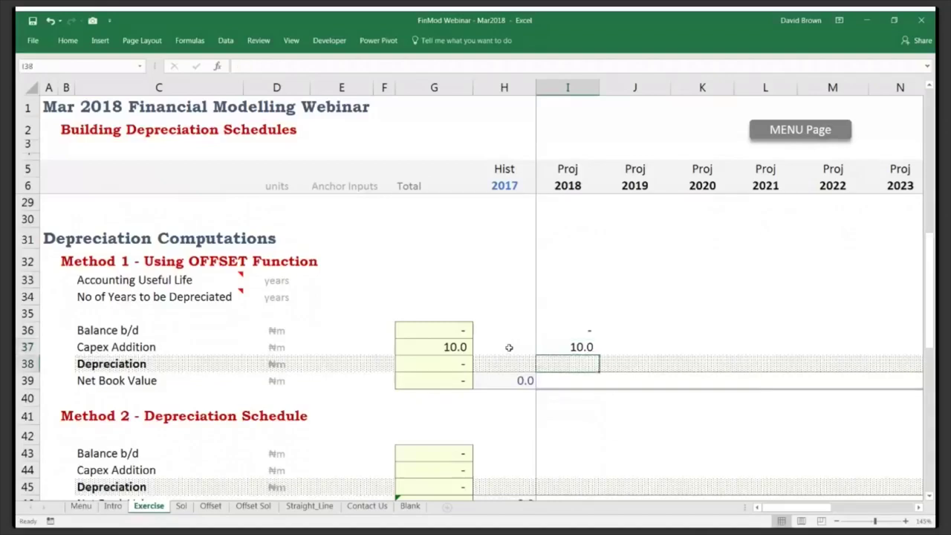
{"action": "key", "text": "shift+space"}
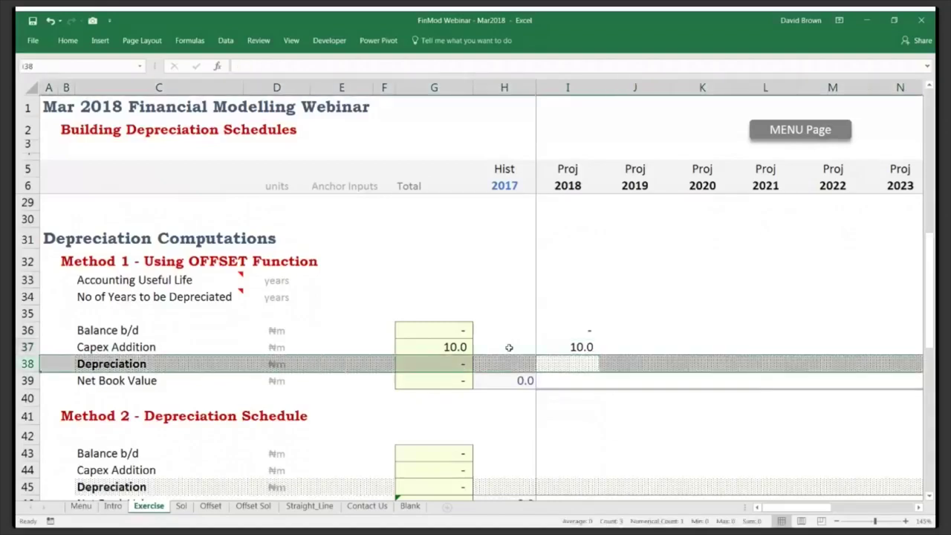
{"action": "key", "text": "Down"}
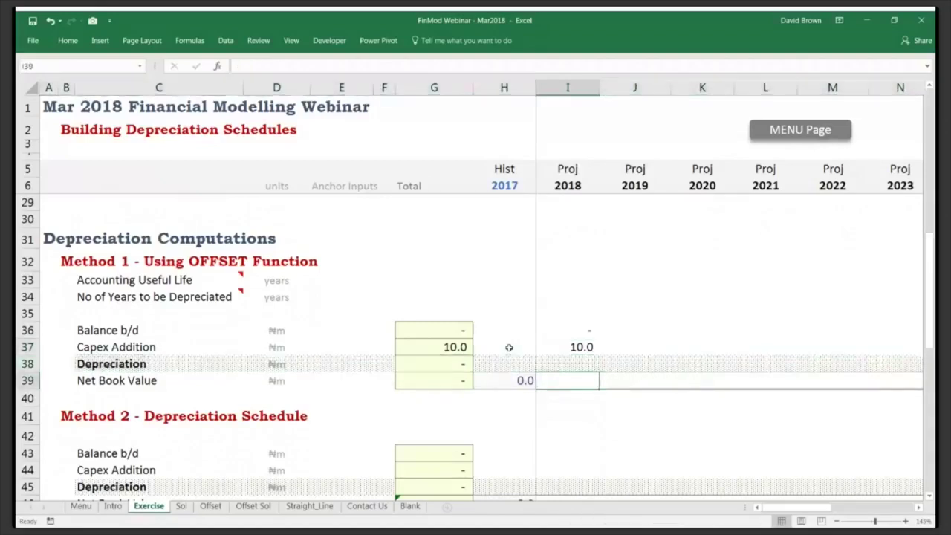
{"action": "type", "text": "="}
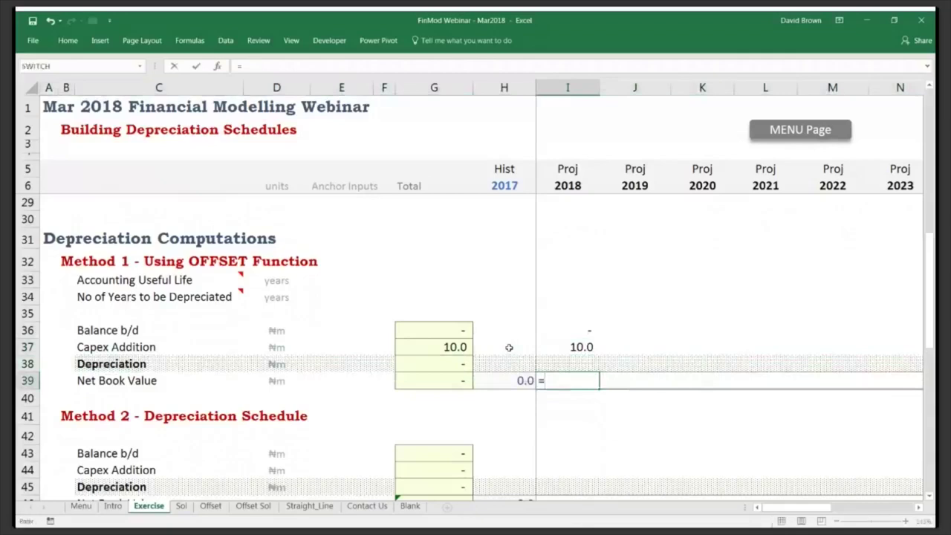
{"action": "key", "text": "Up"}
{"action": "key", "text": "Up"}
{"action": "key", "text": "Up"}
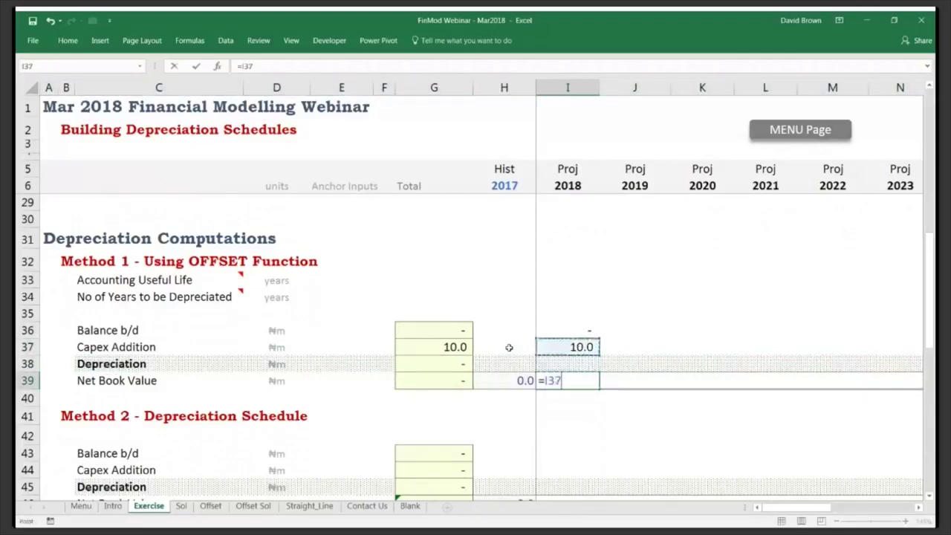
{"action": "type", "text": "+"}
{"action": "key", "text": "Up"}
{"action": "key", "text": "Up"}
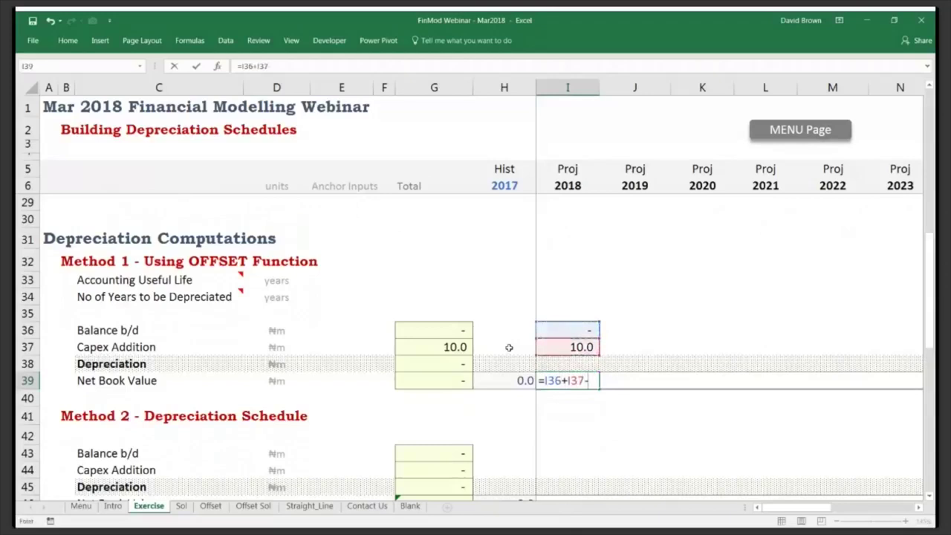
{"action": "type", "text": "-"}
{"action": "key", "text": "Up"}
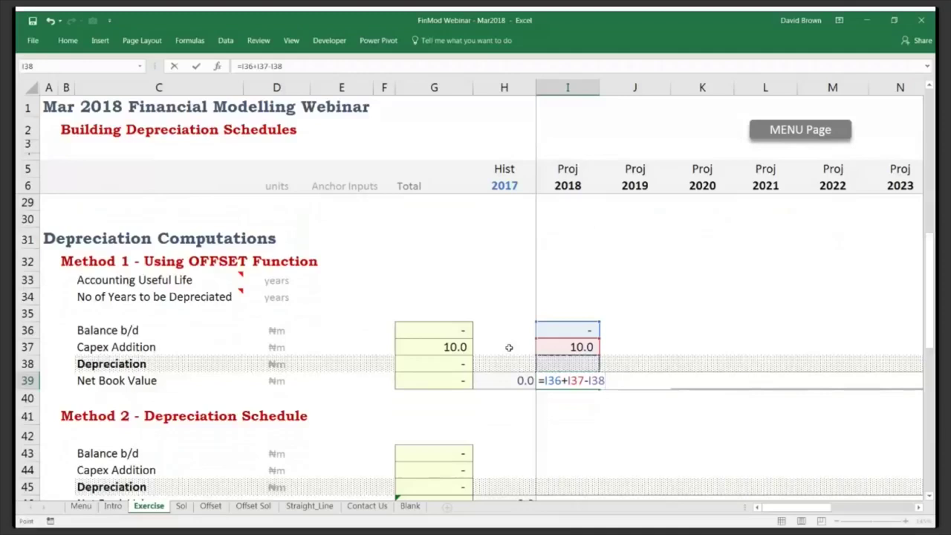
{"action": "key", "text": "Return"}
Fill the Method 1 rows I36:T39 right across to 2029 with Ctrl+R.
{"action": "key", "text": "Up"}
{"action": "key", "text": "Up"}
{"action": "key", "text": "Up"}
{"action": "key", "text": "Up"}
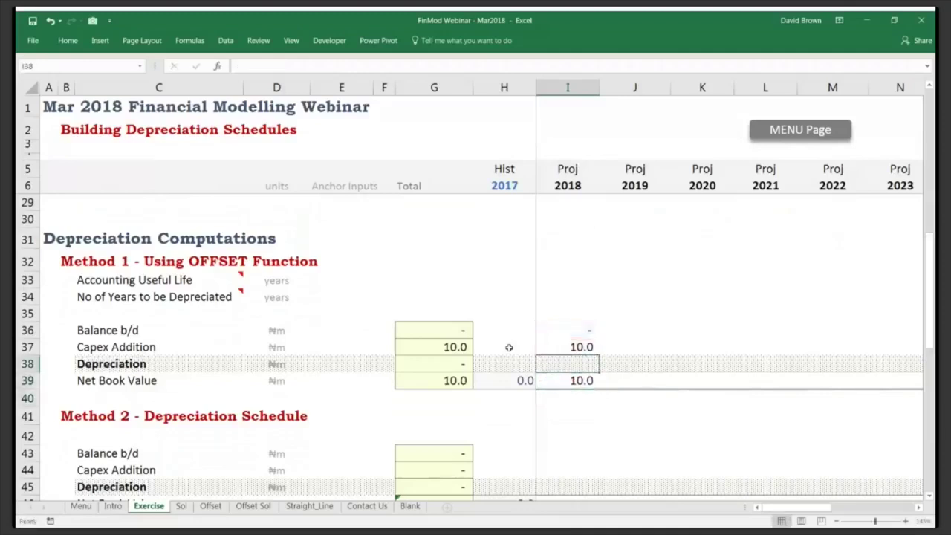
{"action": "key", "text": "shift+Down"}
{"action": "key", "text": "shift+Down"}
{"action": "key", "text": "shift+Down"}
{"action": "key", "text": "shift+Right"}
{"action": "key", "text": "shift+Right"}
{"action": "key", "text": "shift+Right"}
{"action": "key", "text": "shift+Right"}
{"action": "key", "text": "shift+Right"}
{"action": "key", "text": "shift+Right"}
{"action": "key", "text": "shift+Right"}
{"action": "key", "text": "shift+Right"}
{"action": "key", "text": "shift+Right"}
{"action": "key", "text": "shift+Right"}
{"action": "key", "text": "shift+Right"}
{"action": "key", "text": "shift+Right"}
{"action": "key", "text": "shift+Right"}
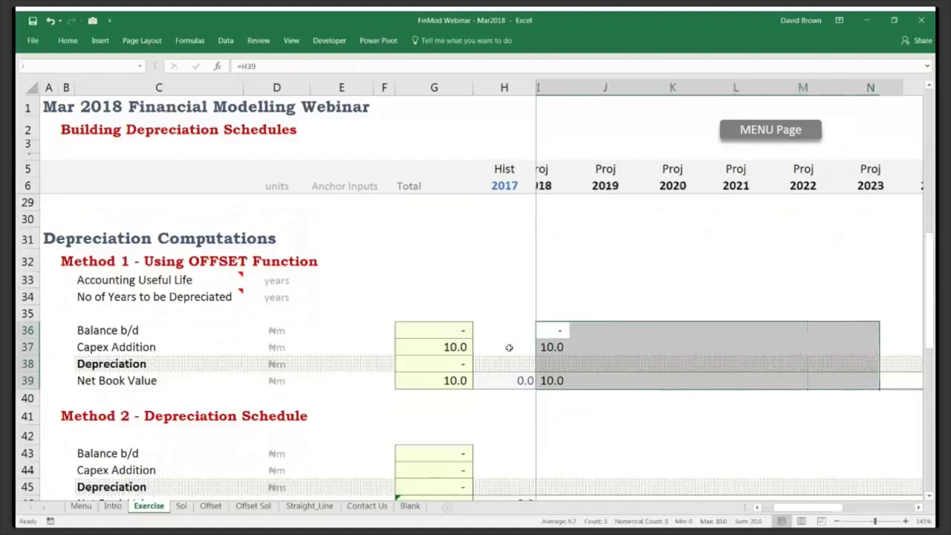
{"action": "key", "text": "shift+Left"}
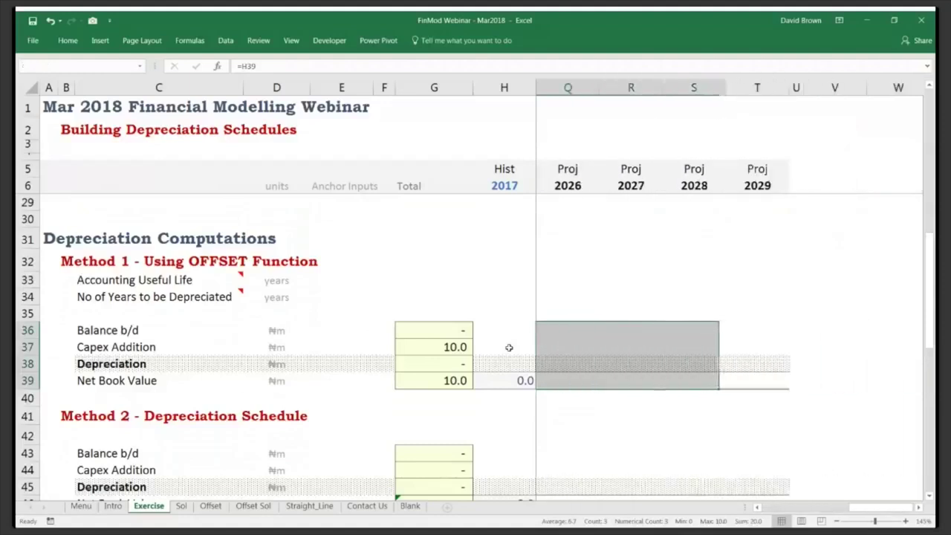
{"action": "key", "text": "shift+Left"}
{"action": "key", "text": "ctrl+r"}
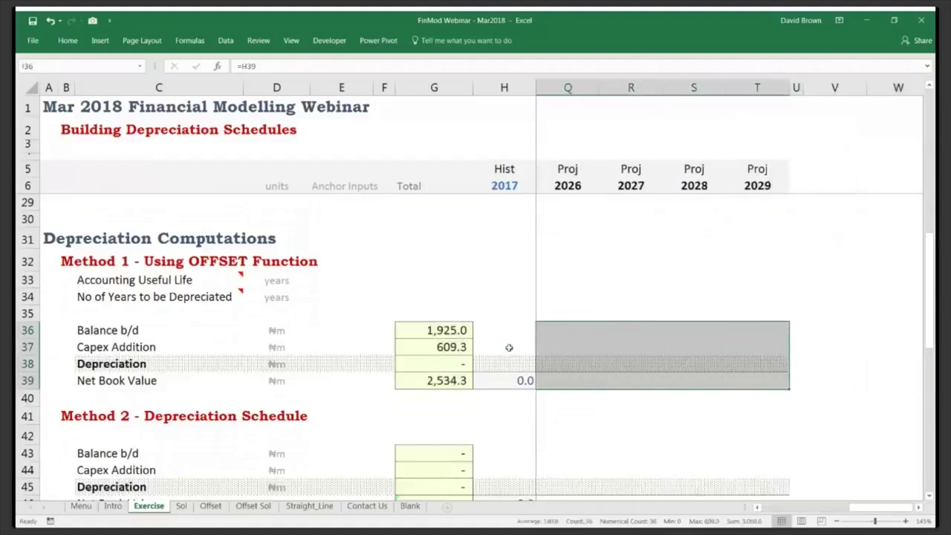
{"action": "left_click", "coordinate": [509, 347]}
{"action": "key", "text": "Right"}
{"action": "key", "text": "Right"}
{"action": "key", "text": "Down"}
{"action": "key", "text": "Down"}
{"action": "key", "text": "Down"}
{"action": "key", "text": "Down"}
{"action": "key", "text": "Down"}
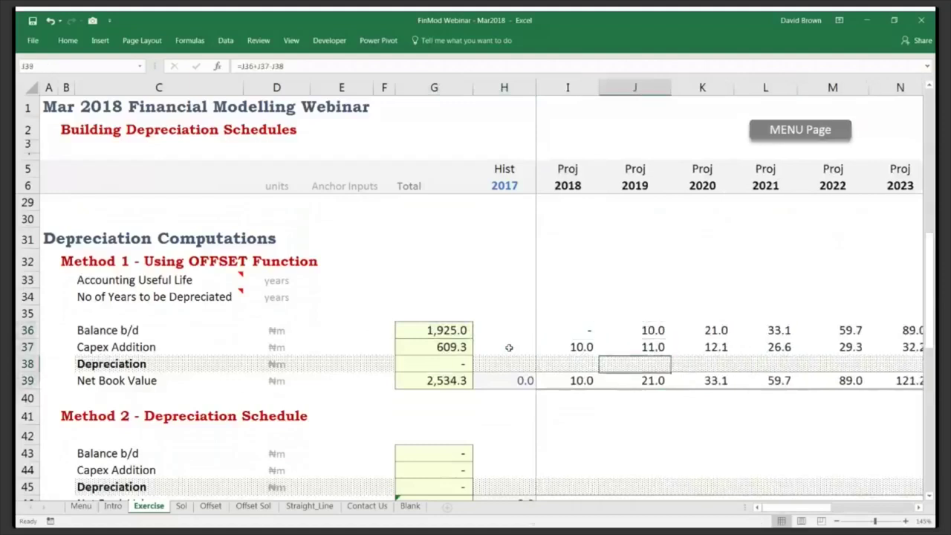
{"action": "key", "text": "Left"}
{"action": "key", "text": "Left"}
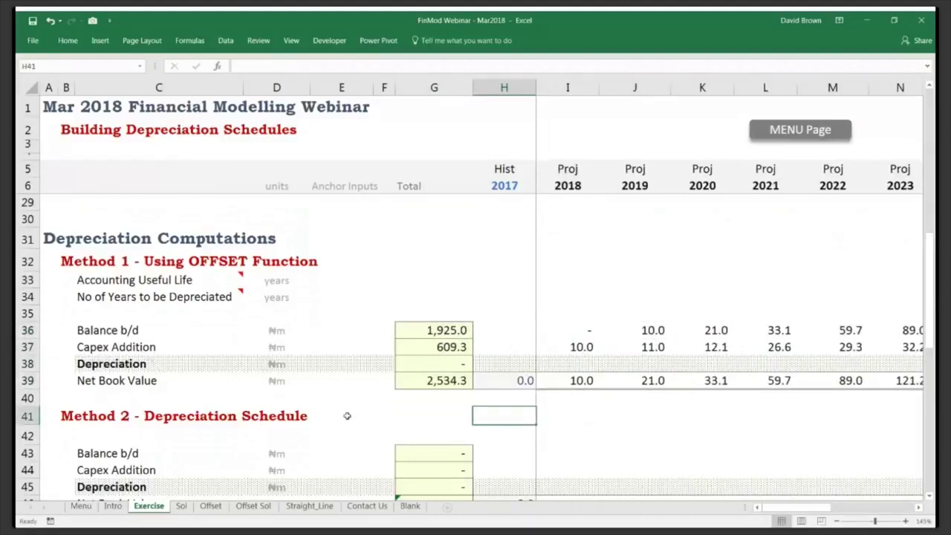
Set the Method 2 2018 Balance b/d in I43 to last year's closing value, =H46.
{"action": "scroll", "coordinate": [351, 413], "scroll_direction": "down", "scroll_amount": 3}
{"action": "scroll", "coordinate": [353, 401], "scroll_direction": "up", "scroll_amount": 2}
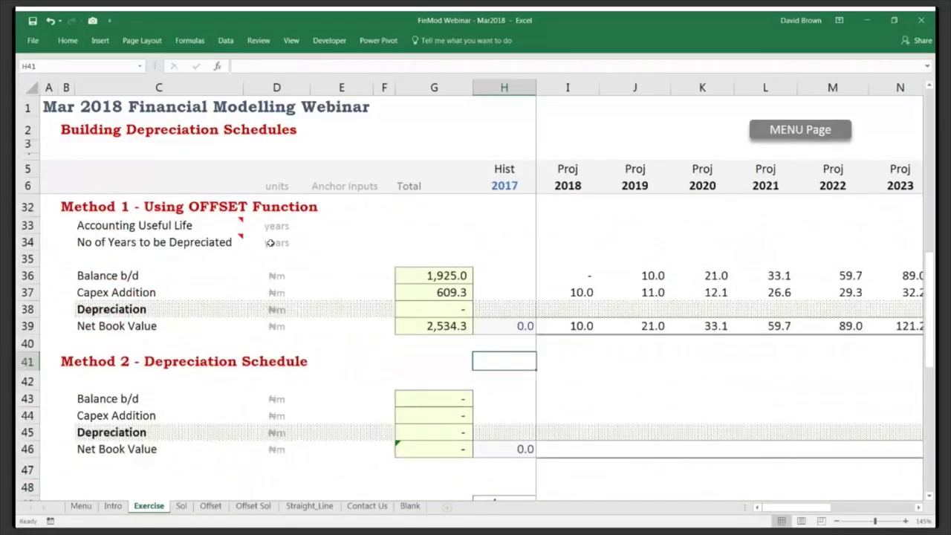
{"action": "scroll", "coordinate": [532, 301], "scroll_direction": "down", "scroll_amount": 1}
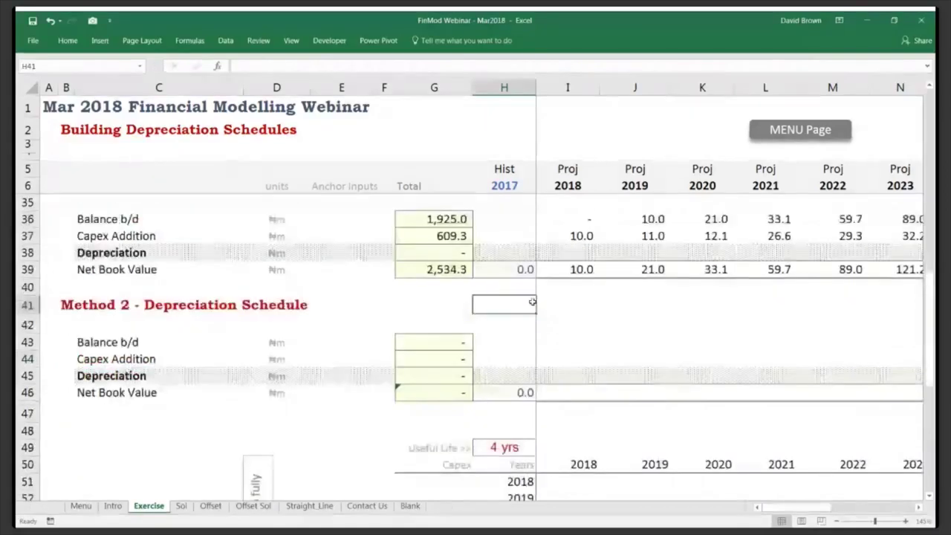
{"action": "left_click", "coordinate": [568, 340]}
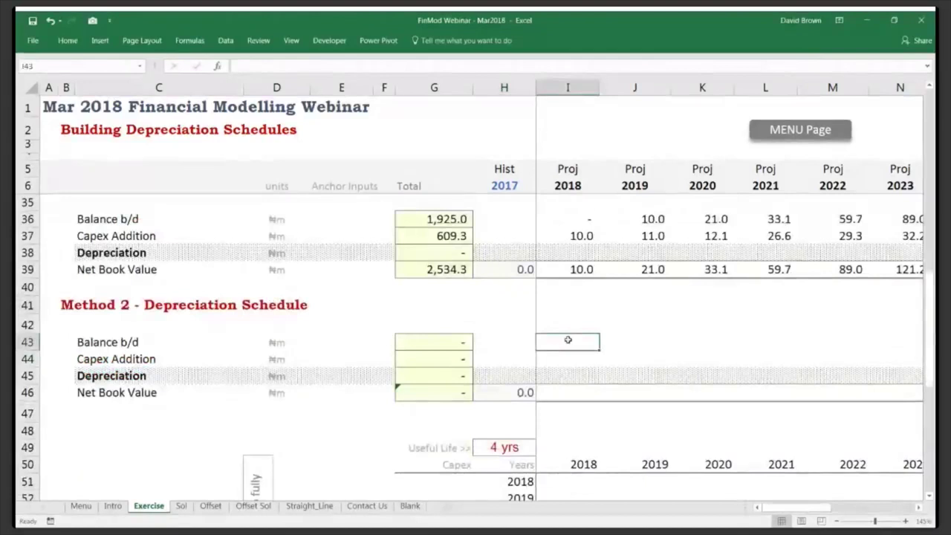
{"action": "type", "text": "="}
{"action": "key", "text": "Left"}
{"action": "key", "text": "Down"}
{"action": "key", "text": "Down"}
{"action": "key", "text": "Down"}
{"action": "key", "text": "Down"}
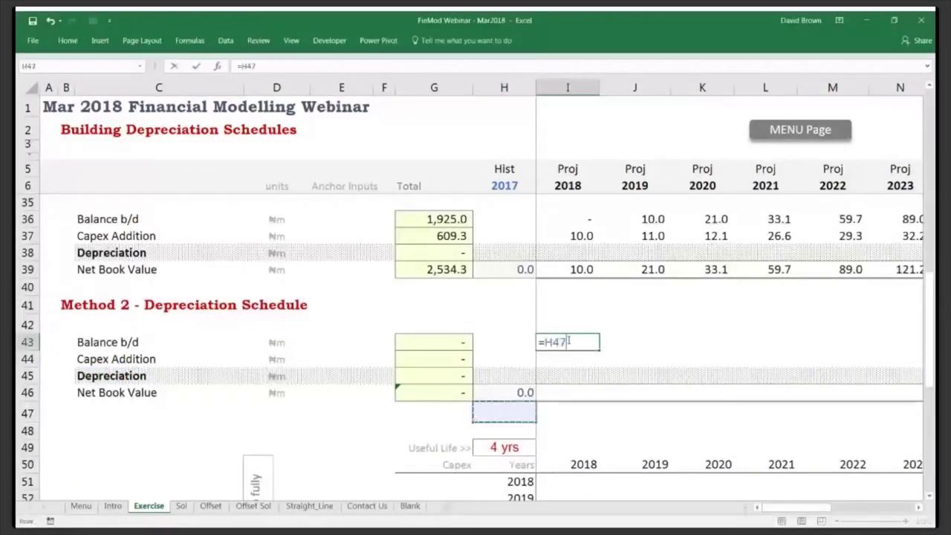
{"action": "key", "text": "Up"}
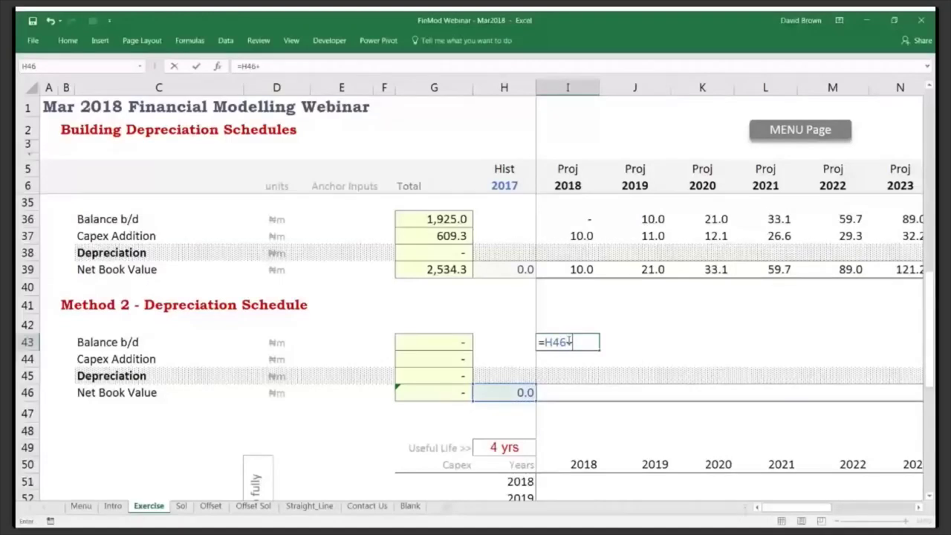
{"action": "key", "text": "Return"}
Link the Method 2 Capex Addition in I44 to I28, showing 10.0.
{"action": "type", "text": "="}
{"action": "key", "text": "Up"}
{"action": "key", "text": "Up"}
{"action": "key", "text": "Up"}
{"action": "key", "text": "Up"}
{"action": "key", "text": "Up"}
{"action": "key", "text": "Up"}
{"action": "key", "text": "Up"}
{"action": "key", "text": "Up"}
{"action": "key", "text": "Up"}
{"action": "key", "text": "Up"}
{"action": "key", "text": "Up"}
{"action": "key", "text": "Up"}
{"action": "key", "text": "Up"}
{"action": "key", "text": "Up"}
{"action": "key", "text": "Up"}
{"action": "key", "text": "Up"}
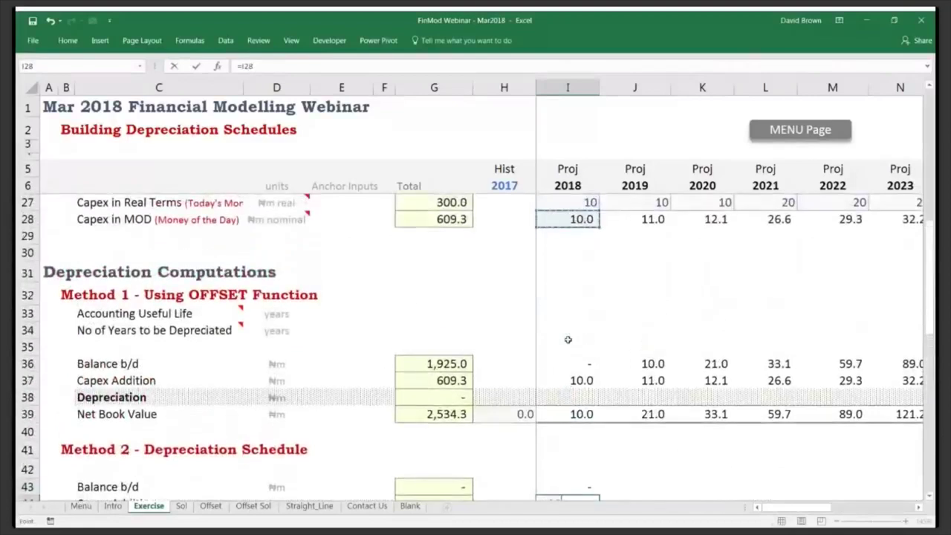
{"action": "key", "text": "Return"}
{"action": "key", "text": "Return"}
Enter the Method 2 Net Book Value in I46 as =I43+I44-I45, showing 10.0.
{"action": "key", "text": "Up"}
{"action": "key", "text": "Up"}
{"action": "key", "text": "Down"}
{"action": "key", "text": "Down"}
{"action": "key", "text": "Down"}
{"action": "key", "text": "Down"}
{"action": "key", "text": "Up"}
{"action": "key", "text": "Up"}
{"action": "type", "text": "="}
{"action": "key", "text": "Up"}
{"action": "key", "text": "Up"}
{"action": "key", "text": "Up"}
{"action": "type", "text": "+"}
{"action": "key", "text": "Up"}
{"action": "key", "text": "Up"}
{"action": "type", "text": "-"}
{"action": "key", "text": "Up"}
{"action": "key", "text": "Return"}
{"action": "key", "text": "Up"}
{"action": "key", "text": "Up"}
{"action": "key", "text": "Up"}
{"action": "key", "text": "Up"}
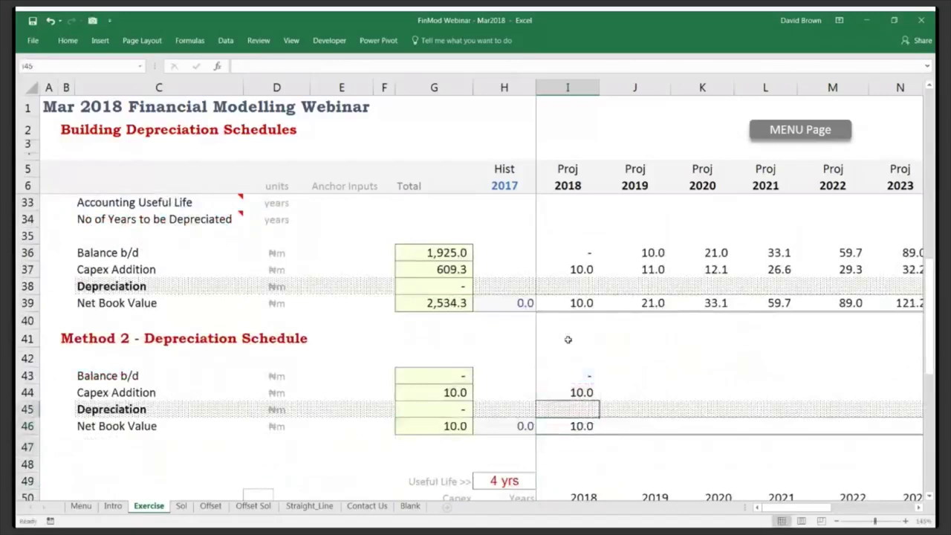
{"action": "key", "text": "shift+Down"}
{"action": "key", "text": "shift+Down"}
{"action": "key", "text": "shift+Down"}
{"action": "key", "text": "shift+Right"}
{"action": "key", "text": "shift+Right"}
{"action": "key", "text": "shift+Right"}
{"action": "key", "text": "shift+Right"}
{"action": "key", "text": "shift+Right"}
{"action": "key", "text": "shift+Right"}
{"action": "key", "text": "shift+Right"}
{"action": "key", "text": "shift+Right"}
{"action": "key", "text": "shift+Right"}
{"action": "key", "text": "shift+Right"}
{"action": "key", "text": "shift+Right"}
{"action": "key", "text": "shift+Right"}
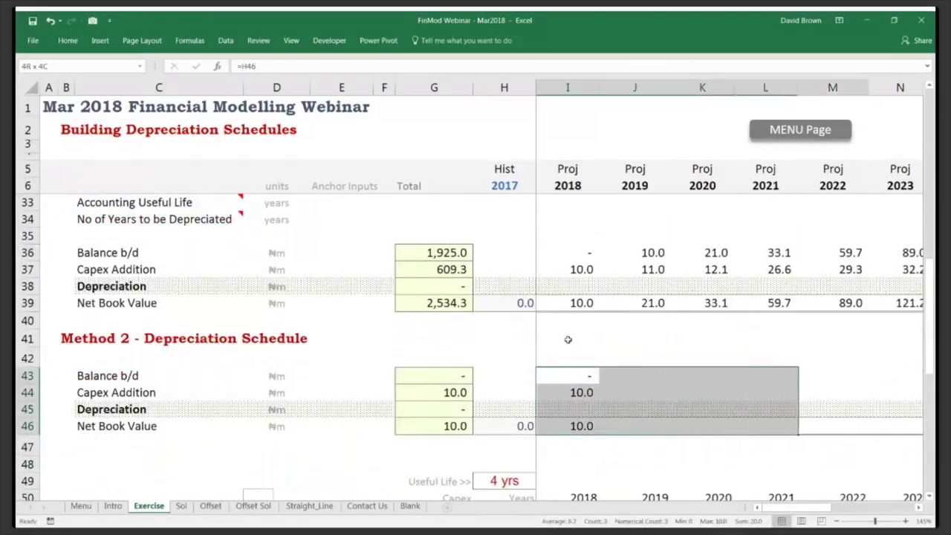
Fill the Method 2 formulas across all projection years to 2029.
{"action": "key", "text": "ctrl+r"}
{"action": "key", "text": "Left"}
{"action": "key", "text": "Right"}
{"action": "key", "text": "Down"}
{"action": "key", "text": "Down"}
{"action": "key", "text": "Down"}
{"action": "key", "text": "Down"}
Inspect the mask grid from first cell I51 down to its Total row.
{"action": "key", "text": "ctrl+Down"}
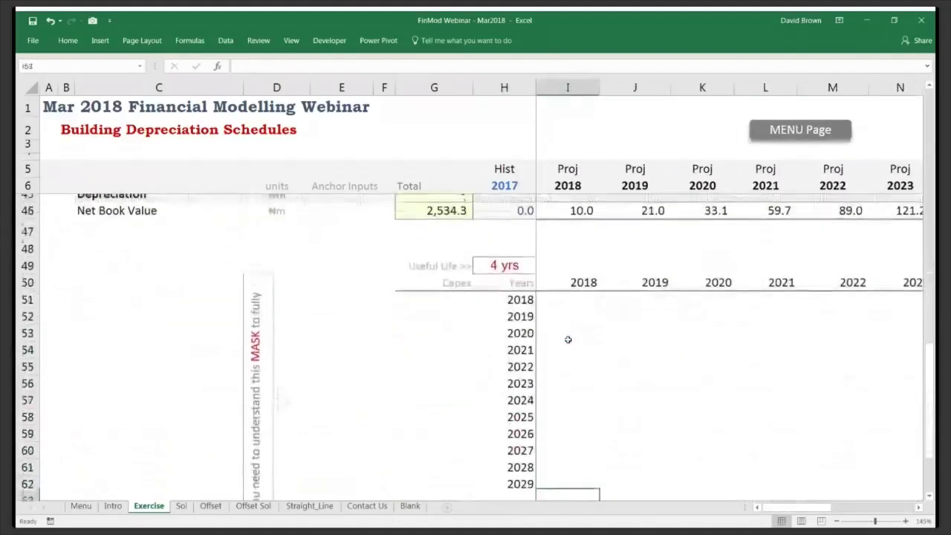
{"action": "key", "text": "Up"}
{"action": "key", "text": "Up"}
{"action": "key", "text": "Up"}
{"action": "key", "text": "Up"}
{"action": "key", "text": "Up"}
{"action": "key", "text": "Up"}
{"action": "key", "text": "Up"}
{"action": "key", "text": "Up"}
{"action": "key", "text": "Up"}
{"action": "key", "text": "Up"}
{"action": "key", "text": "Up"}
{"action": "key", "text": "Up"}
{"action": "key", "text": "Up"}
{"action": "key", "text": "Up"}
{"action": "key", "text": "Up"}
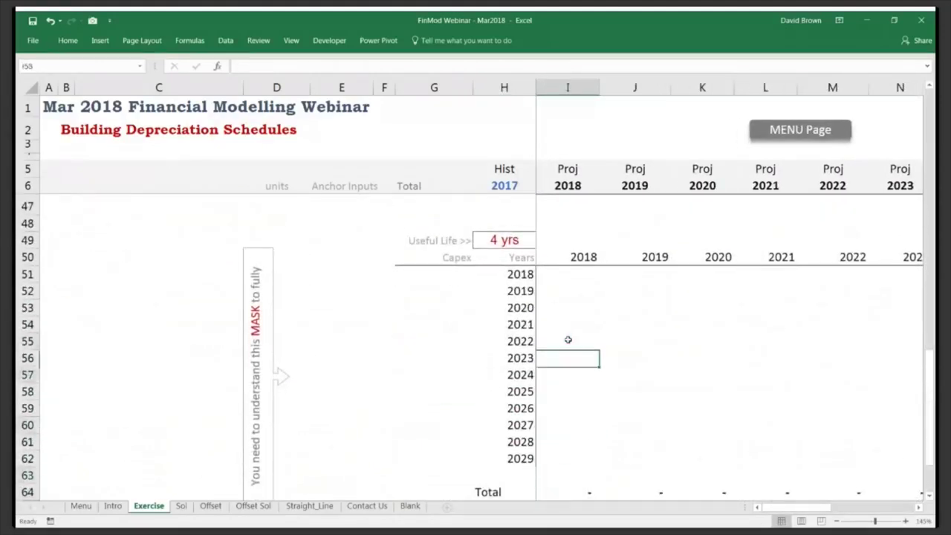
{"action": "key", "text": "Down"}
{"action": "key", "text": "Down"}
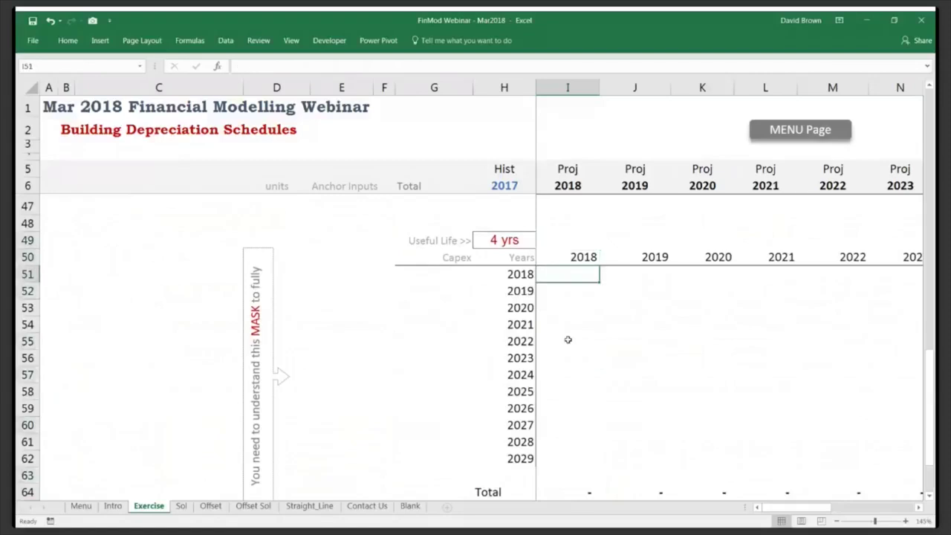
{"action": "left_click", "coordinate": [572, 87]}
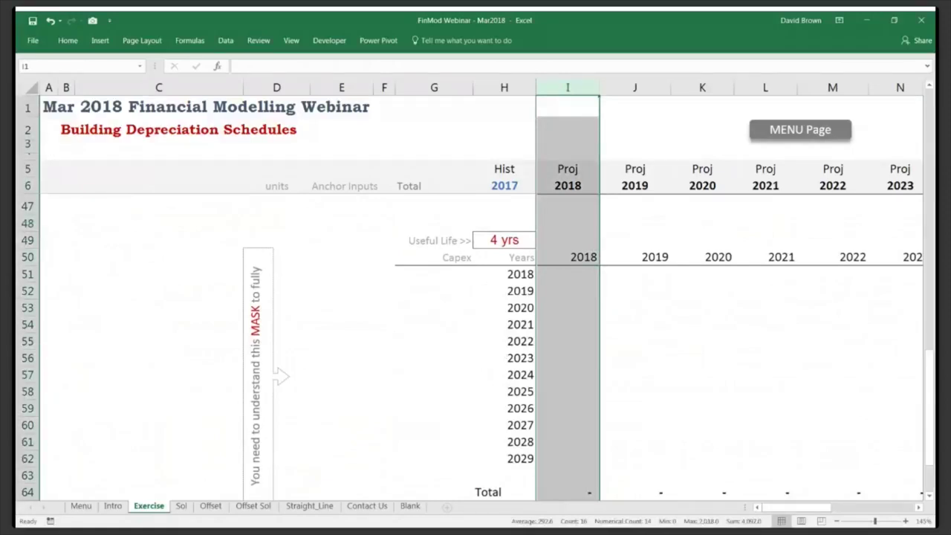
{"action": "left_click", "coordinate": [567, 107]}
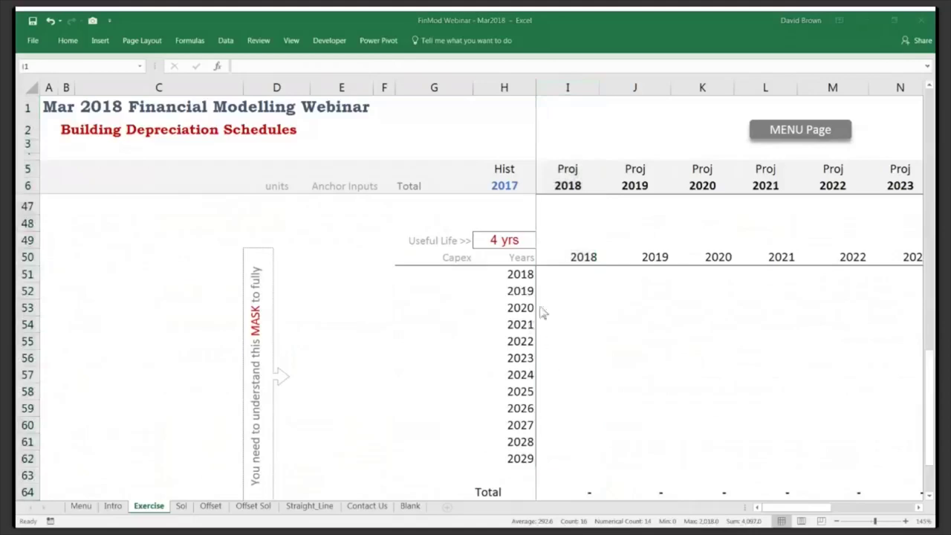
{"action": "left_click", "coordinate": [586, 282]}
{"action": "key", "text": "ctrl+shift+Down"}
{"action": "left_click", "coordinate": [586, 282]}
{"action": "scroll", "coordinate": [582, 282], "scroll_direction": "up", "scroll_amount": 1}
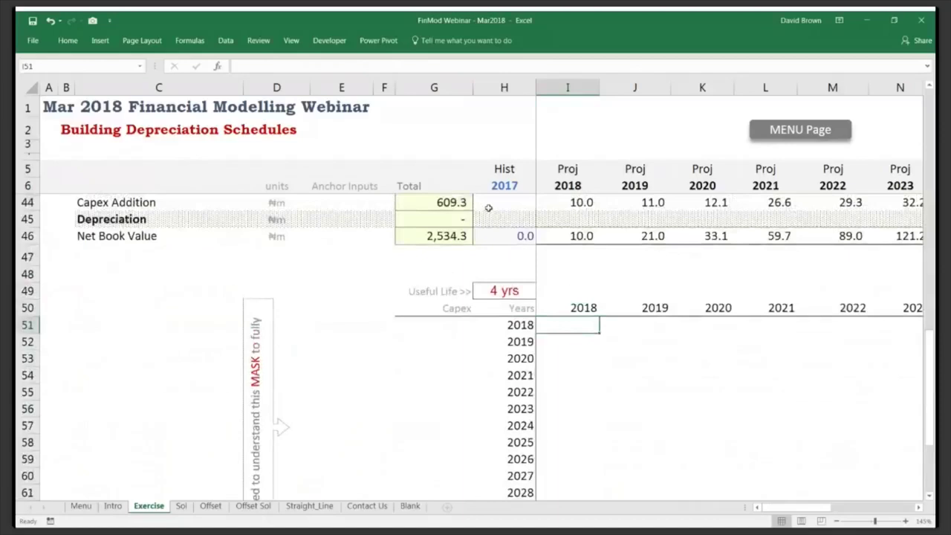
{"action": "scroll", "coordinate": [430, 220], "scroll_direction": "up", "scroll_amount": 12}
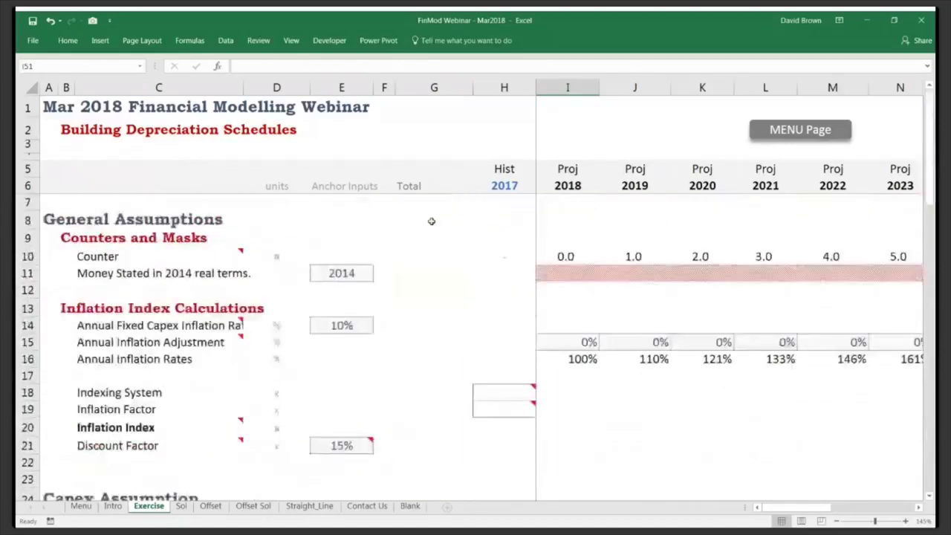
{"action": "left_click", "coordinate": [364, 326]}
{"action": "type", "text": "0"}
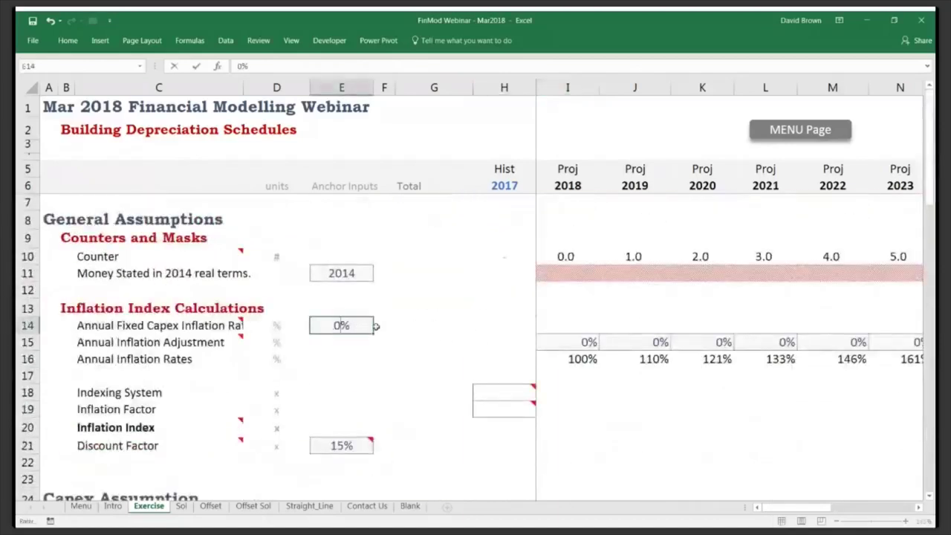
{"action": "left_click", "coordinate": [439, 331]}
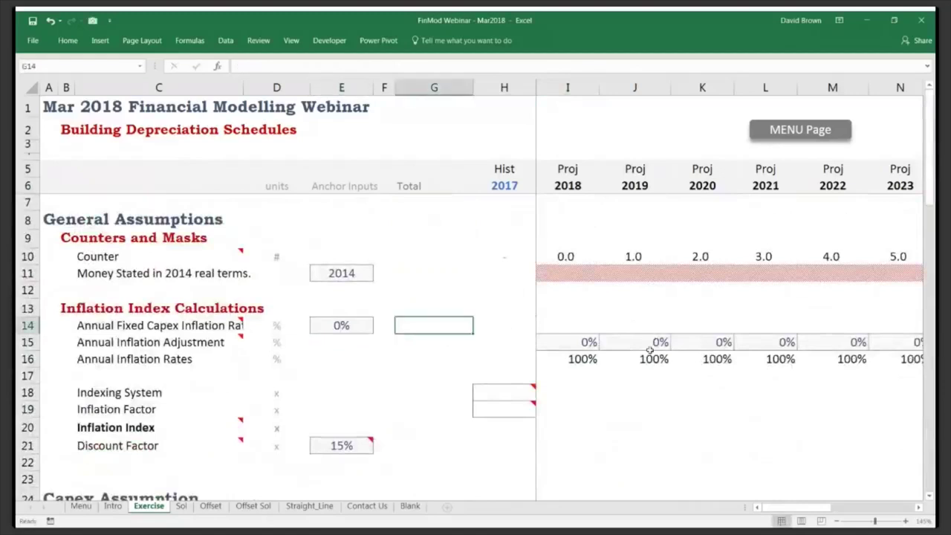
{"action": "scroll", "coordinate": [650, 349], "scroll_direction": "down", "scroll_amount": 9}
{"action": "scroll", "coordinate": [628, 359], "scroll_direction": "down", "scroll_amount": 3}
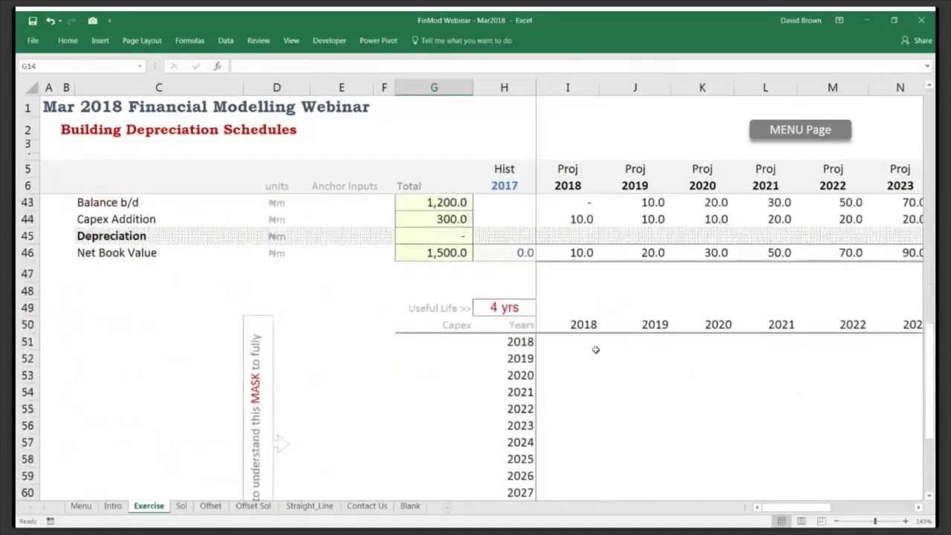
{"action": "left_click", "coordinate": [590, 341]}
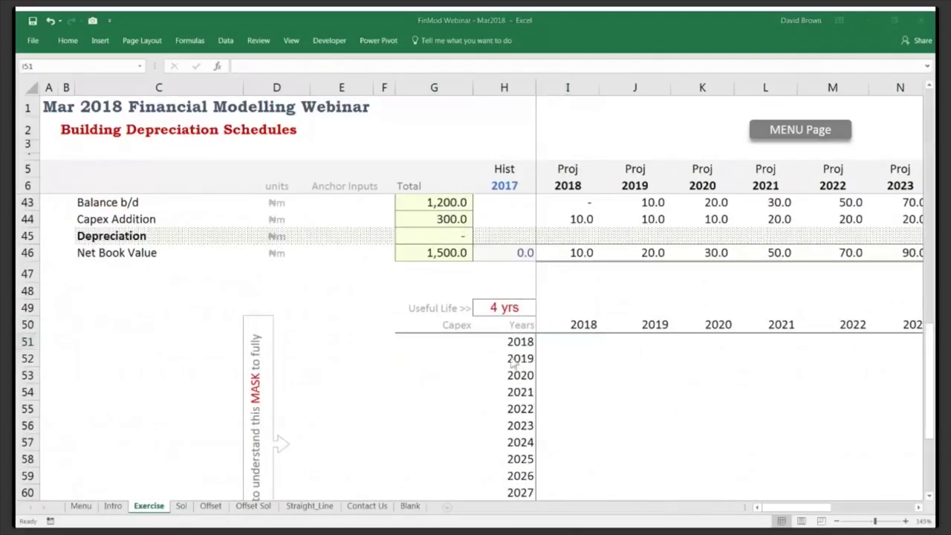
{"action": "left_click", "coordinate": [572, 345]}
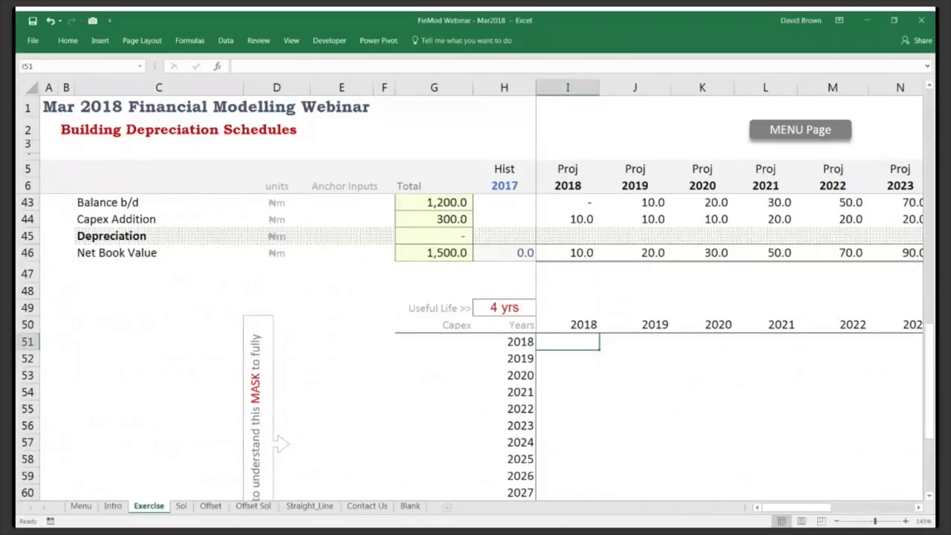
{"action": "key", "text": "alt+Tab"}
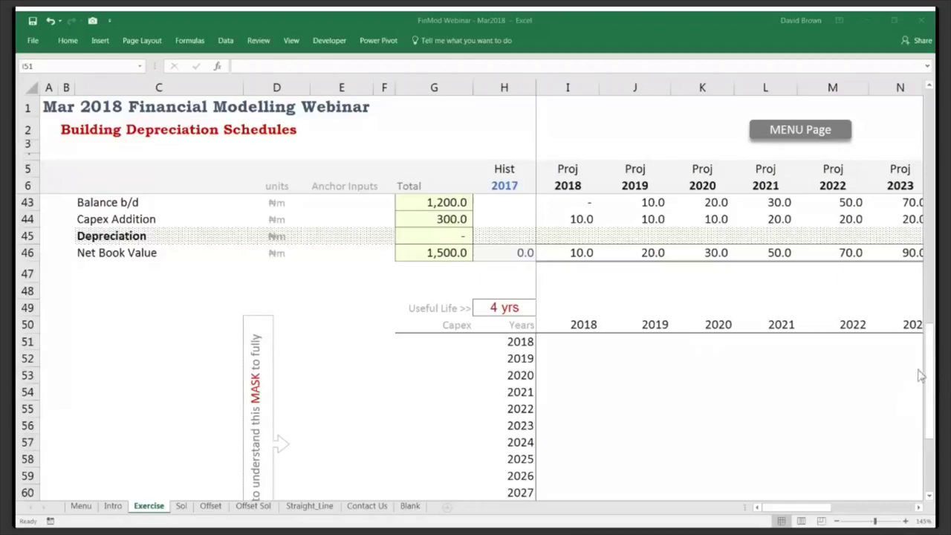
Enter =I44/$H$49 in I51, dividing 2018 capex by the 4-year useful life to give 2.5.
{"action": "left_click", "coordinate": [570, 342]}
{"action": "type", "text": "="}
{"action": "key", "text": "Up"}
{"action": "key", "text": "Up"}
{"action": "key", "text": "Up"}
{"action": "key", "text": "Up"}
{"action": "key", "text": "Up"}
{"action": "key", "text": "Up"}
{"action": "key", "text": "Up"}
{"action": "key", "text": "Up"}
{"action": "key", "text": "Up"}
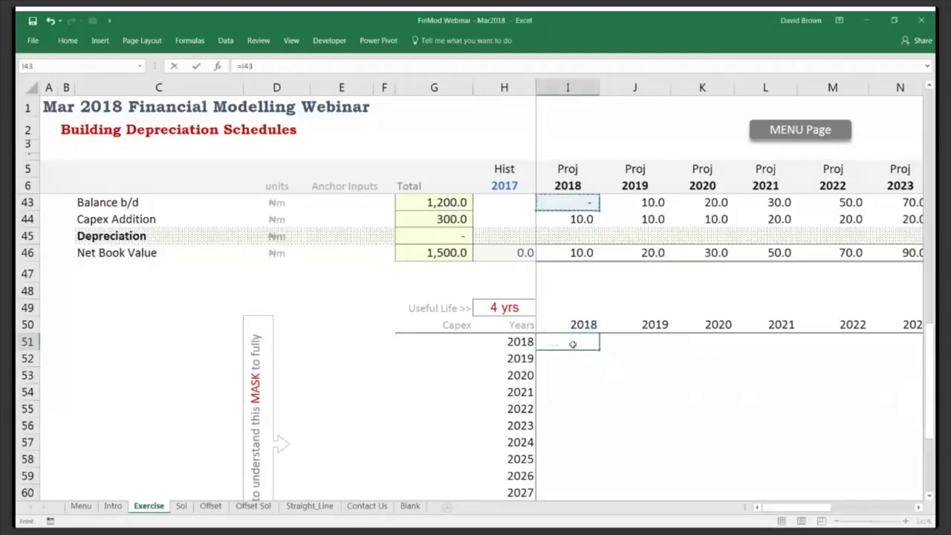
{"action": "key", "text": "Down"}
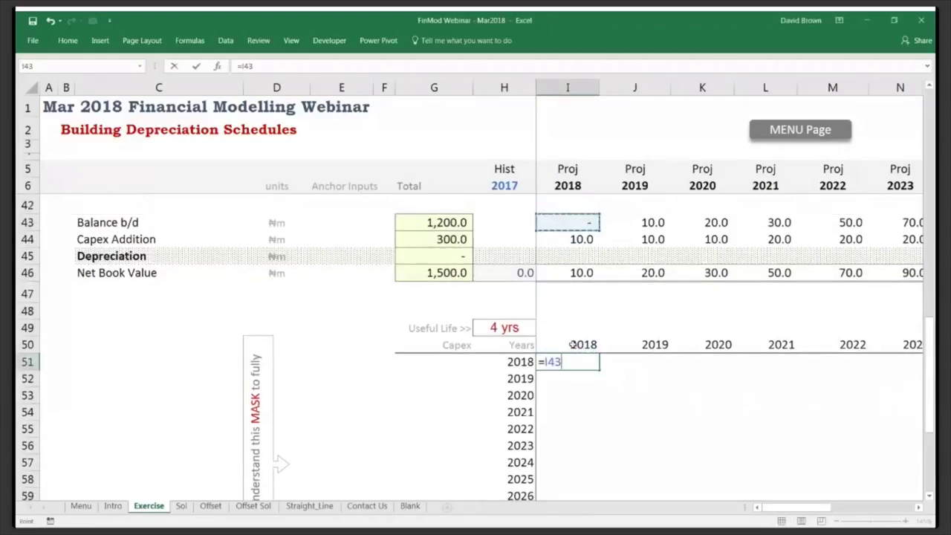
{"action": "key", "text": "Down"}
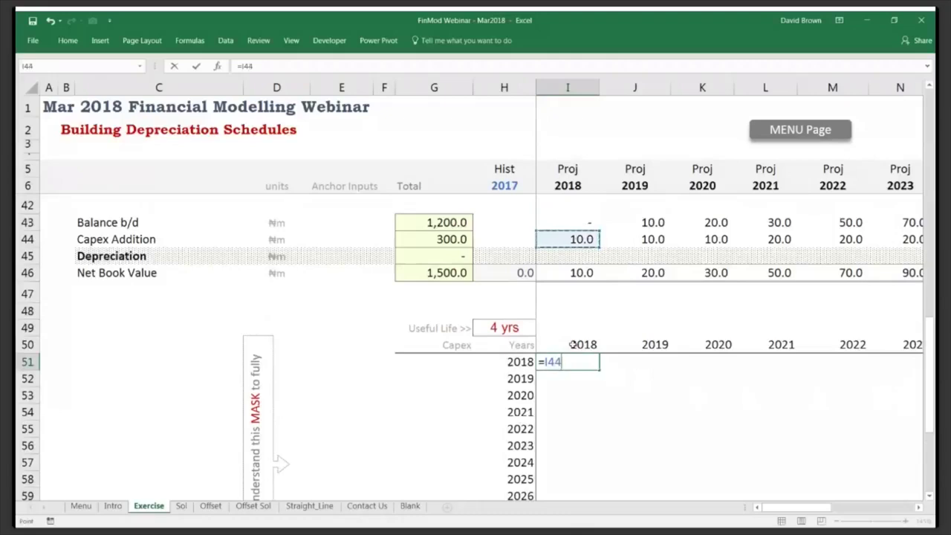
{"action": "type", "text": "/"}
{"action": "left_click", "coordinate": [573, 343]}
{"action": "key", "text": "Up"}
{"action": "key", "text": "Up"}
{"action": "key", "text": "Up"}
{"action": "key", "text": "Up"}
{"action": "key", "text": "Up"}
{"action": "key", "text": "Up"}
{"action": "key", "text": "Up"}
{"action": "key", "text": "Up"}
{"action": "key", "text": "Up"}
{"action": "key", "text": "Up"}
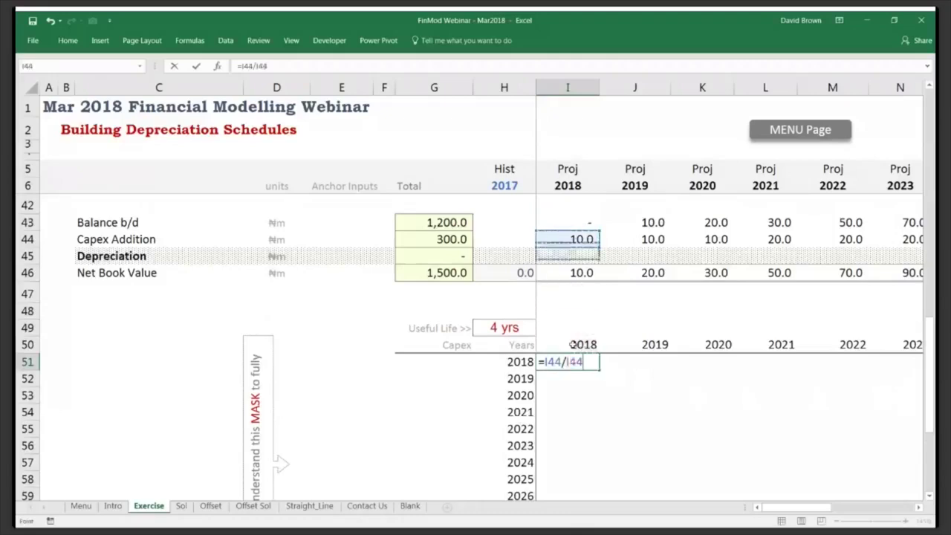
{"action": "key", "text": "Down"}
{"action": "key", "text": "Down"}
{"action": "key", "text": "Down"}
{"action": "key", "text": "Down"}
{"action": "key", "text": "Down"}
{"action": "key", "text": "Down"}
{"action": "key", "text": "Down"}
{"action": "key", "text": "Down"}
{"action": "key", "text": "Down"}
{"action": "key", "text": "Left"}
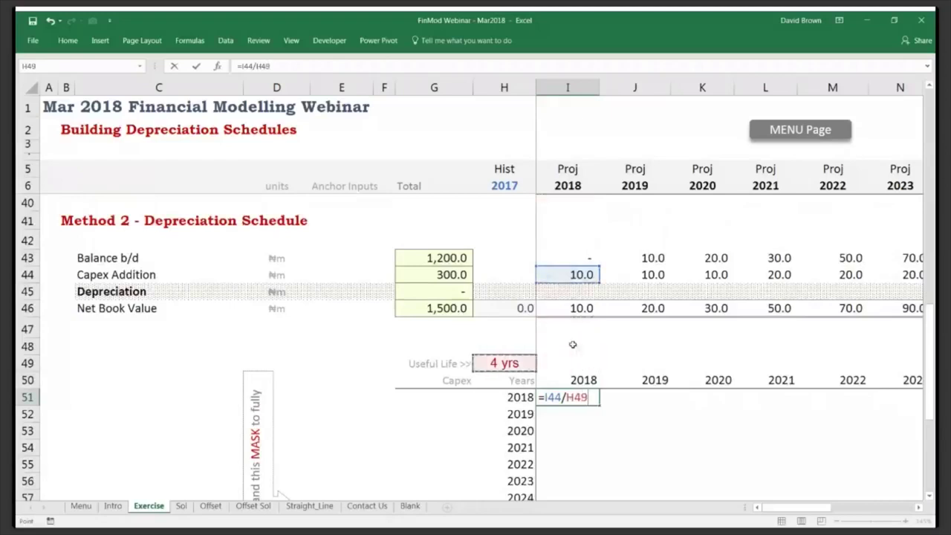
{"action": "key", "text": "F4"}
{"action": "key", "text": "Return"}
{"action": "key", "text": "Down"}
{"action": "key", "text": "Down"}
{"action": "key", "text": "Down"}
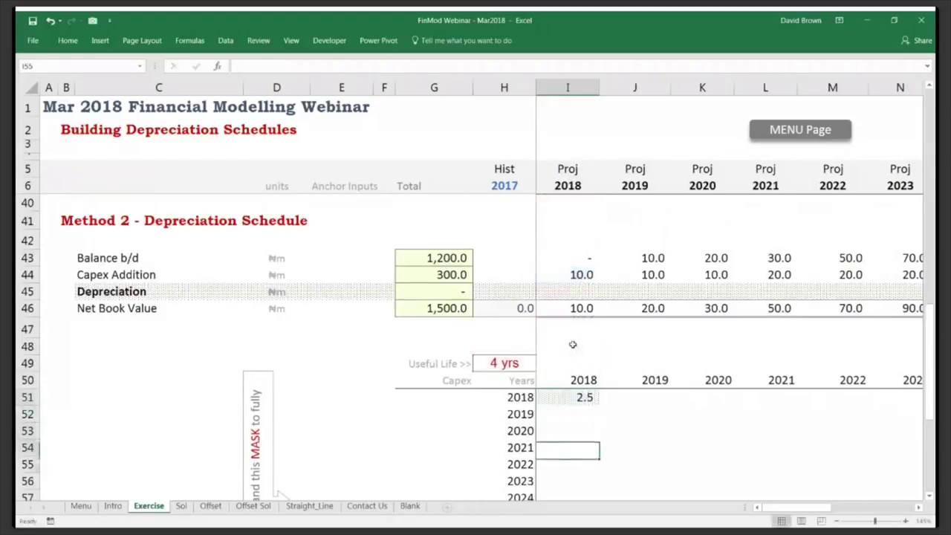
Extend a selection from I51 over the mask area.
{"action": "scroll", "coordinate": [756, 434], "scroll_direction": "down", "scroll_amount": 1}
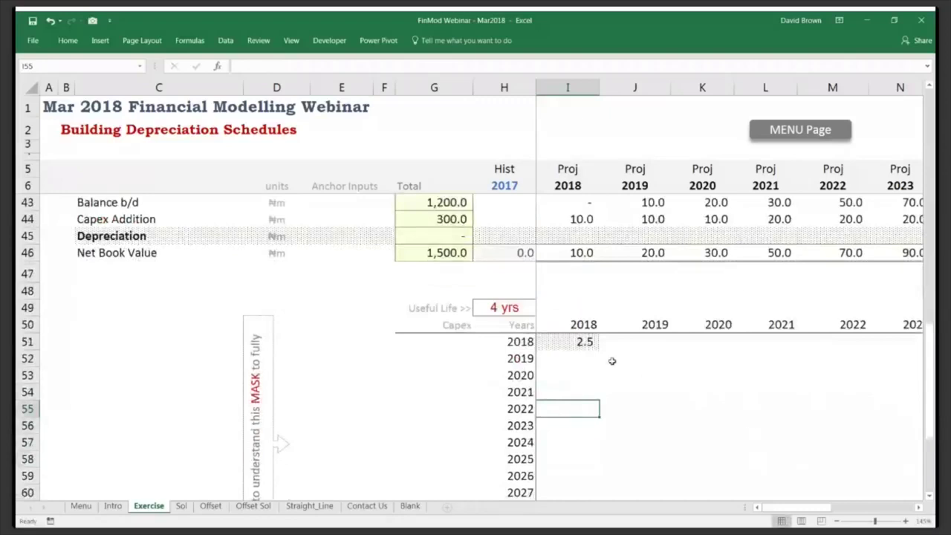
{"action": "left_click", "coordinate": [586, 342]}
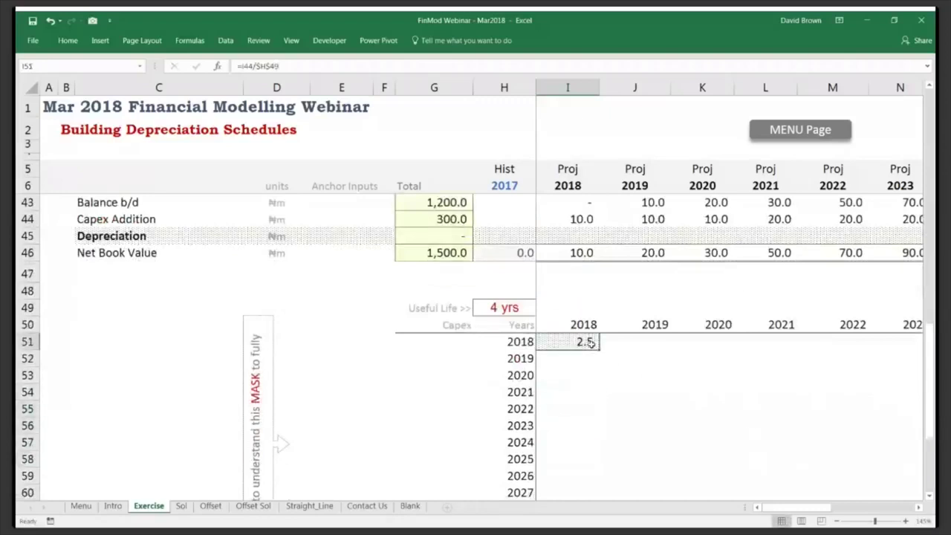
{"action": "key", "text": "shift+Down"}
{"action": "key", "text": "shift+Down"}
{"action": "key", "text": "shift+Down"}
{"action": "key", "text": "shift+Right"}
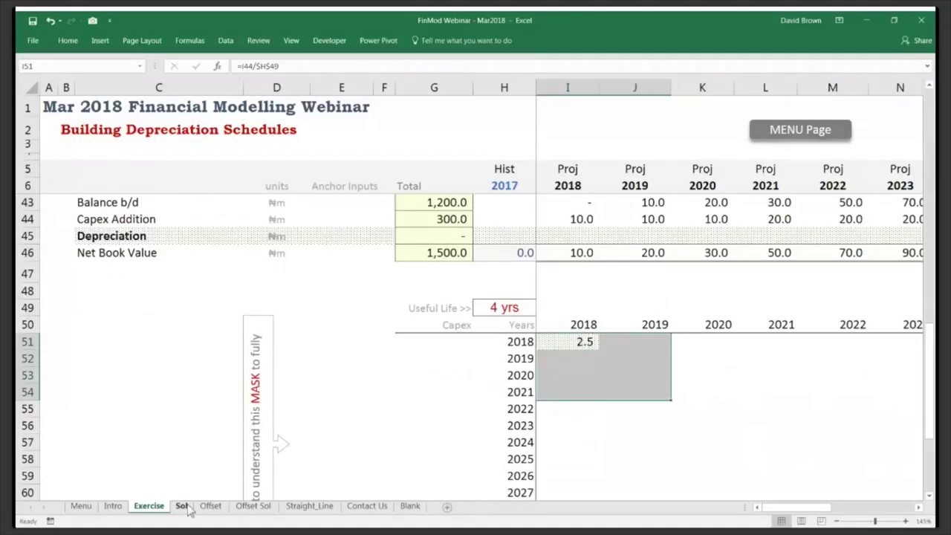
Copy the I51 formula across J51:M51 for 2019–2022.
{"action": "left_click", "coordinate": [564, 343]}
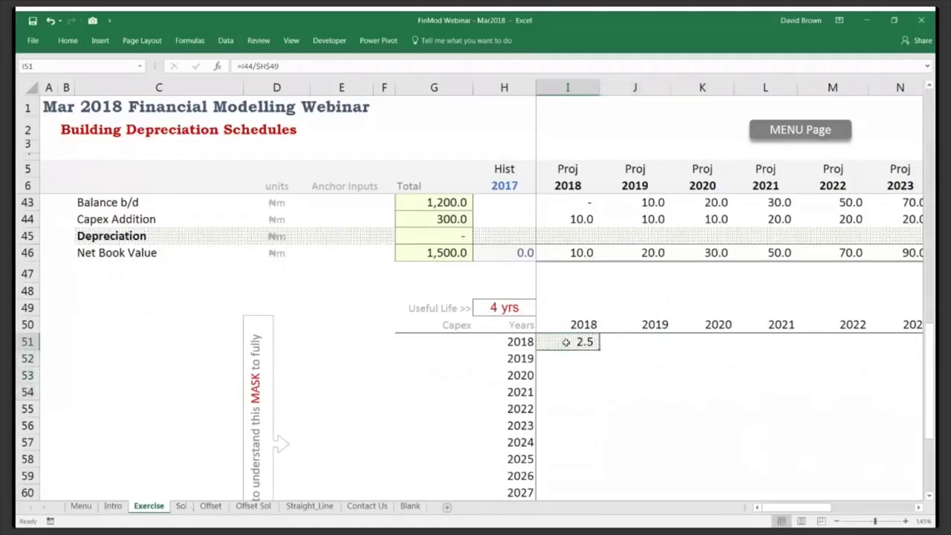
{"action": "key", "text": "shift+Right"}
{"action": "key", "text": "shift+Right"}
{"action": "key", "text": "shift+Right"}
{"action": "key", "text": "shift+Right"}
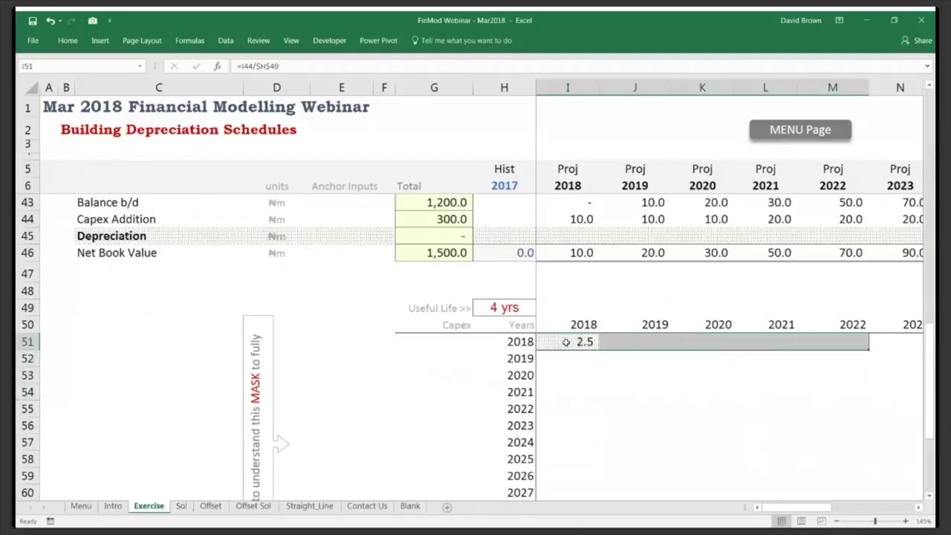
{"action": "key", "text": "ctrl+r"}
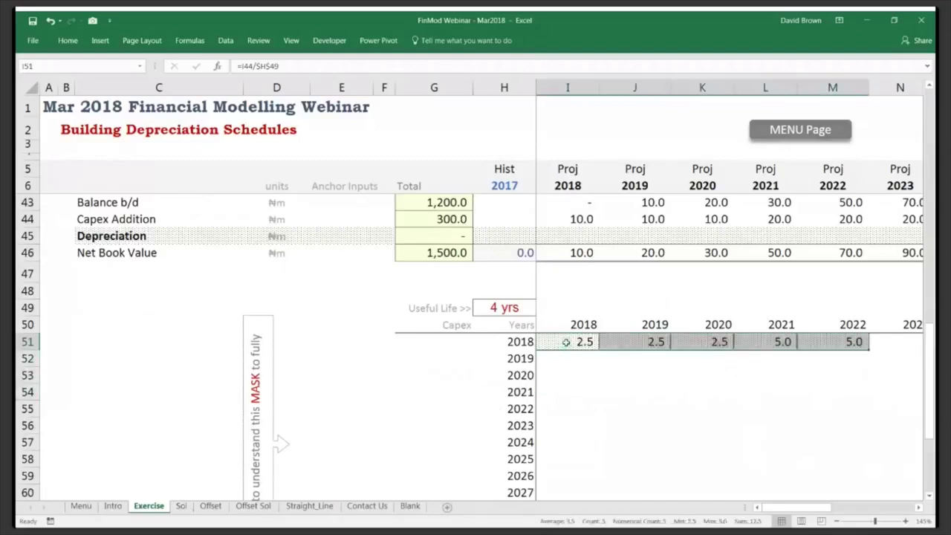
{"action": "left_click", "coordinate": [565, 342]}
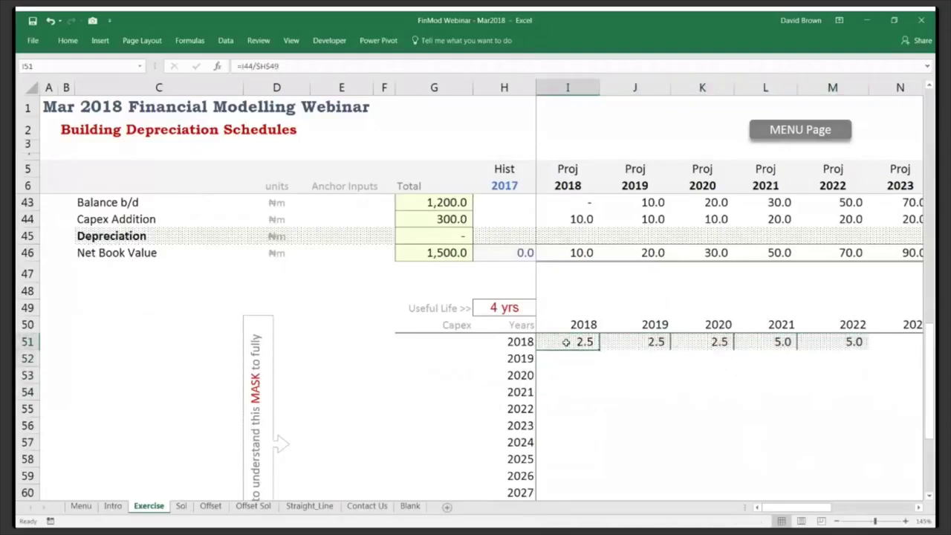
{"action": "key", "text": "ctrl+c"}
{"action": "key", "text": "shift+Right"}
{"action": "key", "text": "shift+Right"}
{"action": "key", "text": "shift+Right"}
{"action": "key", "text": "shift+Right"}
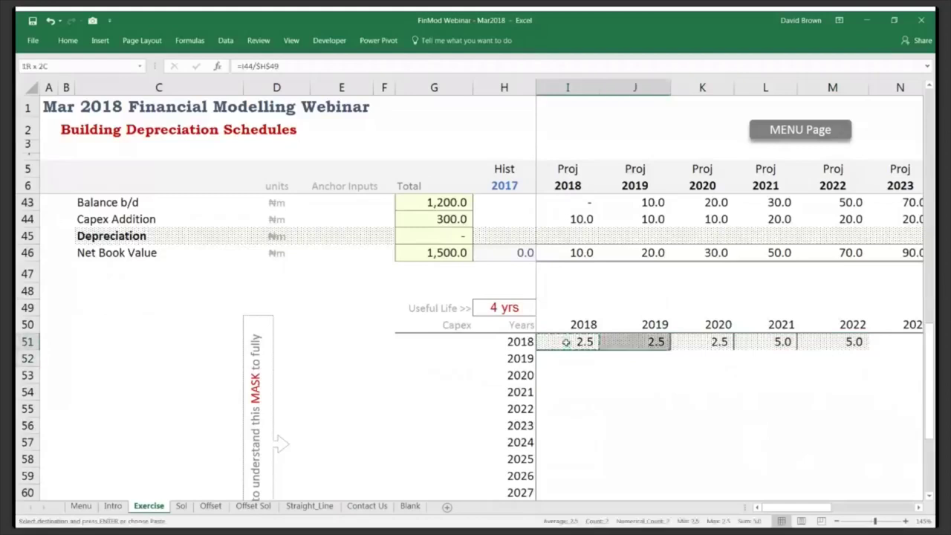
{"action": "key", "text": "Return"}
Check the filled formulas in J51, K51 and L51.
{"action": "left_click", "coordinate": [566, 342]}
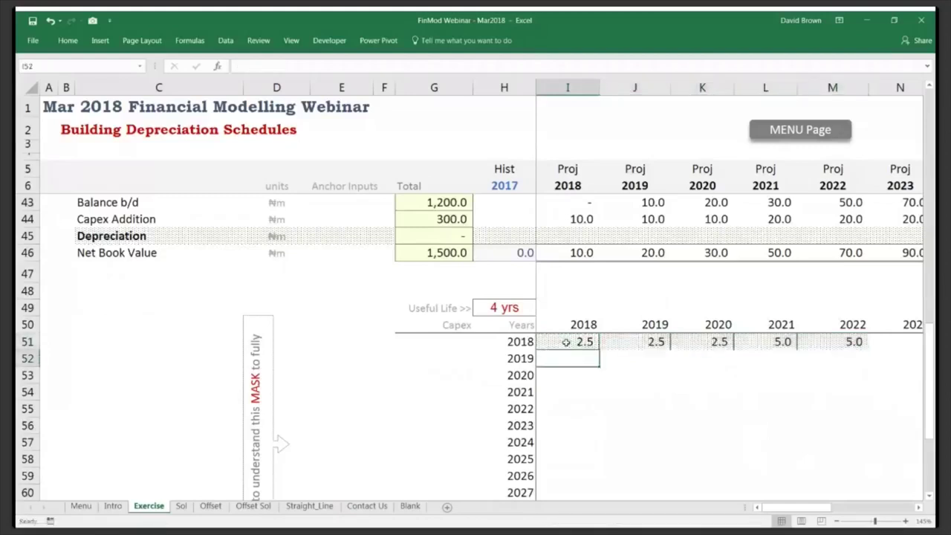
{"action": "key", "text": "Right"}
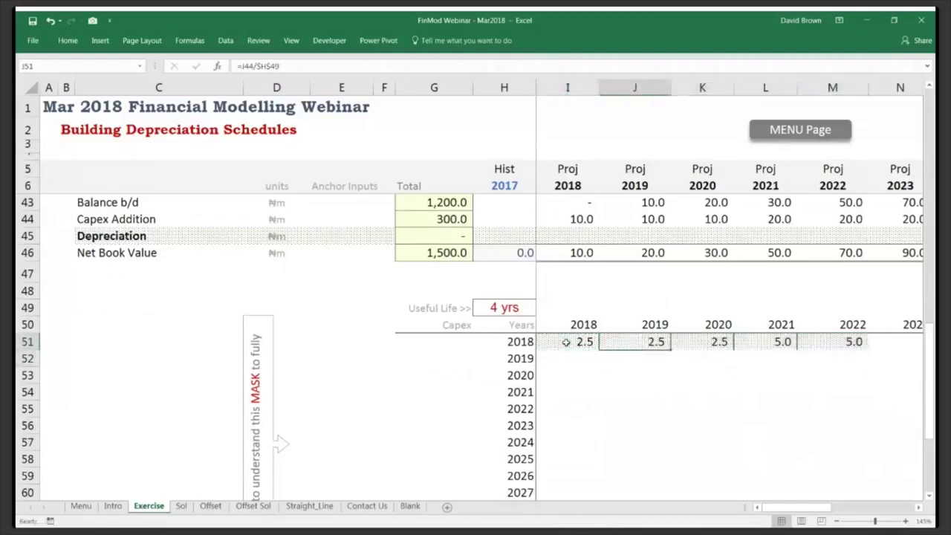
{"action": "key", "text": "Left"}
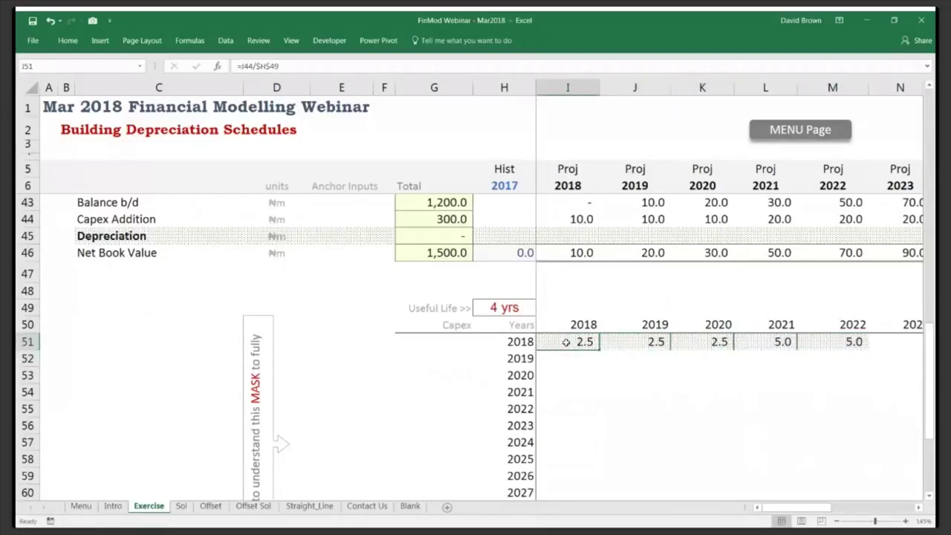
{"action": "key", "text": "Right"}
{"action": "key", "text": "Right"}
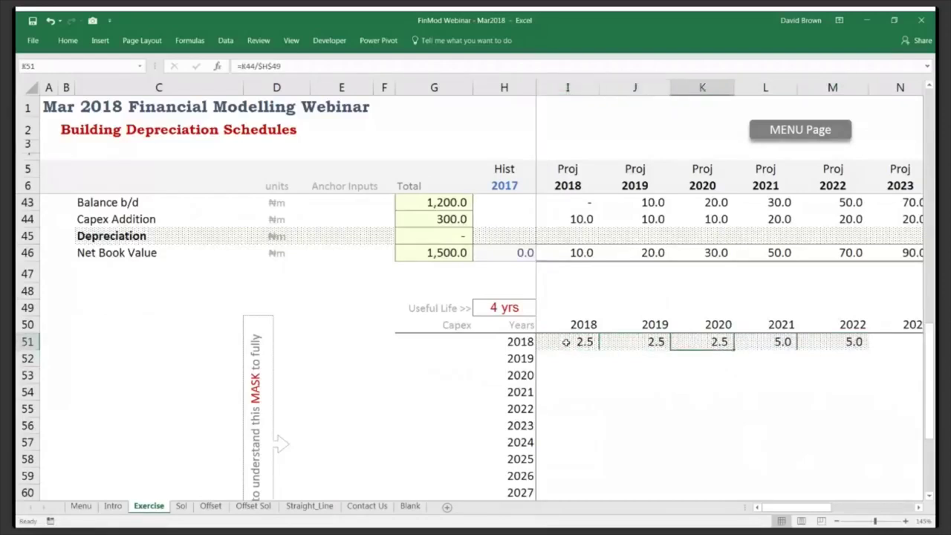
{"action": "key", "text": "Left"}
{"action": "key", "text": "Left"}
{"action": "key", "text": "Right"}
{"action": "key", "text": "Right"}
{"action": "key", "text": "Right"}
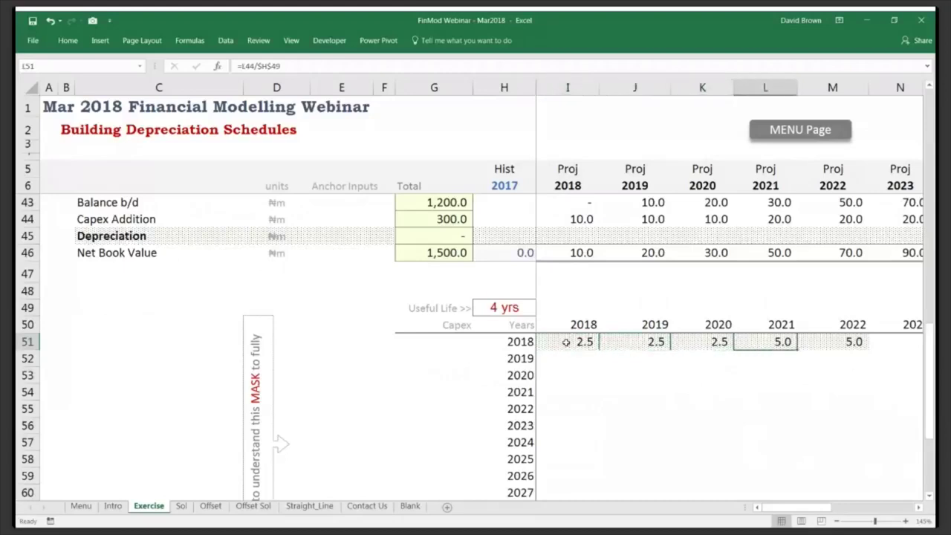
{"action": "key", "text": "F2"}
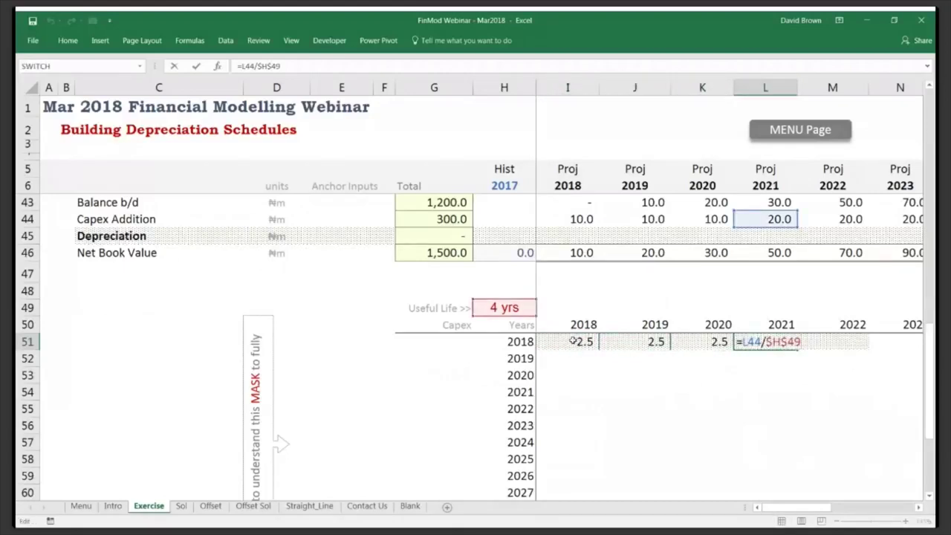
{"action": "left_click", "coordinate": [575, 341]}
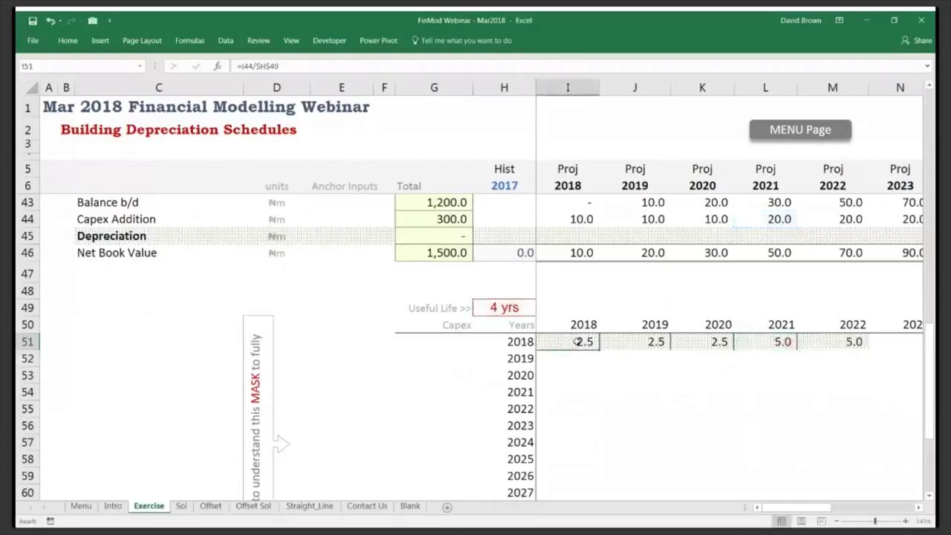
Try absolute and relative capex references in I51, then compare with J51's formula.
{"action": "key", "text": "F2"}
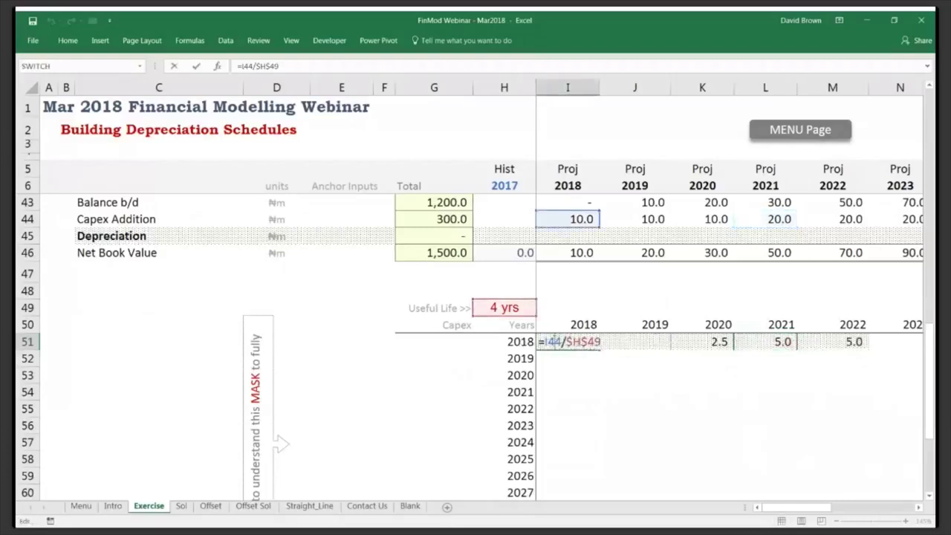
{"action": "key", "text": "F4"}
{"action": "key", "text": "Return"}
{"action": "left_click", "coordinate": [554, 339]}
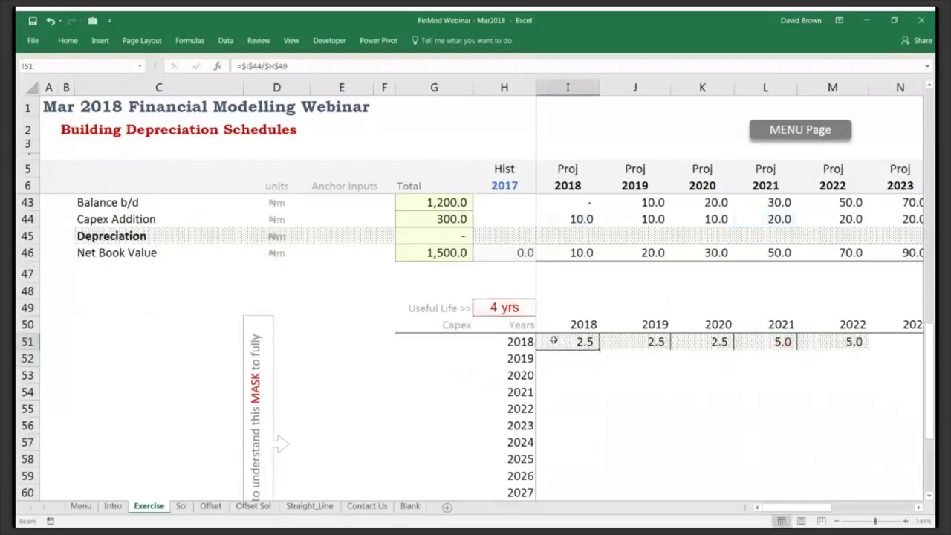
{"action": "key", "text": "F2"}
{"action": "key", "text": "Left"}
{"action": "key", "text": "Left"}
{"action": "key", "text": "Left"}
{"action": "key", "text": "Left"}
{"action": "key", "text": "Left"}
{"action": "key", "text": "Left"}
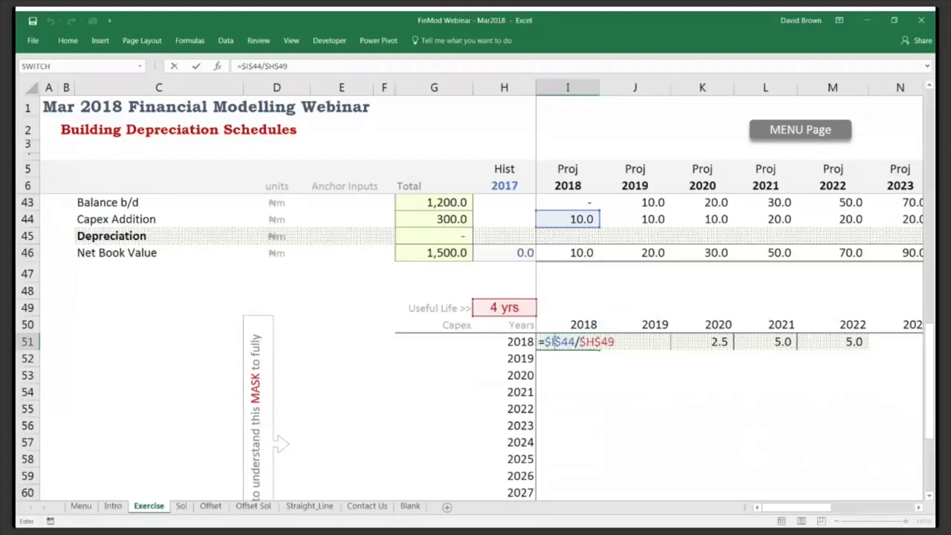
{"action": "key", "text": "F4"}
{"action": "key", "text": "F4"}
{"action": "key", "text": "F4"}
{"action": "key", "text": "Return"}
{"action": "left_click", "coordinate": [554, 340]}
{"action": "key", "text": "Right"}
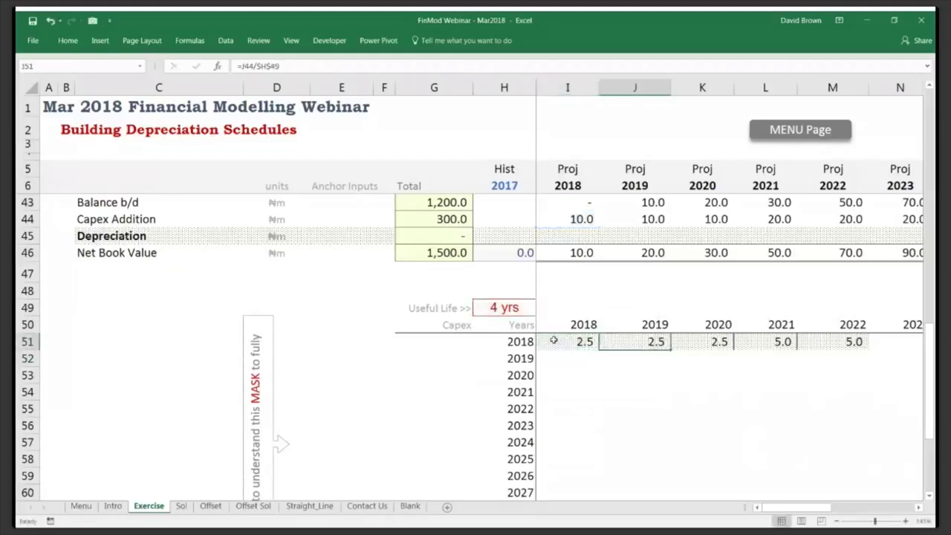
{"action": "key", "text": "F2"}
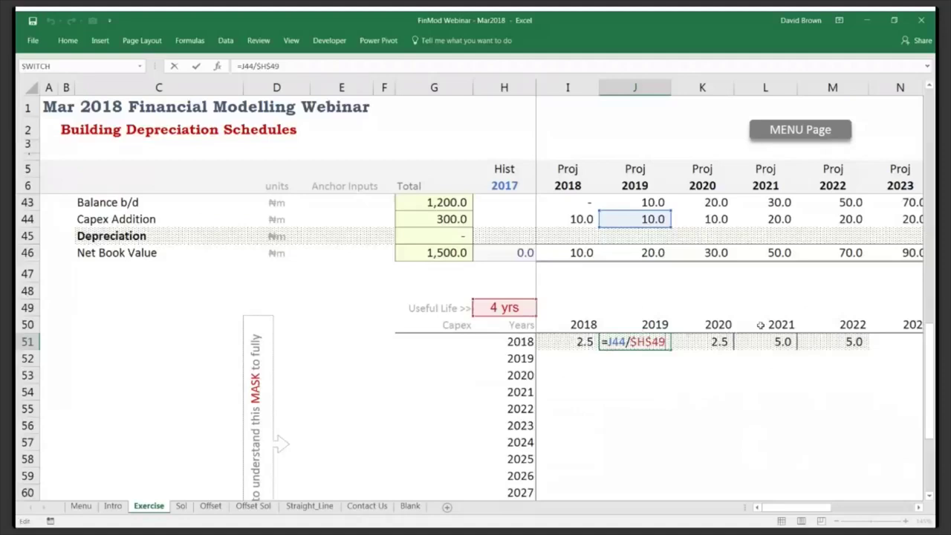
{"action": "key", "text": "ctrl+Return"}
{"action": "key", "text": "Left"}
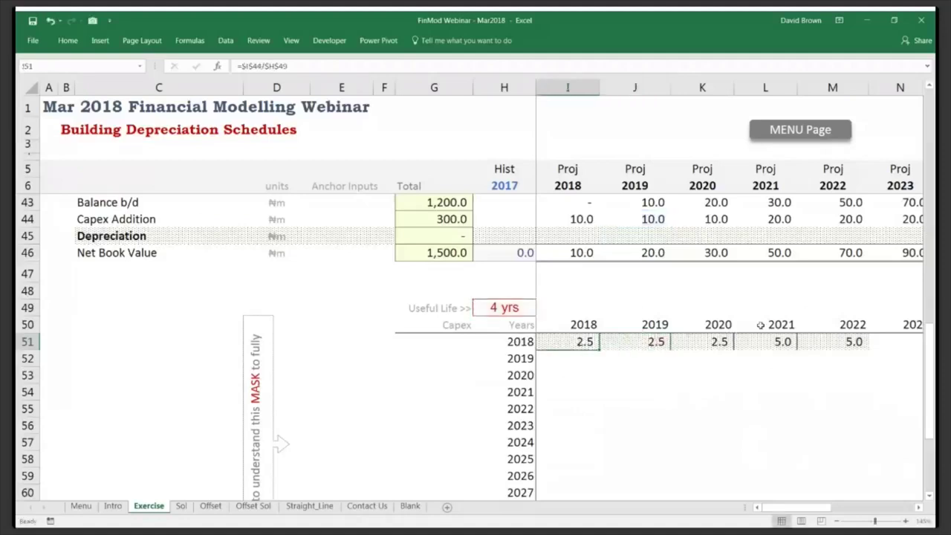
Row-lock the capex reference in I51 so it reads =I$44/$H$49.
{"action": "key", "text": "F2"}
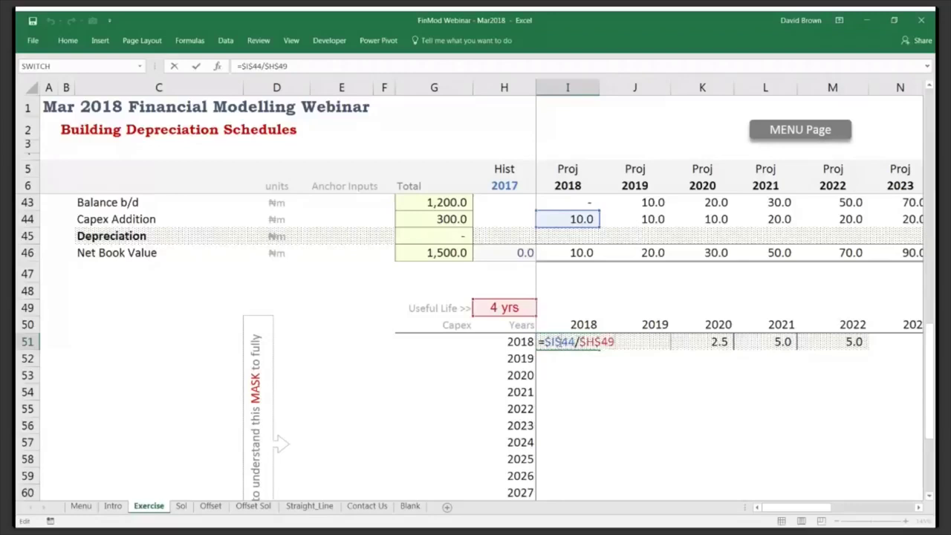
{"action": "key", "text": "F4"}
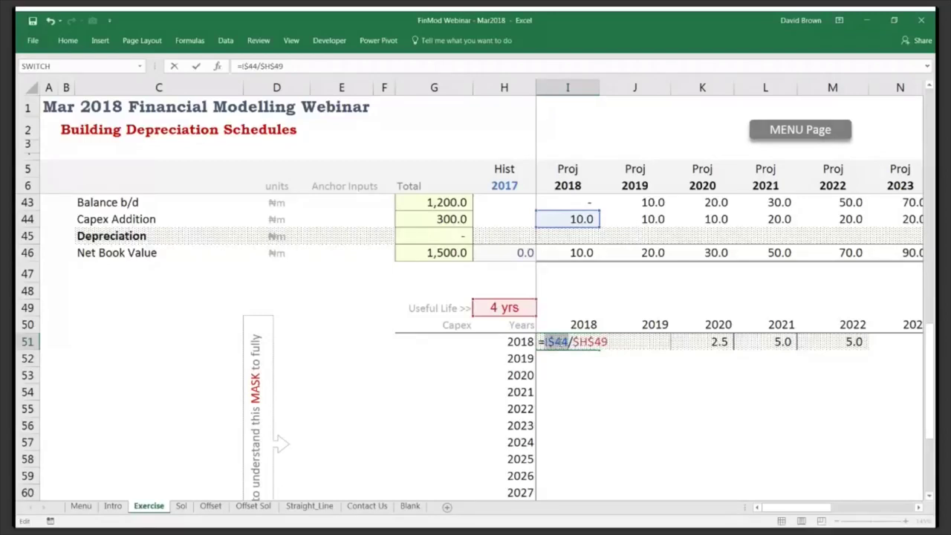
{"action": "key", "text": "ctrl+Return"}
{"action": "key", "text": "shift+Right"}
{"action": "key", "text": "shift+Right"}
{"action": "key", "text": "shift+Right"}
{"action": "key", "text": "shift+Right"}
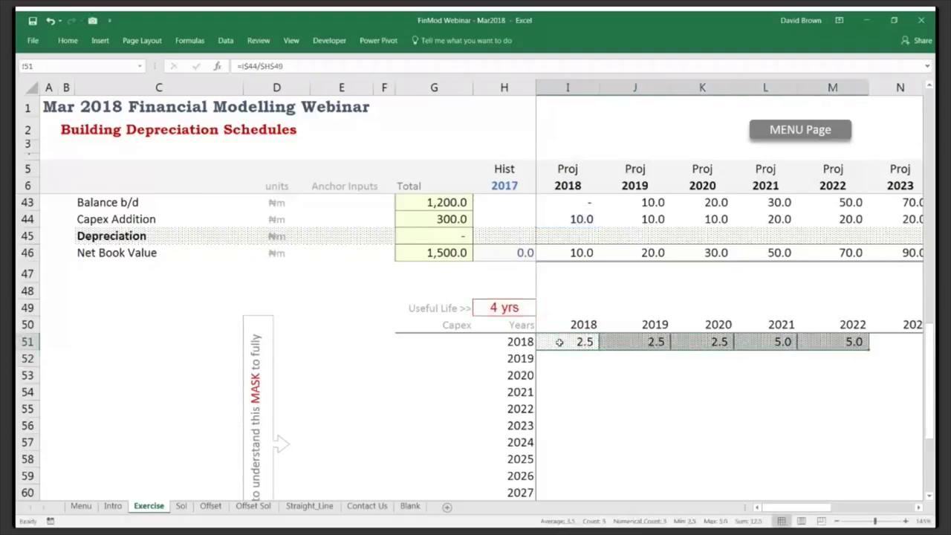
{"action": "left_click", "coordinate": [559, 342]}
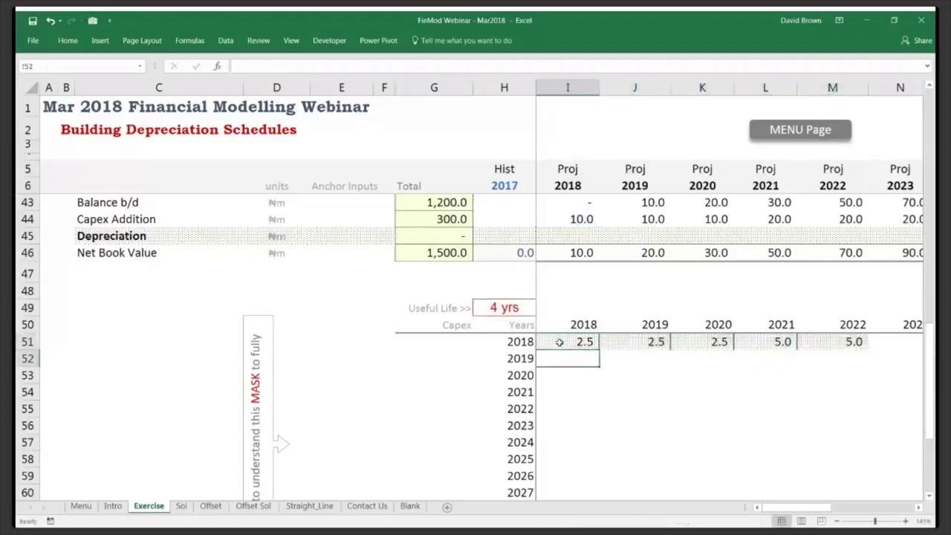
After checking the 2021 formula, anchor I51's capex reference fully as $I$44/$H$49.
{"action": "key", "text": "Right"}
{"action": "key", "text": "Right"}
{"action": "key", "text": "Right"}
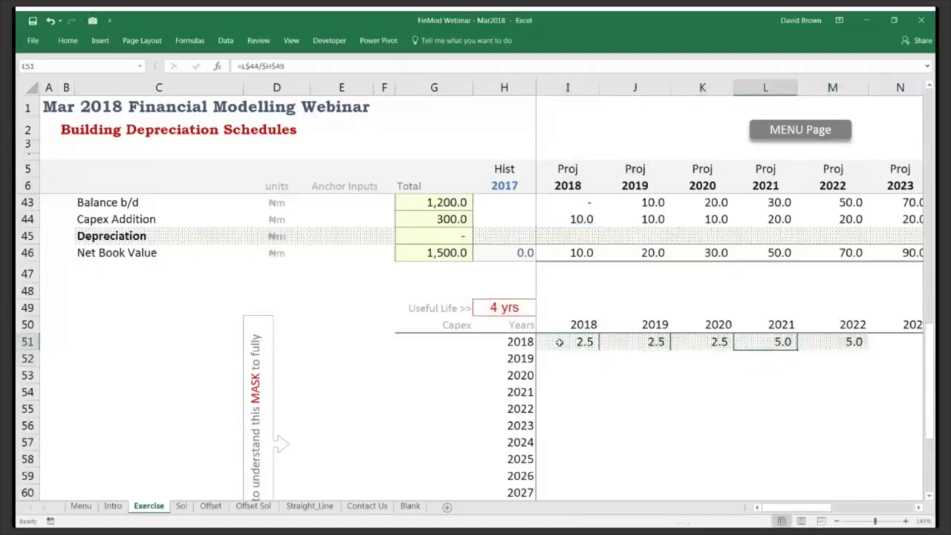
{"action": "key", "text": "F2"}
{"action": "key", "text": "Left"}
{"action": "key", "text": "Left"}
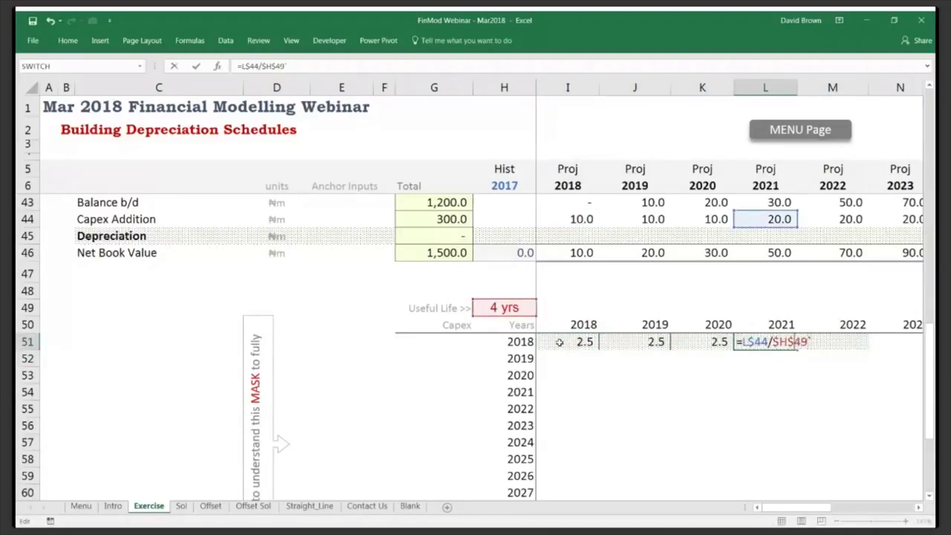
{"action": "key", "text": "Escape"}
{"action": "key", "text": "Left"}
{"action": "key", "text": "Left"}
{"action": "key", "text": "Left"}
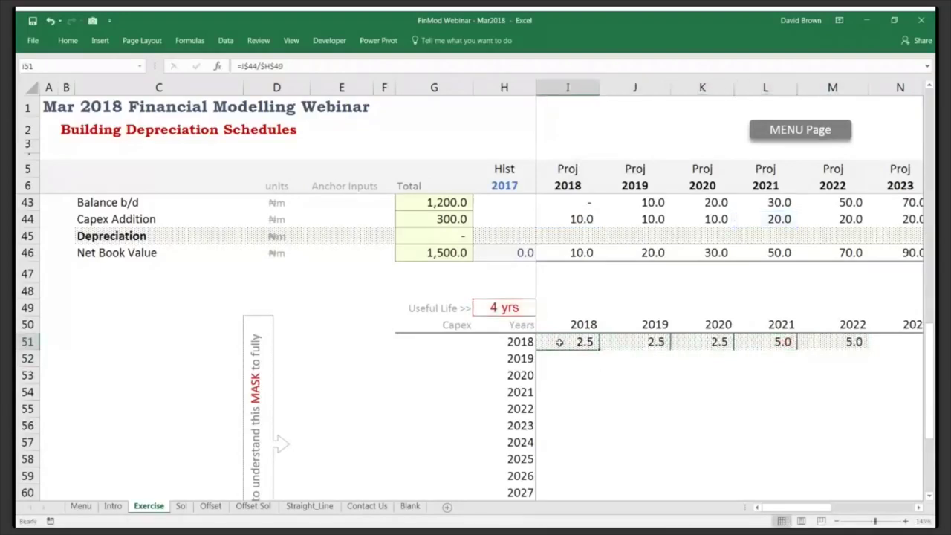
{"action": "key", "text": "F2"}
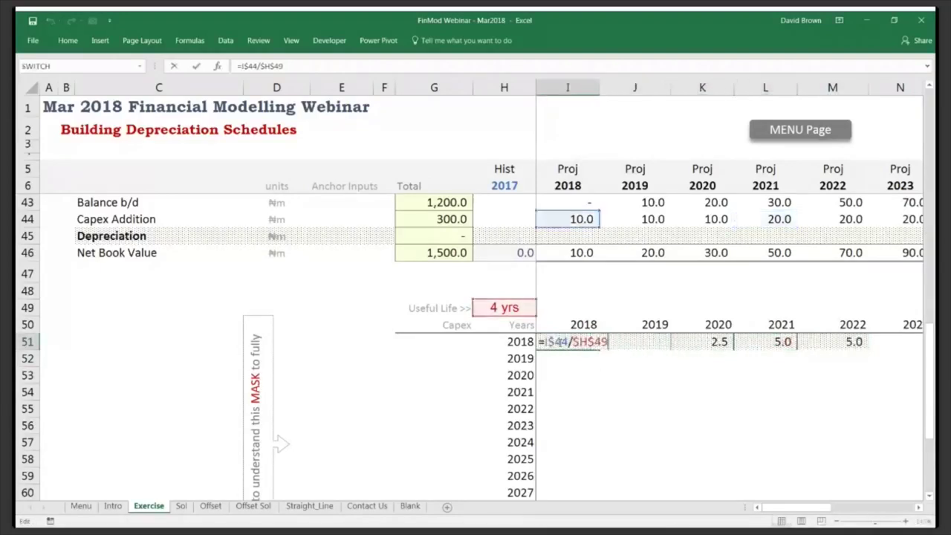
{"action": "key", "text": "Left"}
{"action": "key", "text": "Left"}
{"action": "key", "text": "Left"}
{"action": "key", "text": "Left"}
{"action": "key", "text": "Left"}
{"action": "key", "text": "Left"}
{"action": "key", "text": "Left"}
{"action": "key", "text": "Left"}
{"action": "key", "text": "F4"}
{"action": "key", "text": "F4"}
{"action": "key", "text": "F4"}
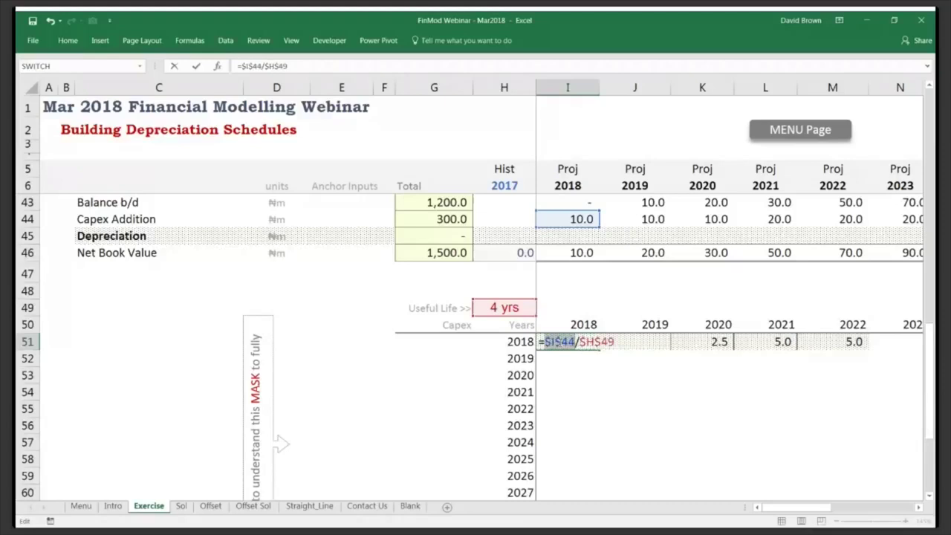
{"action": "key", "text": "ctrl+Return"}
{"action": "key", "text": "Left"}
{"action": "key", "text": "Left"}
{"action": "key", "text": "Right"}
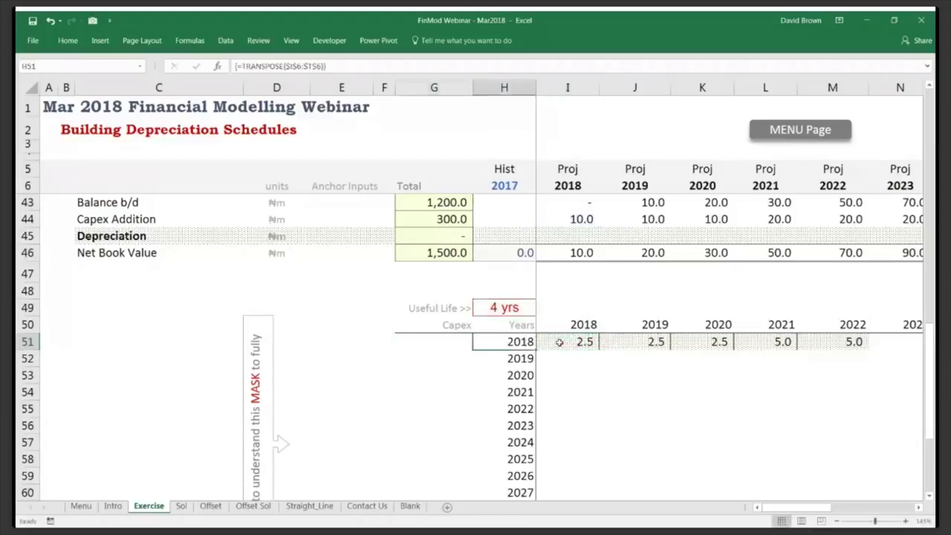
{"action": "key", "text": "Left"}
{"action": "key", "text": "Down"}
{"action": "key", "text": "Down"}
{"action": "key", "text": "Down"}
{"action": "key", "text": "Down"}
{"action": "key", "text": "Up"}
{"action": "key", "text": "Up"}
{"action": "key", "text": "Up"}
{"action": "key", "text": "Up"}
{"action": "key", "text": "Down"}
{"action": "key", "text": "Down"}
{"action": "key", "text": "Up"}
{"action": "key", "text": "Up"}
{"action": "key", "text": "Right"}
{"action": "key", "text": "Left"}
{"action": "key", "text": "Right"}
{"action": "key", "text": "Up"}
{"action": "key", "text": "Up"}
{"action": "key", "text": "Up"}
{"action": "key", "text": "Up"}
{"action": "key", "text": "Up"}
{"action": "key", "text": "Up"}
{"action": "key", "text": "Up"}
{"action": "key", "text": "Up"}
{"action": "key", "text": "Up"}
{"action": "key", "text": "Right"}
{"action": "key", "text": "Down"}
{"action": "key", "text": "Down"}
{"action": "key", "text": "shift+Right"}
{"action": "key", "text": "shift+Right"}
{"action": "key", "text": "shift+Right"}
{"action": "key", "text": "shift+Right"}
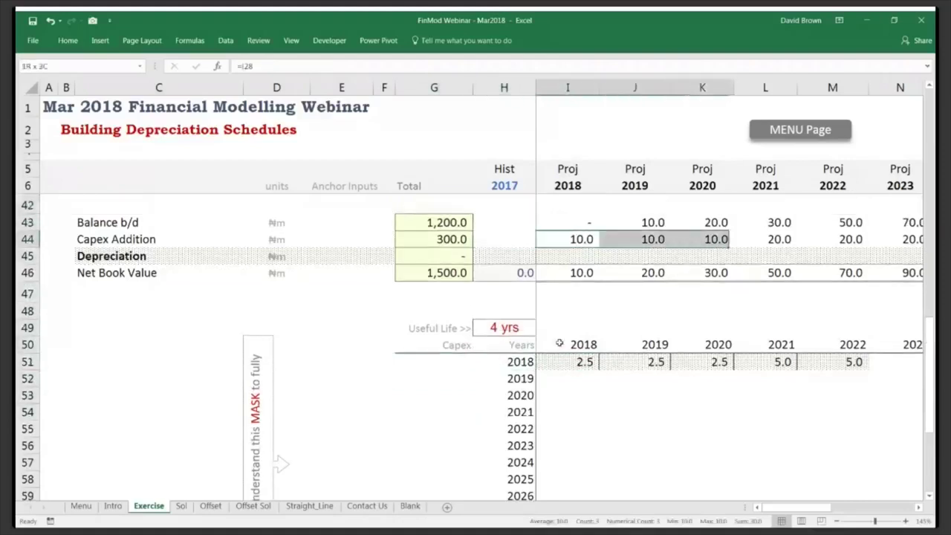
{"action": "key", "text": "Down"}
{"action": "key", "text": "Left"}
{"action": "key", "text": "Down"}
{"action": "key", "text": "Down"}
{"action": "key", "text": "Down"}
{"action": "key", "text": "Down"}
{"action": "key", "text": "Down"}
{"action": "key", "text": "Down"}
{"action": "key", "text": "Down"}
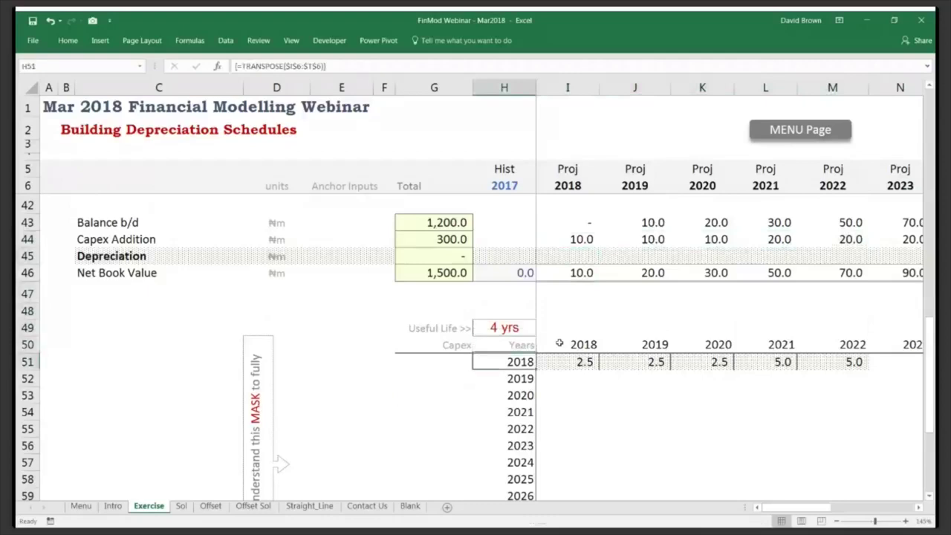
{"action": "key", "text": "Left"}
{"action": "key", "text": "Up"}
{"action": "type", "text": "="}
{"action": "key", "text": "Right"}
{"action": "key", "text": "Right"}
{"action": "key", "text": "Right"}
{"action": "key", "text": "Up"}
{"action": "key", "text": "Up"}
{"action": "key", "text": "Up"}
{"action": "key", "text": "Up"}
{"action": "key", "text": "Up"}
{"action": "key", "text": "Up"}
{"action": "key", "text": "Up"}
{"action": "key", "text": "Left"}
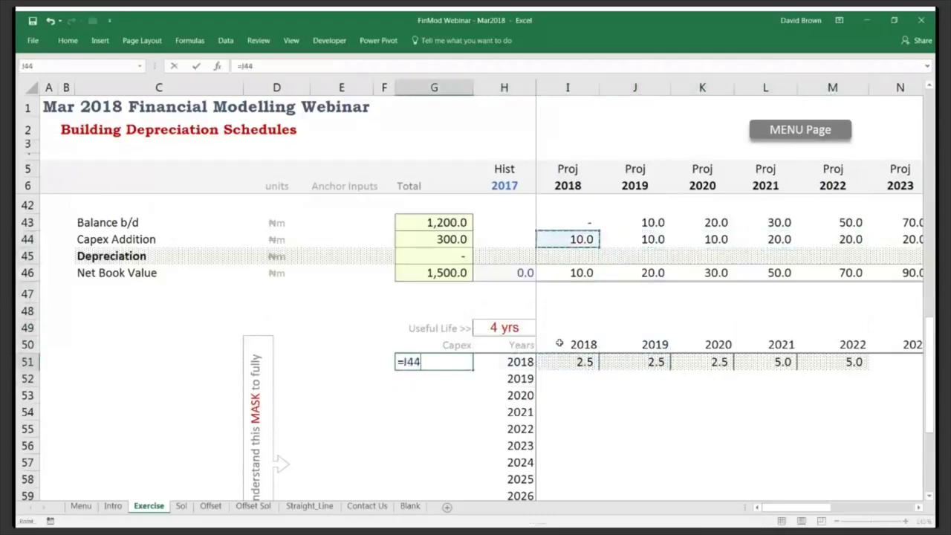
{"action": "key", "text": "Return"}
{"action": "type", "text": "="}
{"action": "key", "text": "Up"}
{"action": "key", "text": "Right"}
{"action": "key", "text": "Right"}
{"action": "key", "text": "Right"}
{"action": "key", "text": "Up"}
{"action": "key", "text": "Up"}
{"action": "key", "text": "Up"}
{"action": "key", "text": "Up"}
{"action": "key", "text": "Up"}
{"action": "key", "text": "Up"}
{"action": "key", "text": "Up"}
{"action": "key", "text": "Up"}
{"action": "key", "text": "Down"}
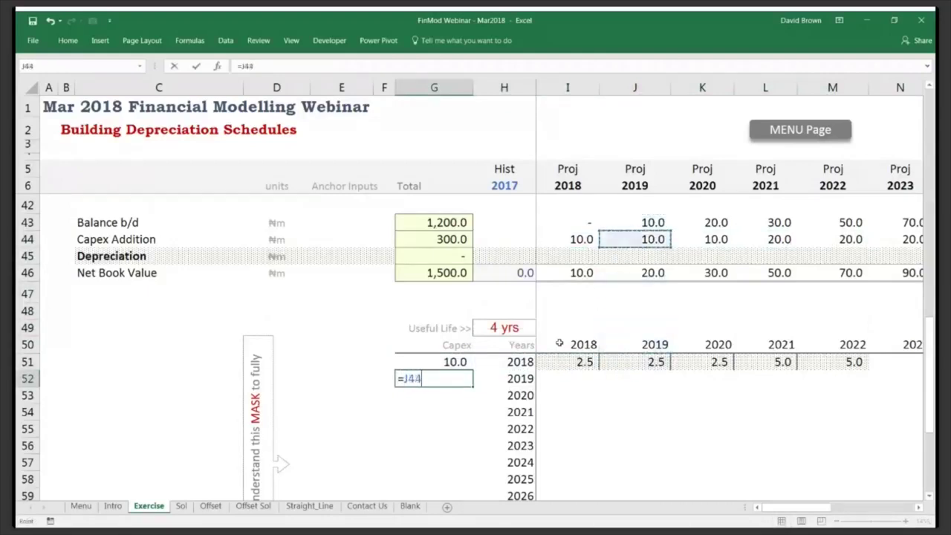
{"action": "key", "text": "Return"}
{"action": "key", "text": "Up"}
{"action": "key", "text": "Up"}
{"action": "key", "text": "shift+Down"}
{"action": "key", "text": "Delete"}
{"action": "key", "text": "Down"}
{"action": "key", "text": "shift+Down"}
{"action": "key", "text": "shift+Down"}
{"action": "key", "text": "shift+Down"}
{"action": "key", "text": "shift+Down"}
{"action": "key", "text": "shift+Down"}
{"action": "key", "text": "shift+Down"}
{"action": "key", "text": "shift+Down"}
{"action": "key", "text": "shift+Down"}
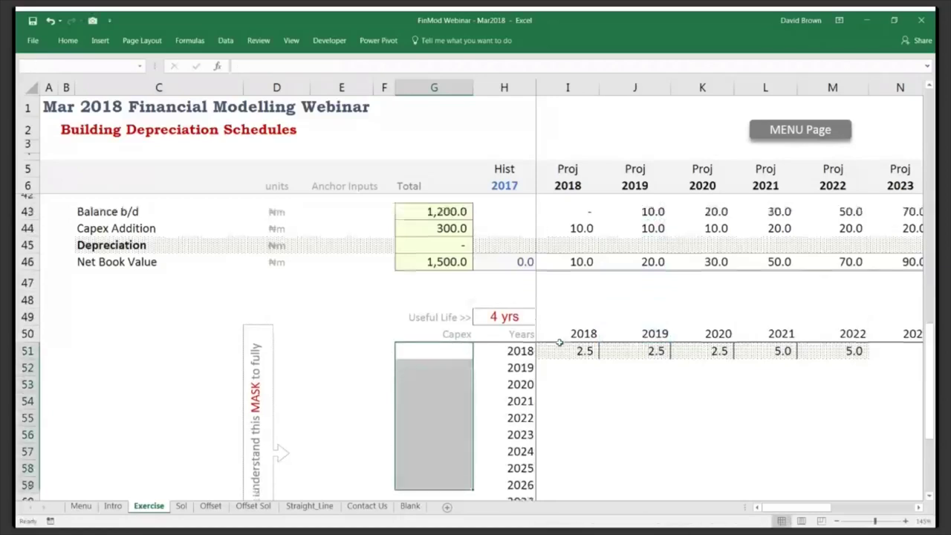
Enter =TRANSPOSE(I44:T44) as an array formula in G51:G62, listing 10.0, 10.0, 10.0, 20.0….
{"action": "key", "text": "shift+Down"}
{"action": "key", "text": "shift+Down"}
{"action": "type", "text": "="}
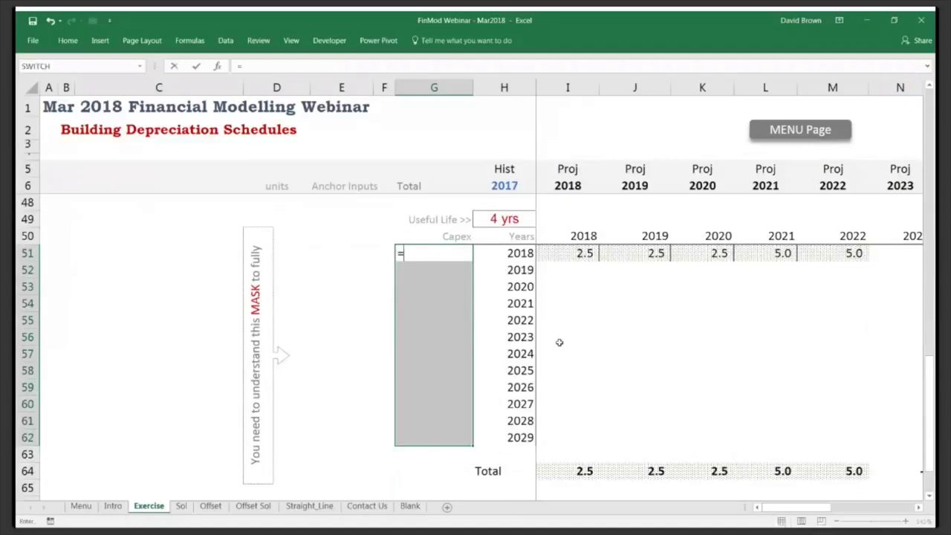
{"action": "type", "text": "trans"}
{"action": "key", "text": "Tab"}
{"action": "key", "text": "Up"}
{"action": "key", "text": "Up"}
{"action": "key", "text": "Up"}
{"action": "key", "text": "Up"}
{"action": "key", "text": "Up"}
{"action": "key", "text": "Up"}
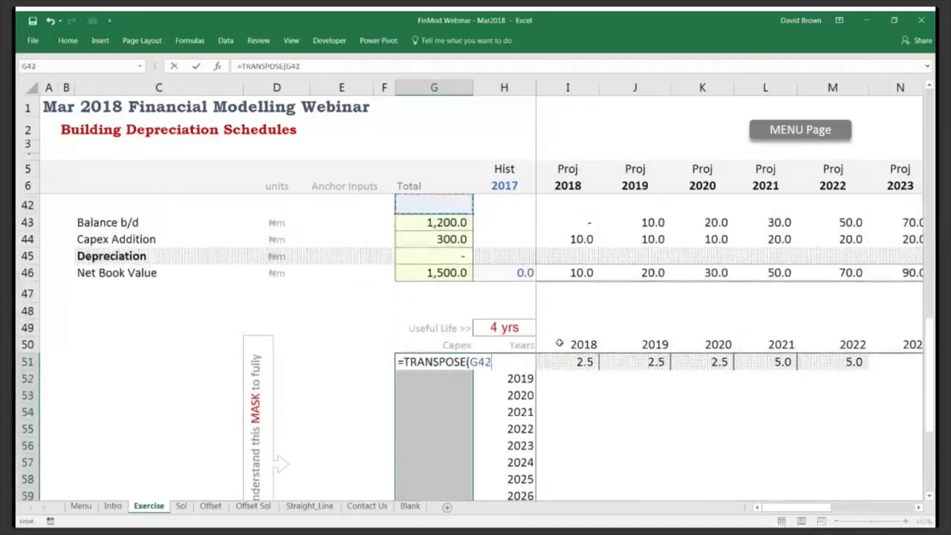
{"action": "key", "text": "Right"}
{"action": "key", "text": "Right"}
{"action": "key", "text": "Down"}
{"action": "key", "text": "Down"}
{"action": "key", "text": "shift+Right"}
{"action": "key", "text": "shift+Right"}
{"action": "key", "text": "shift+Right"}
{"action": "key", "text": "shift+Right"}
{"action": "key", "text": "shift+Right"}
{"action": "key", "text": "shift+Right"}
{"action": "key", "text": "shift+Right"}
{"action": "key", "text": "shift+Right"}
{"action": "key", "text": "shift+Right"}
{"action": "key", "text": "shift+Right"}
{"action": "key", "text": "shift+Right"}
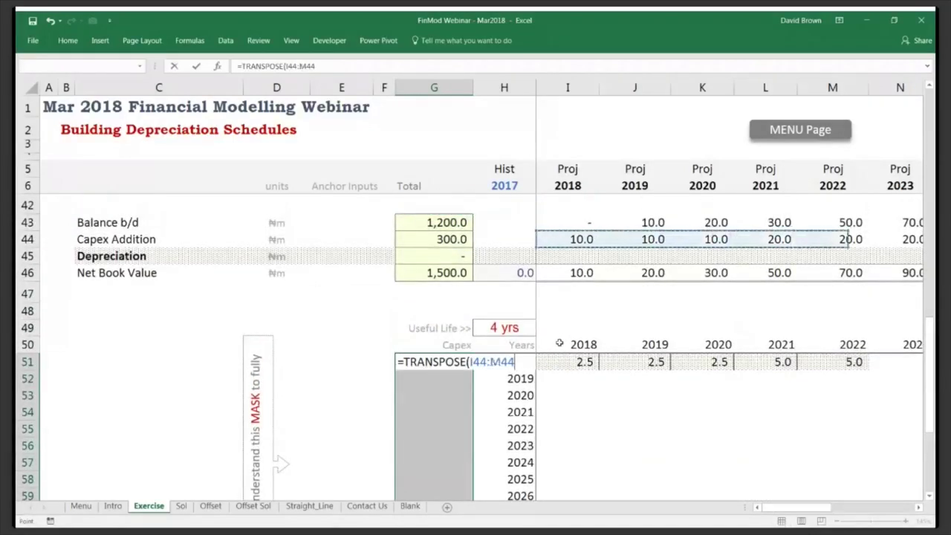
{"action": "type", "text": ")"}
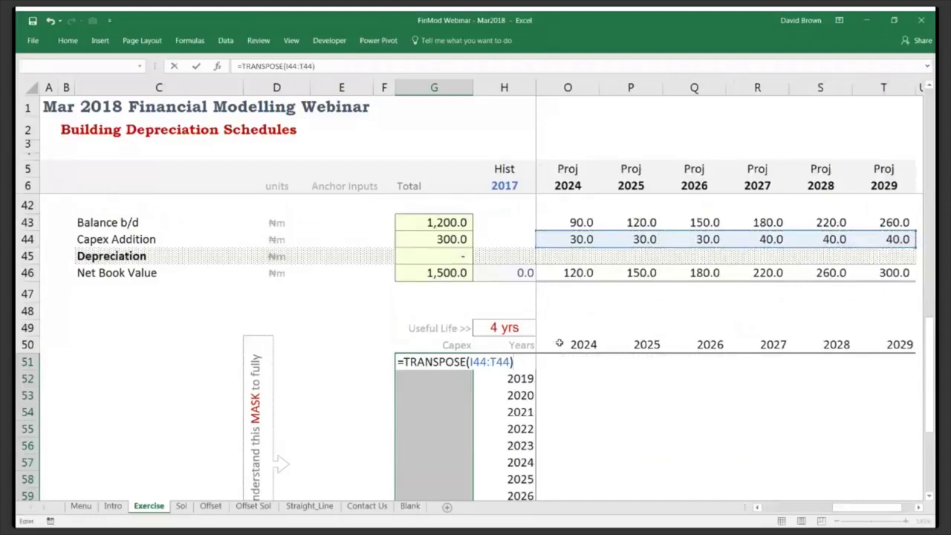
{"action": "key", "text": "ctrl+shift+Return"}
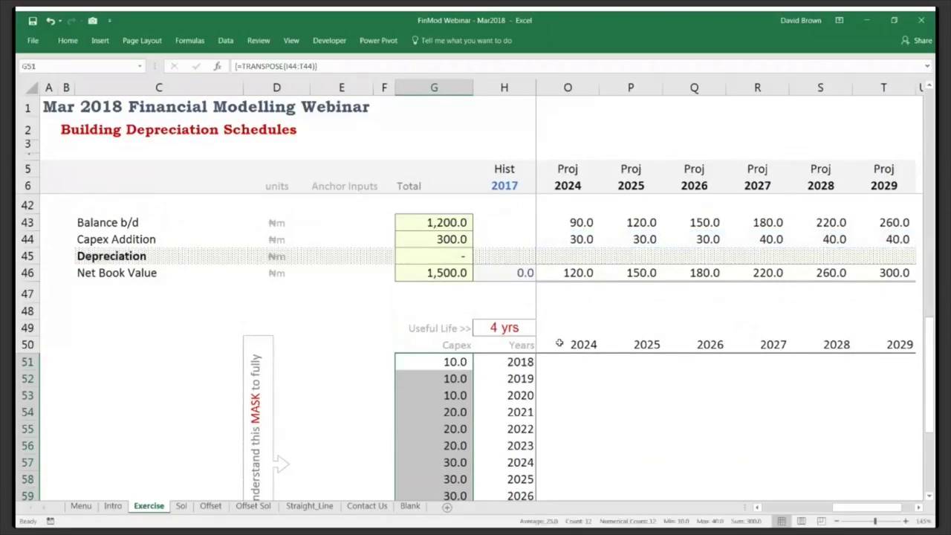
{"action": "key", "text": "Right"}
{"action": "key", "text": "Right"}
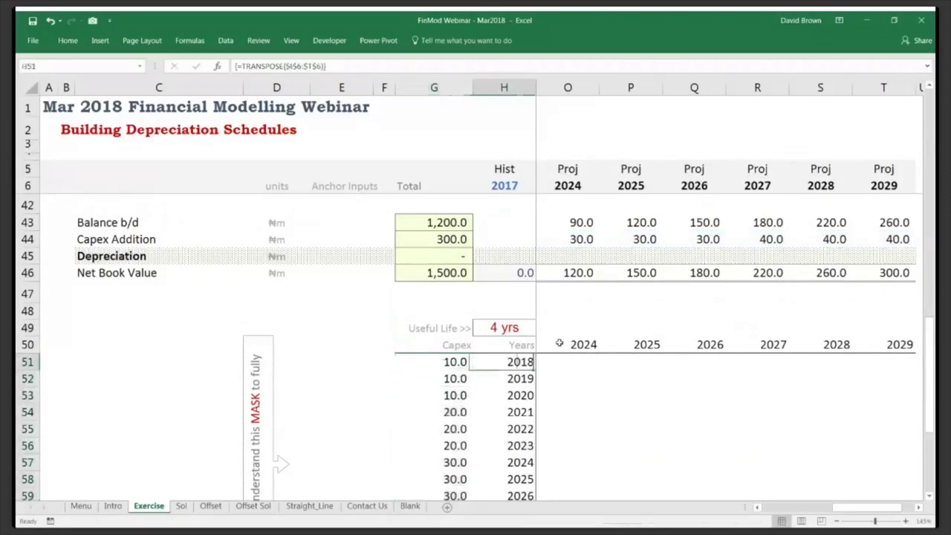
{"action": "key", "text": "Up"}
{"action": "key", "text": "Up"}
{"action": "key", "text": "Up"}
{"action": "key", "text": "Up"}
{"action": "key", "text": "Up"}
{"action": "key", "text": "Up"}
{"action": "key", "text": "Up"}
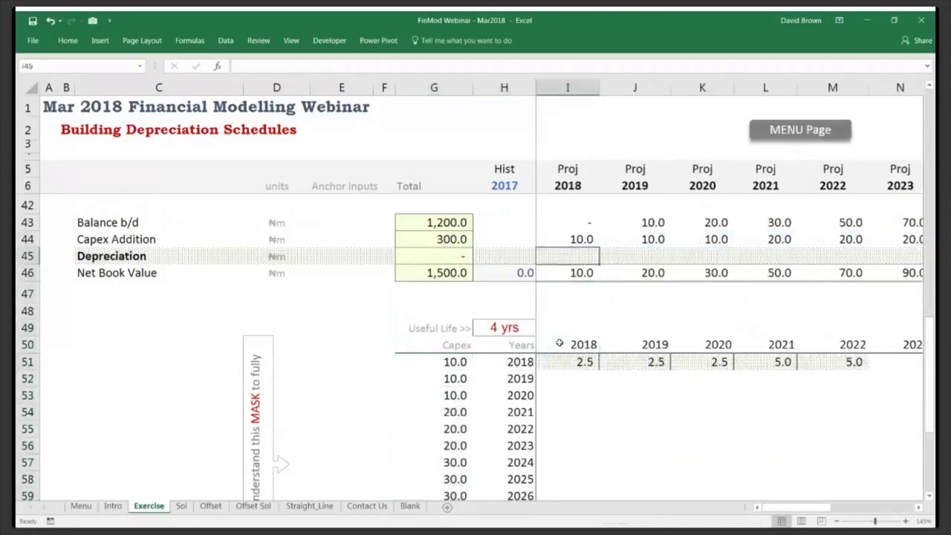
Enter 21 as the 2018 Capex Addition in I44 to test the transposed column.
{"action": "key", "text": "shift+Right"}
{"action": "key", "text": "shift+Right"}
{"action": "key", "text": "shift+Right"}
{"action": "key", "text": "Down"}
{"action": "key", "text": "Down"}
{"action": "key", "text": "Down"}
{"action": "key", "text": "Left"}
{"action": "key", "text": "Down"}
{"action": "key", "text": "Down"}
{"action": "key", "text": "Down"}
{"action": "key", "text": "Down"}
{"action": "key", "text": "Left"}
{"action": "key", "text": "shift+Down"}
{"action": "key", "text": "shift+Down"}
{"action": "key", "text": "shift+Down"}
{"action": "key", "text": "shift+Down"}
{"action": "key", "text": "shift+Down"}
{"action": "key", "text": "shift+Down"}
{"action": "key", "text": "shift+Down"}
{"action": "key", "text": "Right"}
{"action": "key", "text": "Right"}
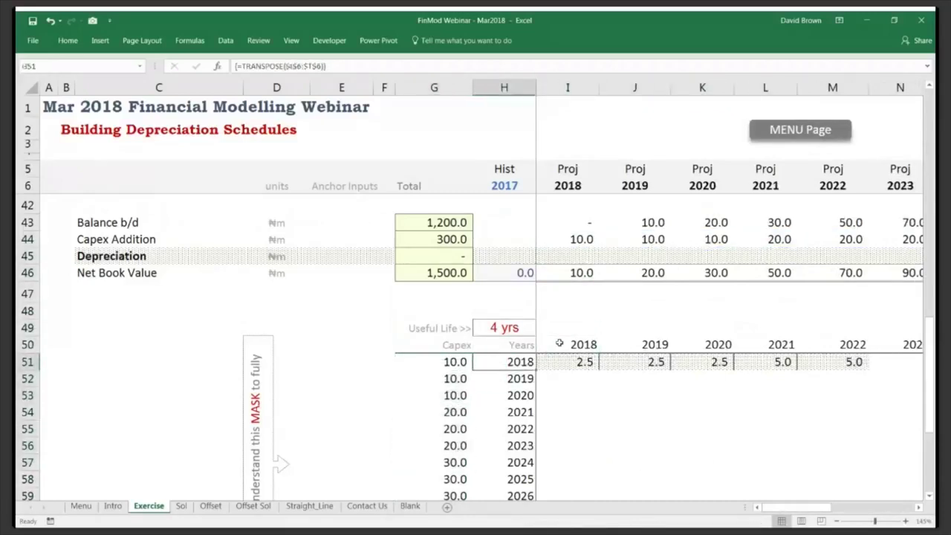
{"action": "key", "text": "Up"}
{"action": "key", "text": "Up"}
{"action": "key", "text": "Up"}
{"action": "key", "text": "Up"}
{"action": "key", "text": "Up"}
{"action": "key", "text": "Up"}
{"action": "key", "text": "Up"}
{"action": "key", "text": "Up"}
{"action": "key", "text": "Down"}
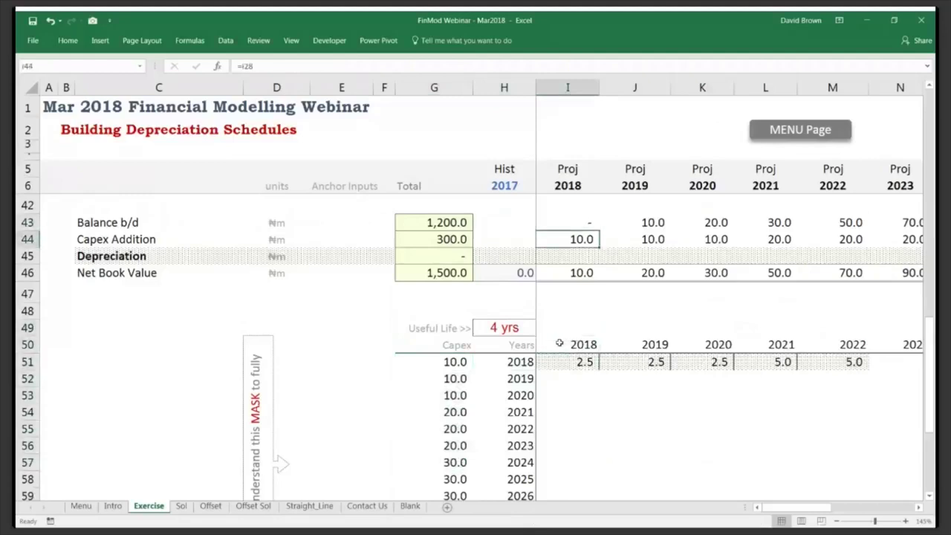
{"action": "type", "text": "21"}
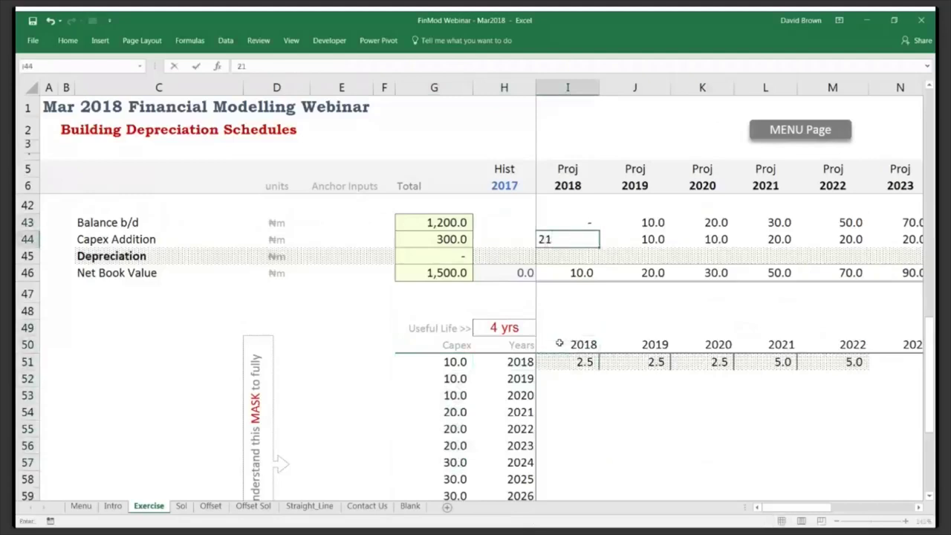
{"action": "key", "text": "Return"}
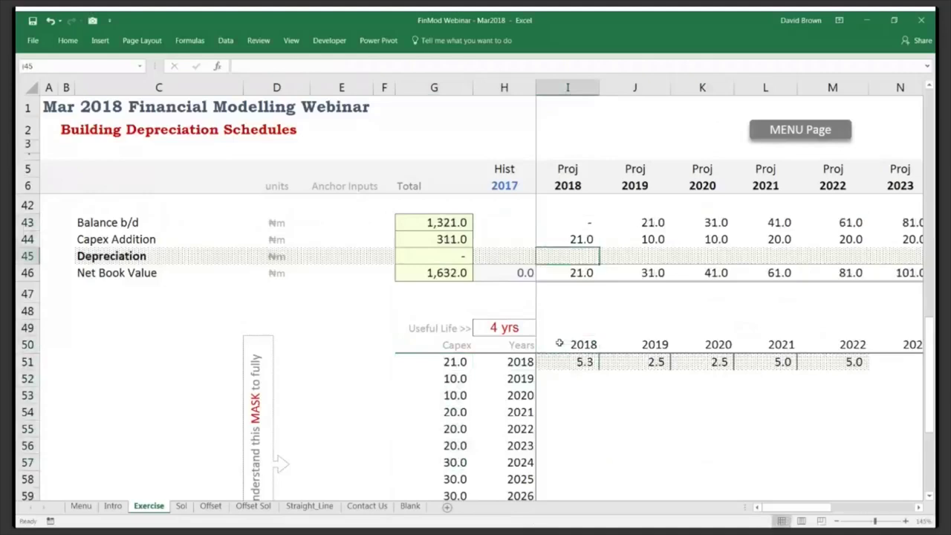
Enter 33 as the 2019 Capex Addition and check the transposed Capex values update.
{"action": "left_click", "coordinate": [457, 364]}
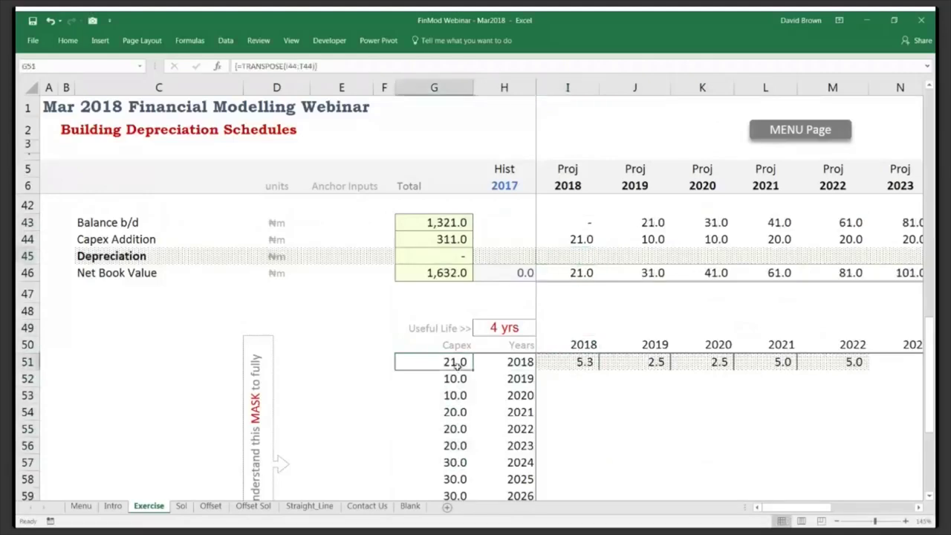
{"action": "left_click", "coordinate": [635, 241]}
{"action": "type", "text": "33"}
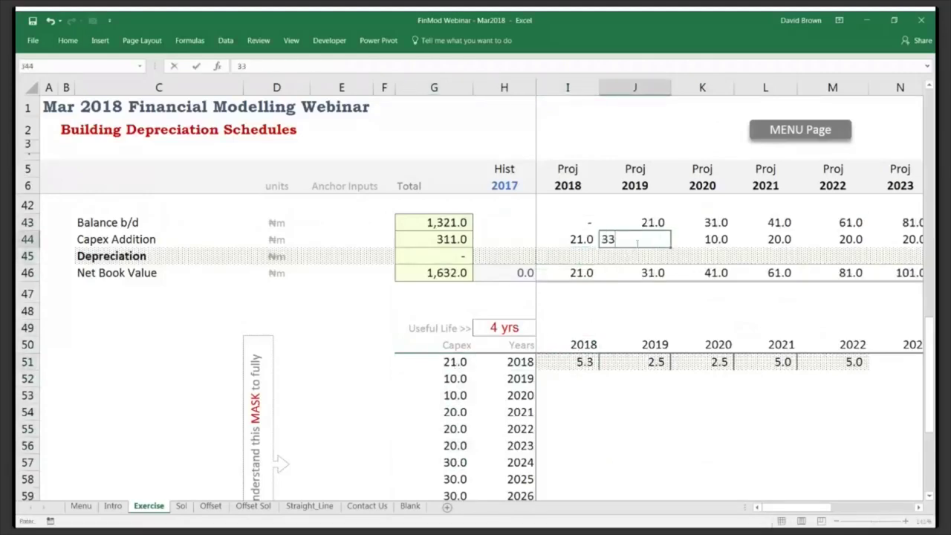
{"action": "key", "text": "Return"}
{"action": "left_click_drag", "start_coordinate": [466, 378], "coordinate": [514, 361]}
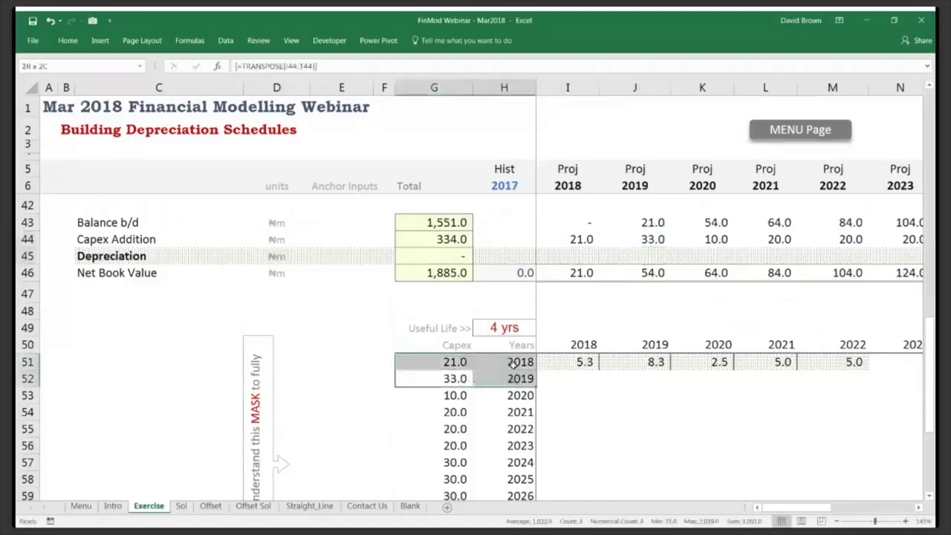
{"action": "left_click", "coordinate": [458, 364]}
{"action": "left_click", "coordinate": [461, 378]}
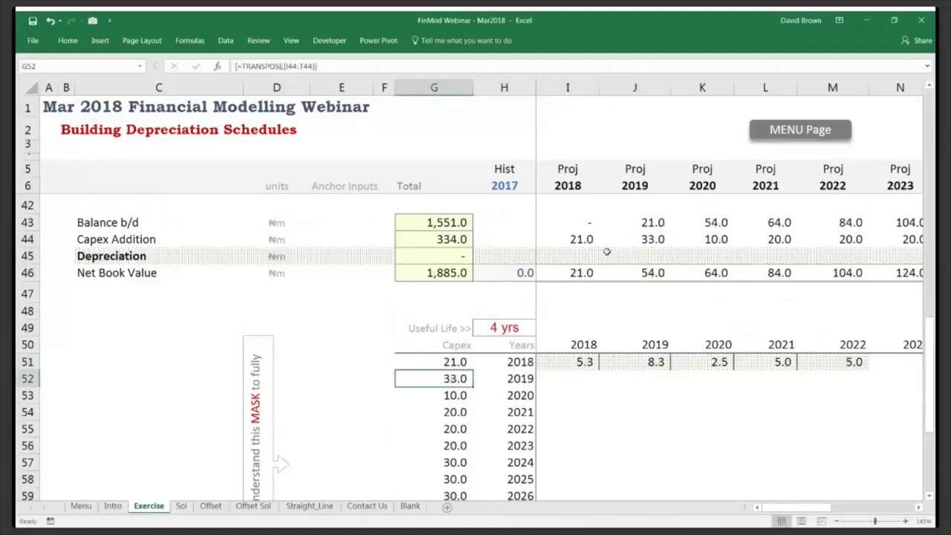
Copy the 2020 capex addition of 10.0 into the 2018 and 2019 cells.
{"action": "left_click", "coordinate": [711, 236]}
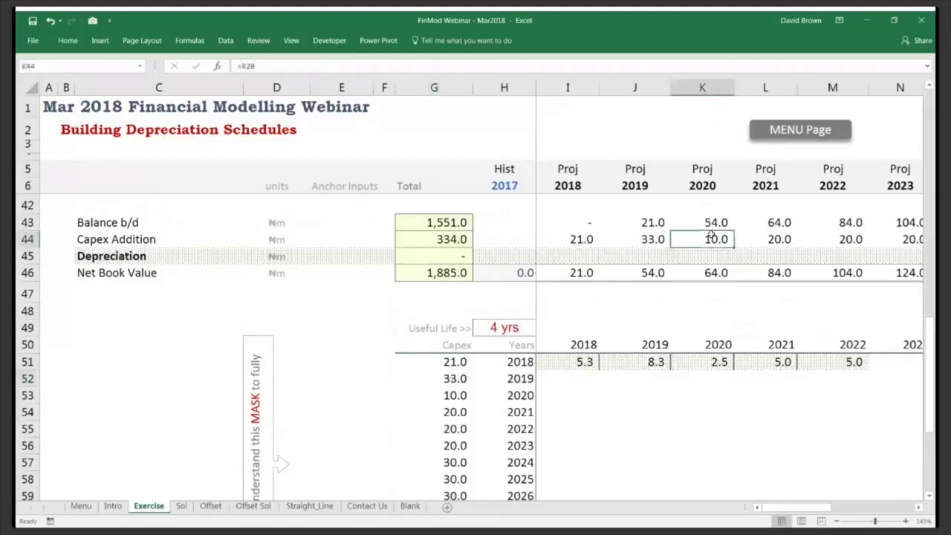
{"action": "key", "text": "ctrl+c"}
{"action": "key", "text": "Left"}
{"action": "key", "text": "shift+Left"}
{"action": "key", "text": "Return"}
{"action": "key", "text": "Down"}
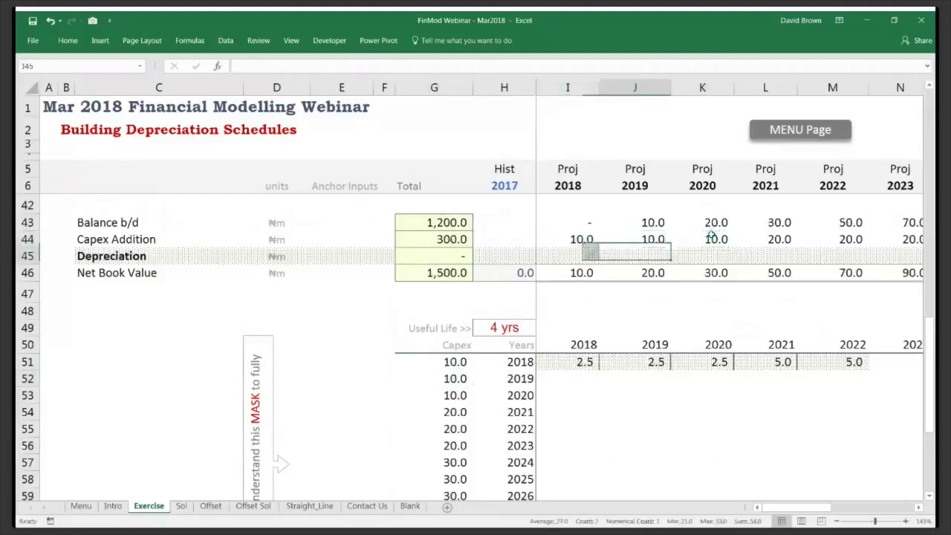
{"action": "left_click", "coordinate": [587, 375]}
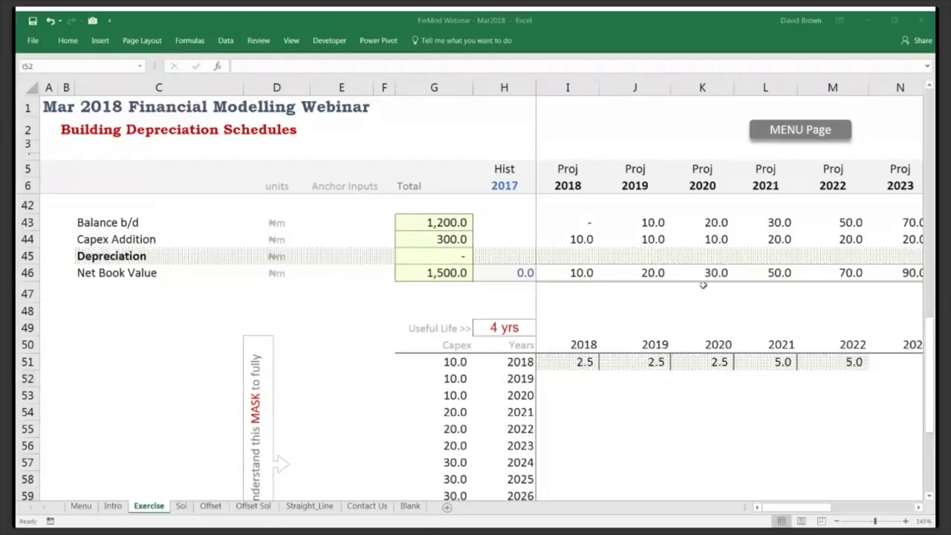
Enter =$G51/$H$49 in I51 as the 2018 depreciation formula.
{"action": "left_click", "coordinate": [583, 376]}
{"action": "left_click", "coordinate": [584, 362]}
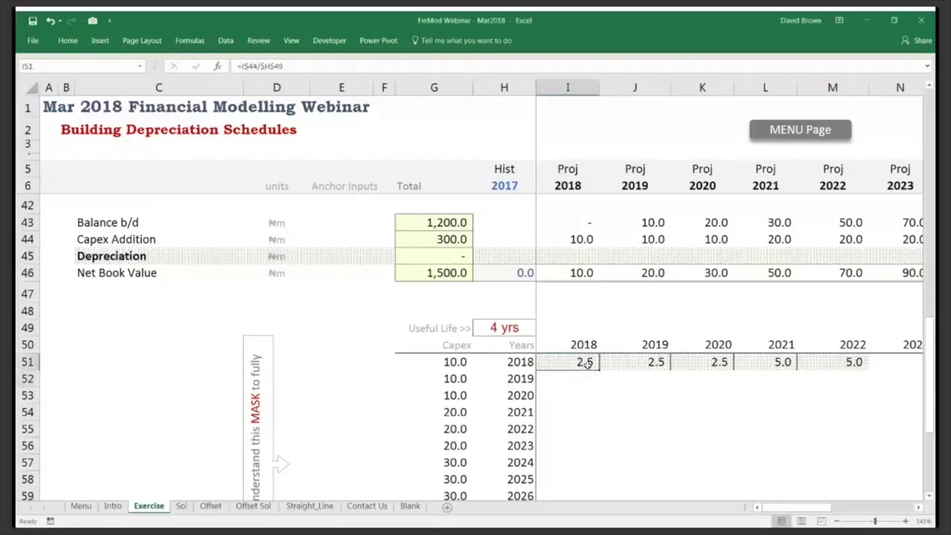
{"action": "key", "text": "F2"}
{"action": "type", "text": "="}
{"action": "key", "text": "Escape"}
{"action": "type", "text": "="}
{"action": "key", "text": "Left"}
{"action": "key", "text": "Left"}
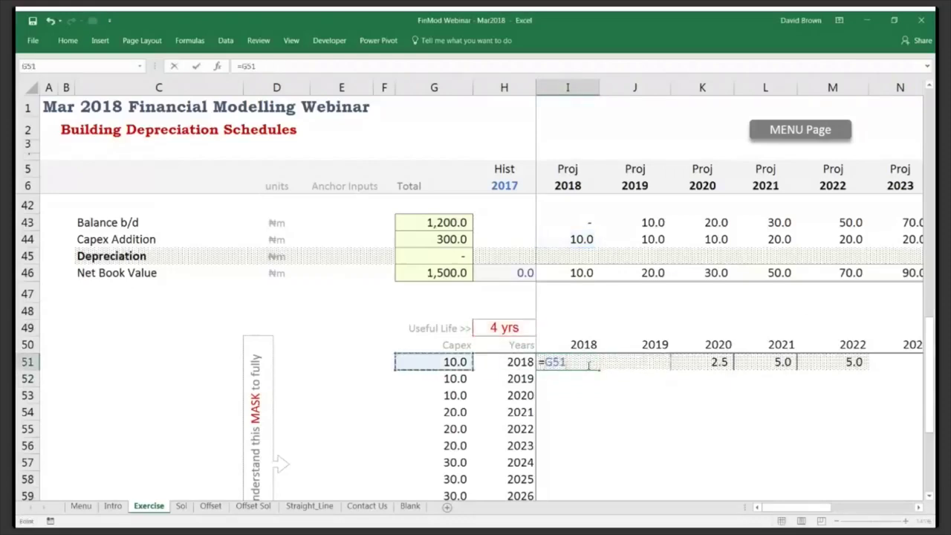
{"action": "key", "text": "F4"}
{"action": "key", "text": "F4"}
{"action": "key", "text": "F4"}
{"action": "type", "text": "/"}
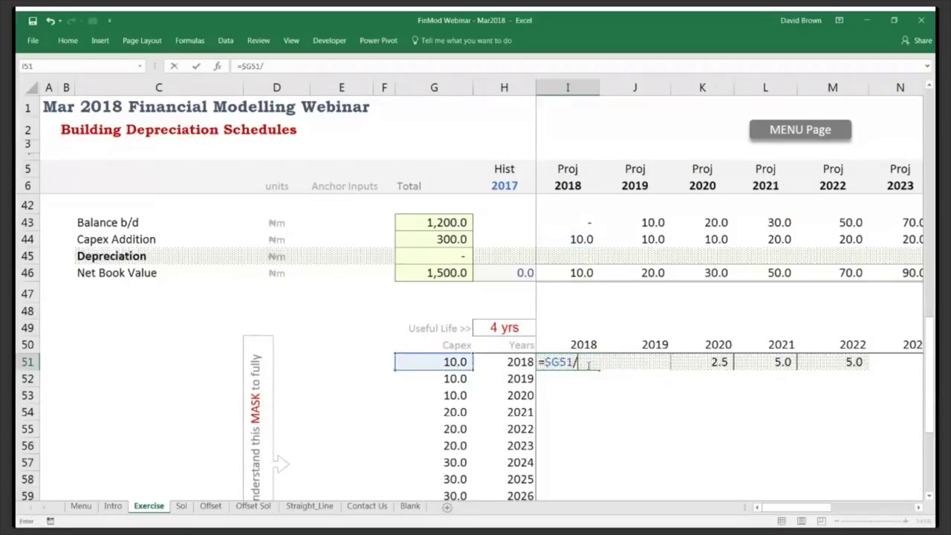
{"action": "key", "text": "Up"}
{"action": "key", "text": "Up"}
{"action": "key", "text": "Left"}
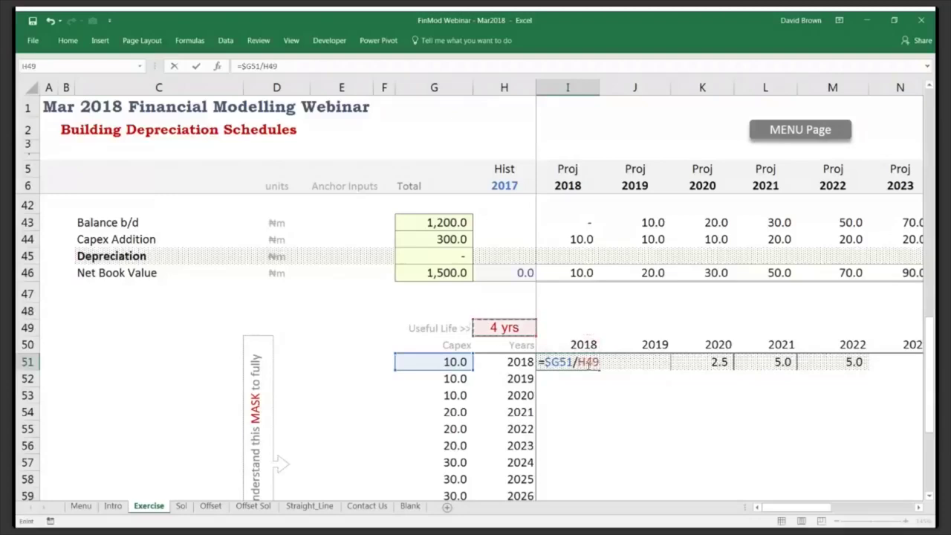
{"action": "key", "text": "F4"}
{"action": "key", "text": "ctrl+Return"}
Paste the I51 formula across row 51 through 2029 and check it shows 2.5.
{"action": "key", "text": "ctrl+c"}
{"action": "key", "text": "shift+Right"}
{"action": "key", "text": "shift+Right"}
{"action": "key", "text": "shift+Right"}
{"action": "key", "text": "shift+Right"}
{"action": "key", "text": "shift+Right"}
{"action": "key", "text": "shift+Right"}
{"action": "key", "text": "shift+Right"}
{"action": "key", "text": "shift+Right"}
{"action": "key", "text": "shift+Right"}
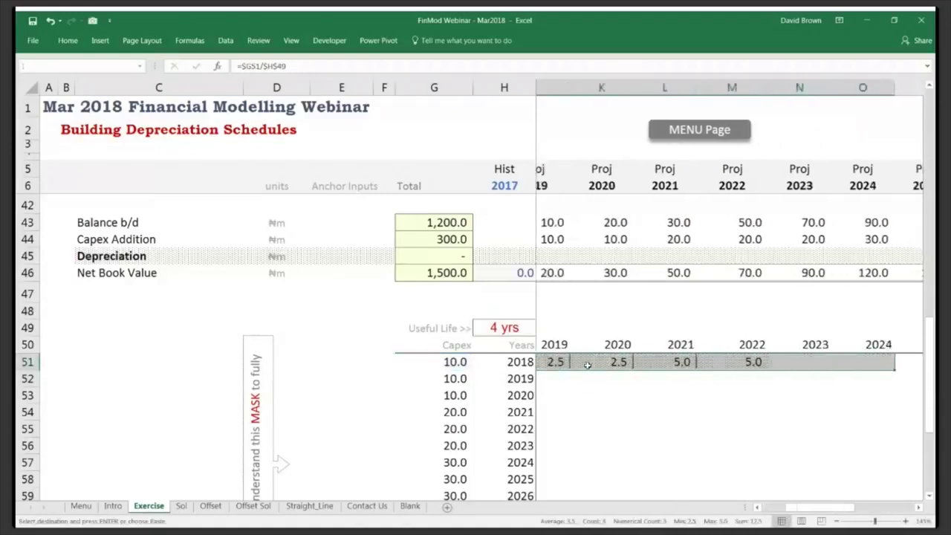
{"action": "key", "text": "shift+Right"}
{"action": "key", "text": "shift+Right"}
{"action": "key", "text": "Return"}
{"action": "key", "text": "shift+BackSpace"}
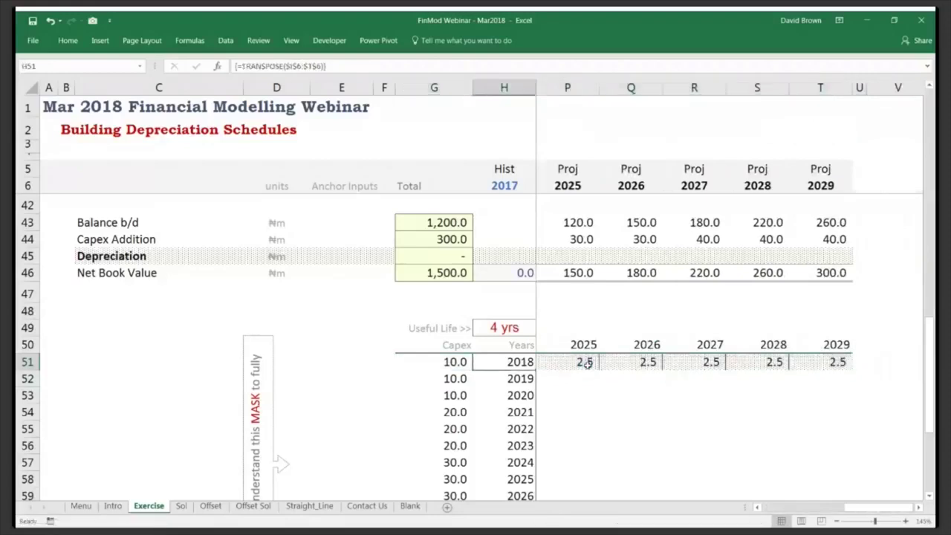
{"action": "key", "text": "ctrl+BackSpace"}
{"action": "key", "text": "Right"}
{"action": "key", "text": "Left"}
{"action": "key", "text": "Right"}
{"action": "key", "text": "Right"}
{"action": "key", "text": "Right"}
{"action": "key", "text": "Right"}
{"action": "key", "text": "Left"}
{"action": "key", "text": "Left"}
{"action": "key", "text": "Left"}
{"action": "key", "text": "Left"}
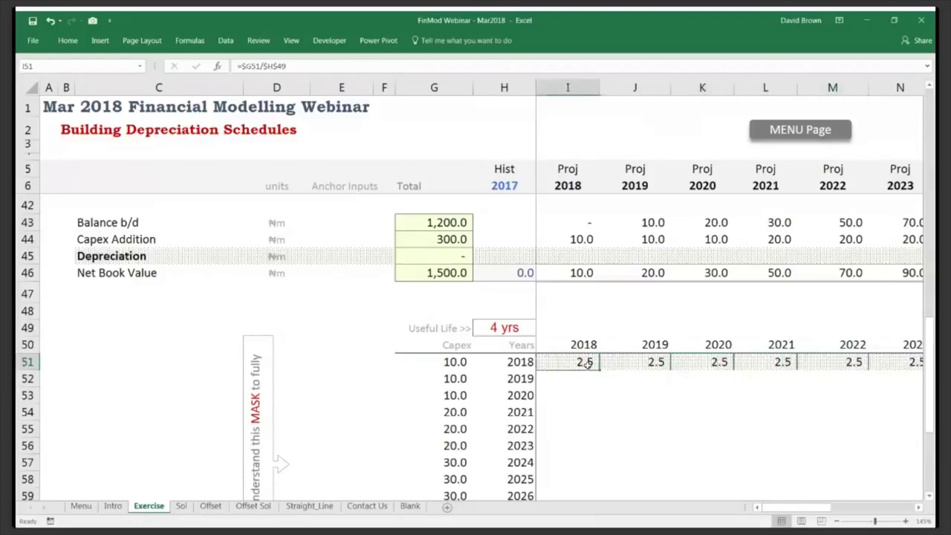
{"action": "key", "text": "ctrl+c"}
{"action": "key", "text": "Down"}
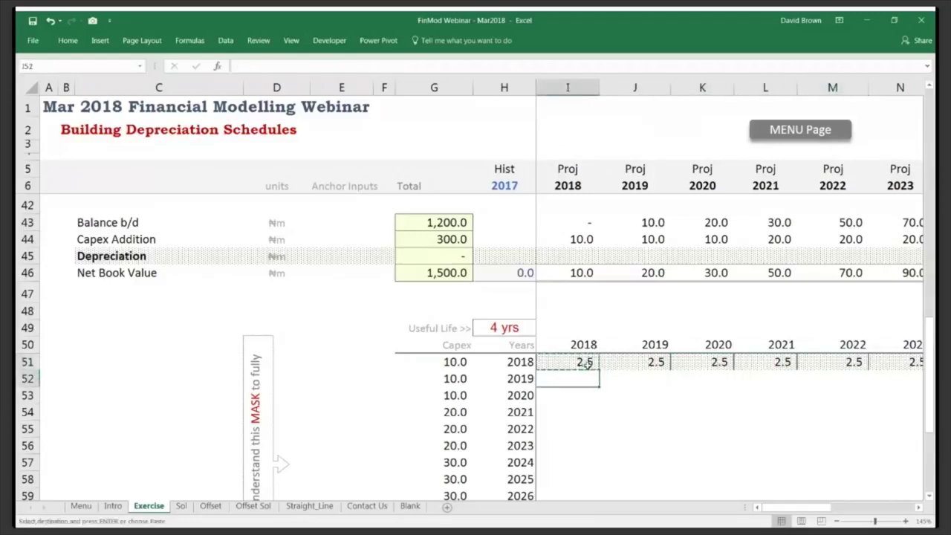
Paste the depreciation formula down I52:I62 and fill I51:T62 right across 2018–2029 with Ctrl+R.
{"action": "key", "text": "shift+Down"}
{"action": "key", "text": "shift+Down"}
{"action": "key", "text": "shift+Down"}
{"action": "key", "text": "shift+Down"}
{"action": "key", "text": "shift+Down"}
{"action": "key", "text": "shift+Down"}
{"action": "key", "text": "shift+Down"}
{"action": "key", "text": "shift+Down"}
{"action": "key", "text": "shift+Down"}
{"action": "key", "text": "shift+Down"}
{"action": "key", "text": "shift+Down"}
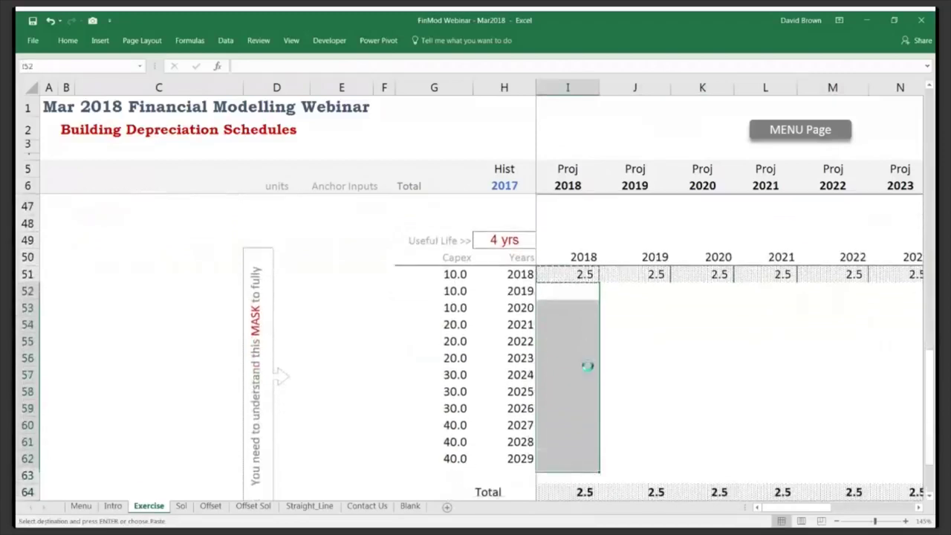
{"action": "key", "text": "Return"}
{"action": "key", "text": "Down"}
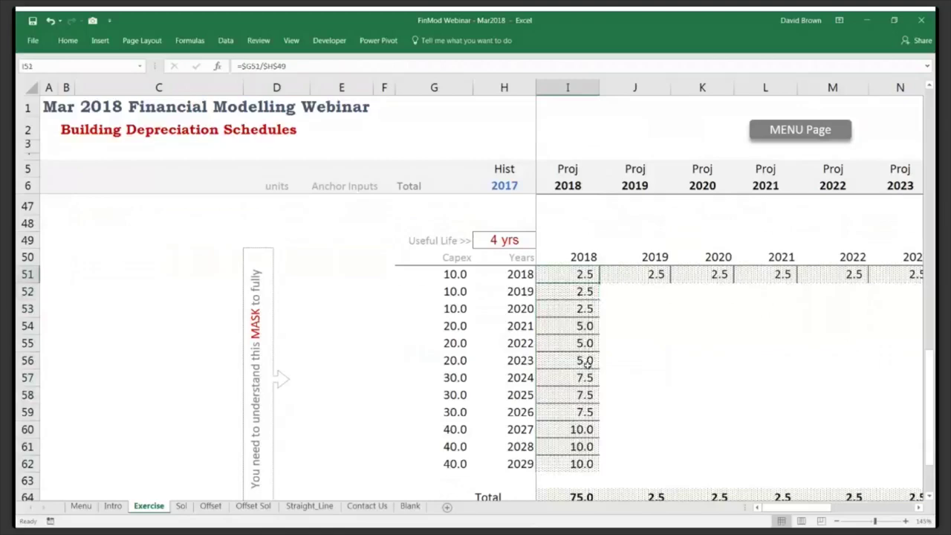
{"action": "key", "text": "ctrl+shift+Down"}
{"action": "key", "text": "shift+Right"}
{"action": "key", "text": "shift+Right"}
{"action": "key", "text": "shift+Right"}
{"action": "key", "text": "shift+Right"}
{"action": "key", "text": "shift+Right"}
{"action": "key", "text": "shift+Right"}
{"action": "key", "text": "shift+Right"}
{"action": "key", "text": "shift+Right"}
{"action": "key", "text": "shift+Right"}
{"action": "key", "text": "shift+Right"}
{"action": "key", "text": "shift+Right"}
{"action": "key", "text": "shift+Right"}
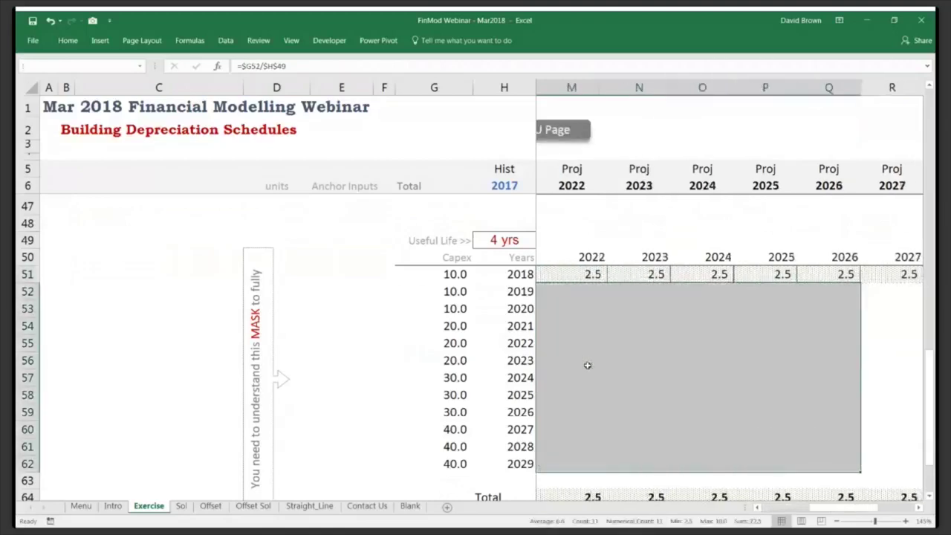
{"action": "key", "text": "shift+Left"}
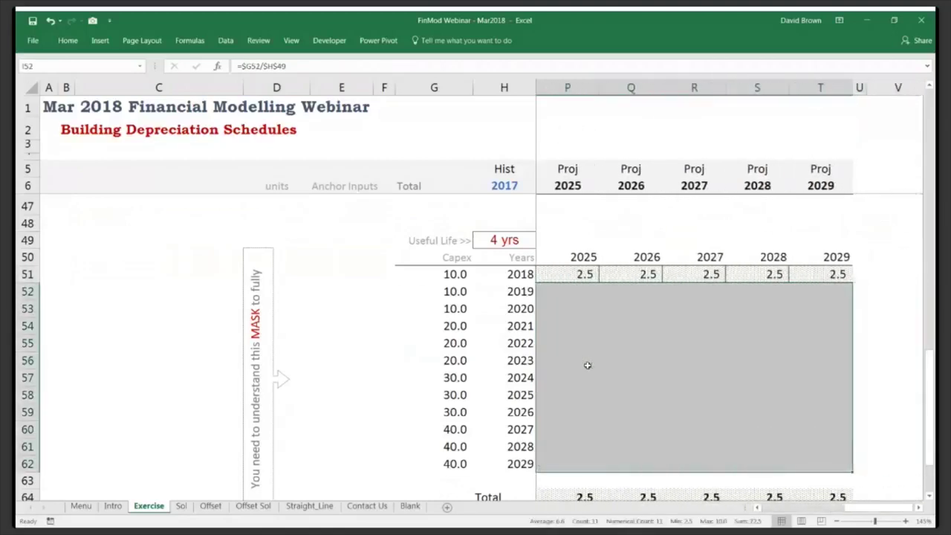
{"action": "key", "text": "ctrl+r"}
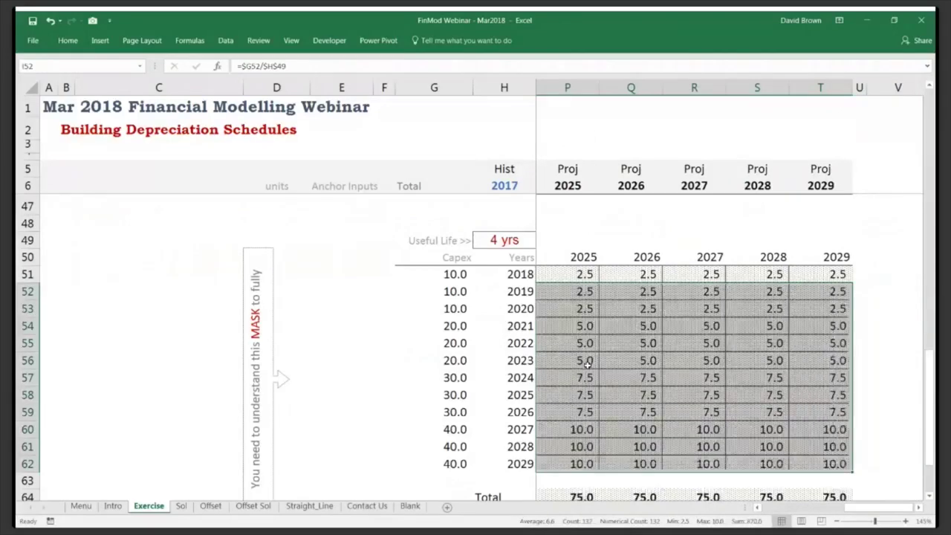
{"action": "key", "text": "ctrl+Left"}
{"action": "key", "text": "Right"}
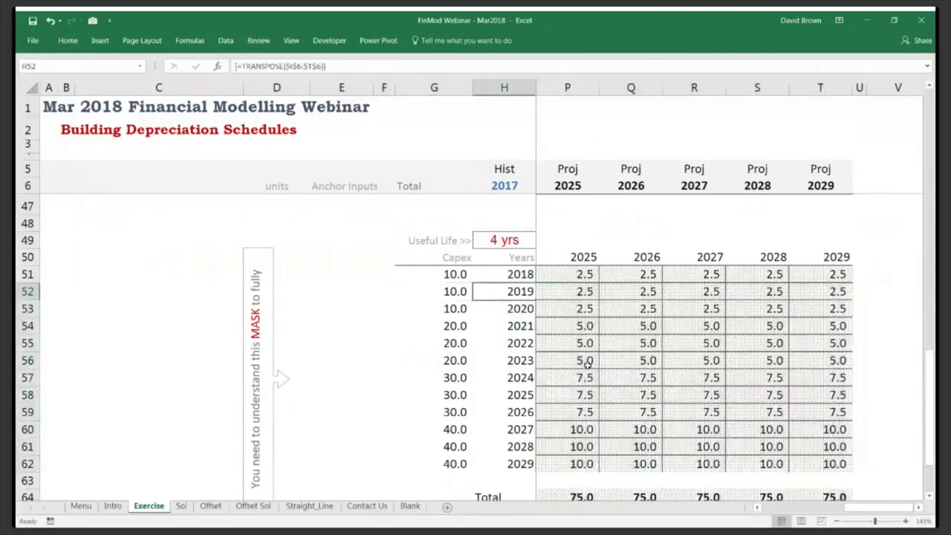
{"action": "key", "text": "Right"}
{"action": "type", "text": "0"}
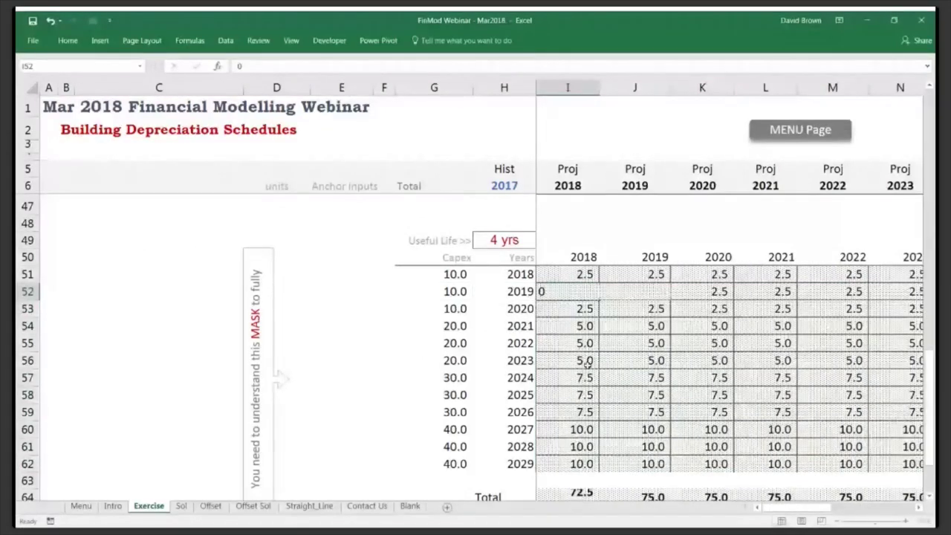
{"action": "key", "text": "Escape"}
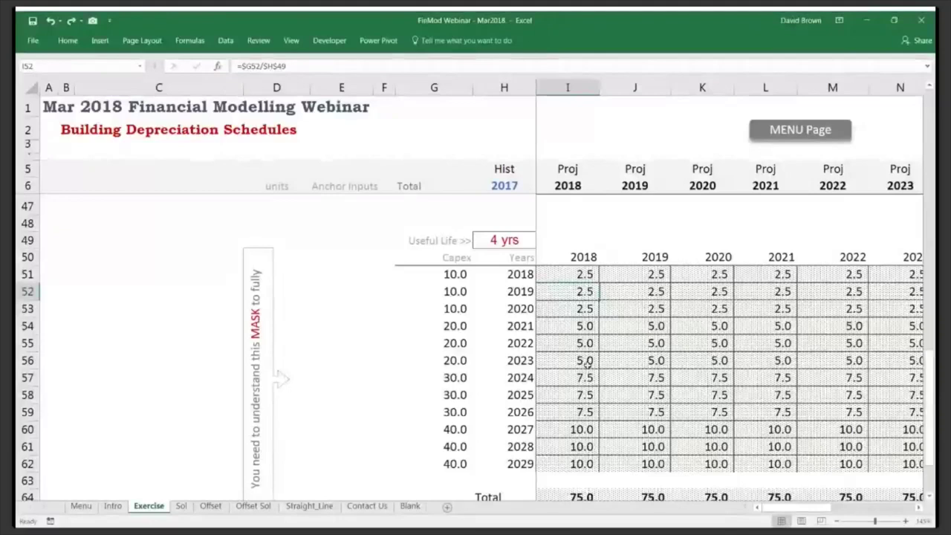
{"action": "key", "text": "Up"}
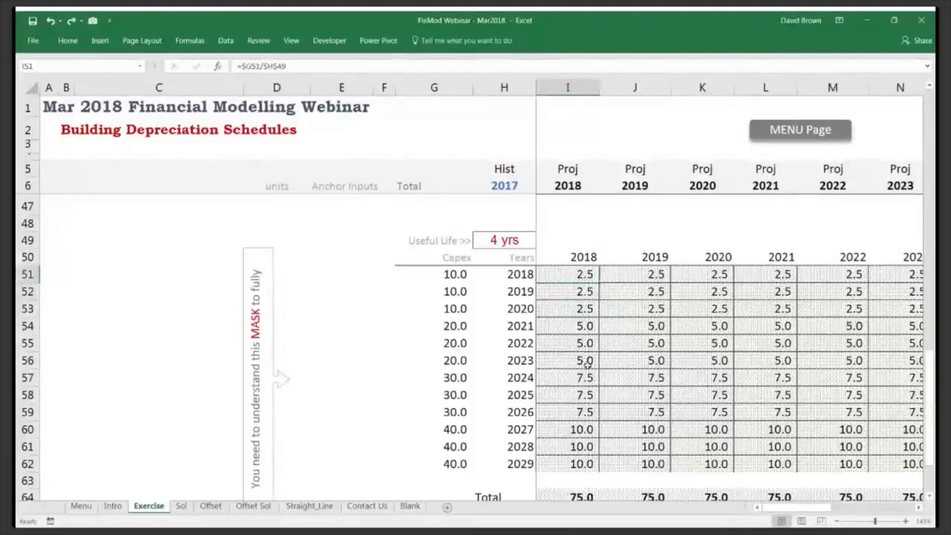
{"action": "key", "text": "Delete"}
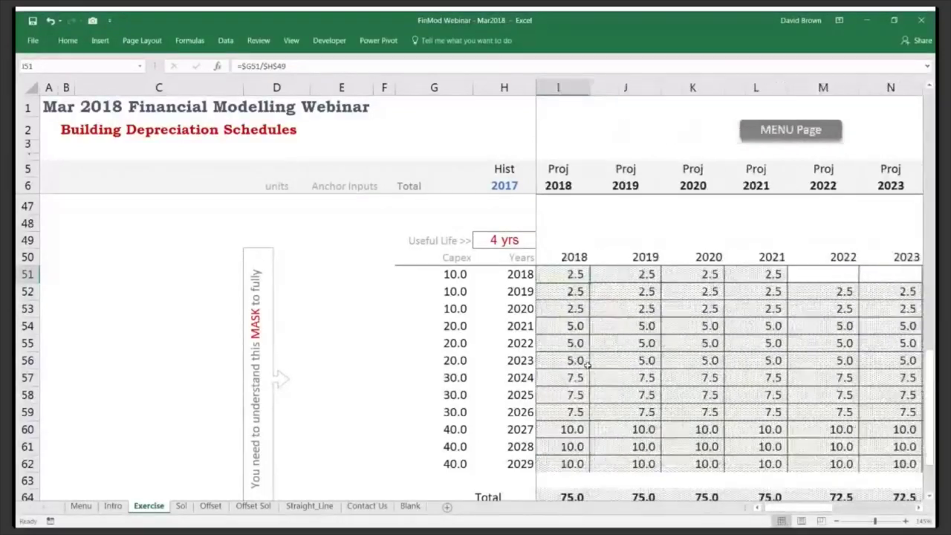
{"action": "key", "text": "Left"}
{"action": "key", "text": "Right"}
{"action": "key", "text": "Down"}
{"action": "key", "text": "Delete"}
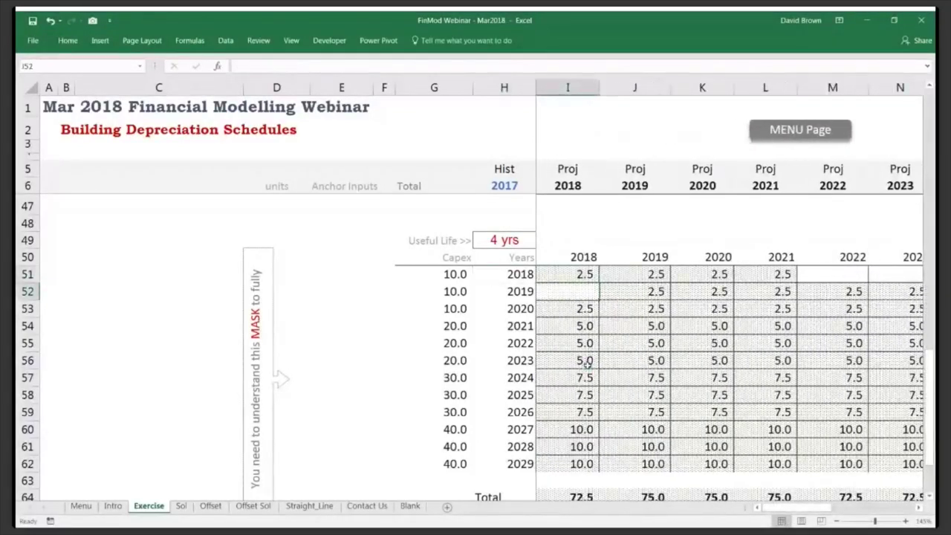
{"action": "key", "text": "Right"}
{"action": "key", "text": "Right"}
{"action": "key", "text": "Right"}
{"action": "key", "text": "Right"}
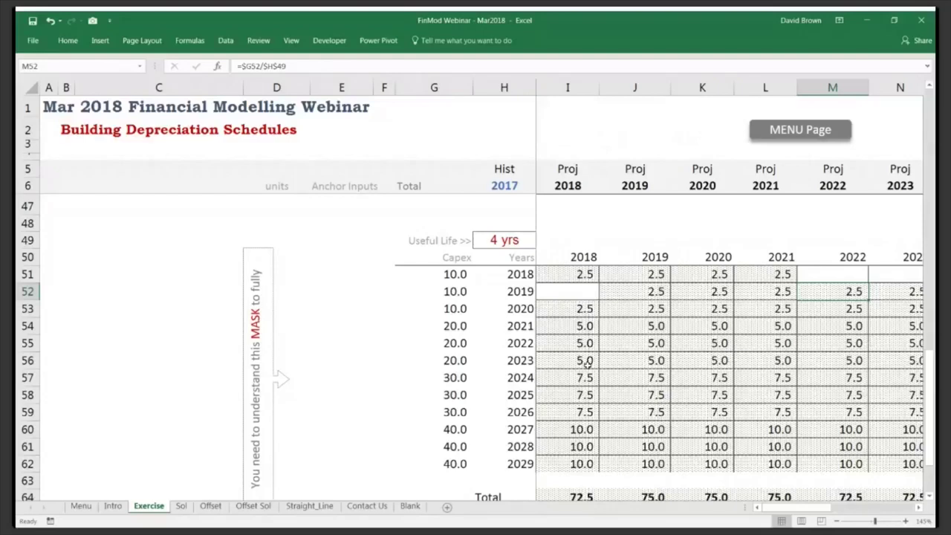
{"action": "key", "text": "Down"}
{"action": "key", "text": "Left"}
{"action": "key", "text": "Left"}
{"action": "key", "text": "Left"}
{"action": "key", "text": "Left"}
{"action": "key", "text": "shift+Right"}
{"action": "key", "text": "Delete"}
{"action": "key", "text": "Down"}
{"action": "key", "text": "shift+Right"}
{"action": "key", "text": "shift+Right"}
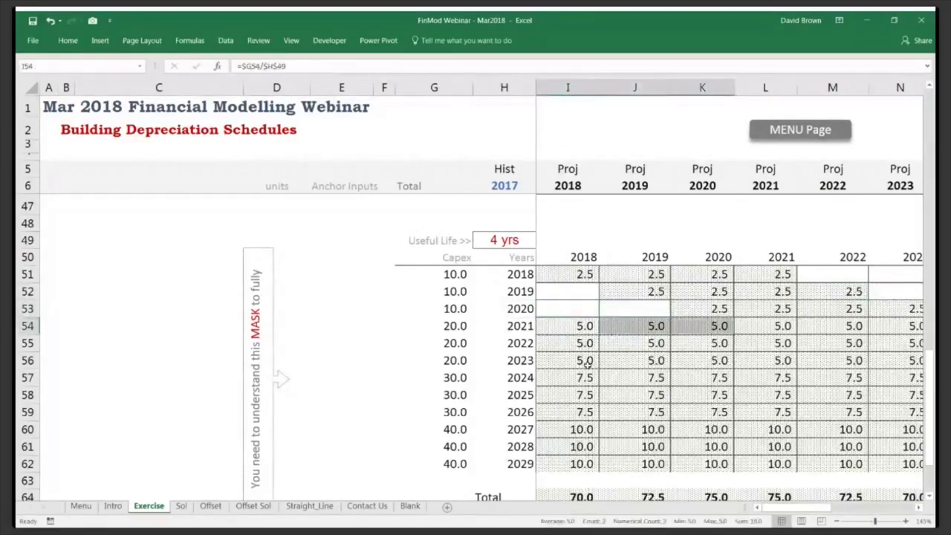
{"action": "key", "text": "Delete"}
{"action": "key", "text": "Down"}
{"action": "key", "text": "shift+Right"}
{"action": "key", "text": "shift+Right"}
{"action": "key", "text": "shift+Right"}
{"action": "key", "text": "Delete"}
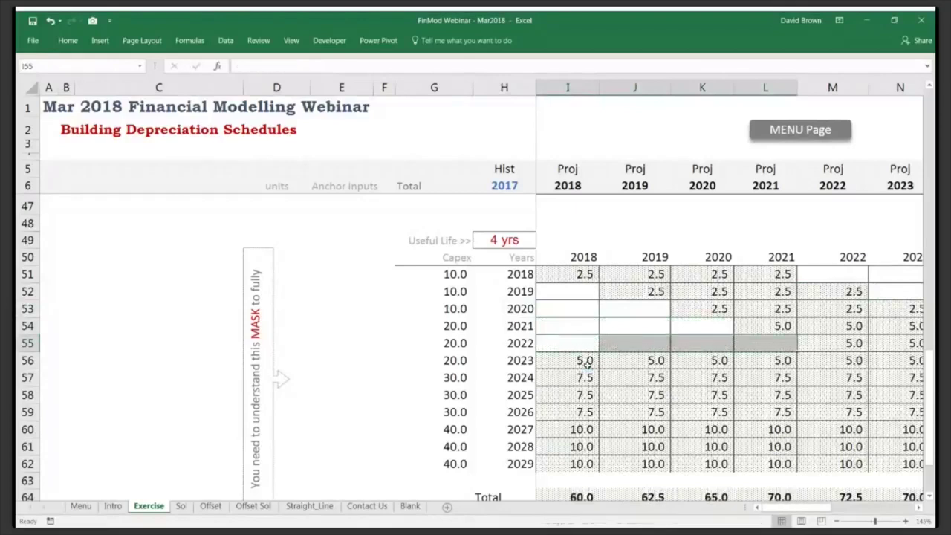
{"action": "key", "text": "Down"}
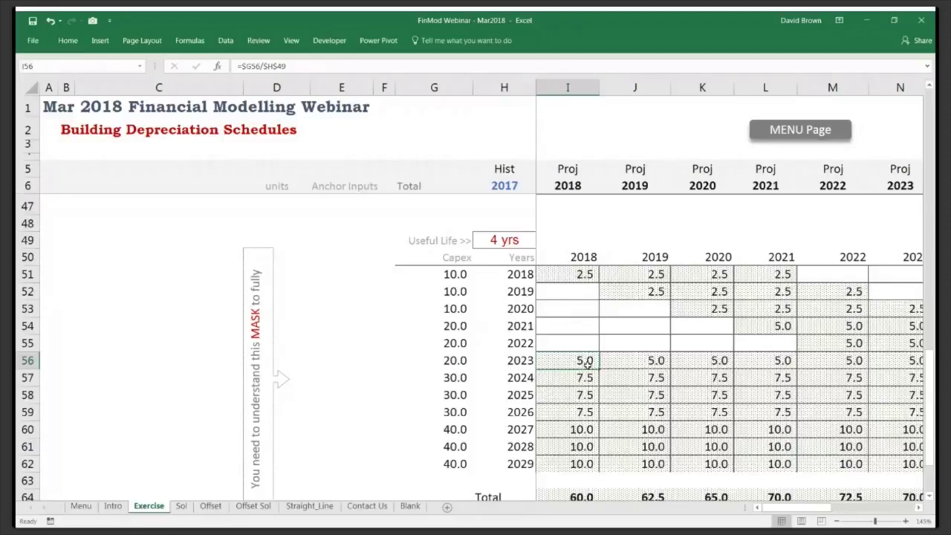
{"action": "key", "text": "shift+Right"}
{"action": "key", "text": "shift+Right"}
{"action": "key", "text": "shift+Right"}
{"action": "key", "text": "Delete"}
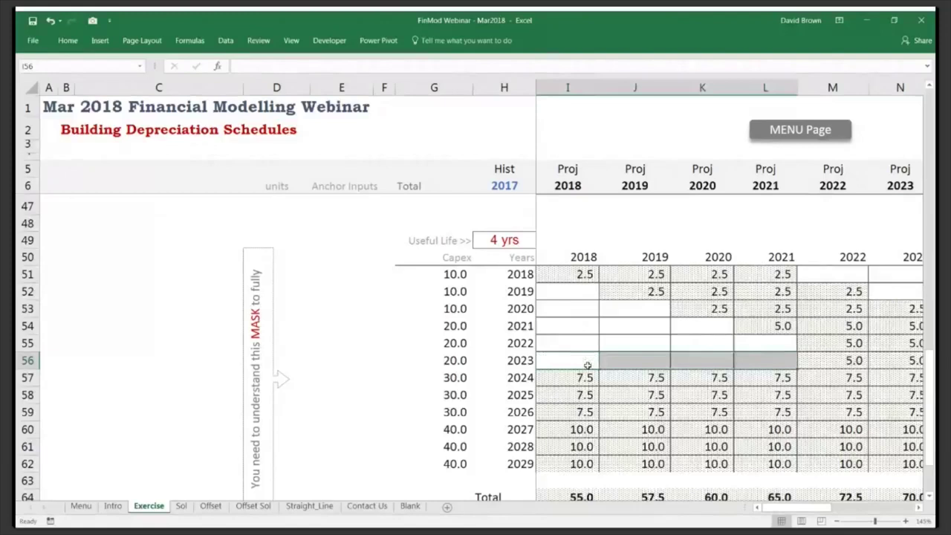
{"action": "key", "text": "shift+Right"}
{"action": "key", "text": "Delete"}
{"action": "key", "text": "Down"}
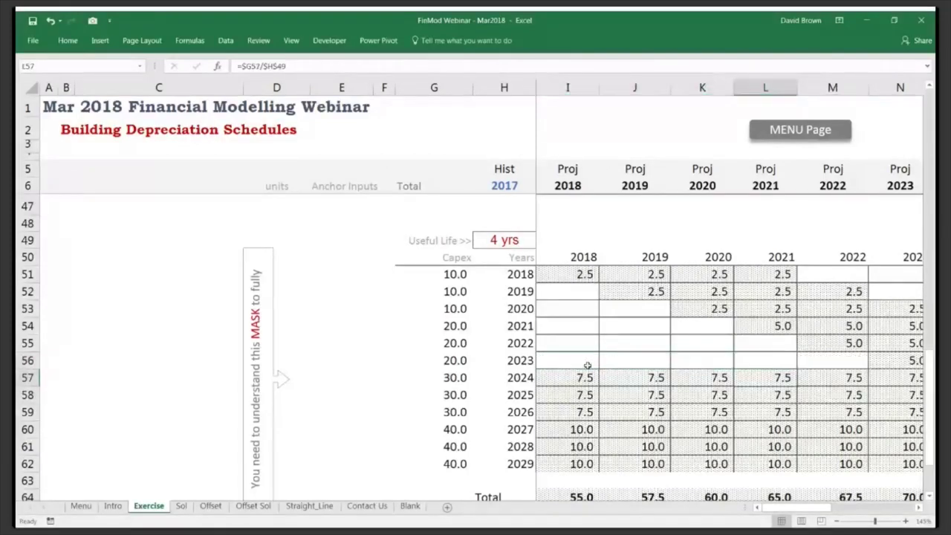
{"action": "key", "text": "Up"}
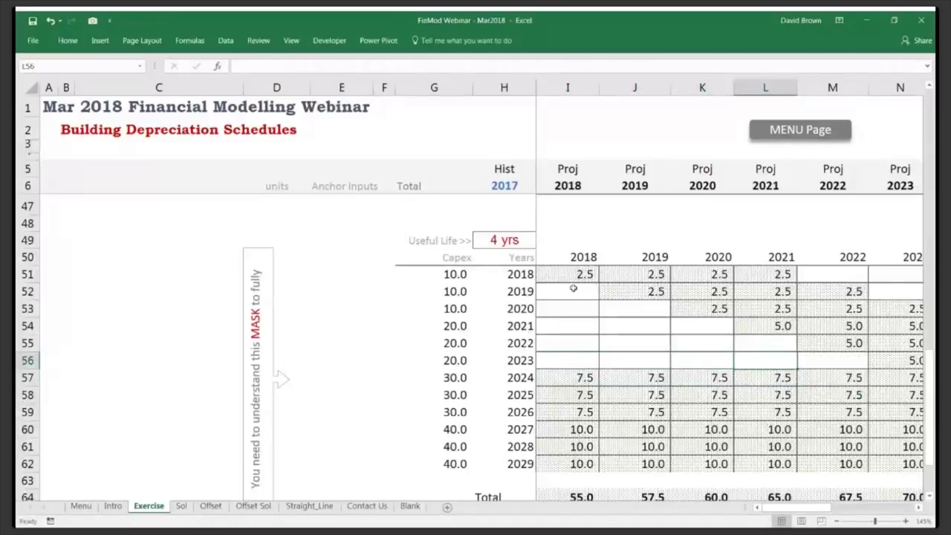
{"action": "left_click_drag", "start_coordinate": [577, 274], "coordinate": [773, 325]}
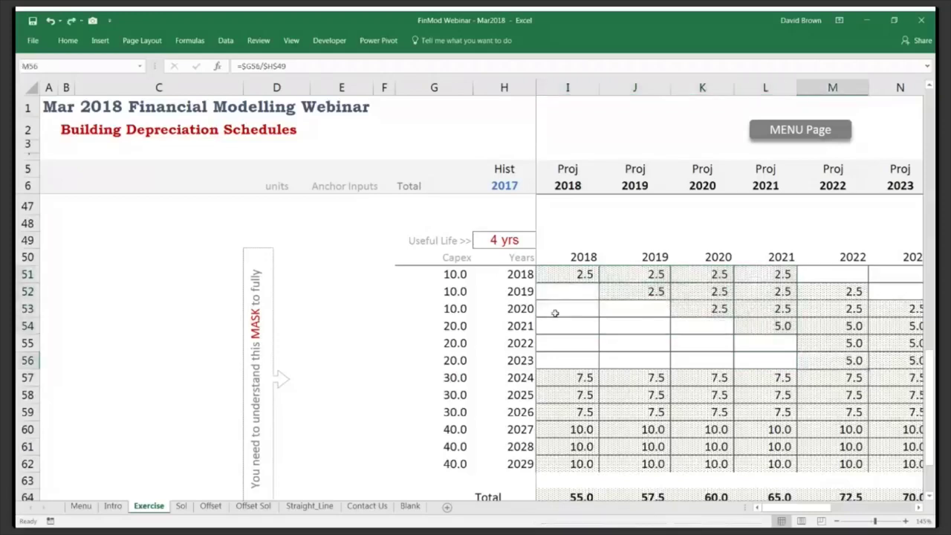
{"action": "left_click", "coordinate": [569, 275]}
{"action": "key", "text": "Left"}
{"action": "key", "text": "Right"}
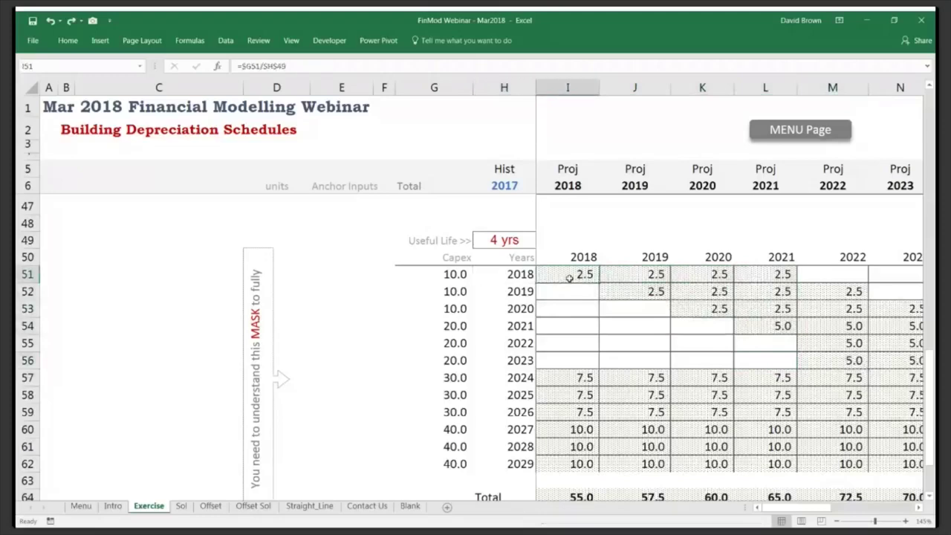
{"action": "key", "text": "shift+Right"}
{"action": "key", "text": "shift+Right"}
{"action": "key", "text": "shift+Right"}
{"action": "key", "text": "shift+Right"}
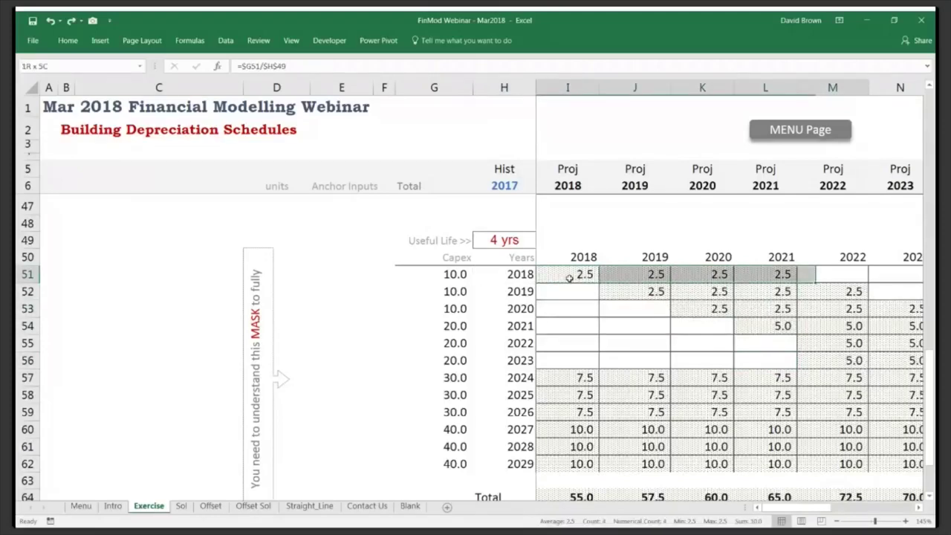
{"action": "key", "text": "Right"}
{"action": "key", "text": "Right"}
{"action": "key", "text": "Right"}
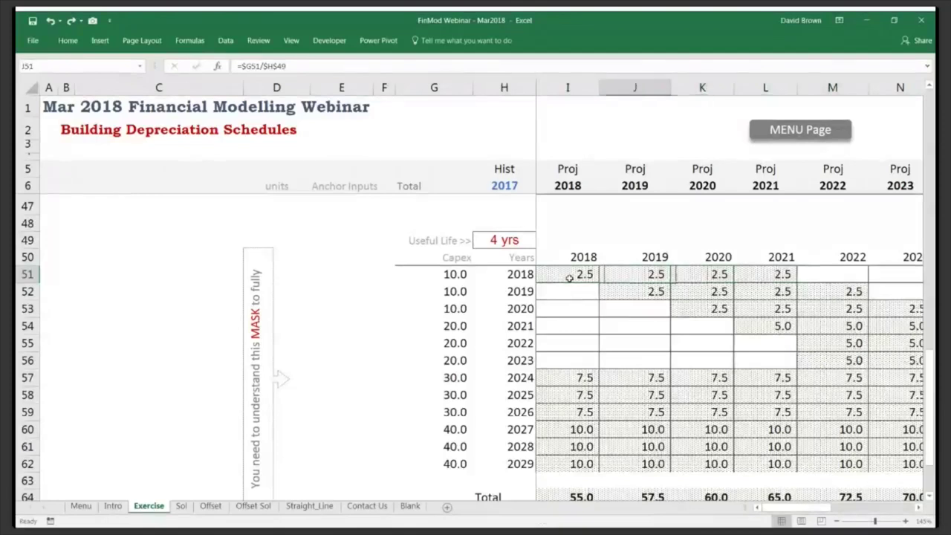
{"action": "key", "text": "Down"}
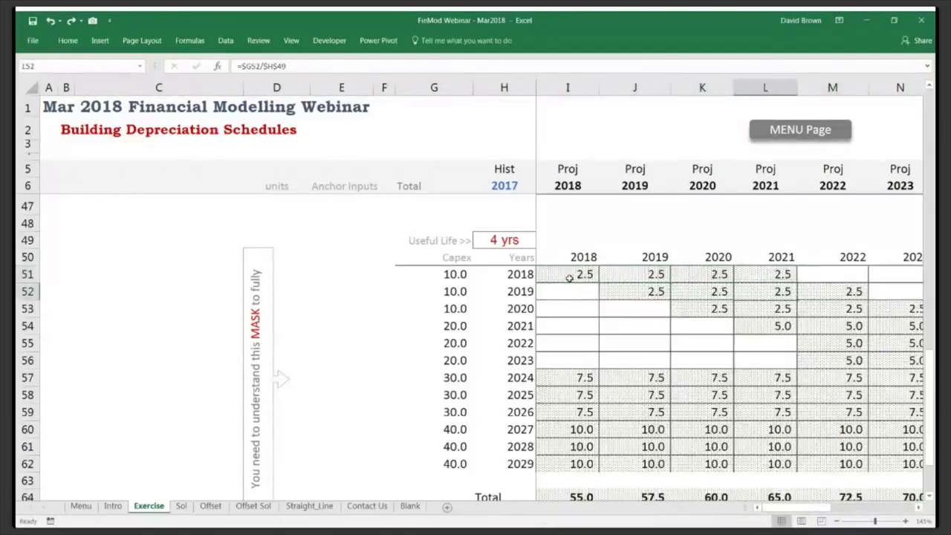
{"action": "key", "text": "Left"}
{"action": "key", "text": "Left"}
{"action": "key", "text": "Left"}
{"action": "key", "text": "Left"}
{"action": "key", "text": "Left"}
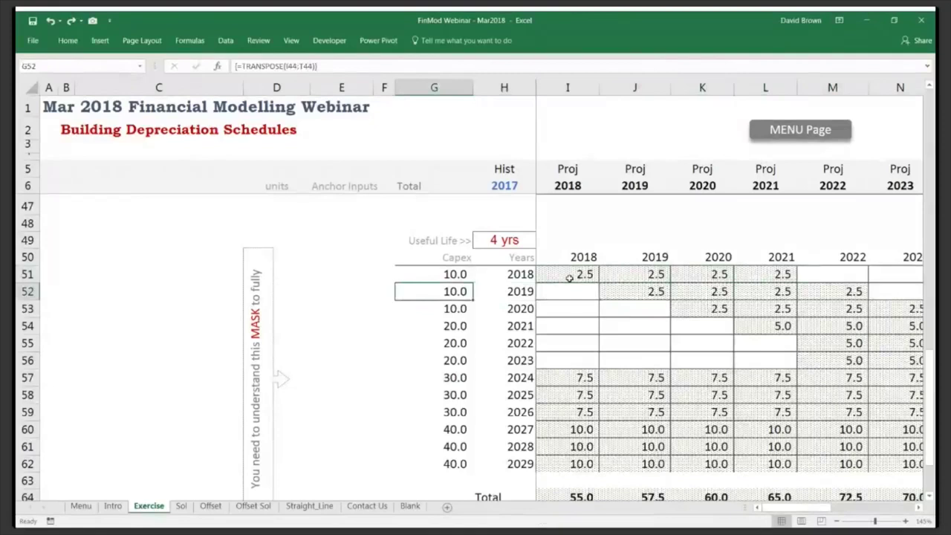
{"action": "key", "text": "Right"}
{"action": "key", "text": "Up"}
{"action": "key", "text": "Up"}
{"action": "key", "text": "Up"}
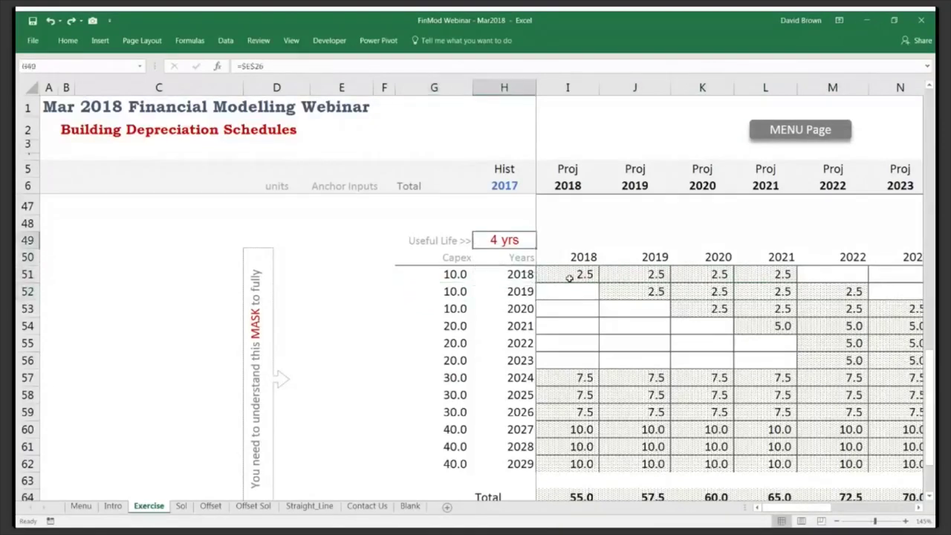
{"action": "key", "text": "Down"}
{"action": "key", "text": "Down"}
{"action": "key", "text": "Down"}
{"action": "key", "text": "Right"}
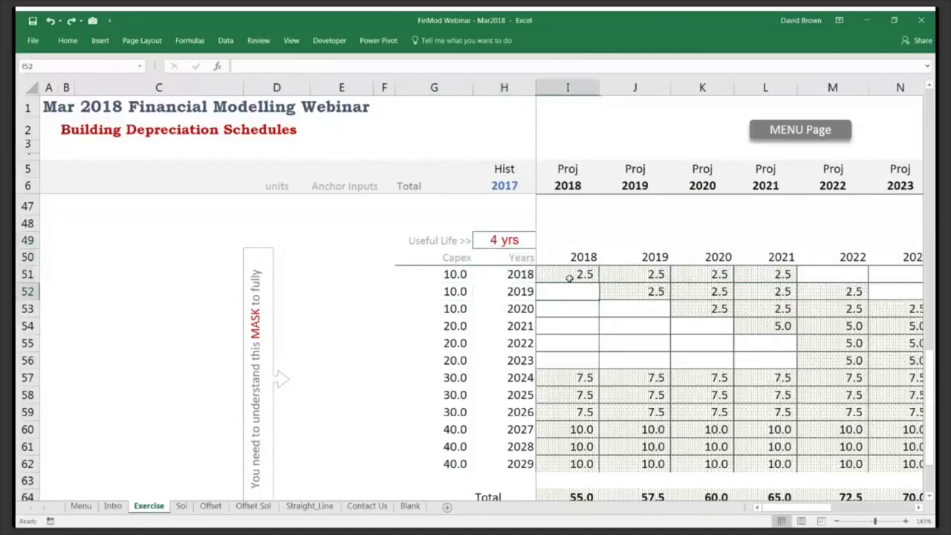
{"action": "key", "text": "Up"}
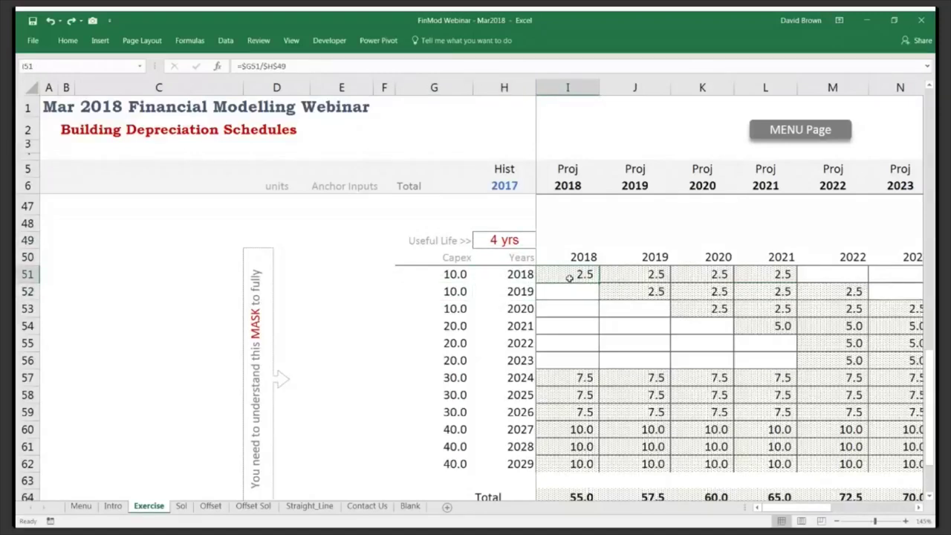
{"action": "key", "text": "Down"}
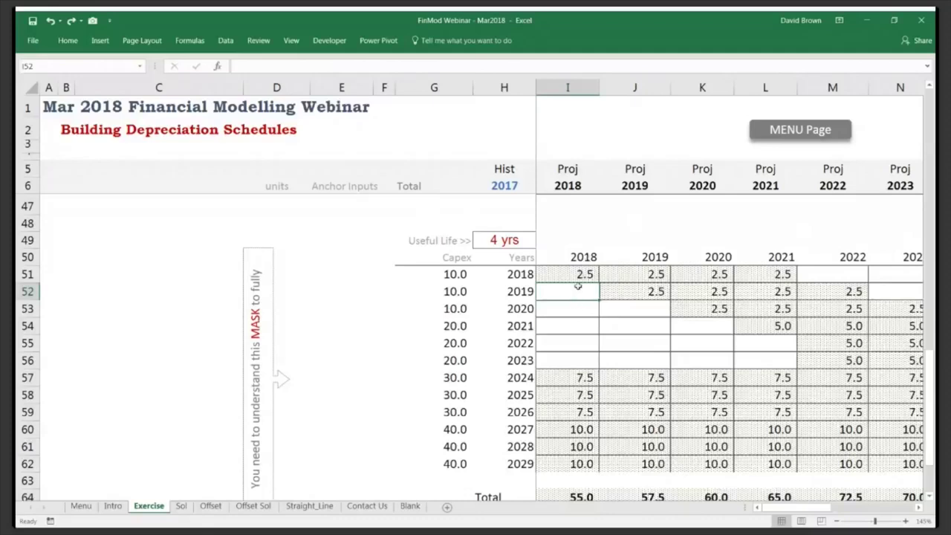
{"action": "key", "text": "Down"}
{"action": "key", "text": "Right"}
{"action": "key", "text": "Up"}
{"action": "key", "text": "Up"}
{"action": "key", "text": "Right"}
{"action": "key", "text": "Right"}
{"action": "key", "text": "Right"}
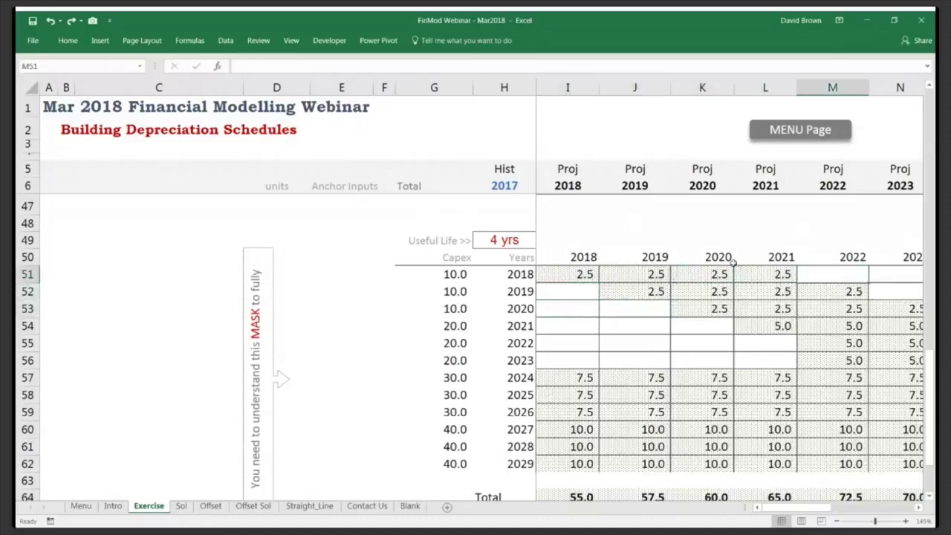
{"action": "left_click", "coordinate": [578, 295]}
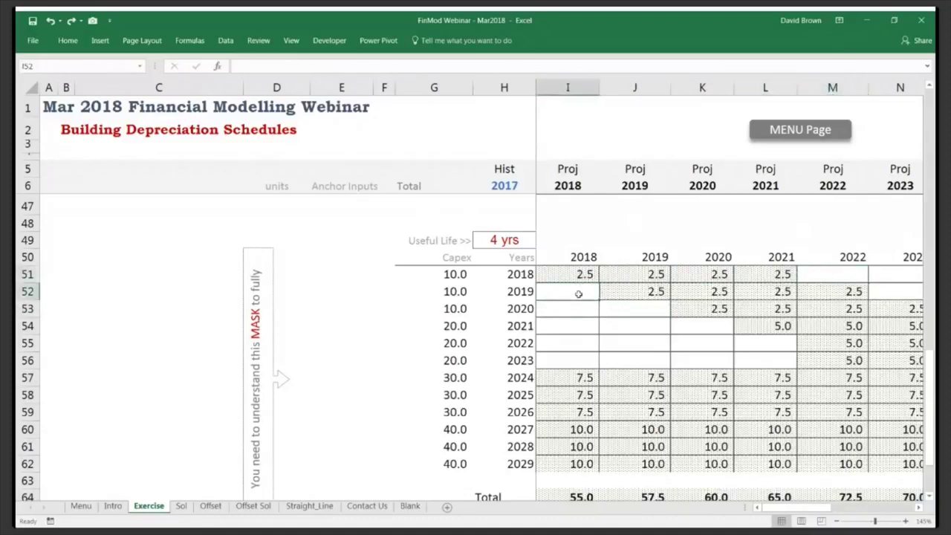
{"action": "left_click", "coordinate": [575, 308]}
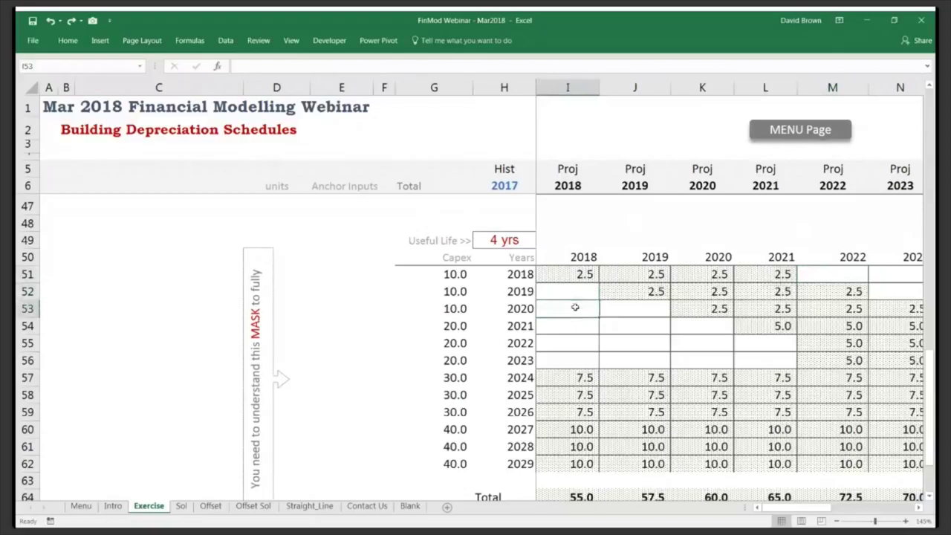
{"action": "left_click", "coordinate": [635, 306]}
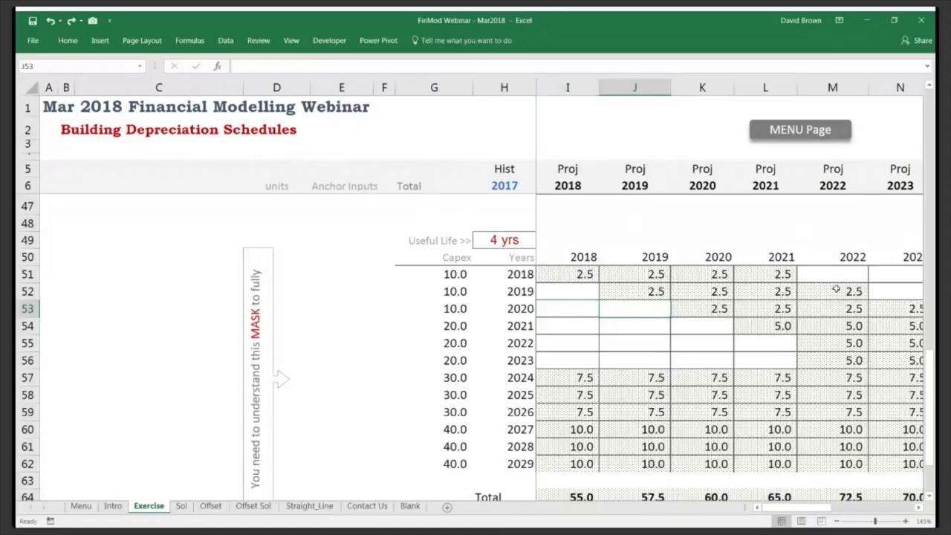
{"action": "left_click", "coordinate": [885, 291]}
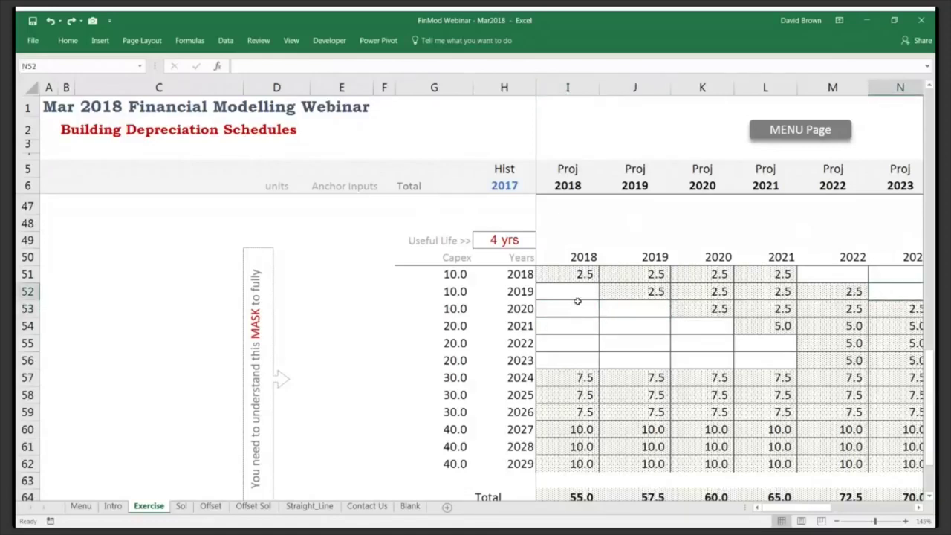
{"action": "left_click", "coordinate": [612, 306]}
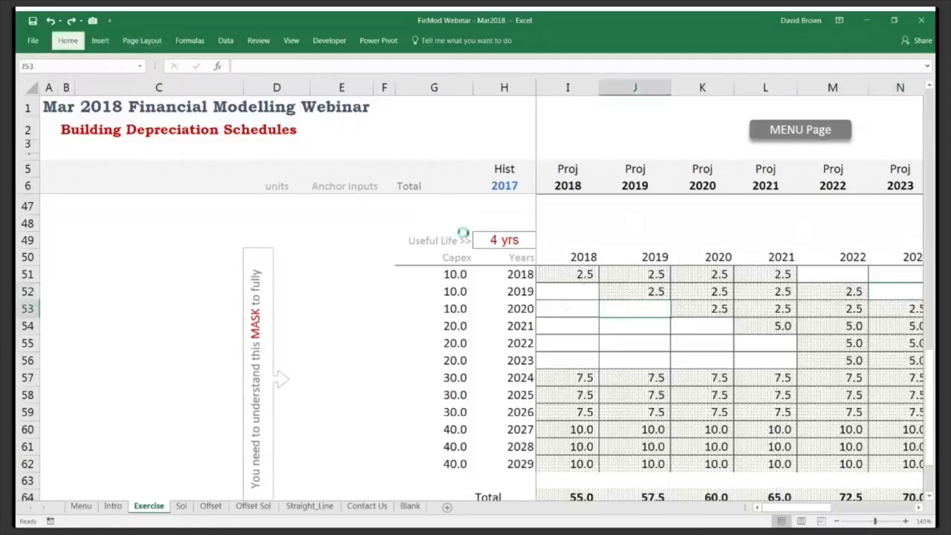
Fill J53 yellow, highlight column J and row 53, and start a new formula in J53.
{"action": "key", "text": "F4"}
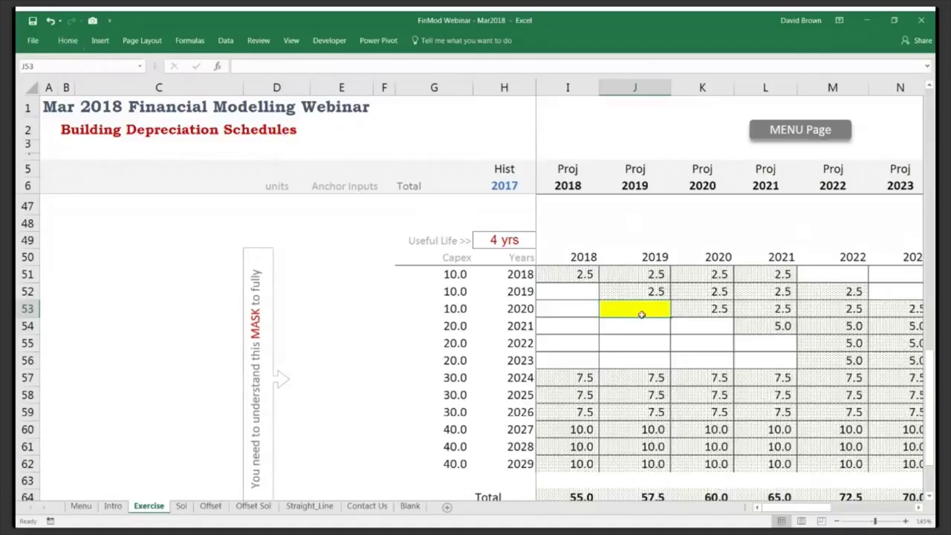
{"action": "key", "text": "ctrl+space"}
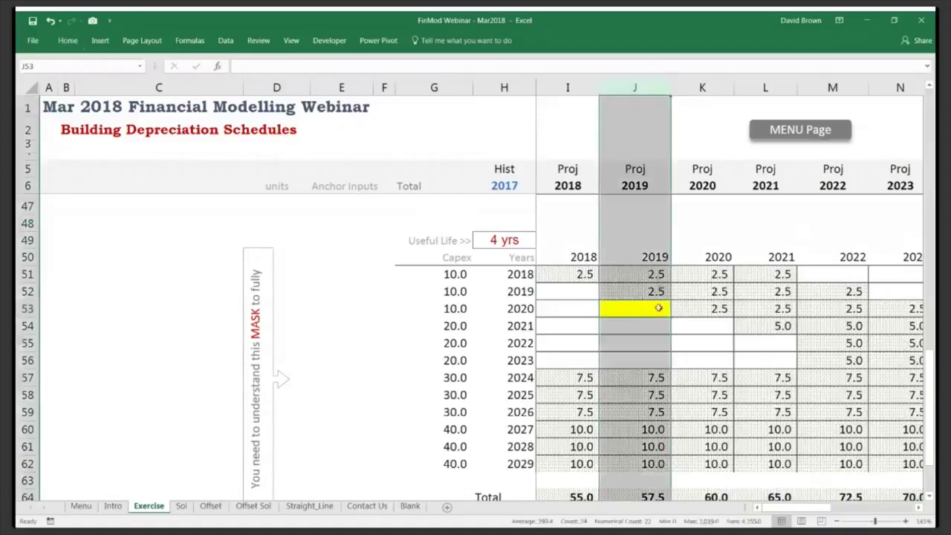
{"action": "left_click", "coordinate": [647, 307]}
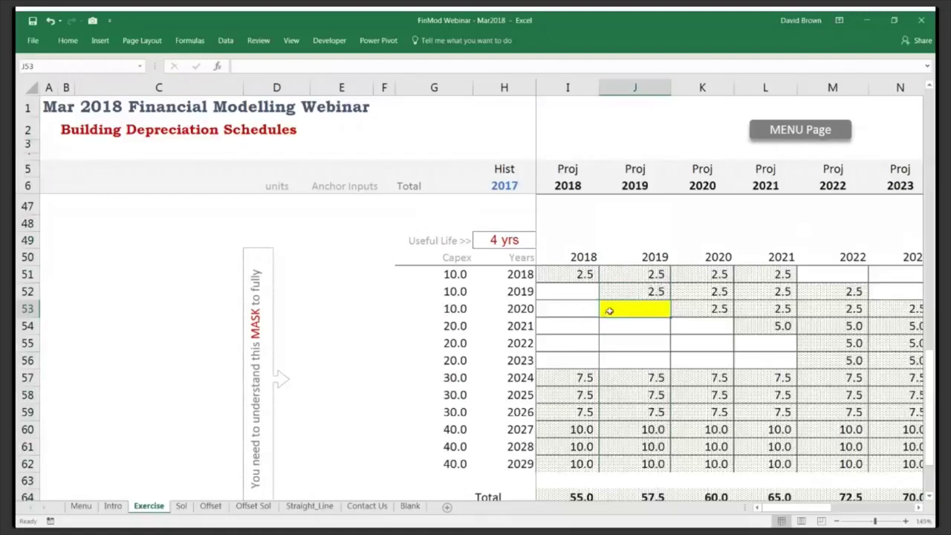
{"action": "key", "text": "shift+space"}
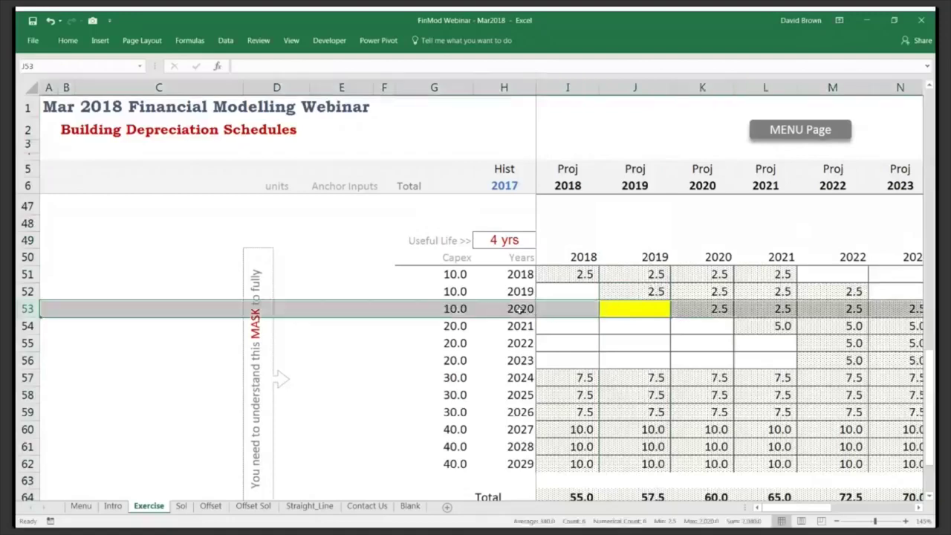
{"action": "left_click", "coordinate": [637, 312]}
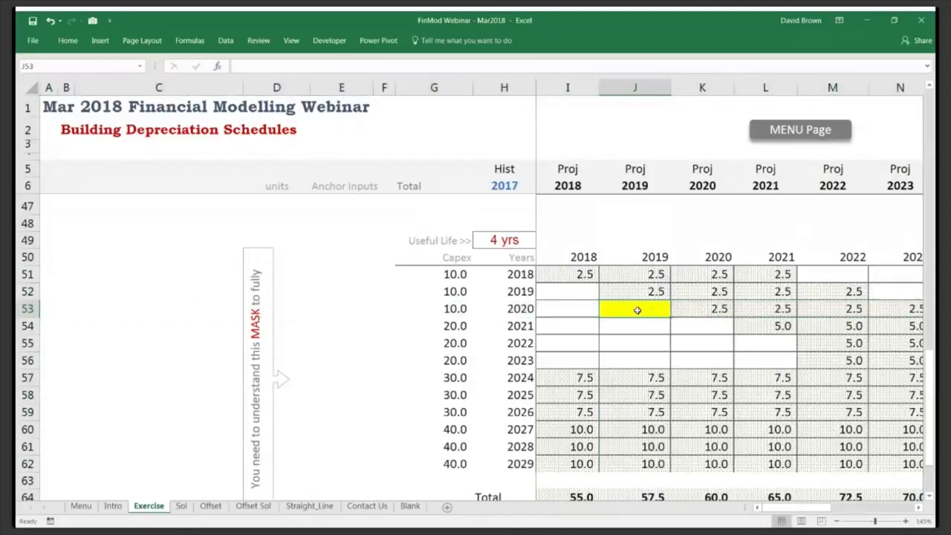
{"action": "left_click", "coordinate": [716, 309]}
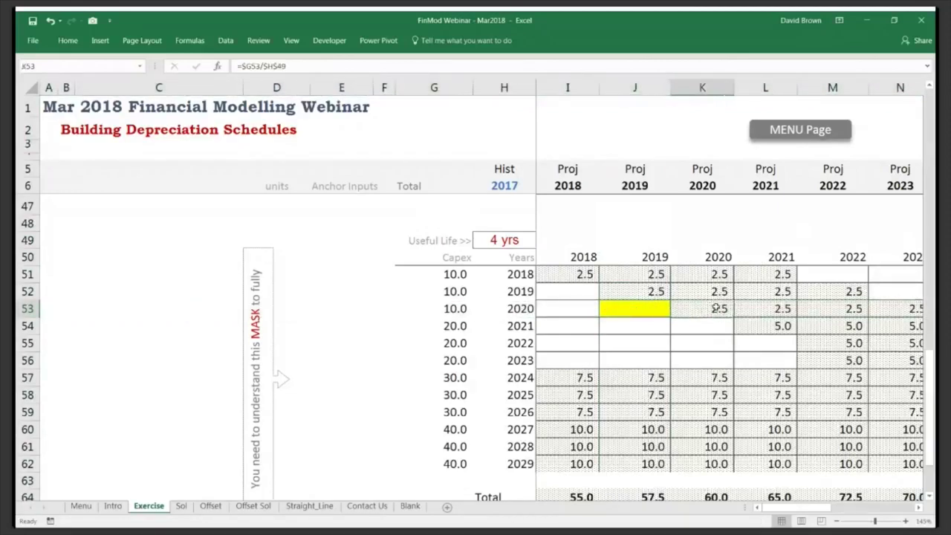
{"action": "left_click", "coordinate": [646, 312]}
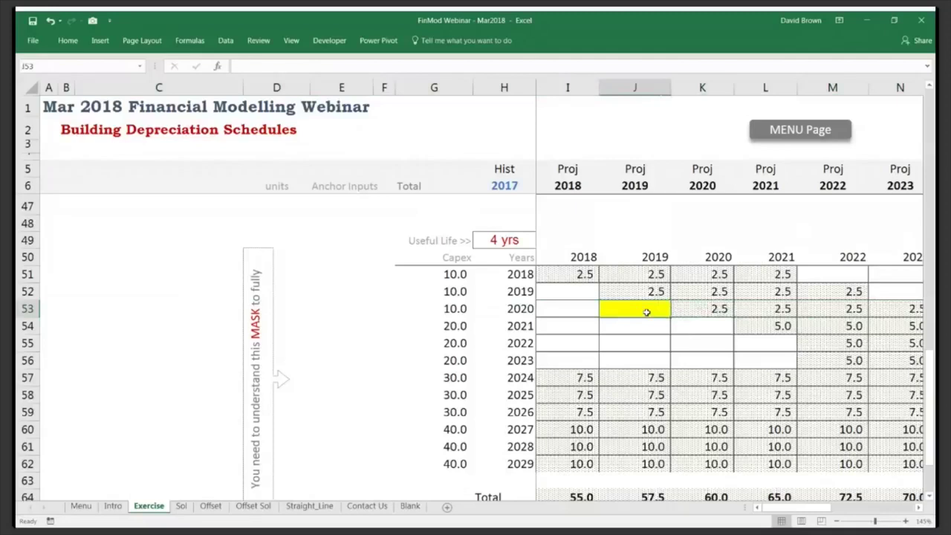
{"action": "type", "text": "="}
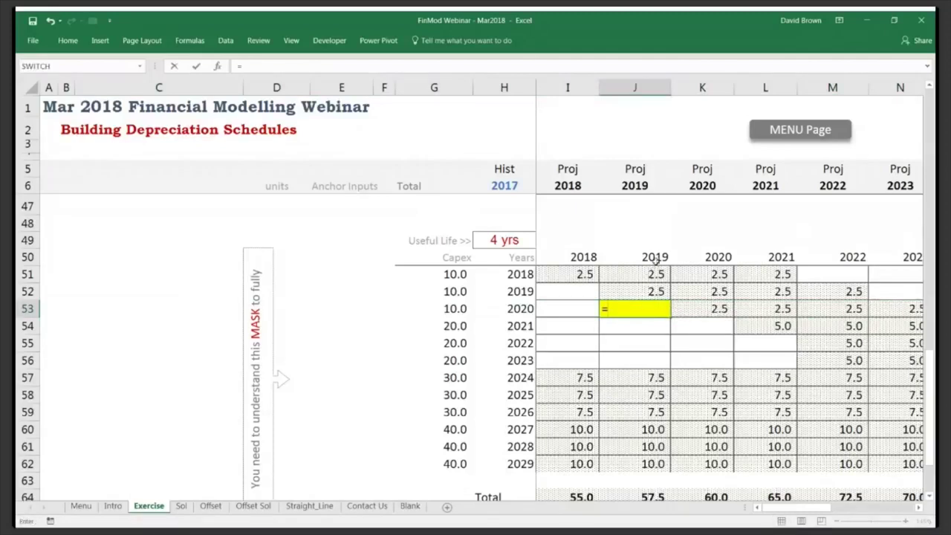
Enter =J$50>=$H53 in J53, returning FALSE, and copy it.
{"action": "left_click", "coordinate": [657, 257]}
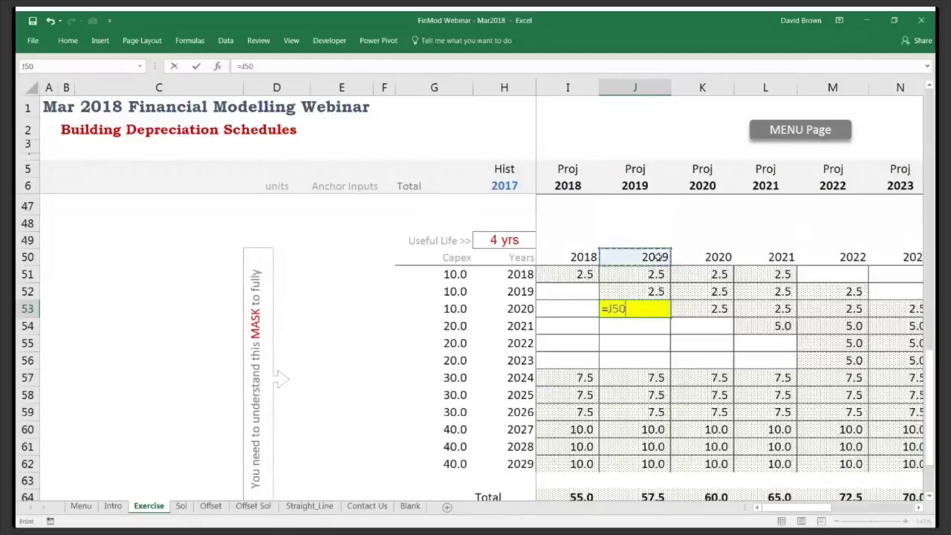
{"action": "key", "text": "F4"}
{"action": "key", "text": "F4"}
{"action": "type", "text": ">="}
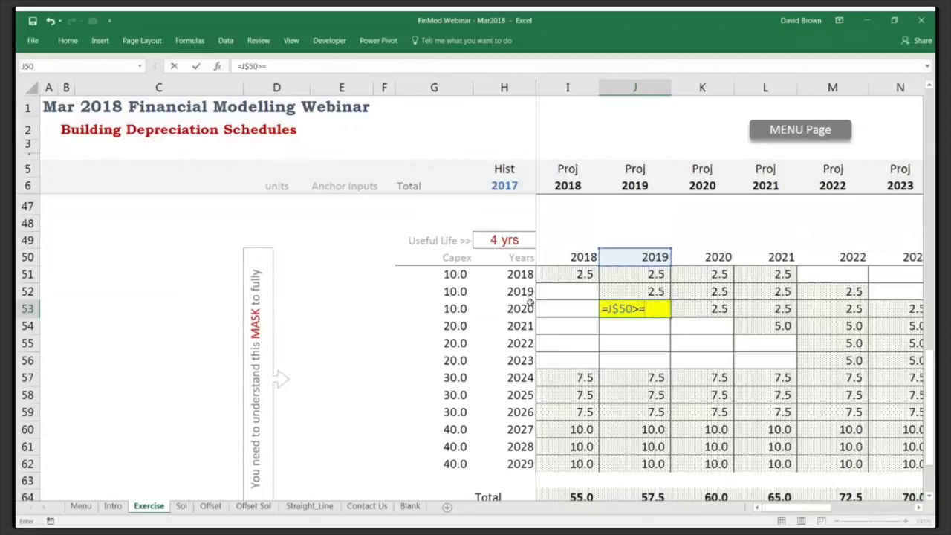
{"action": "left_click", "coordinate": [523, 309]}
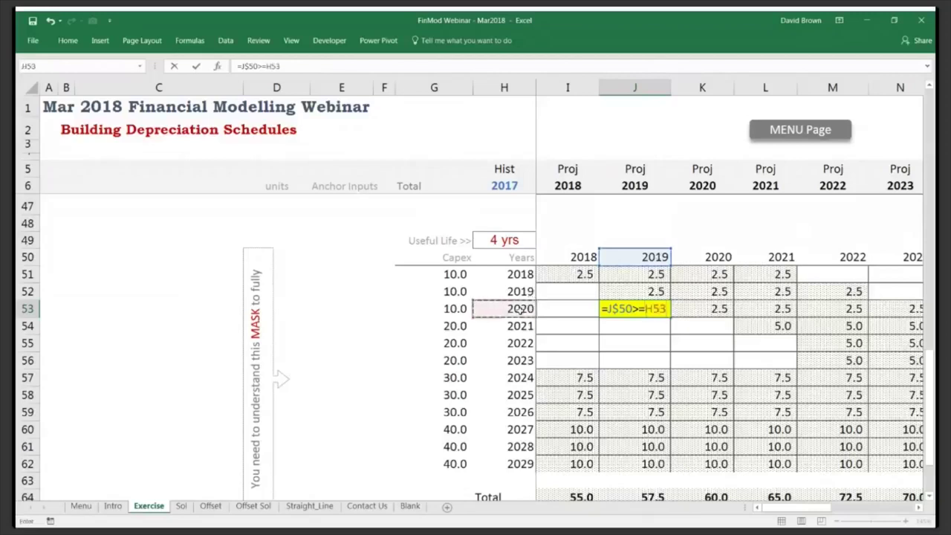
{"action": "key", "text": "F4"}
{"action": "key", "text": "F4"}
{"action": "key", "text": "F4"}
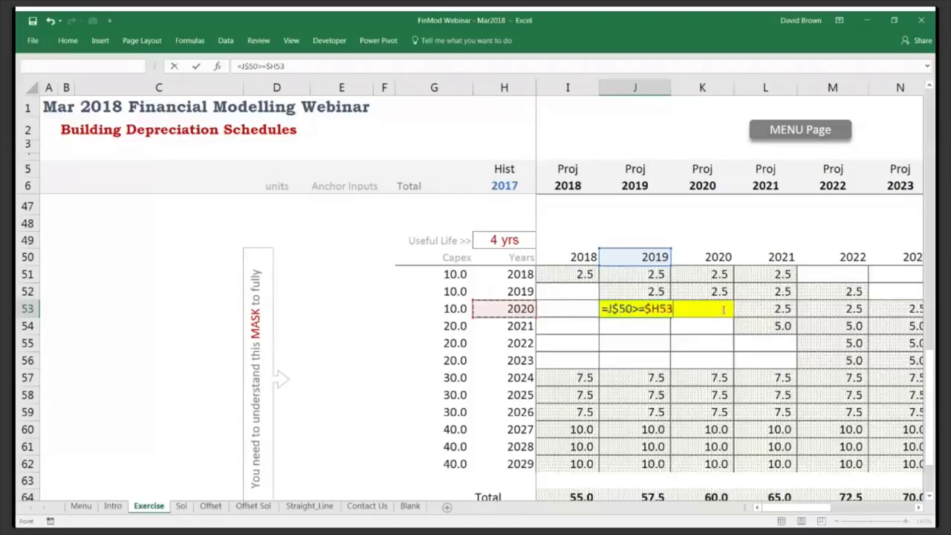
{"action": "key", "text": "ctrl+Return"}
{"action": "key", "text": "ctrl+c"}
{"action": "key", "text": "Right"}
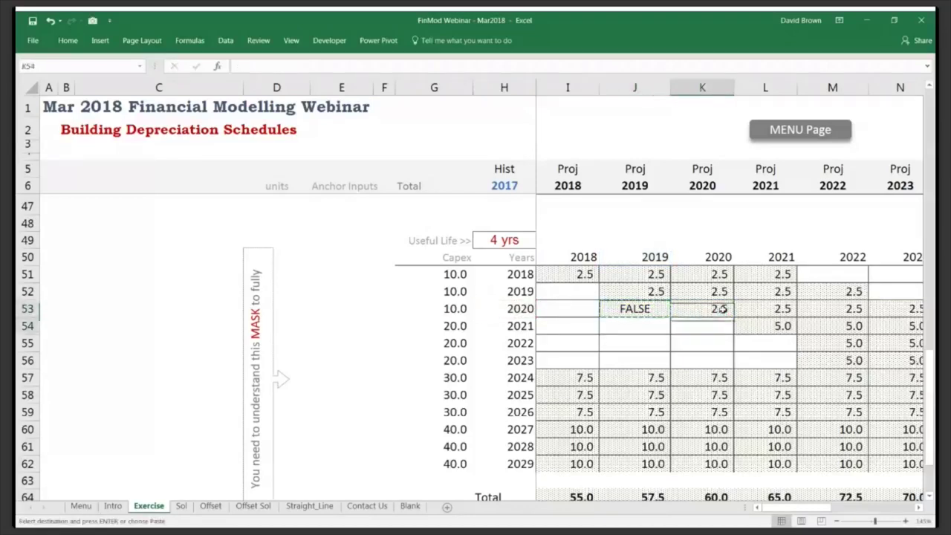
Paste the year test into K53, then undo it to keep K53's 2.5 depreciation.
{"action": "key", "text": "Return"}
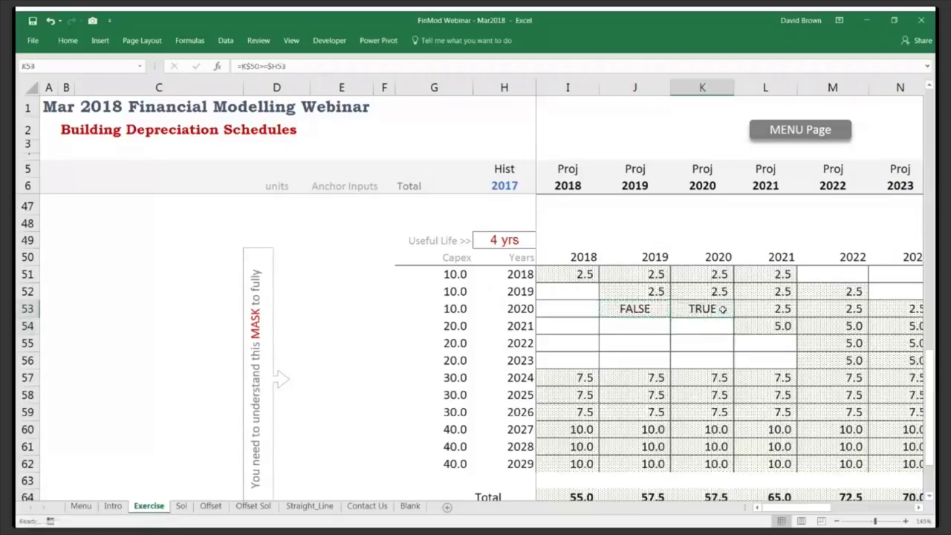
{"action": "left_click", "coordinate": [643, 309]}
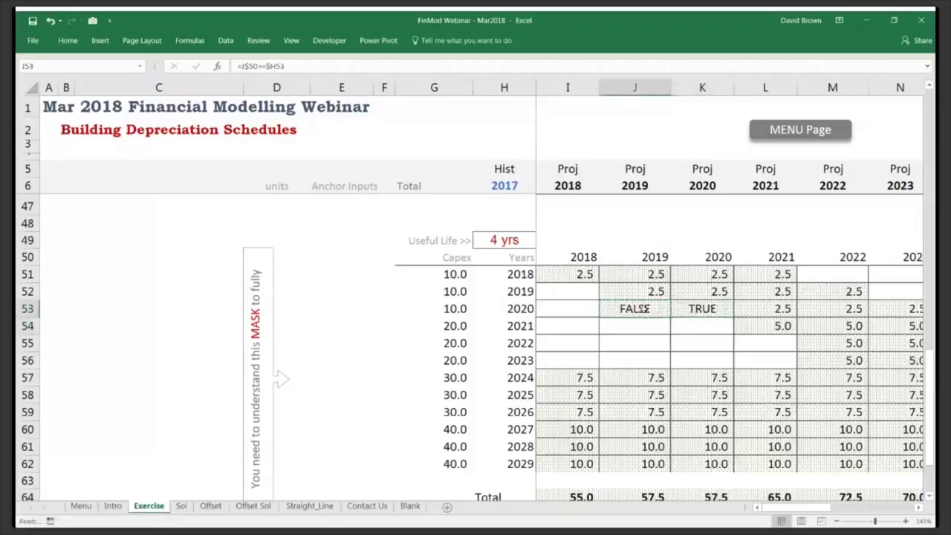
{"action": "key", "text": "ctrl+c"}
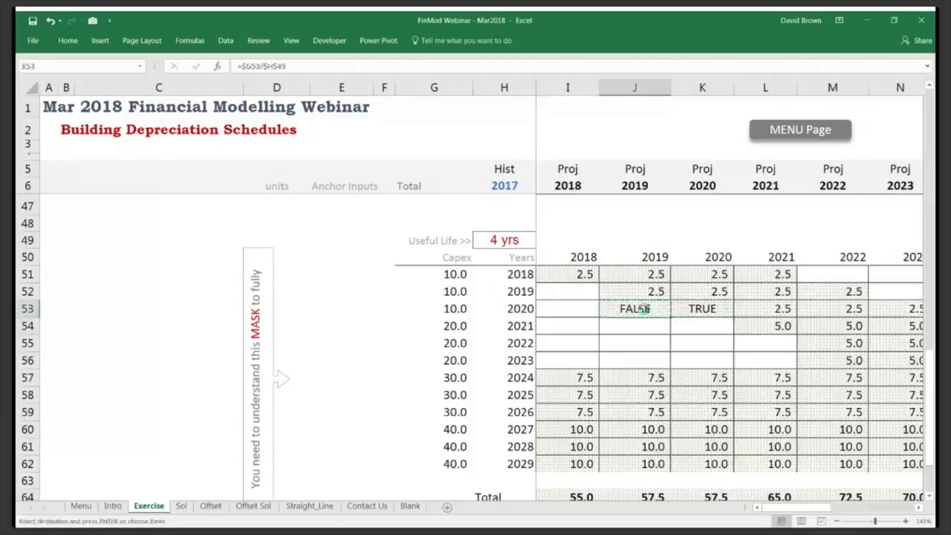
{"action": "key", "text": "ctrl+z"}
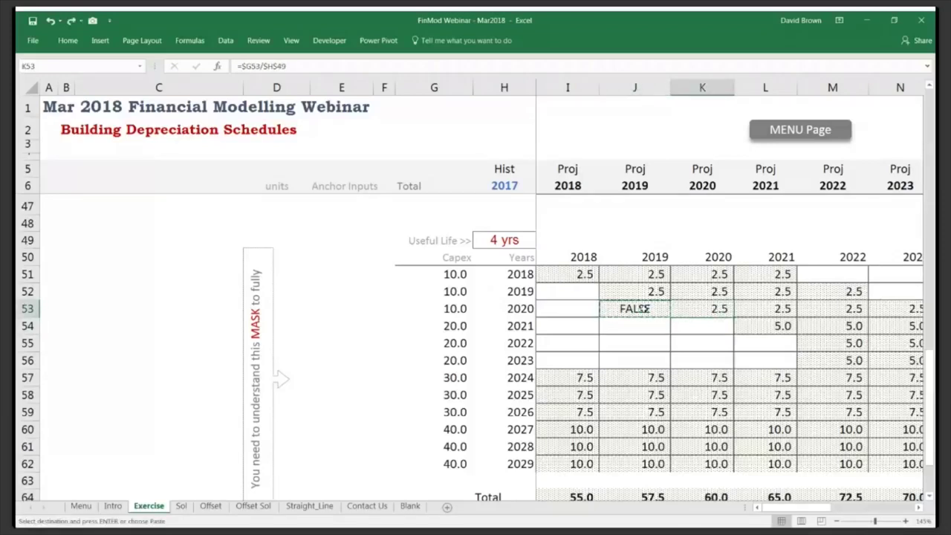
{"action": "left_click", "coordinate": [644, 309]}
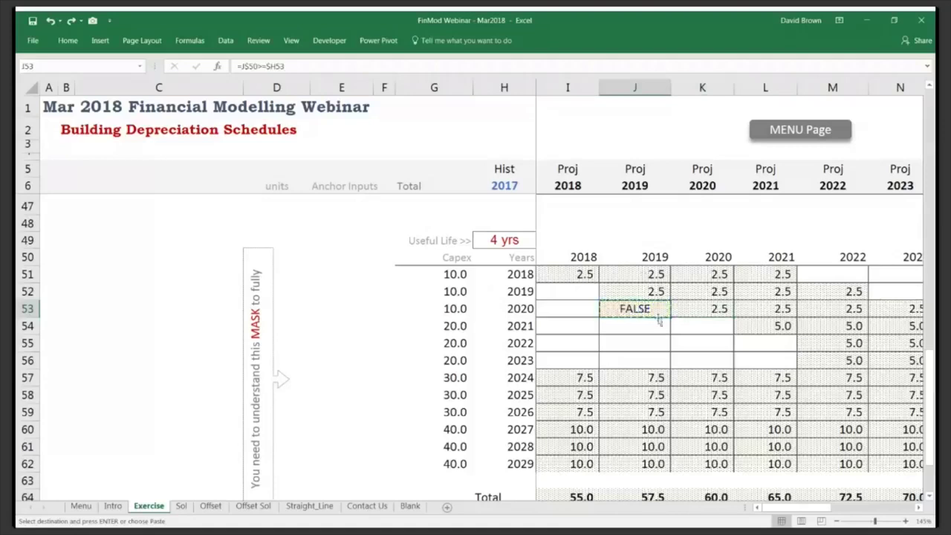
{"action": "key", "text": "Escape"}
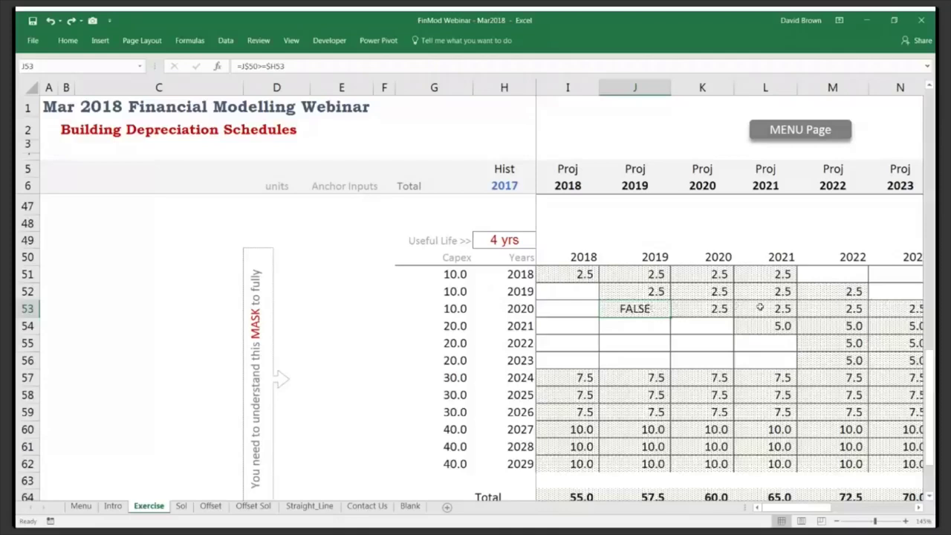
Select K53:M53, the 2020-capex cells still showing 2.5.
{"action": "key", "text": "Right"}
{"action": "key", "text": "Right"}
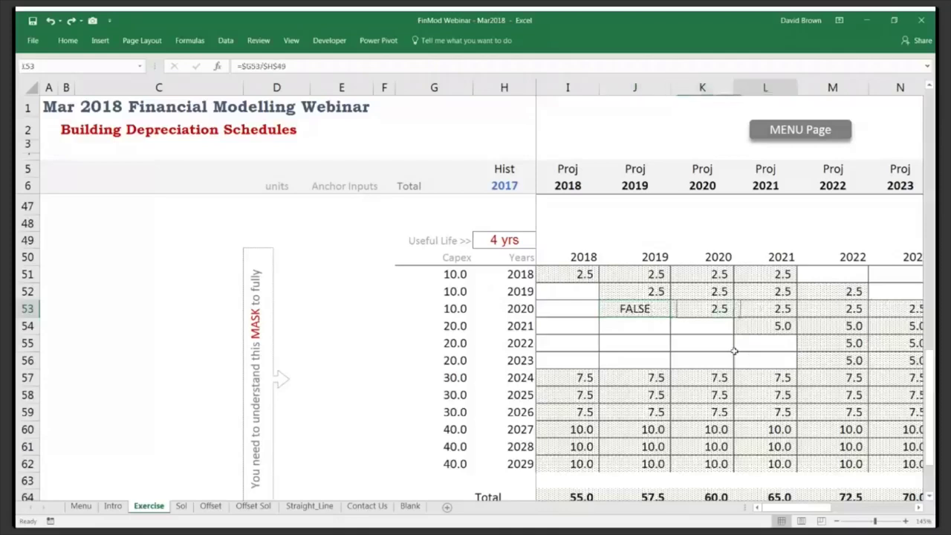
{"action": "key", "text": "Right"}
{"action": "key", "text": "Right"}
{"action": "key", "text": "Left"}
{"action": "key", "text": "Left"}
{"action": "key", "text": "Left"}
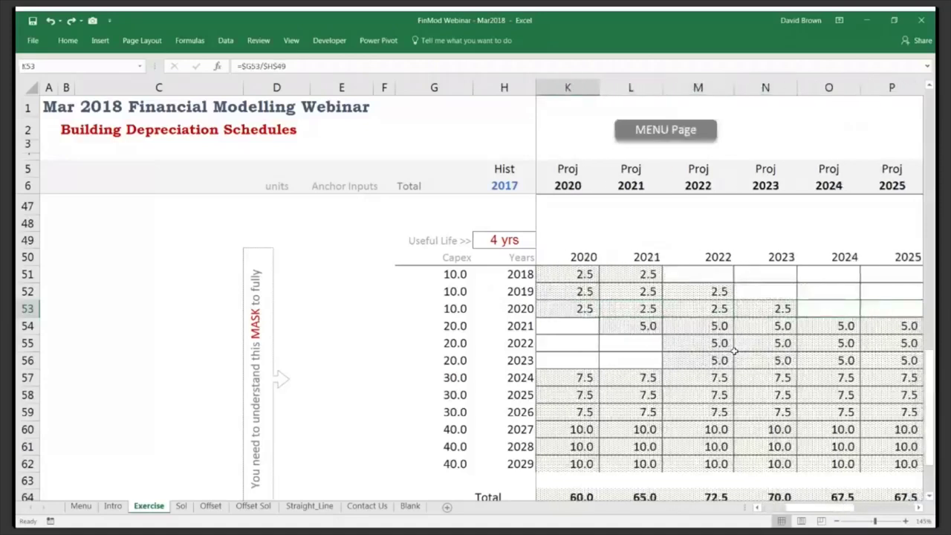
{"action": "key", "text": "Left"}
{"action": "key", "text": "Right"}
{"action": "key", "text": "shift+Right"}
{"action": "key", "text": "shift+Right"}
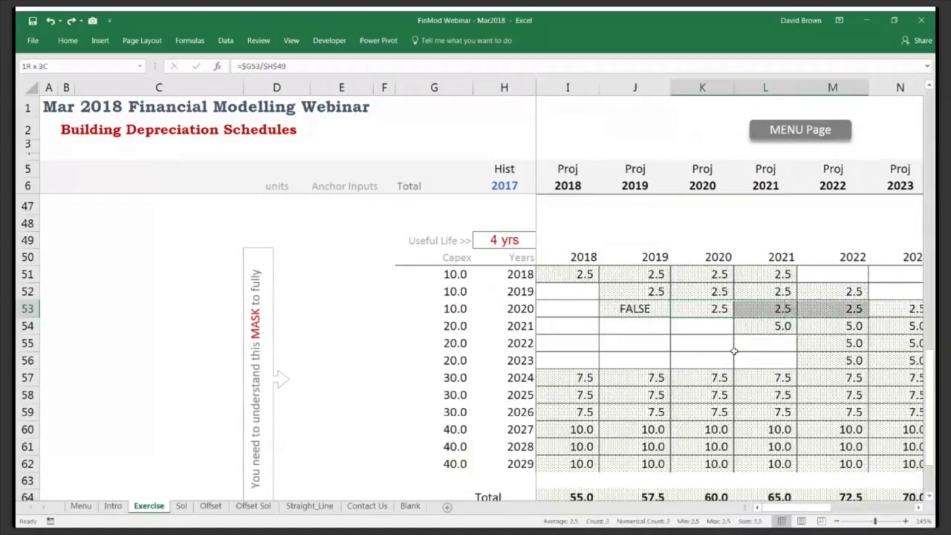
Select the 2020–2023 cells K53:N53 in row 53.
{"action": "key", "text": "shift+Right"}
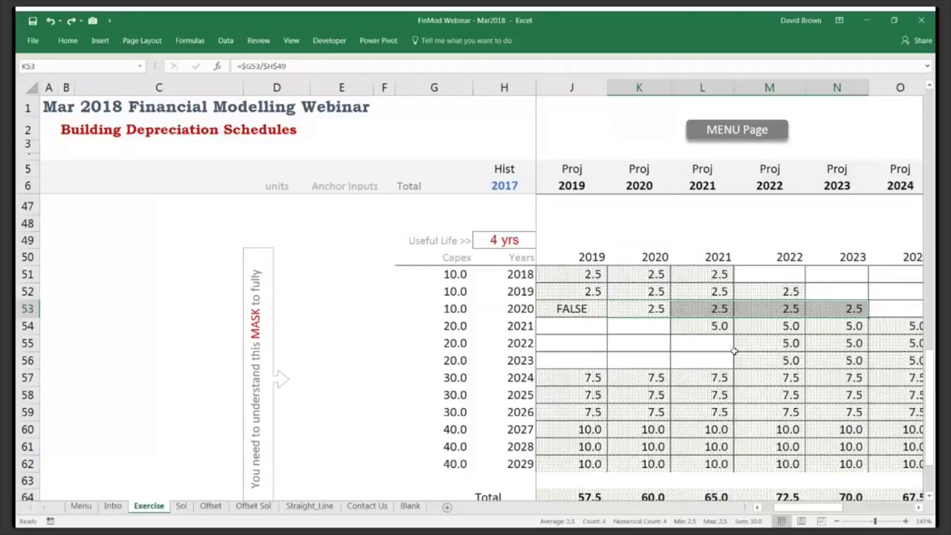
{"action": "left_click", "coordinate": [650, 309]}
{"action": "left_click_drag", "start_coordinate": [650, 309], "coordinate": [820, 307]}
Copy N53's formula into the 2024 cell O53, then clear O53 again.
{"action": "left_click", "coordinate": [889, 307]}
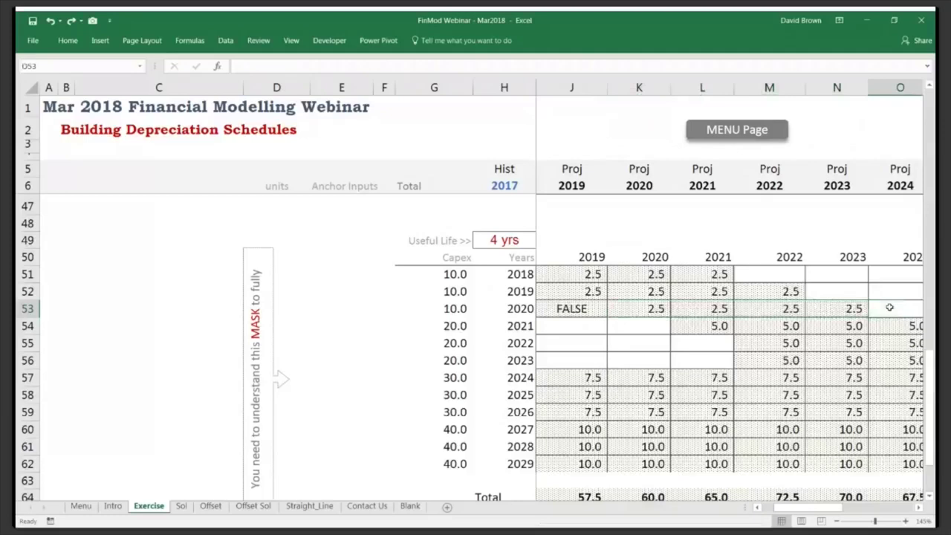
{"action": "scroll", "coordinate": [890, 307], "scroll_direction": "right", "scroll_amount": 2}
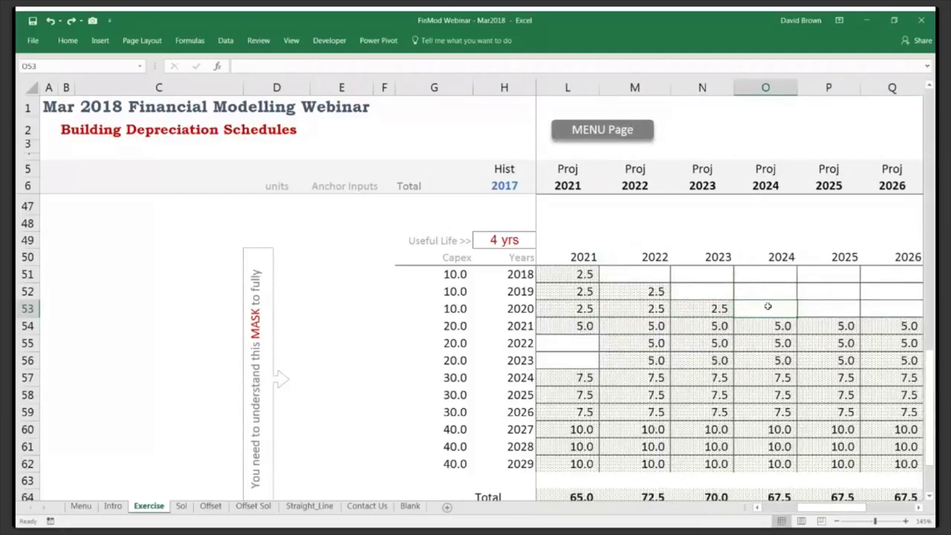
{"action": "left_click", "coordinate": [710, 310]}
{"action": "key", "text": "ctrl+c"}
{"action": "key", "text": "Right"}
{"action": "key", "text": "ctrl+v"}
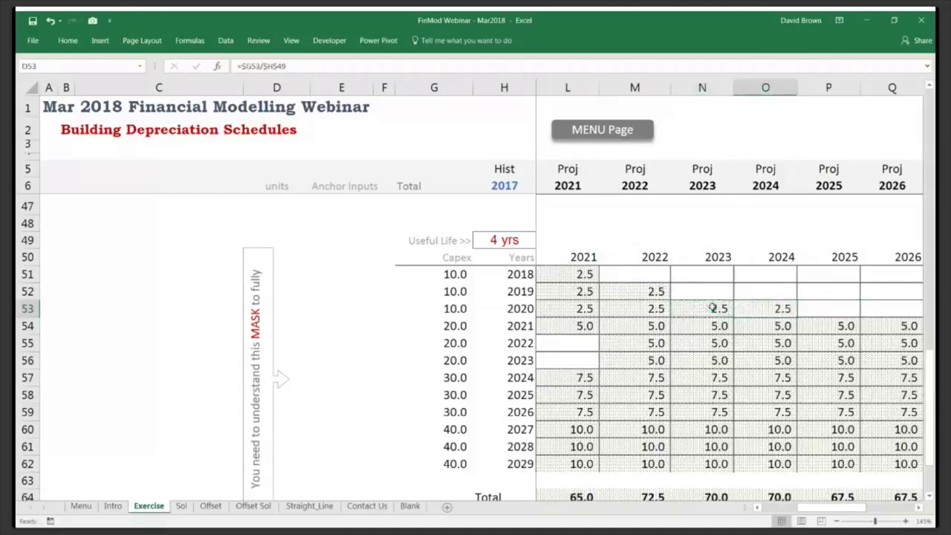
{"action": "key", "text": "Delete"}
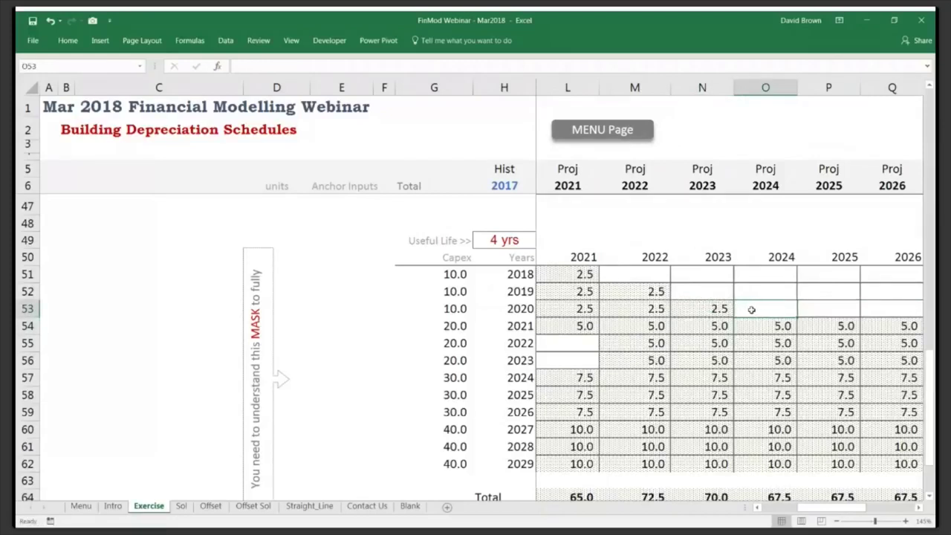
Review the row 53 formulas in O53, L53 and I53, ending on the 2019 cell J53.
{"action": "left_click", "coordinate": [718, 312]}
{"action": "left_click", "coordinate": [785, 297]}
{"action": "left_click", "coordinate": [772, 308]}
{"action": "key", "text": "Left"}
{"action": "key", "text": "Left"}
{"action": "key", "text": "Left"}
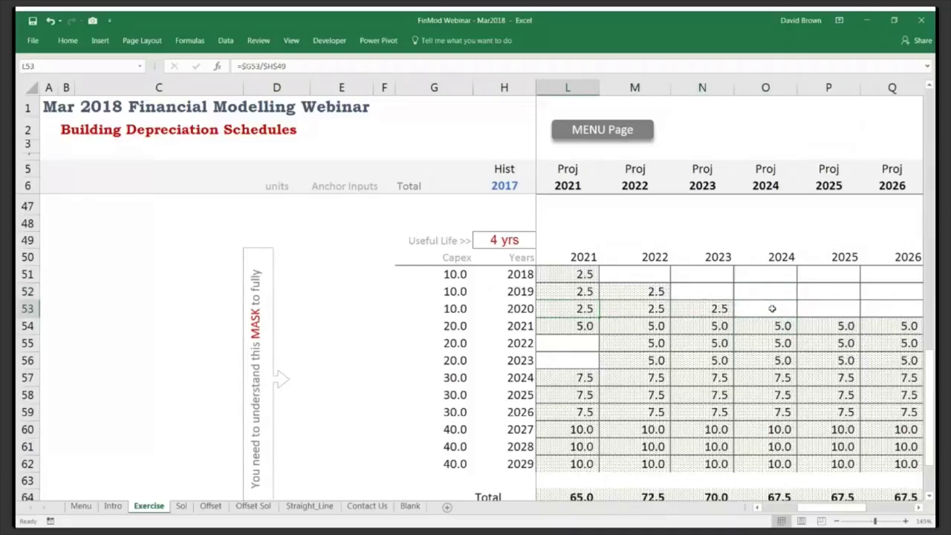
{"action": "key", "text": "Left"}
{"action": "key", "text": "Left"}
{"action": "key", "text": "Left"}
{"action": "key", "text": "Right"}
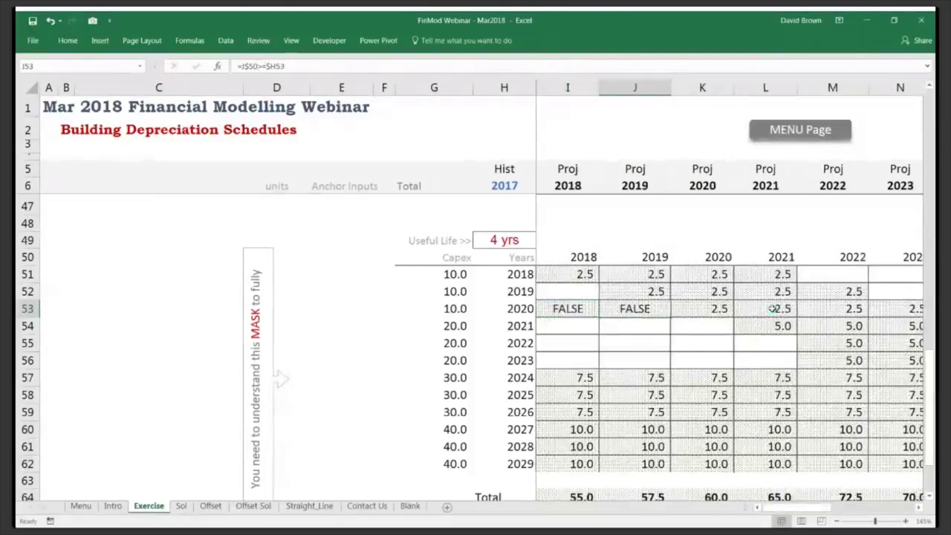
Fill J53's year test across K53 to O53 for 2020–2024.
{"action": "key", "text": "ctrl+c"}
{"action": "key", "text": "Right"}
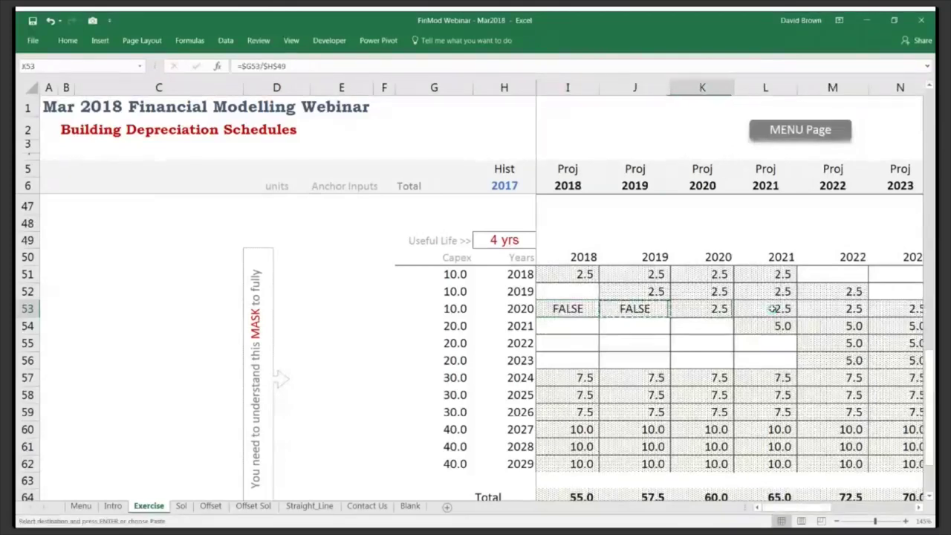
{"action": "key", "text": "ctrl+v"}
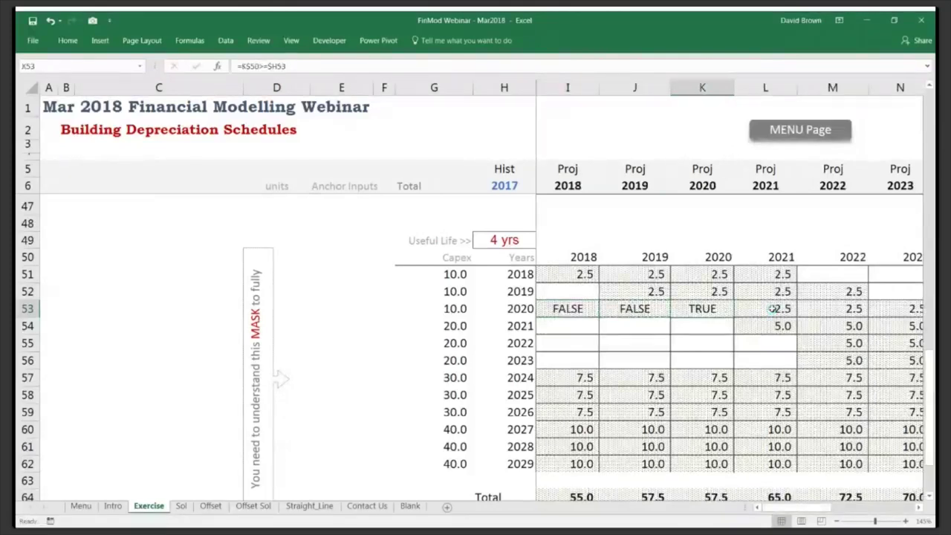
{"action": "key", "text": "Right"}
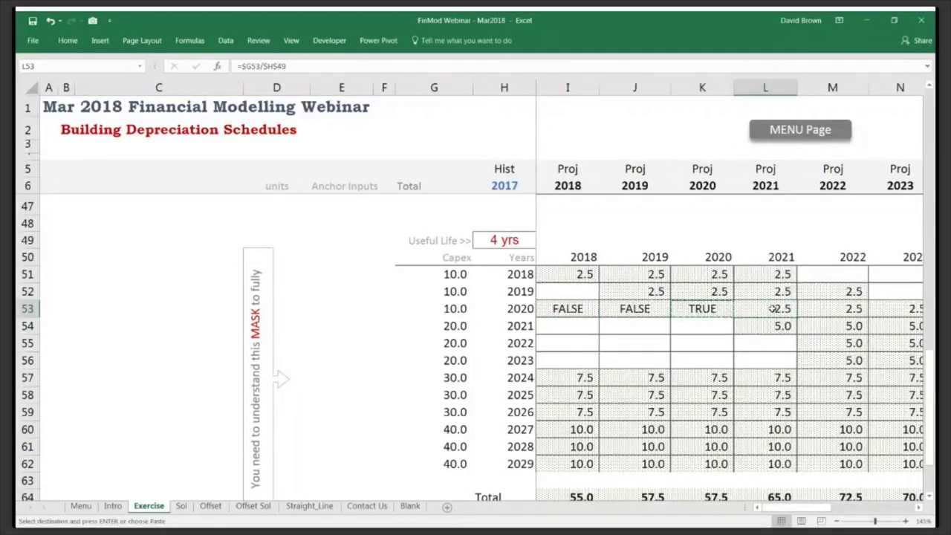
{"action": "key", "text": "ctrl+v"}
{"action": "key", "text": "ctrl+c"}
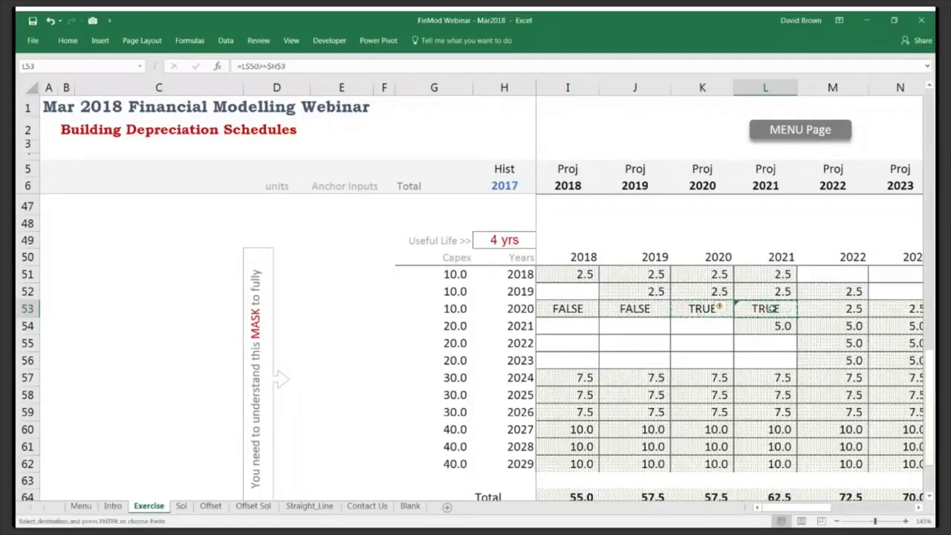
{"action": "key", "text": "Right"}
{"action": "key", "text": "ctrl+v"}
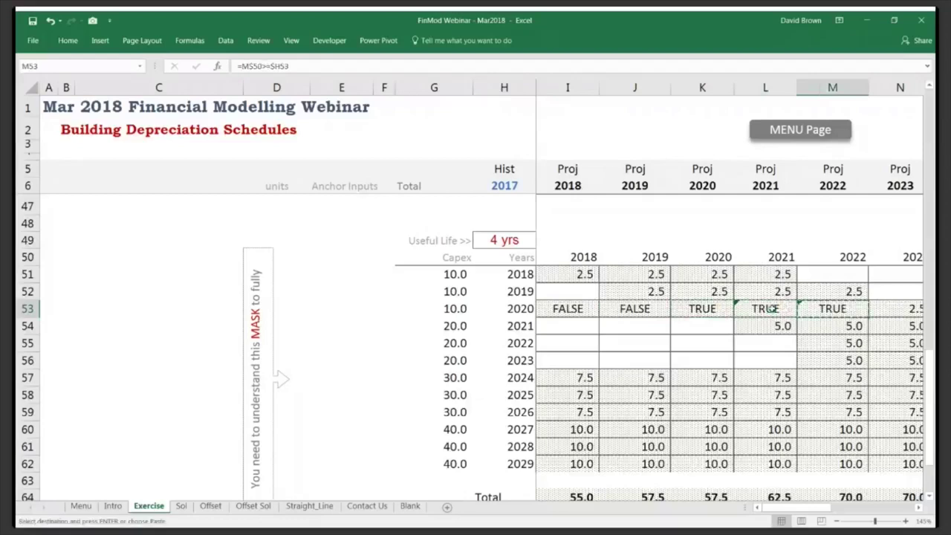
{"action": "key", "text": "Right"}
{"action": "key", "text": "ctrl+v"}
{"action": "key", "text": "ctrl+c"}
{"action": "key", "text": "Right"}
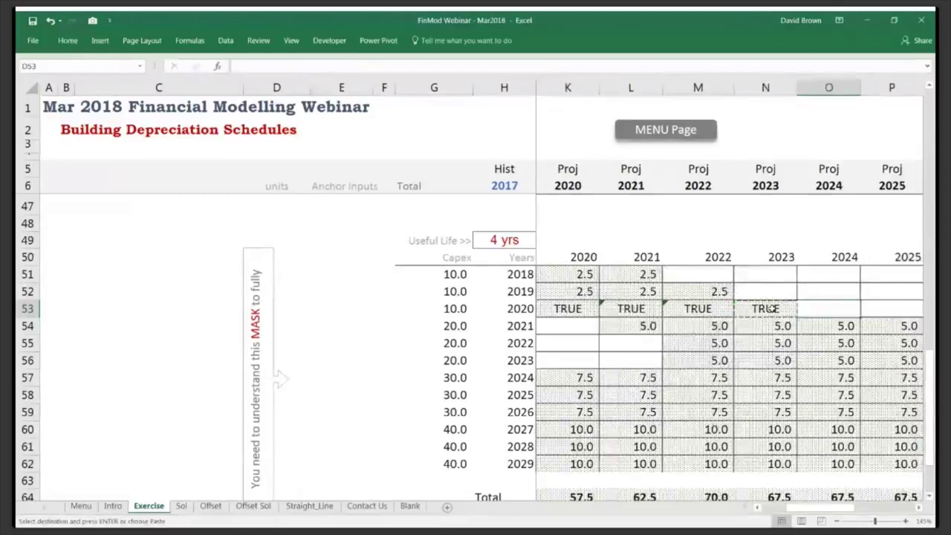
{"action": "key", "text": "Return"}
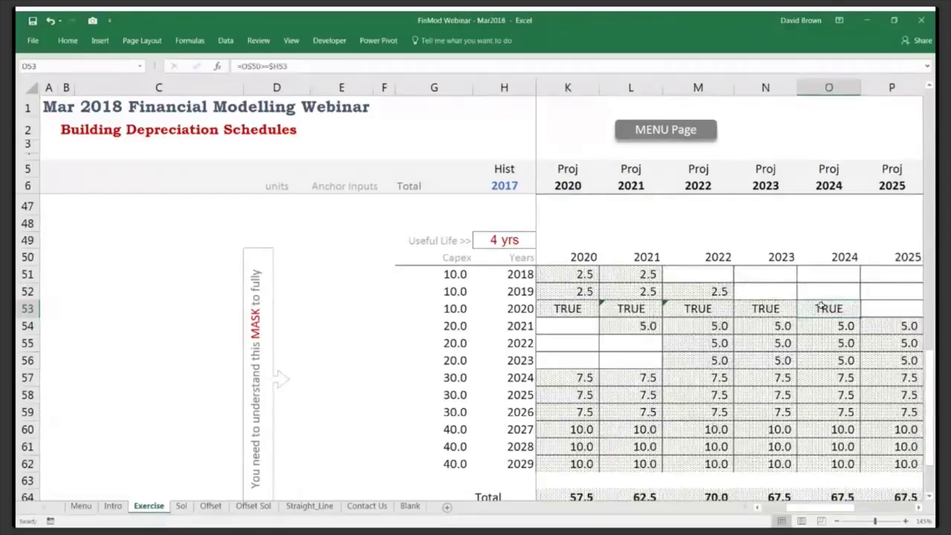
Clear the year test out of the 2024 cell O53 and start a new formula there.
{"action": "double_click", "coordinate": [836, 295]}
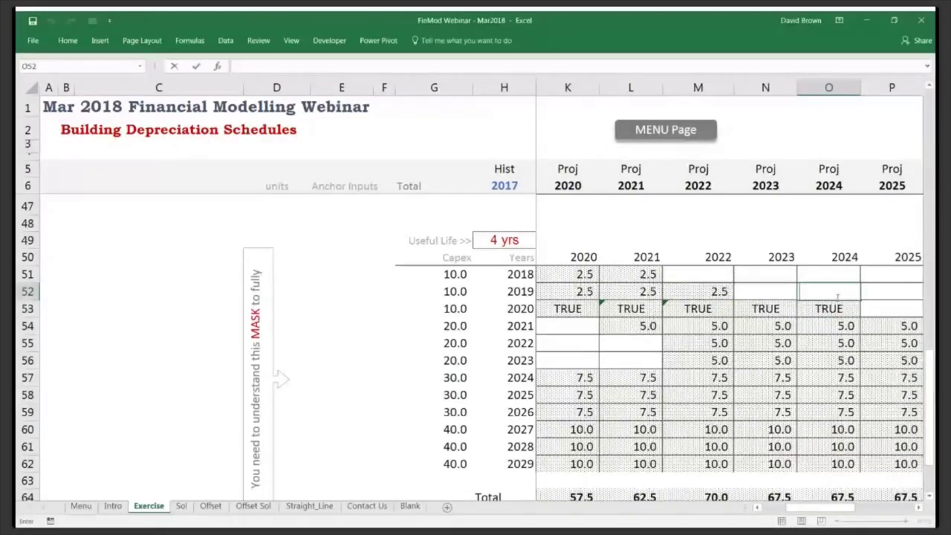
{"action": "key", "text": "Return"}
{"action": "scroll", "coordinate": [838, 296], "scroll_direction": "right", "scroll_amount": 1}
{"action": "left_click", "coordinate": [832, 309]}
{"action": "key", "text": "Left"}
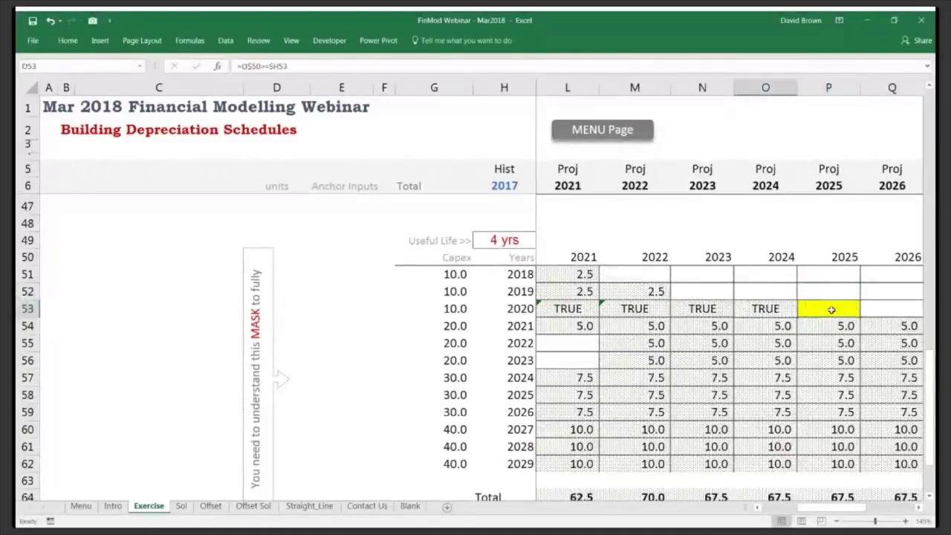
{"action": "key", "text": "ctrl+c"}
{"action": "key", "text": "Right"}
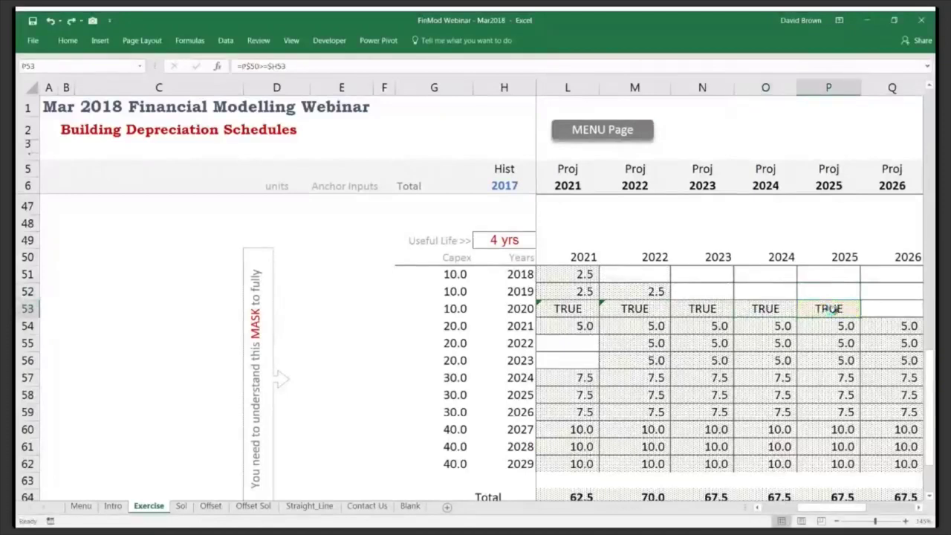
{"action": "key", "text": "Escape"}
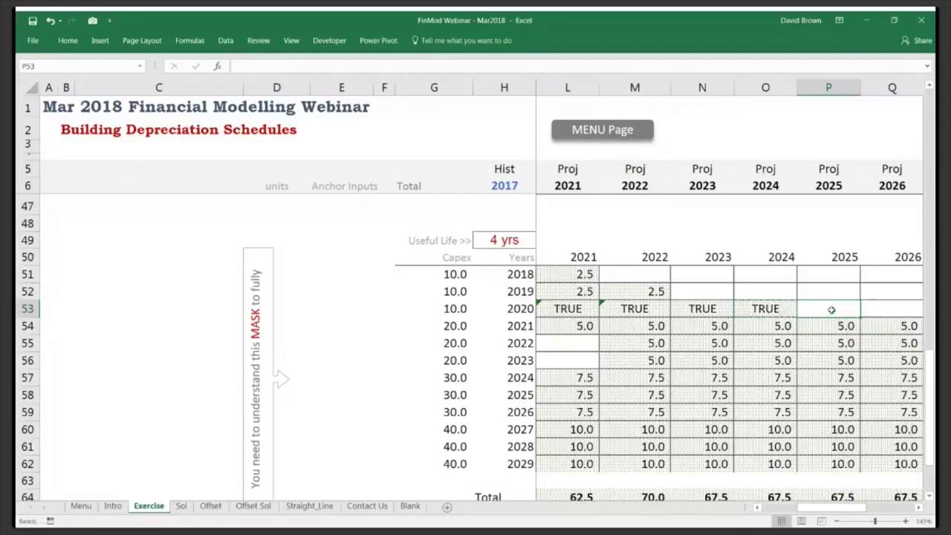
{"action": "key", "text": "ctrl+z"}
{"action": "left_click", "coordinate": [762, 311]}
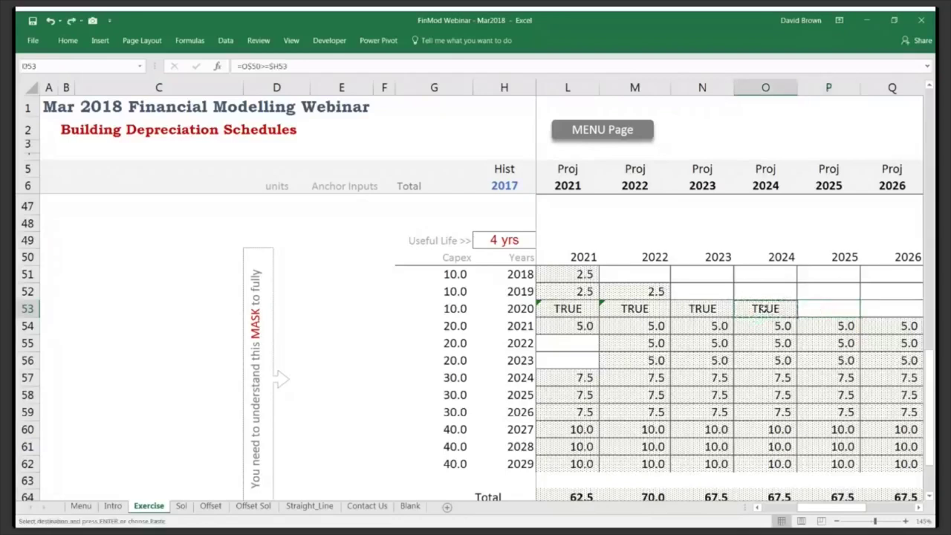
{"action": "key", "text": "Escape"}
{"action": "key", "text": "Delete"}
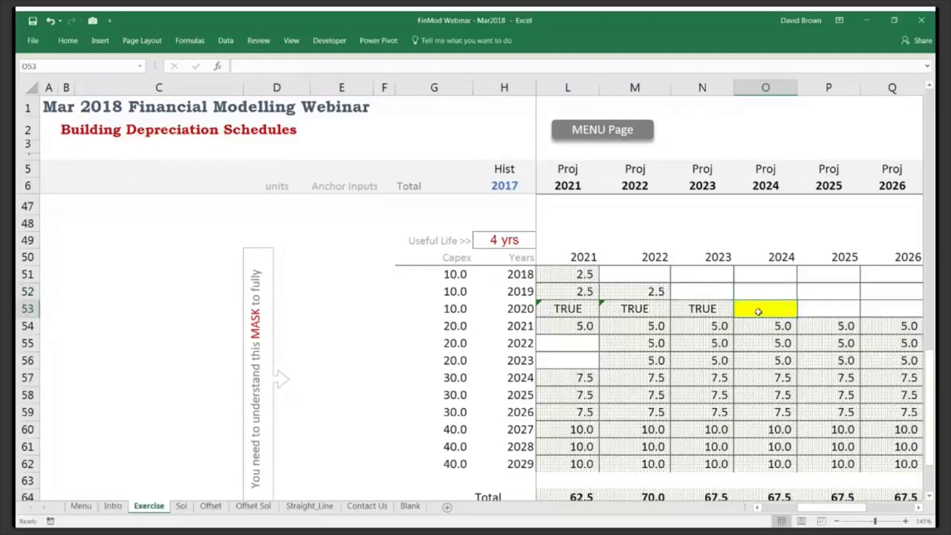
{"action": "type", "text": "="}
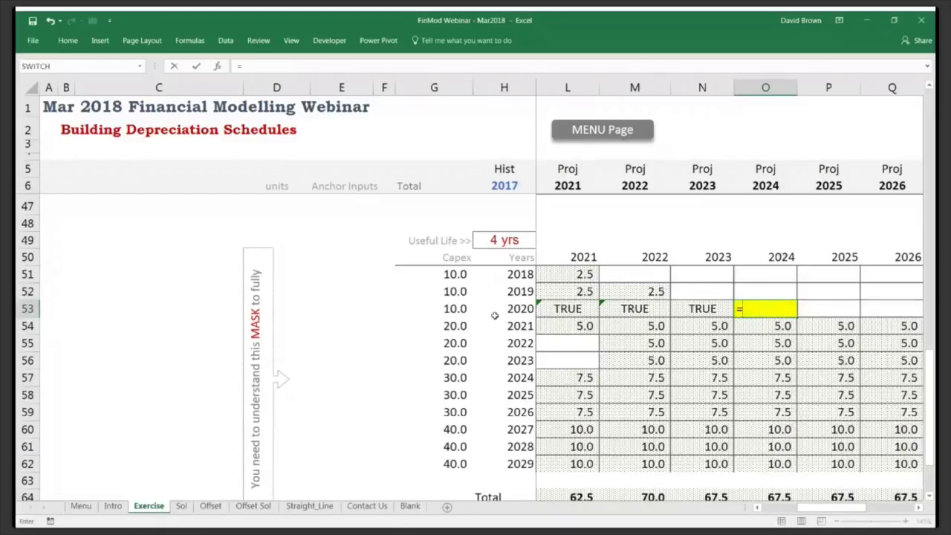
Try building O53's formula from H53 and the 2024 header O50, then abandon it.
{"action": "left_click", "coordinate": [522, 309]}
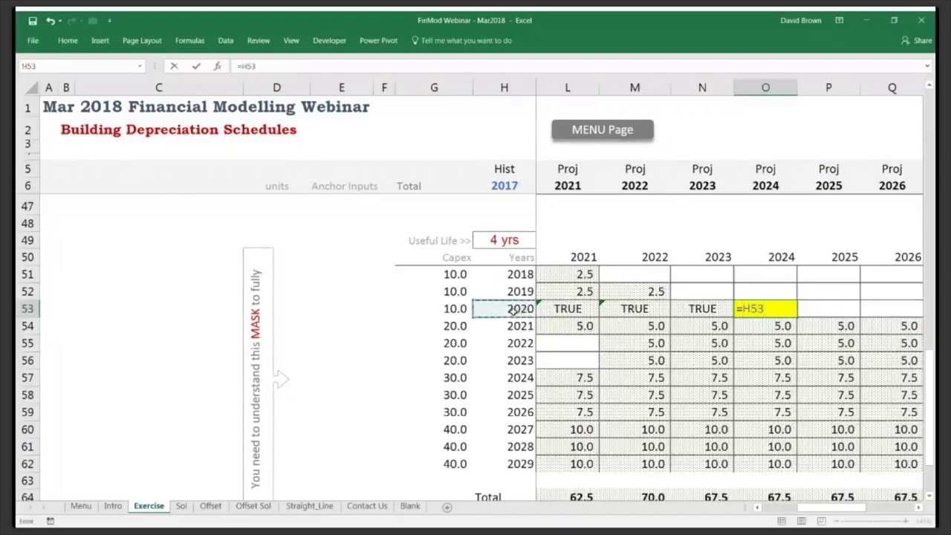
{"action": "left_click", "coordinate": [779, 256]}
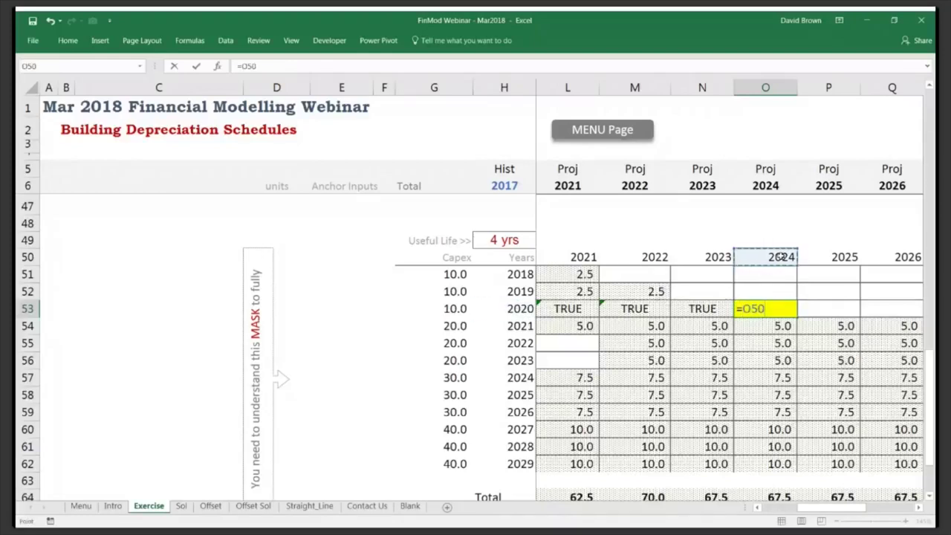
{"action": "left_click", "coordinate": [513, 310]}
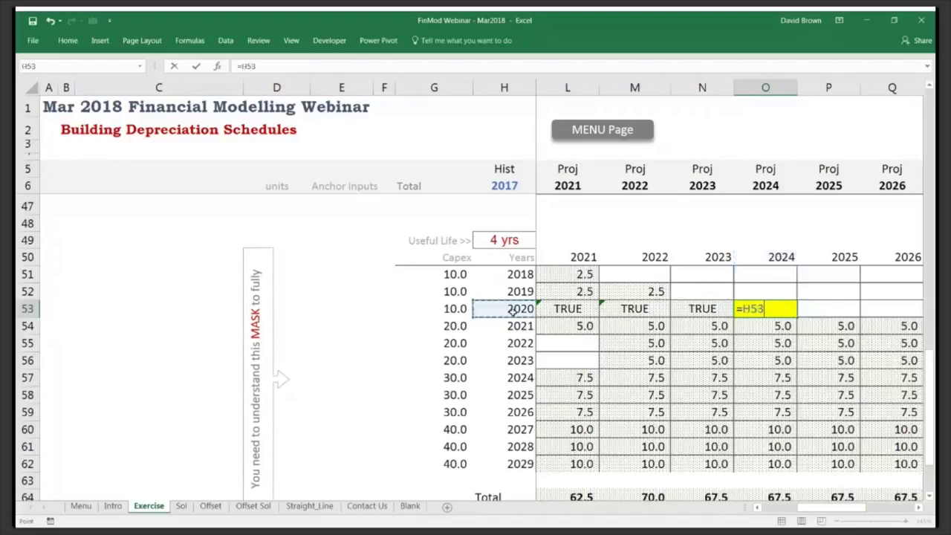
{"action": "left_click", "coordinate": [780, 256]}
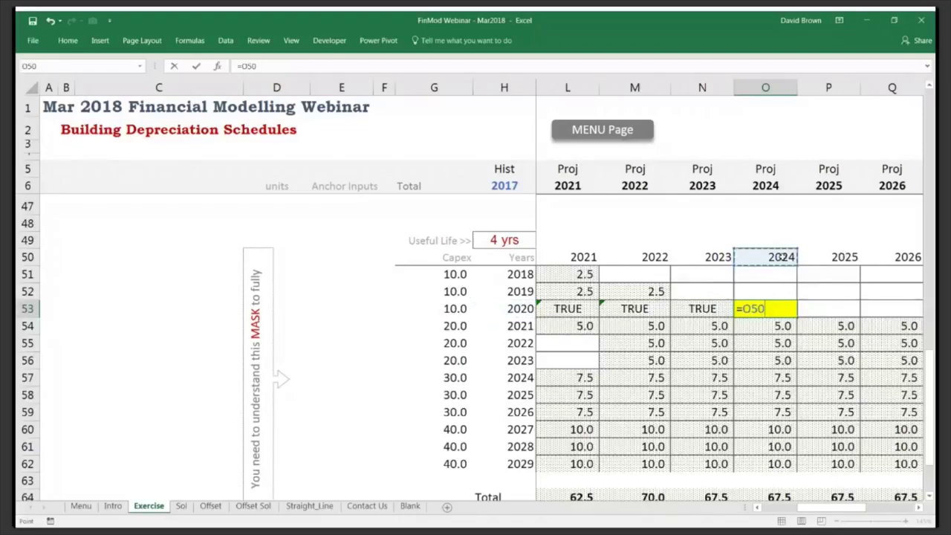
{"action": "left_click", "coordinate": [524, 313]}
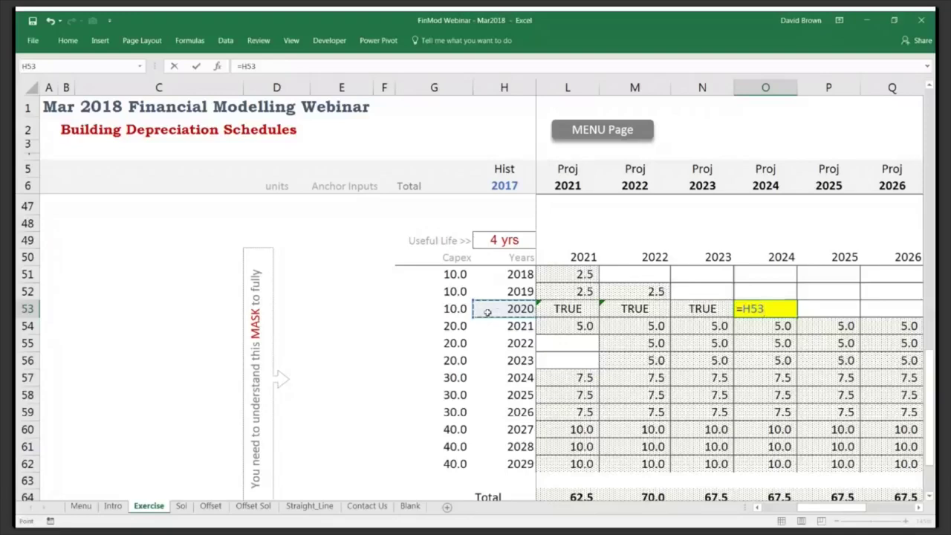
{"action": "key", "text": "Escape"}
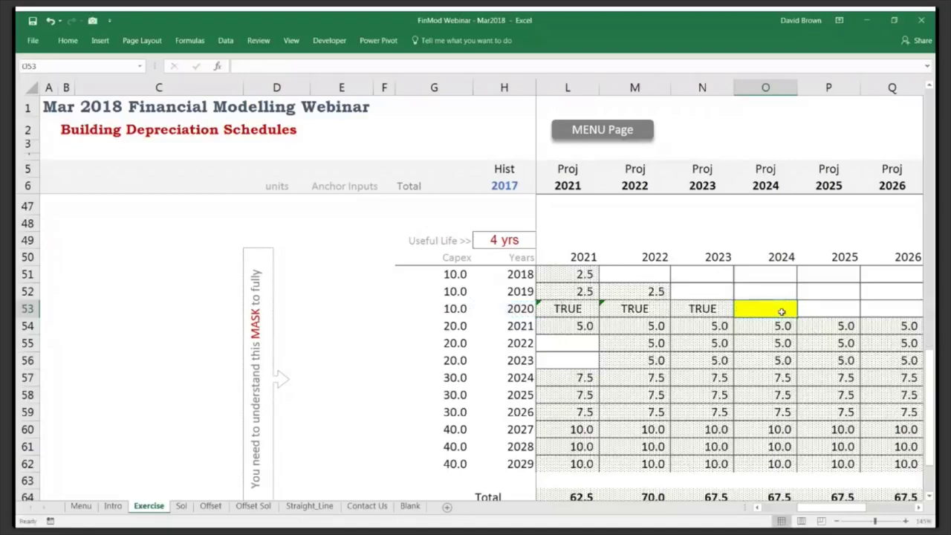
Enter =$H53+$H$49 in O53 so it shows the end year 2,024.0.
{"action": "type", "text": "="}
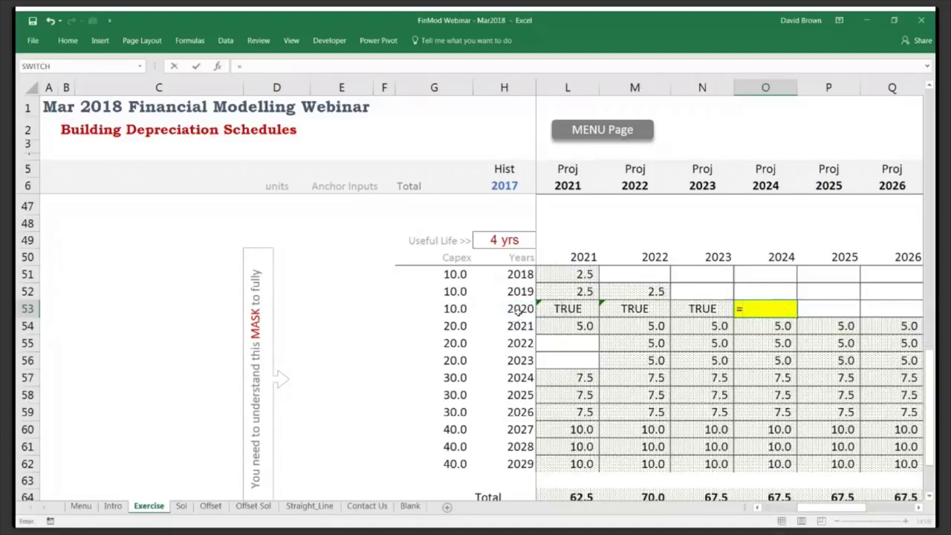
{"action": "left_click", "coordinate": [518, 312]}
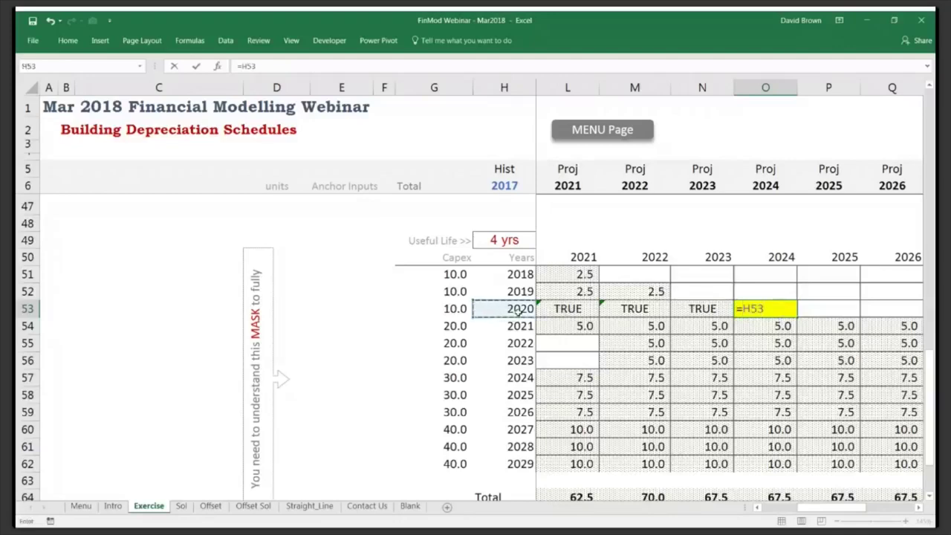
{"action": "key", "text": "F4"}
{"action": "key", "text": "F4"}
{"action": "key", "text": "F4"}
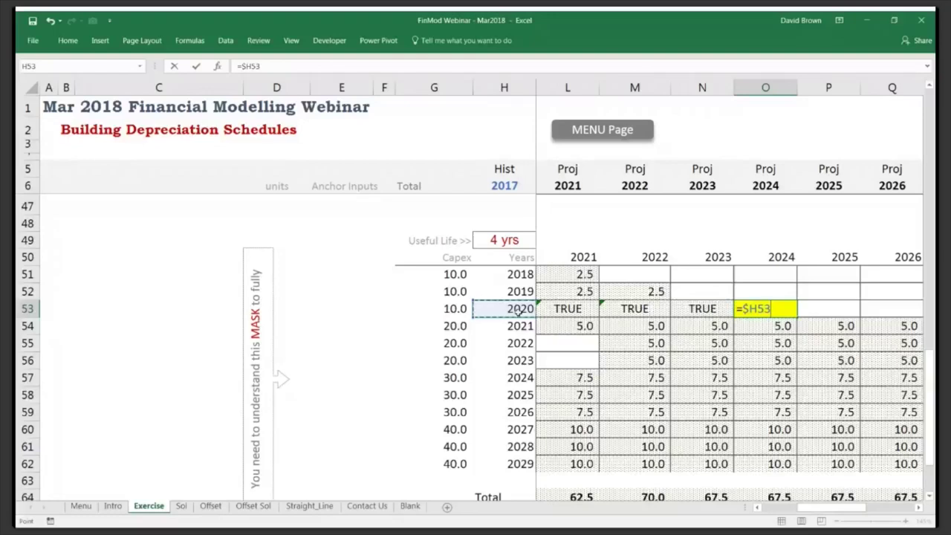
{"action": "type", "text": "+"}
{"action": "left_click", "coordinate": [495, 241]}
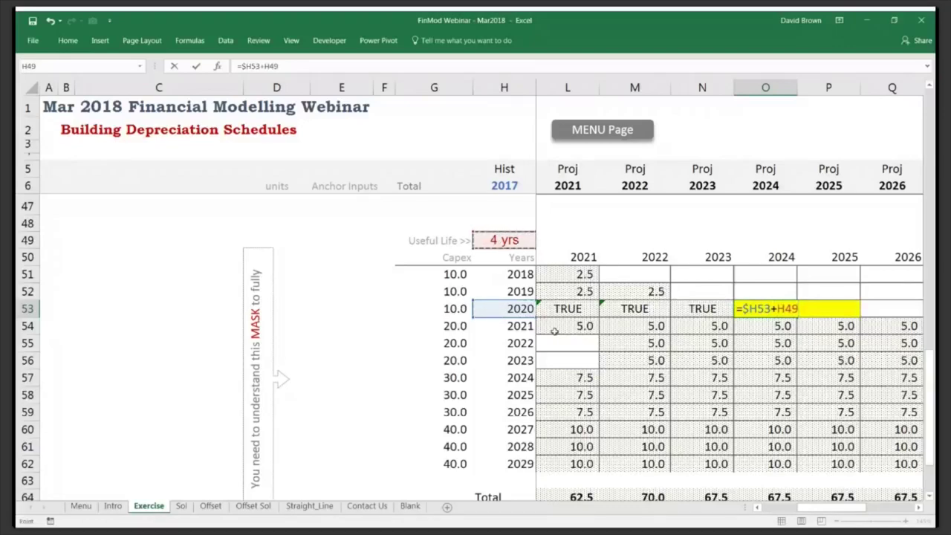
{"action": "key", "text": "F4"}
{"action": "key", "text": "Return"}
{"action": "key", "text": "Up"}
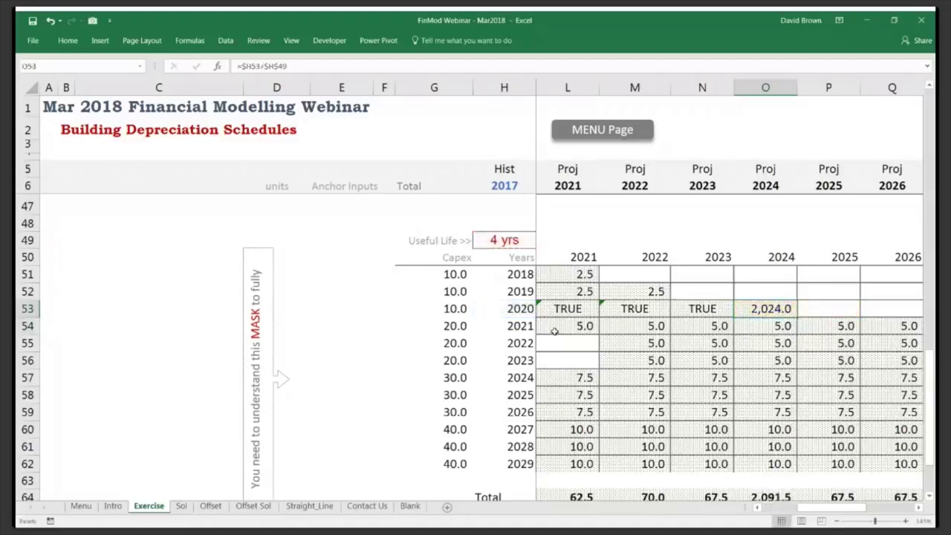
Append -1 to O53's formula so it gives the last year of useful life.
{"action": "key", "text": "F2"}
{"action": "type", "text": "-1"}
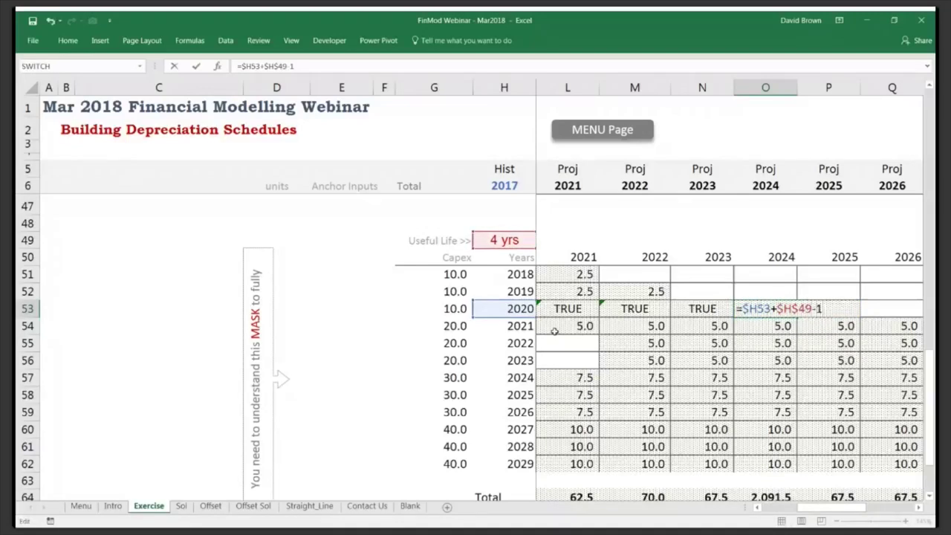
{"action": "key", "text": "ctrl+Return"}
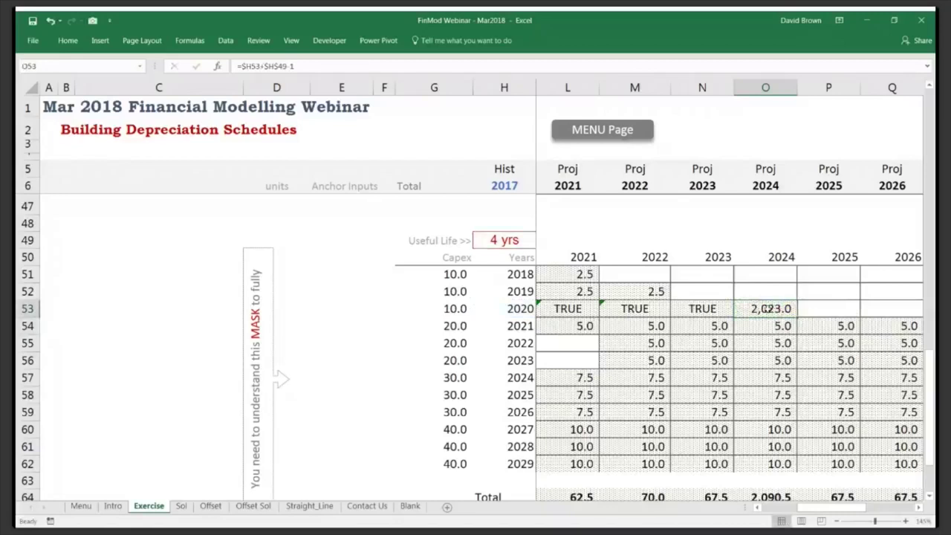
Rewrite O53 as the end-of-life test =O$50<=($H53+$H$49-1).
{"action": "double_click", "coordinate": [765, 309]}
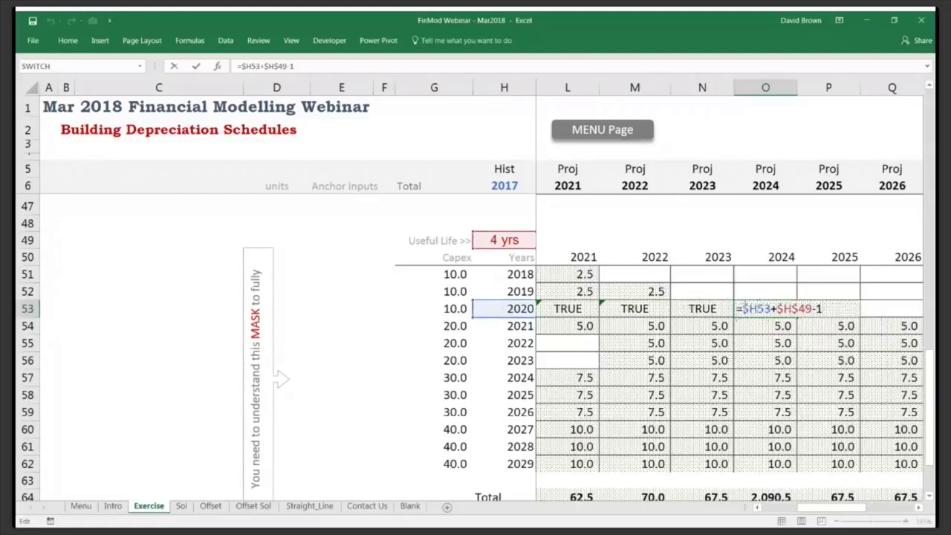
{"action": "type", "text": "("}
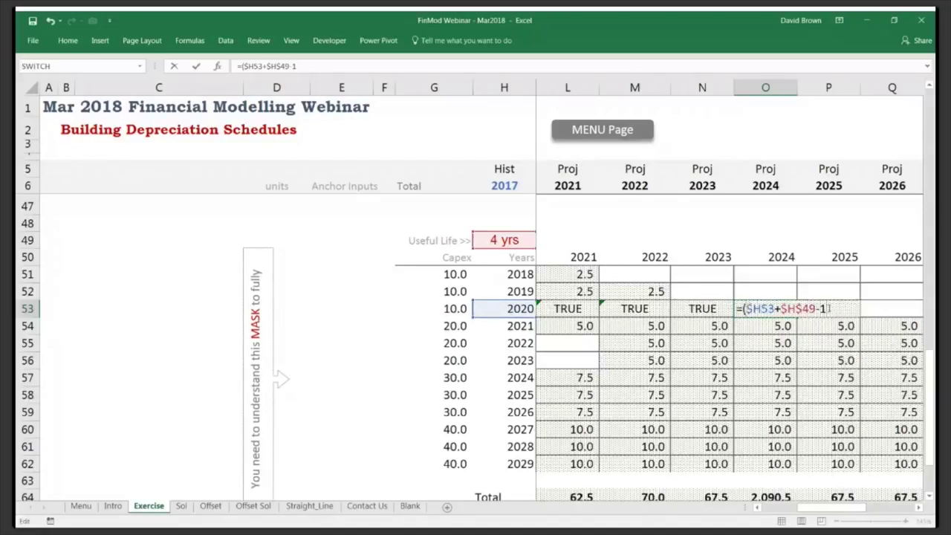
{"action": "type", "text": ")"}
{"action": "left_click", "coordinate": [742, 308]}
{"action": "left_click", "coordinate": [772, 257]}
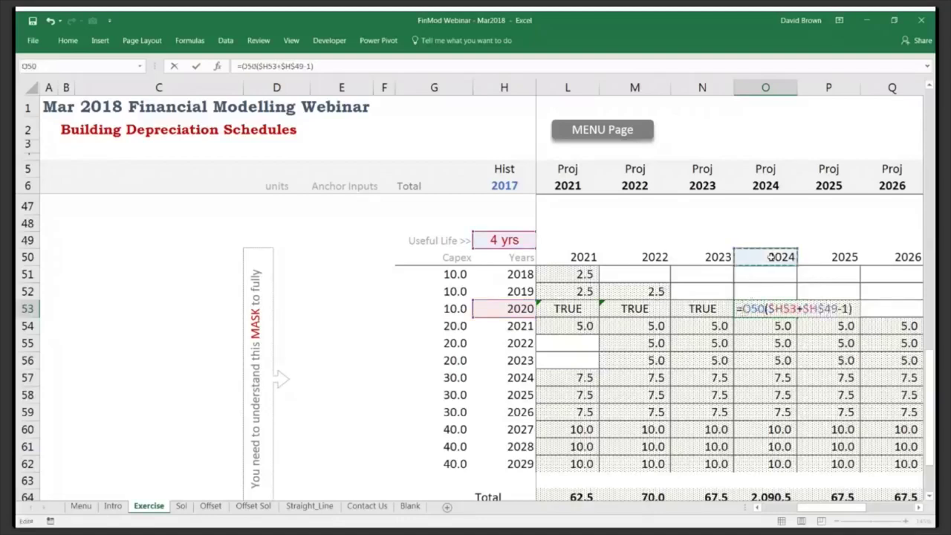
{"action": "key", "text": "F4"}
{"action": "key", "text": "F4"}
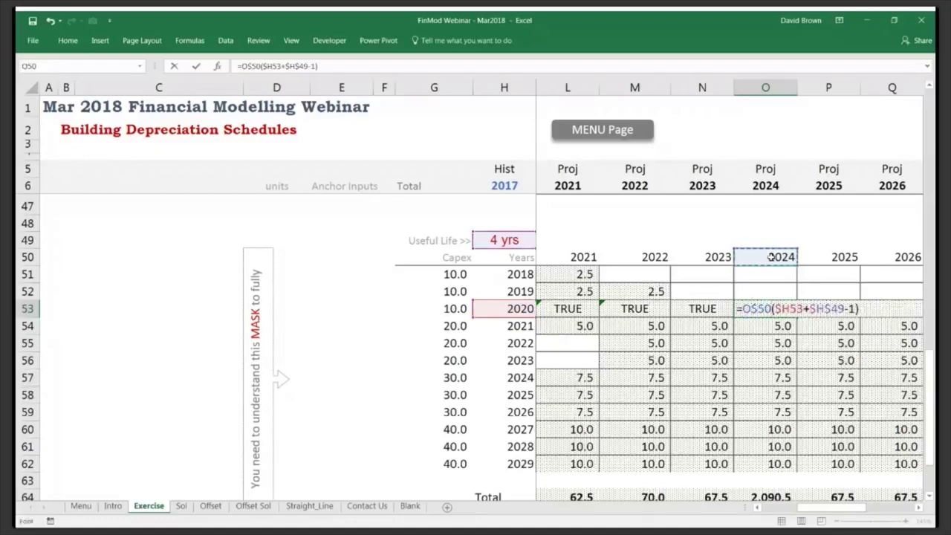
{"action": "type", "text": "<="}
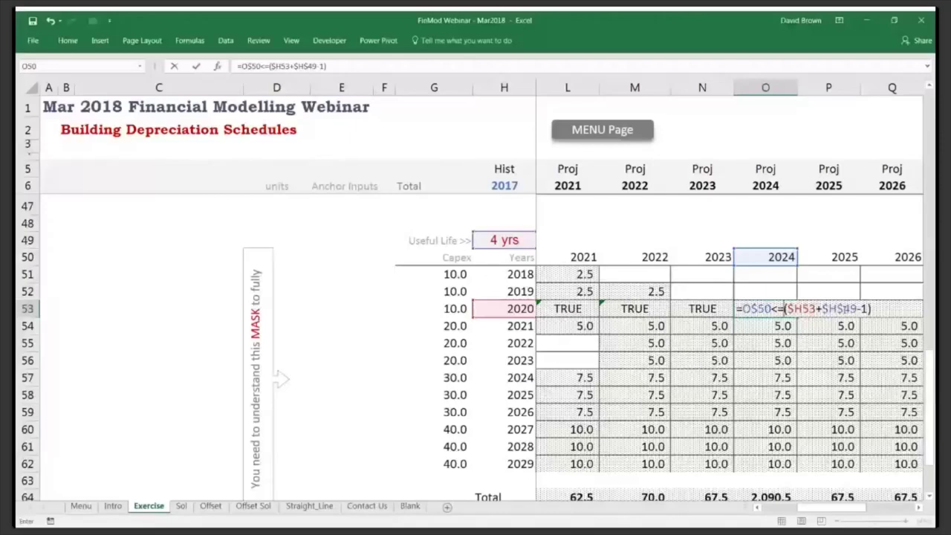
{"action": "key", "text": "Return"}
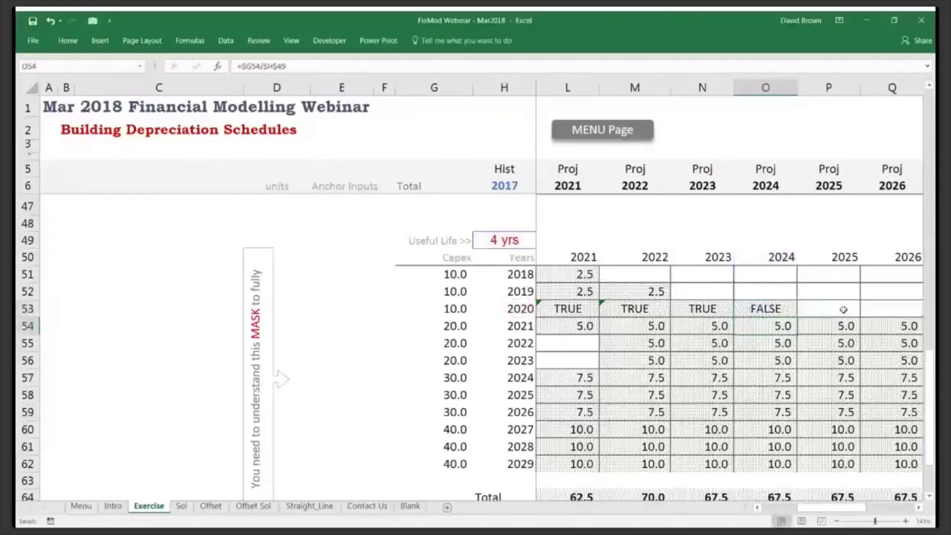
{"action": "key", "text": "Up"}
{"action": "key", "text": "Home"}
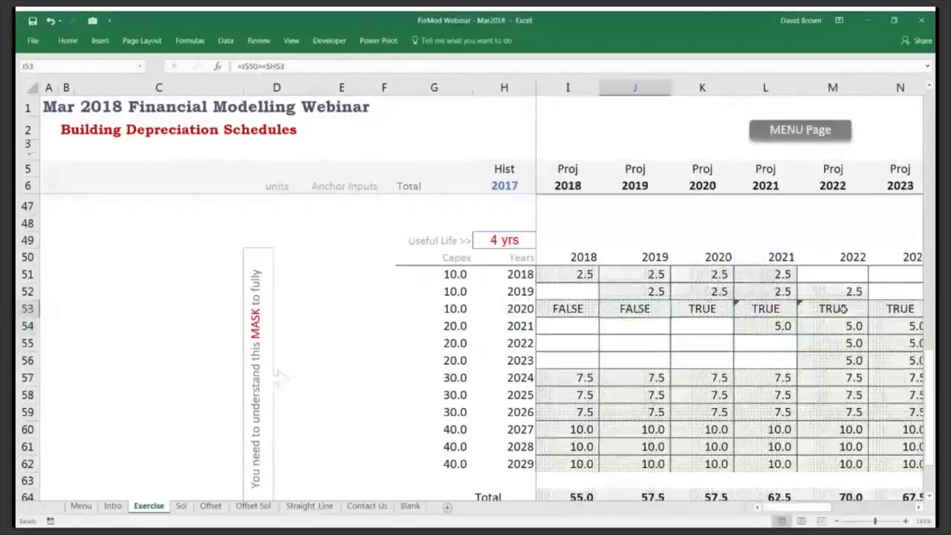
{"action": "key", "text": "Right"}
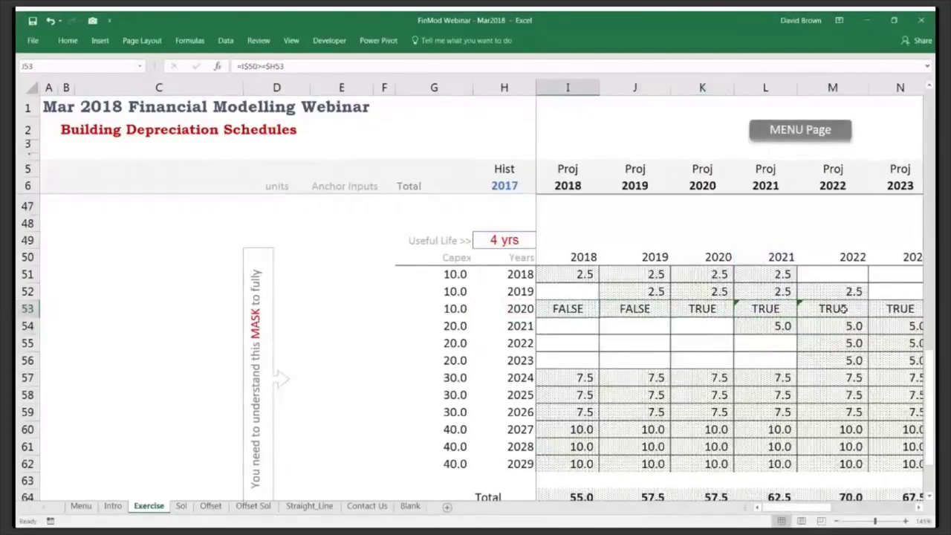
{"action": "key", "text": "Right"}
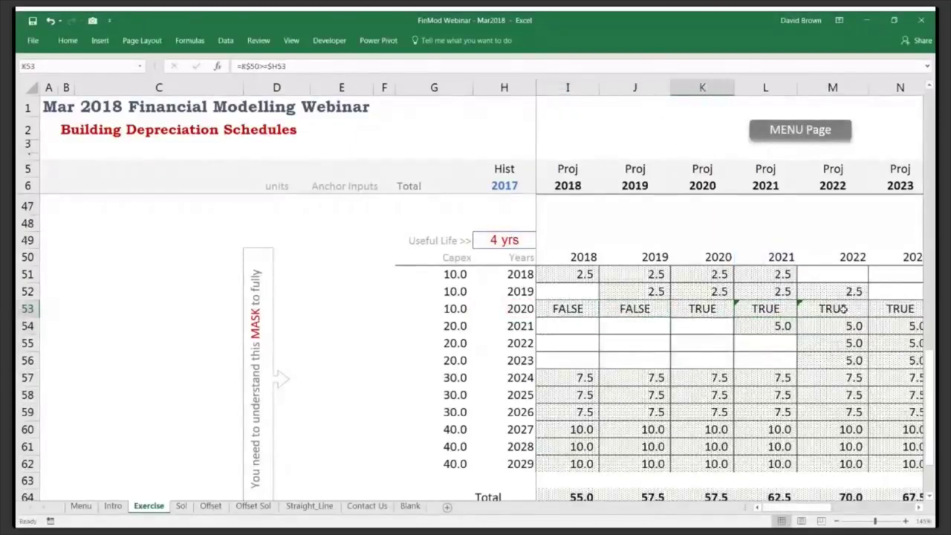
{"action": "key", "text": "Right"}
{"action": "key", "text": "Right"}
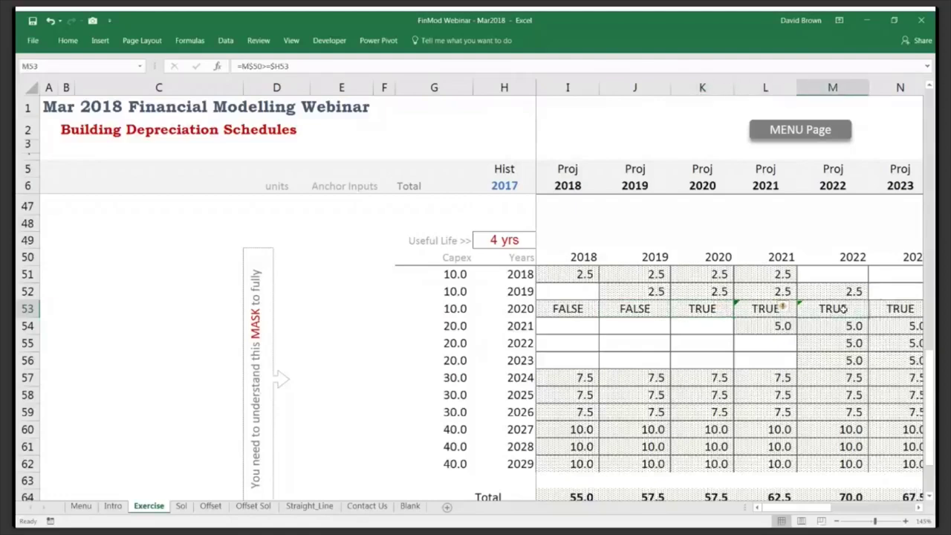
{"action": "key", "text": "Right"}
{"action": "key", "text": "Right"}
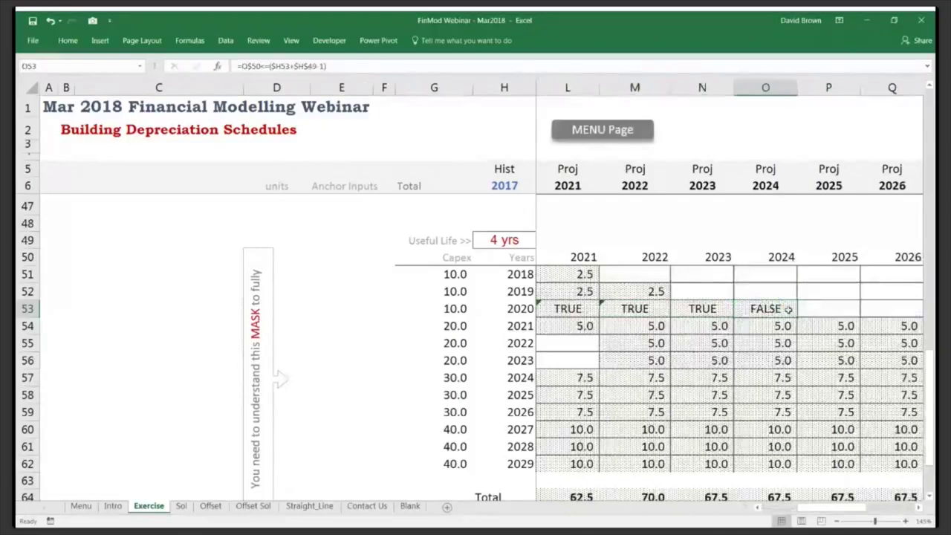
{"action": "key", "text": "F2"}
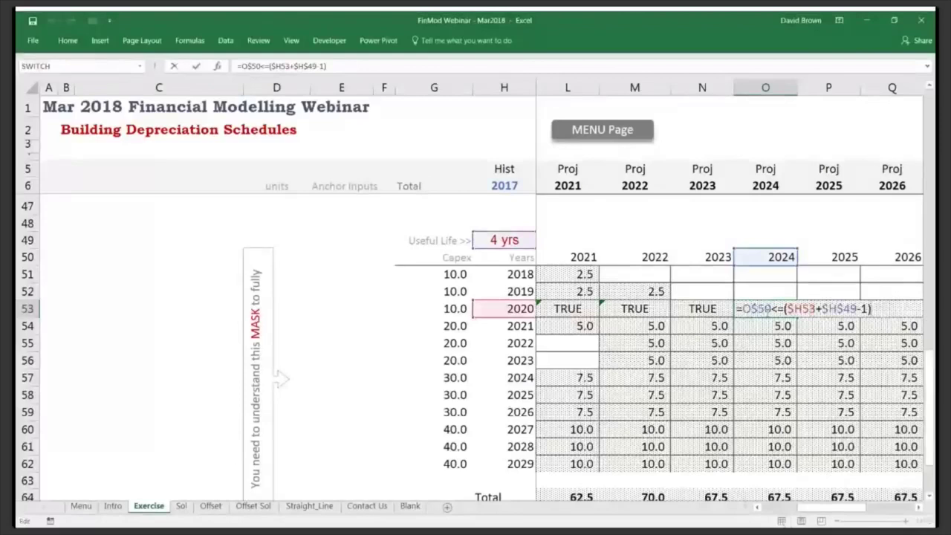
{"action": "key", "text": "Escape"}
{"action": "key", "text": "Left"}
{"action": "key", "text": "F2"}
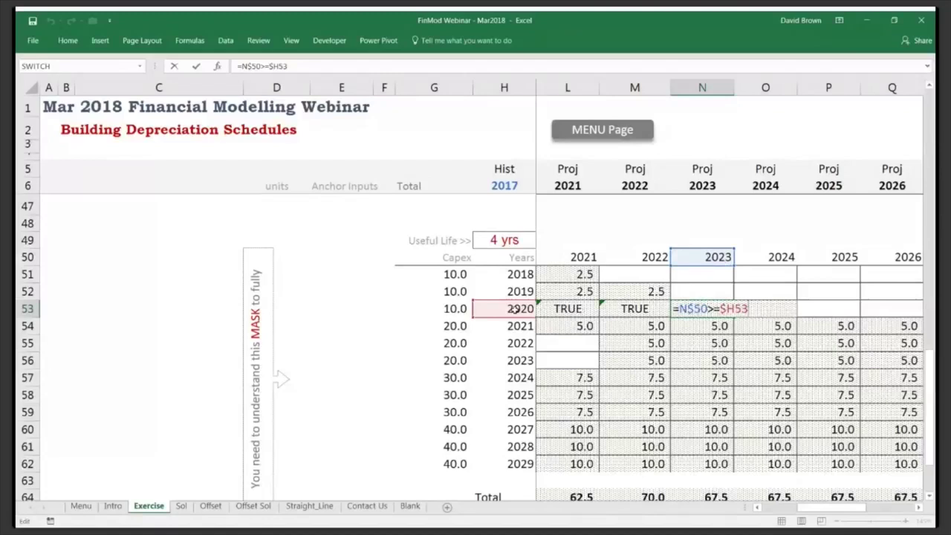
{"action": "key", "text": "Tab"}
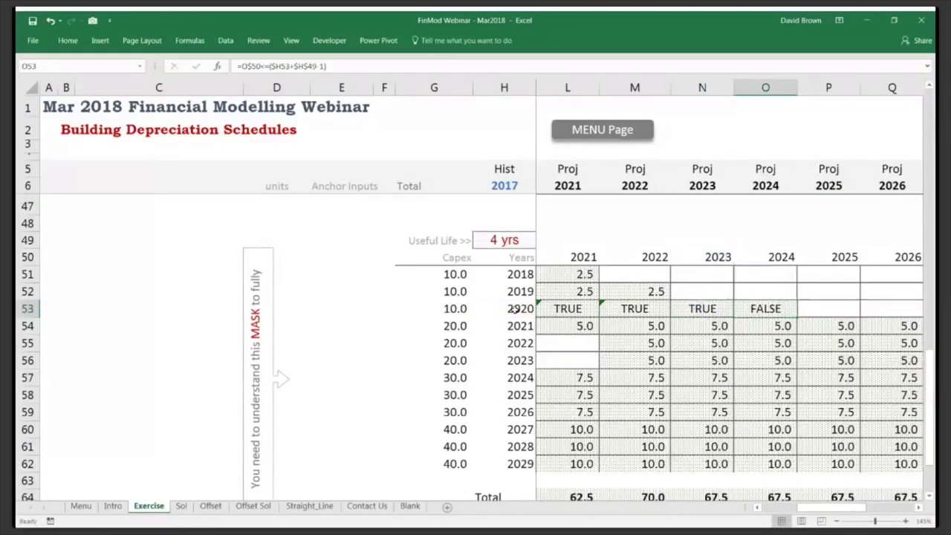
{"action": "key", "text": "F2"}
Wrap O53's end-of-life test in AND and start a second argument with O$50.
{"action": "key", "text": "Left"}
{"action": "key", "text": "Left"}
{"action": "key", "text": "Left"}
{"action": "key", "text": "Left"}
{"action": "key", "text": "Left"}
{"action": "key", "text": "Left"}
{"action": "key", "text": "Left"}
{"action": "key", "text": "Left"}
{"action": "key", "text": "Left"}
{"action": "key", "text": "Left"}
{"action": "key", "text": "Left"}
{"action": "key", "text": "Left"}
{"action": "key", "text": "Left"}
{"action": "key", "text": "Left"}
{"action": "key", "text": "Left"}
{"action": "key", "text": "Left"}
{"action": "key", "text": "Left"}
{"action": "key", "text": "Left"}
{"action": "key", "text": "Left"}
{"action": "key", "text": "Left"}
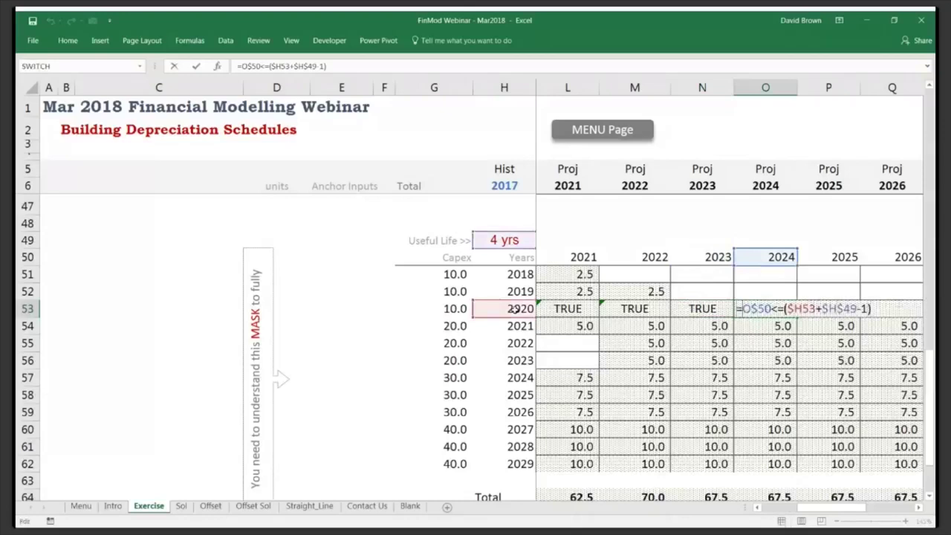
{"action": "type", "text": "and"}
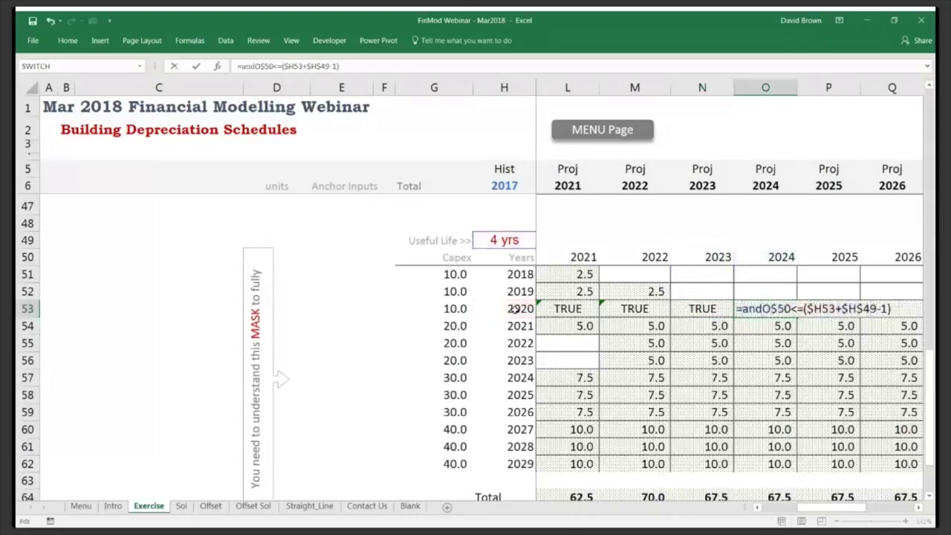
{"action": "type", "text": "("}
{"action": "key", "text": "Right"}
{"action": "key", "text": "Right"}
{"action": "key", "text": "Right"}
{"action": "key", "text": "Right"}
{"action": "key", "text": "Right"}
{"action": "key", "text": "Right"}
{"action": "key", "text": "Right"}
{"action": "key", "text": "Right"}
{"action": "key", "text": "Right"}
{"action": "key", "text": "Right"}
{"action": "key", "text": "Right"}
{"action": "key", "text": "Right"}
{"action": "key", "text": "Right"}
{"action": "key", "text": "Right"}
{"action": "key", "text": "Right"}
{"action": "key", "text": "Right"}
{"action": "key", "text": "Right"}
{"action": "key", "text": "Right"}
{"action": "key", "text": "Right"}
{"action": "key", "text": "Right"}
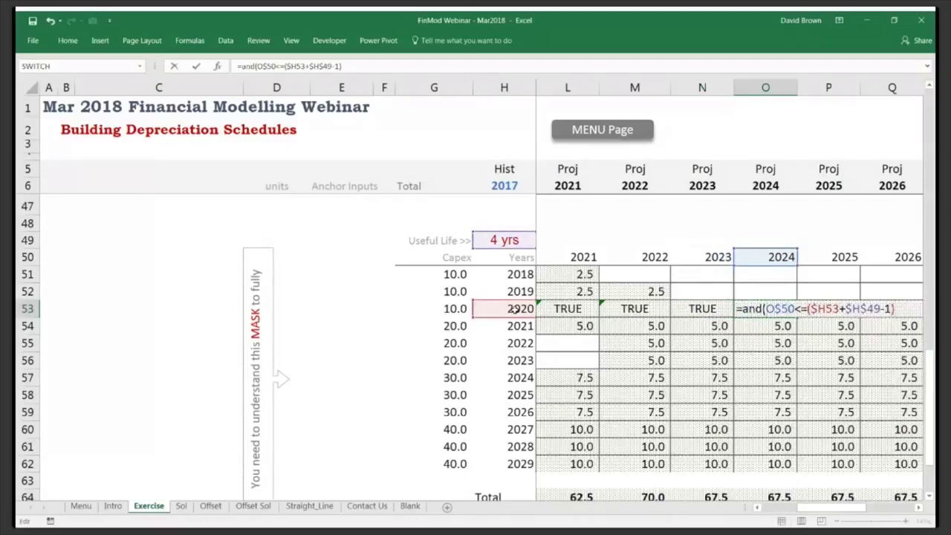
{"action": "type", "text": ","}
{"action": "left_click", "coordinate": [762, 255]}
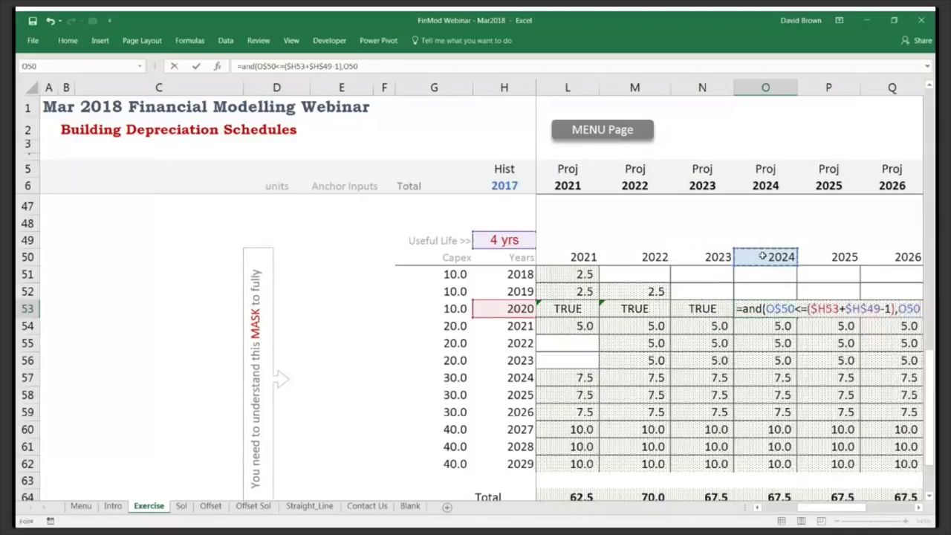
{"action": "key", "text": "F4"}
{"action": "key", "text": "F4"}
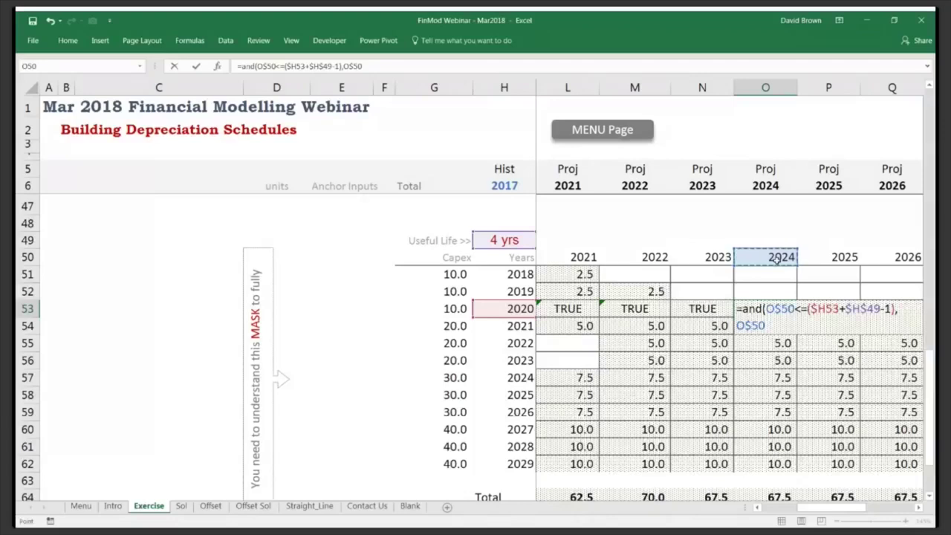
Finish the O53 AND formula bounding the 2020 asset's four-year useful life, returning FALSE.
{"action": "type", "text": ">="}
{"action": "left_click", "coordinate": [515, 310]}
{"action": "key", "text": "F4"}
{"action": "key", "text": "F4"}
{"action": "key", "text": "F4"}
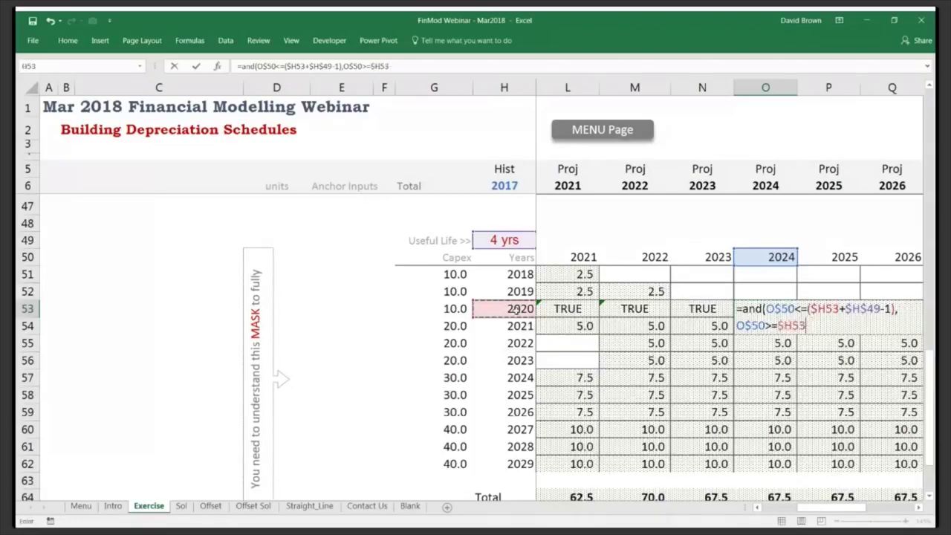
{"action": "type", "text": ")"}
{"action": "key", "text": "Return"}
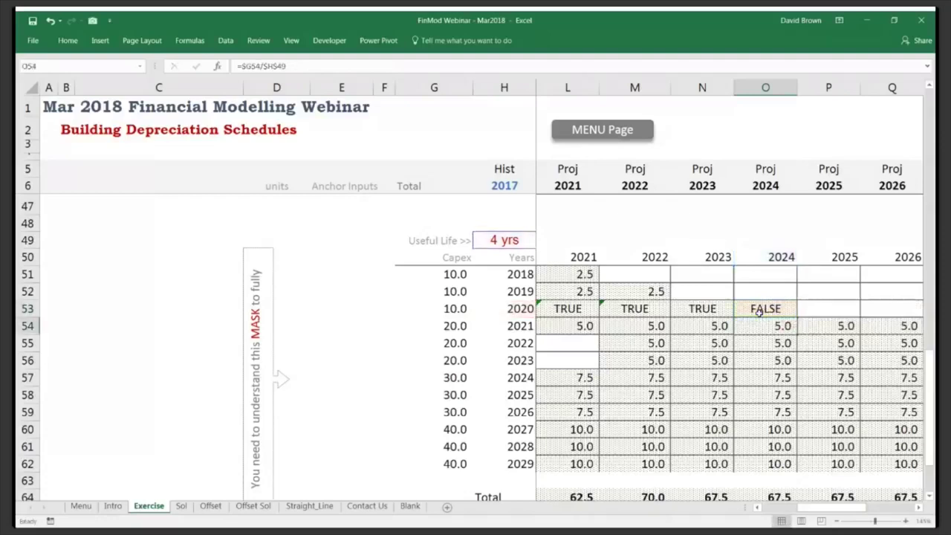
Copy the O53 mask formula and begin selecting the mask grid.
{"action": "key", "text": "Up"}
{"action": "key", "text": "ctrl+c"}
{"action": "key", "text": "Left"}
{"action": "key", "text": "Left"}
{"action": "key", "text": "Left"}
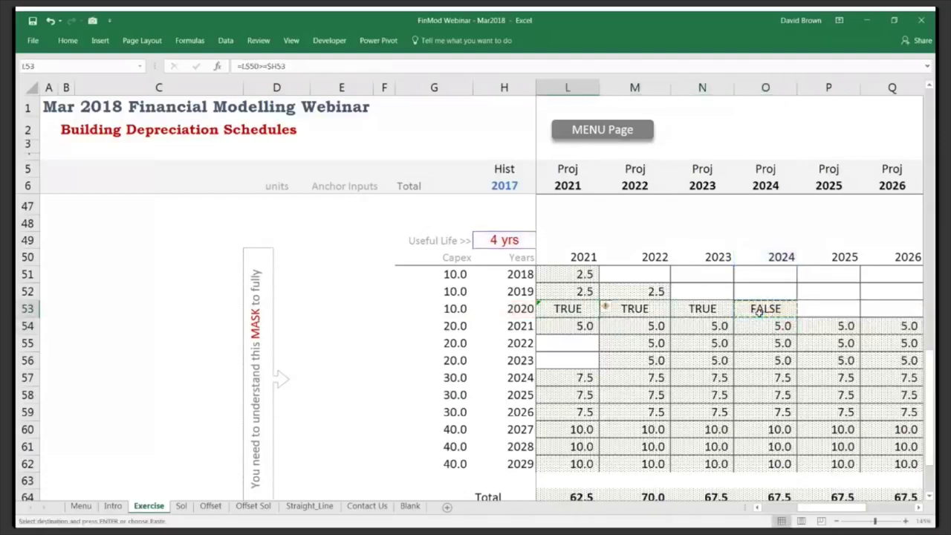
{"action": "key", "text": "ctrl+shift+Right"}
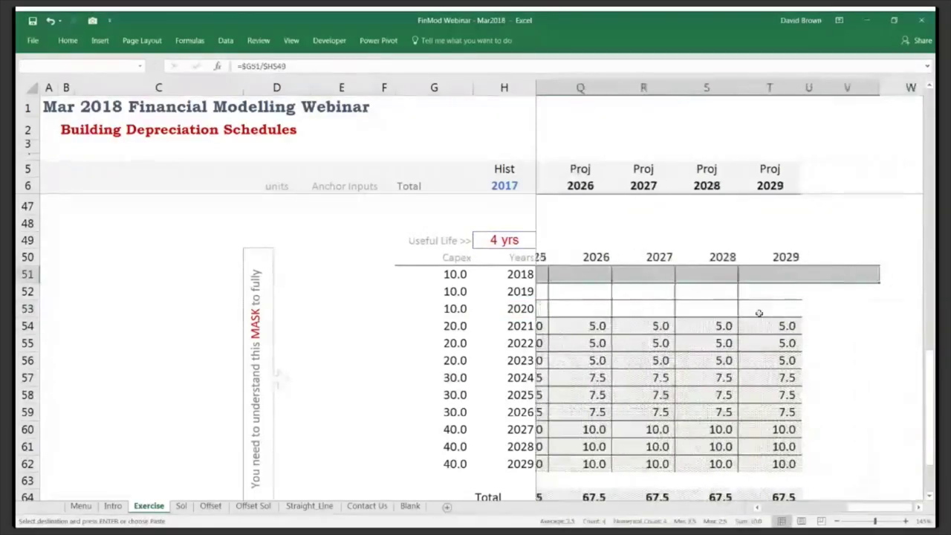
Paste the AND mask formula over the whole grid I51:T62.
{"action": "key", "text": "shift+Up"}
{"action": "key", "text": "shift+Up"}
{"action": "key", "text": "ctrl+shift+Down"}
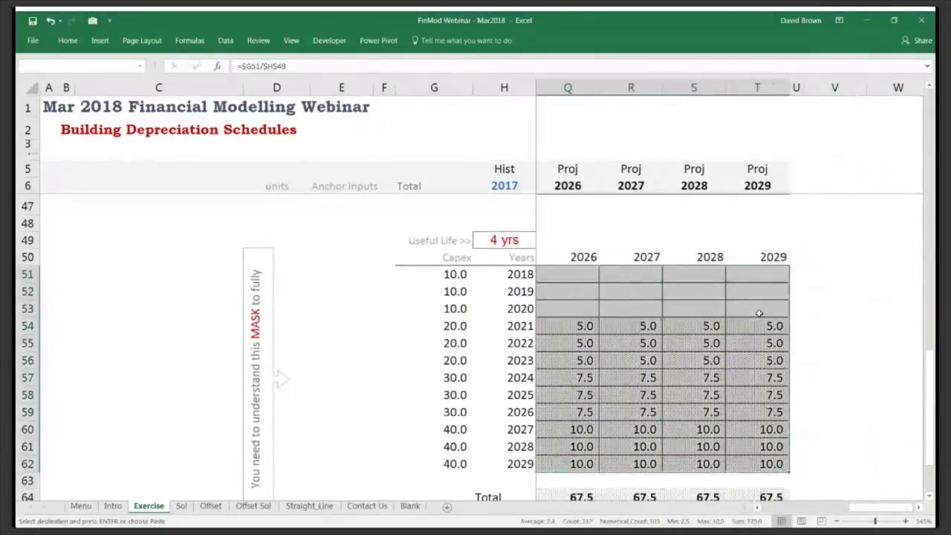
{"action": "key", "text": "Return"}
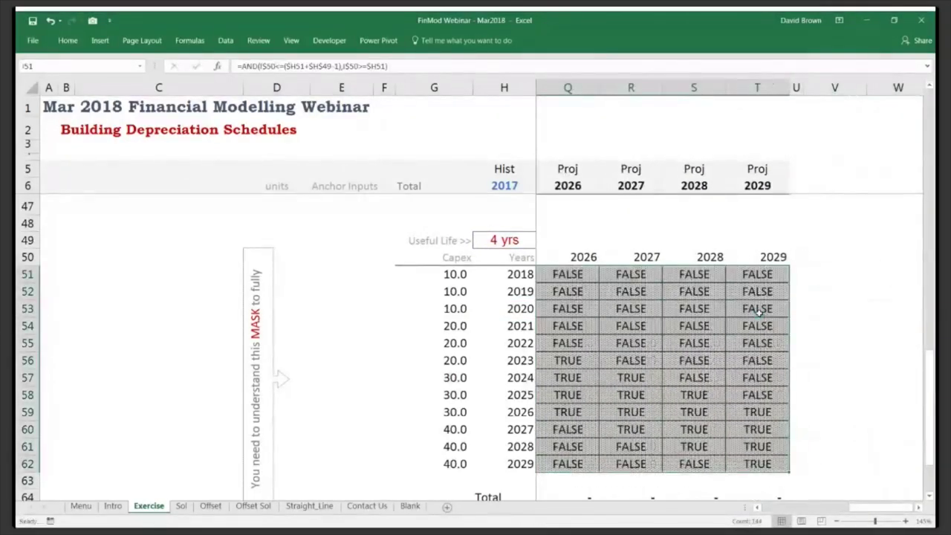
Highlight the four-year TRUE runs in rows 51 and 52 to verify them.
{"action": "key", "text": "Left"}
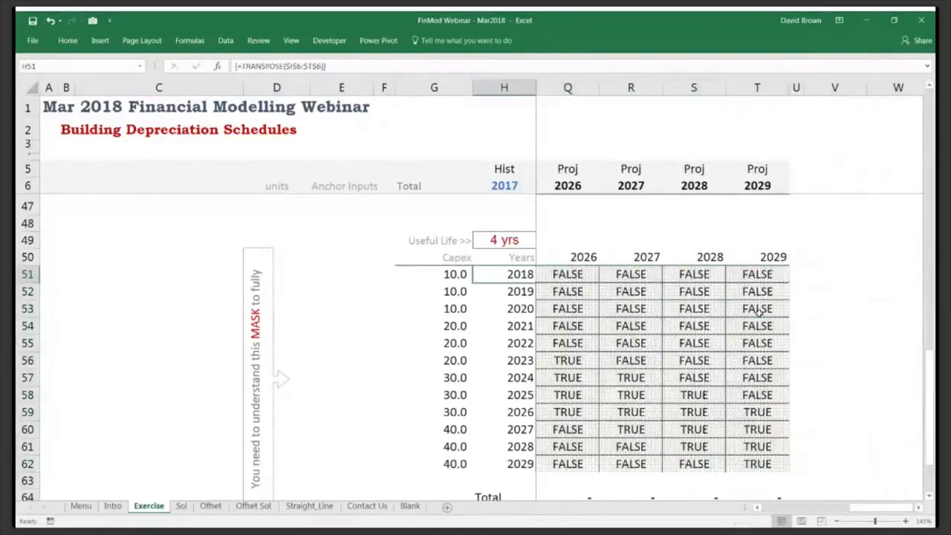
{"action": "key", "text": "Right"}
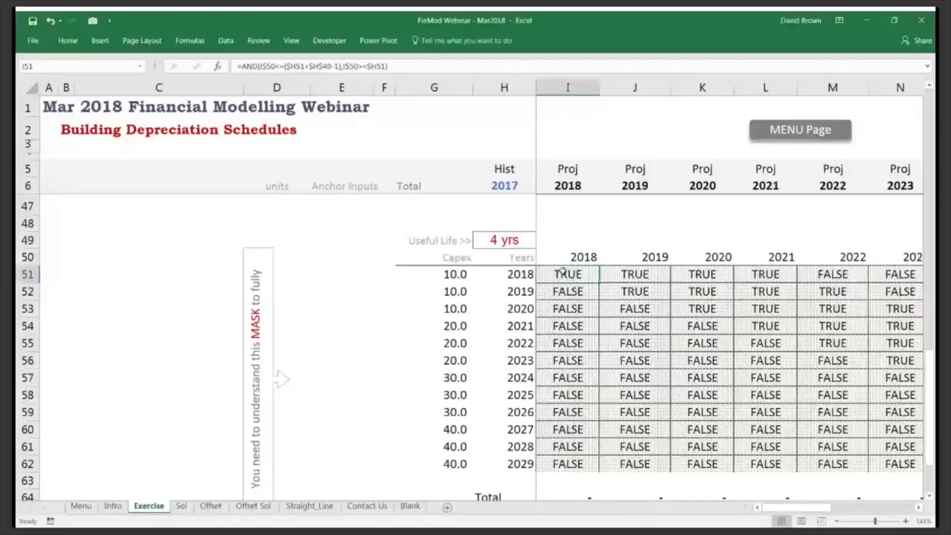
{"action": "key", "text": "shift+Right"}
{"action": "key", "text": "shift+Right"}
{"action": "key", "text": "shift+Right"}
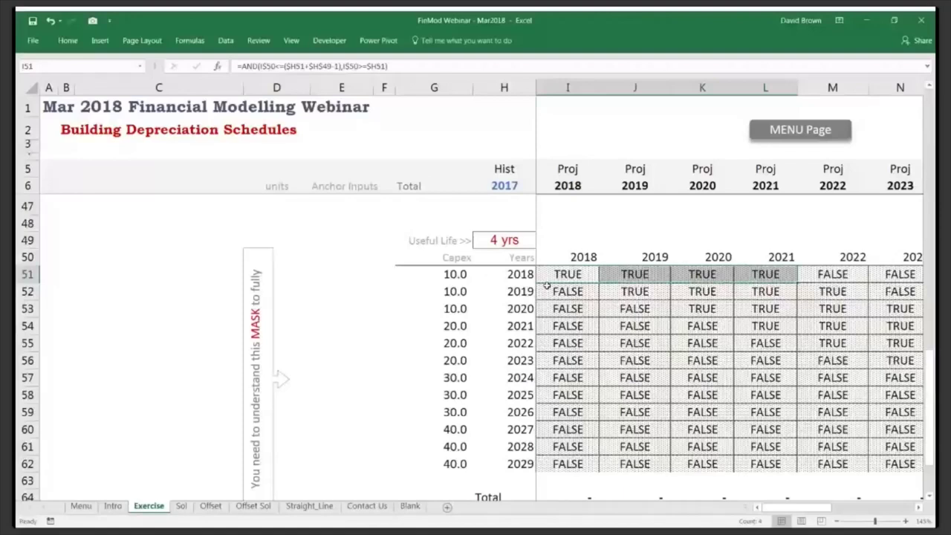
{"action": "left_click_drag", "start_coordinate": [631, 291], "coordinate": [766, 293]}
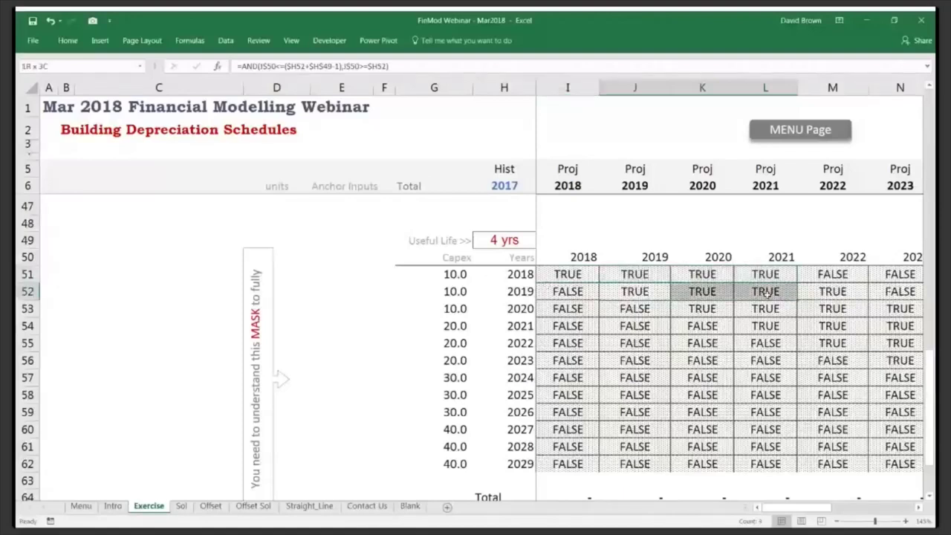
Append *1 to the I51 AND formula and repaste it over I51:T62, showing 1.0 values.
{"action": "double_click", "coordinate": [547, 274]}
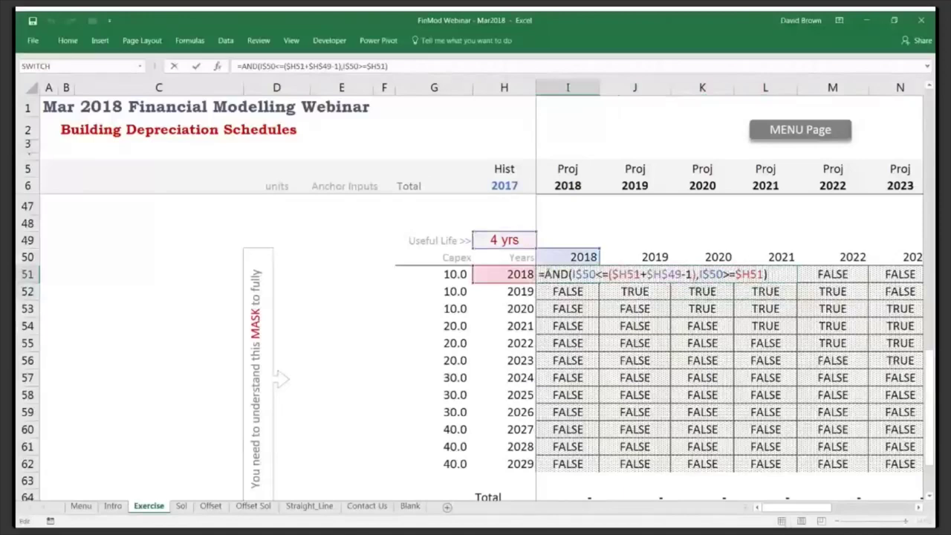
{"action": "type", "text": "*1"}
{"action": "key", "text": "ctrl+Return"}
{"action": "key", "text": "ctrl+c"}
{"action": "key", "text": "ctrl+shift+Right"}
{"action": "key", "text": "ctrl+shift+Down"}
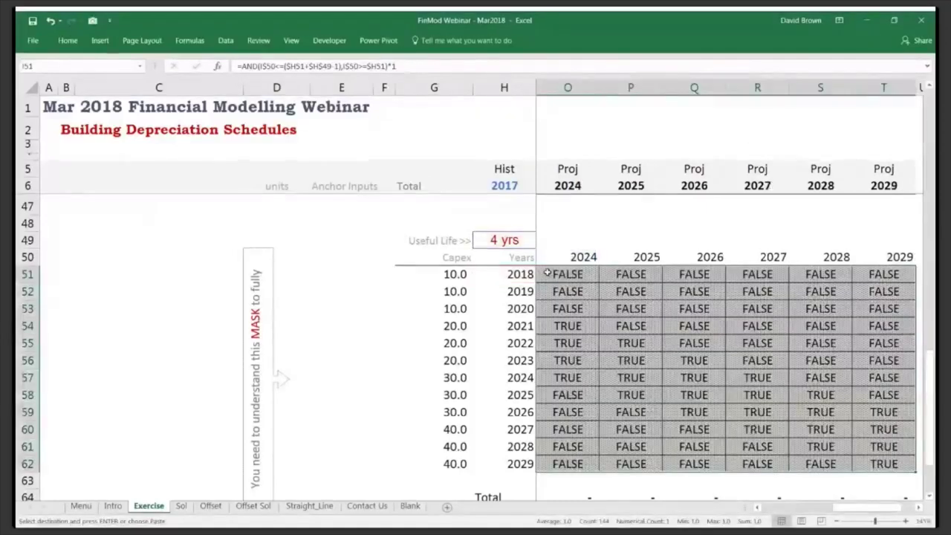
{"action": "key", "text": "Return"}
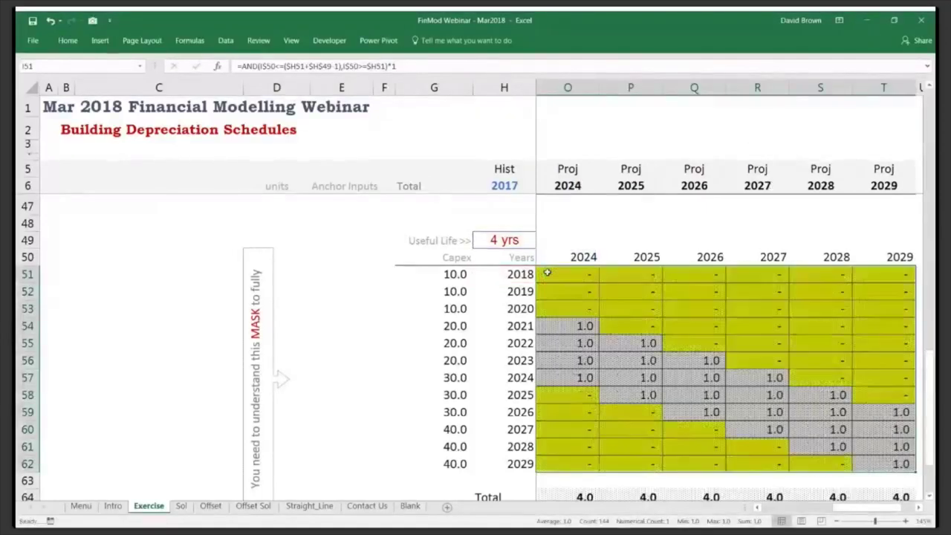
{"action": "key", "text": "Left"}
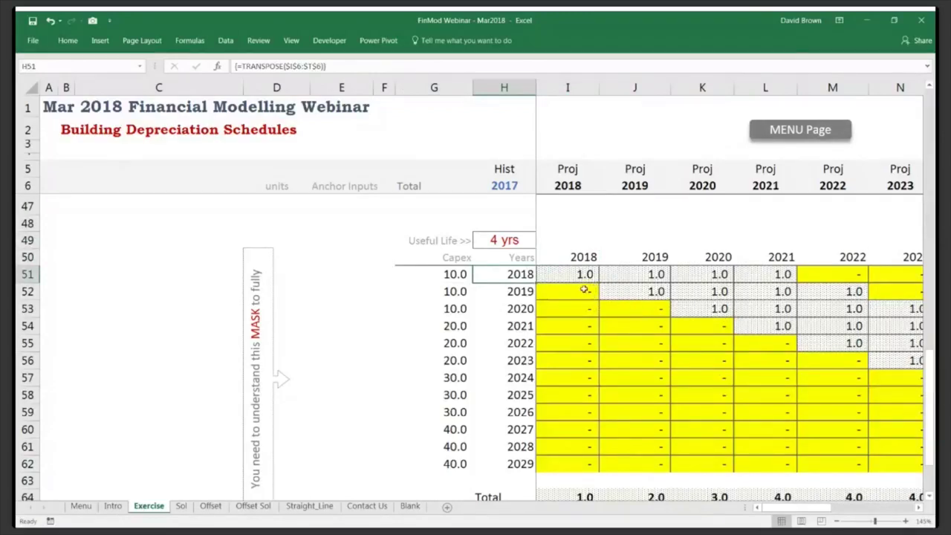
Review the 2018–2020 assets' 1.0 runs, then reopen I51 and delete the trailing 1.
{"action": "left_click_drag", "start_coordinate": [574, 273], "coordinate": [754, 270]}
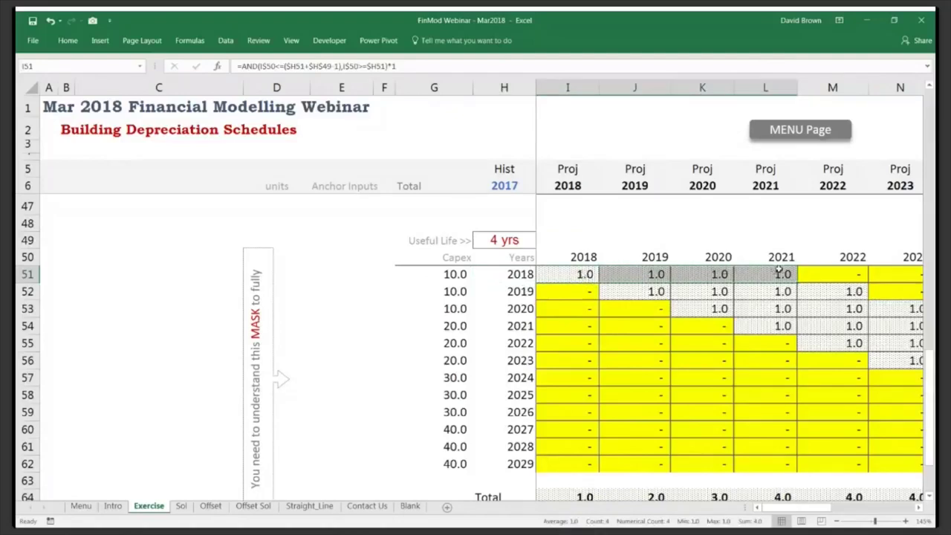
{"action": "left_click_drag", "start_coordinate": [643, 291], "coordinate": [849, 290]}
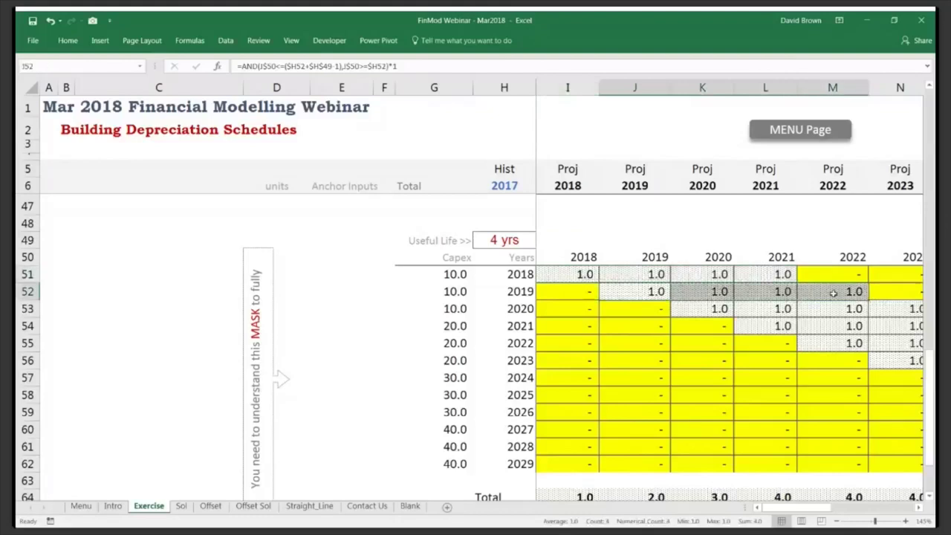
{"action": "left_click_drag", "start_coordinate": [724, 312], "coordinate": [884, 310]}
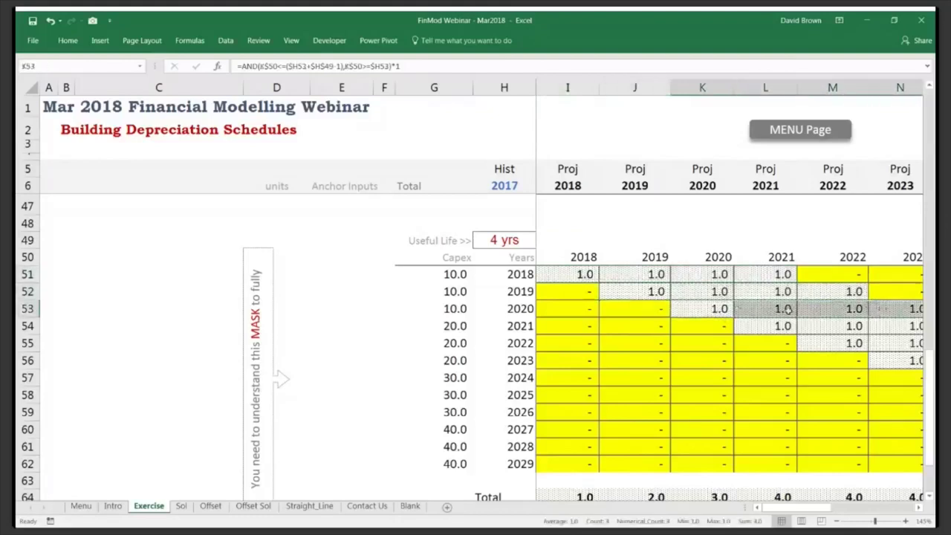
{"action": "left_click", "coordinate": [580, 273]}
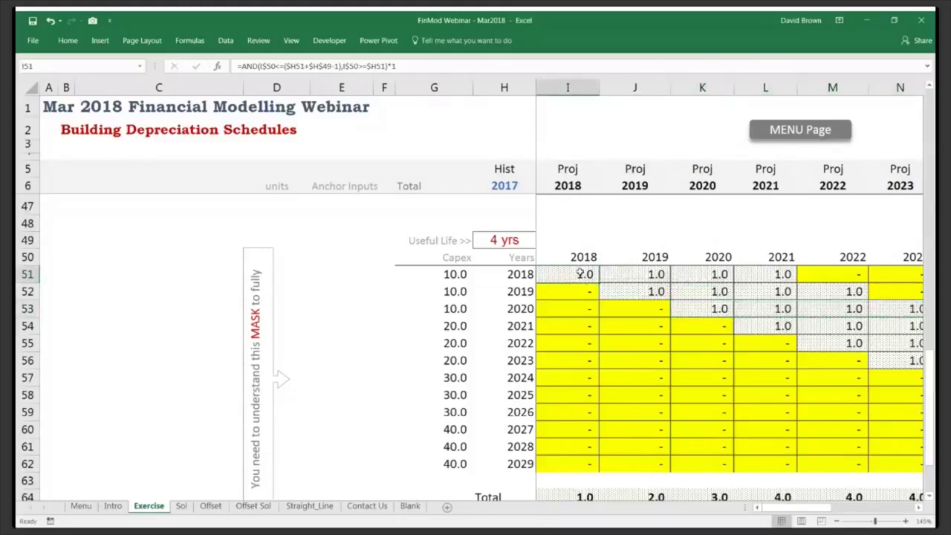
{"action": "double_click", "coordinate": [580, 273]}
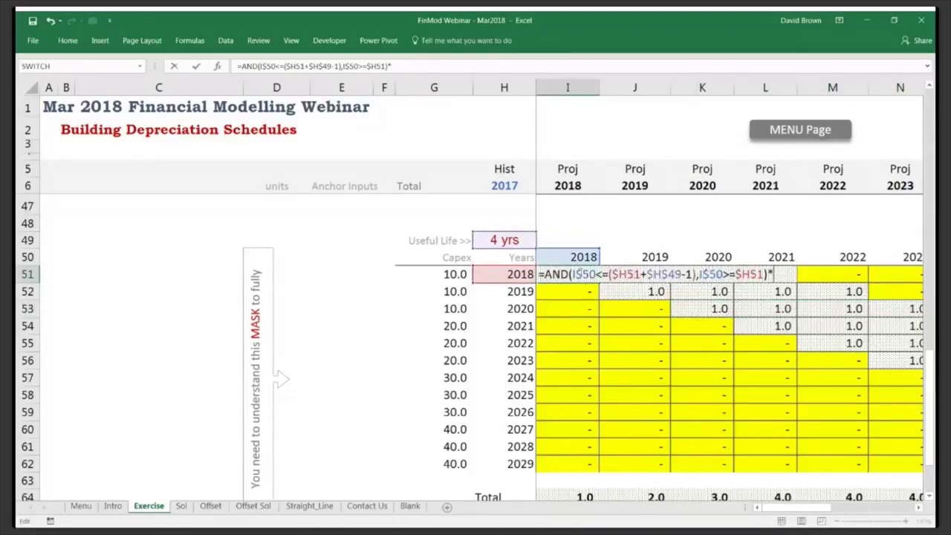
Complete the I51 formula as mask times capex G51 divided by useful life $H$49.
{"action": "left_click", "coordinate": [454, 274]}
{"action": "key", "text": "F4"}
{"action": "key", "text": "F4"}
{"action": "key", "text": "F4"}
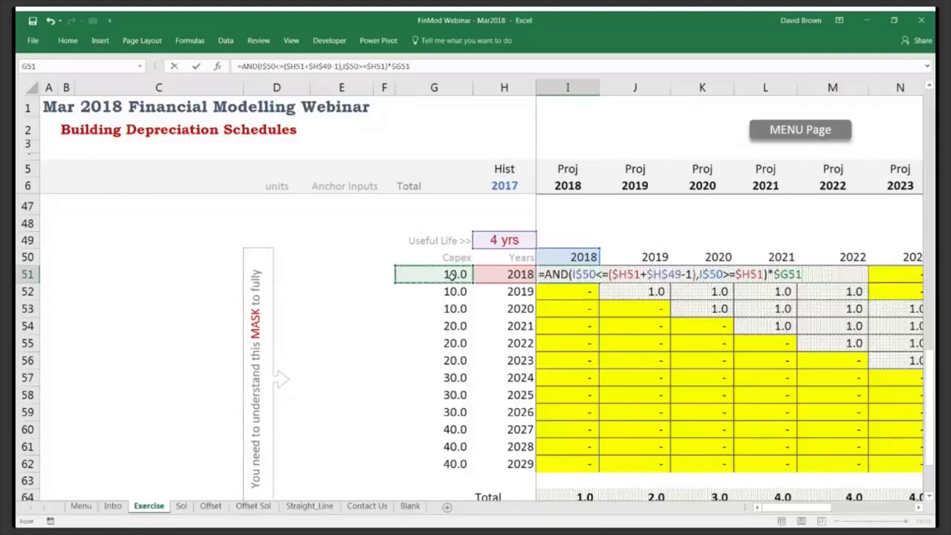
{"action": "type", "text": "/"}
{"action": "left_click", "coordinate": [507, 238]}
{"action": "key", "text": "F4"}
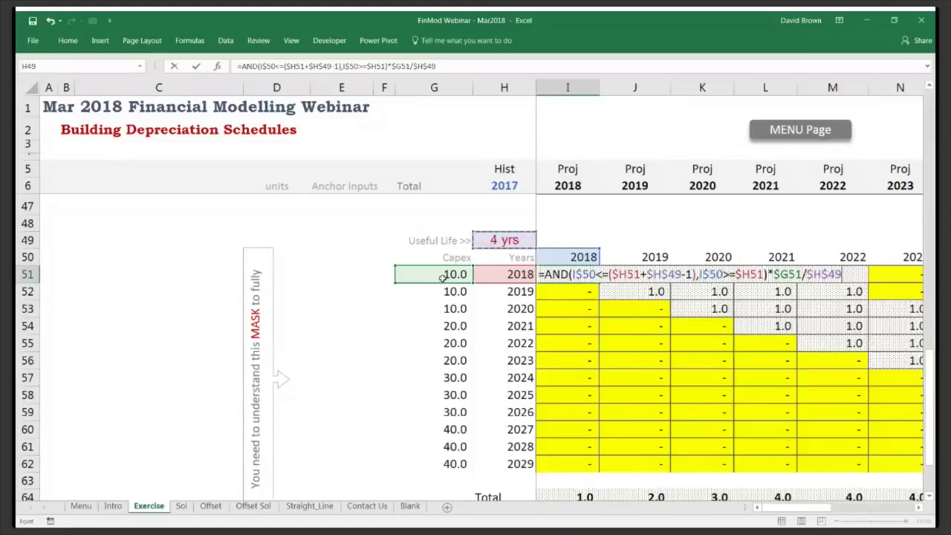
Copy the I51 formula across I51:T62, giving yearly depreciation like 2.5, 5.0, 7.5, 10.0.
{"action": "key", "text": "Up"}
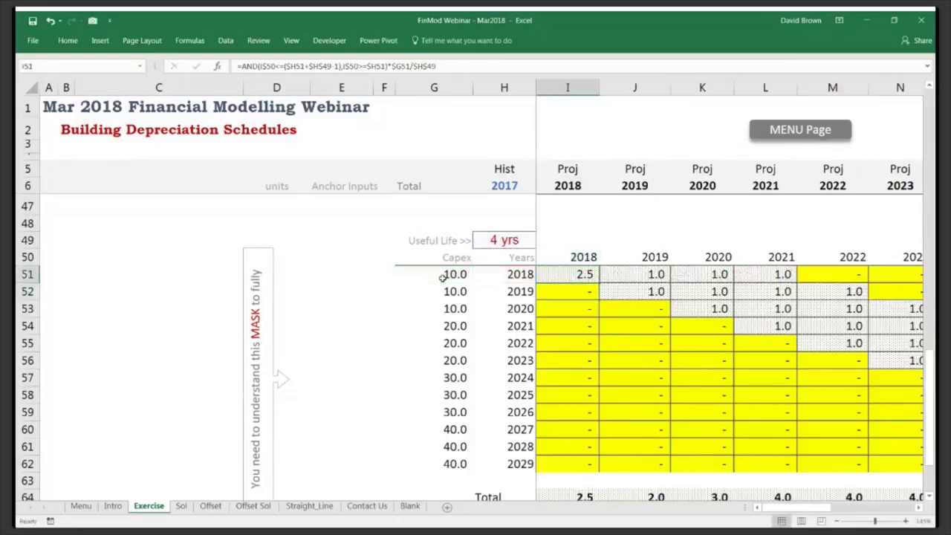
{"action": "key", "text": "ctrl+c"}
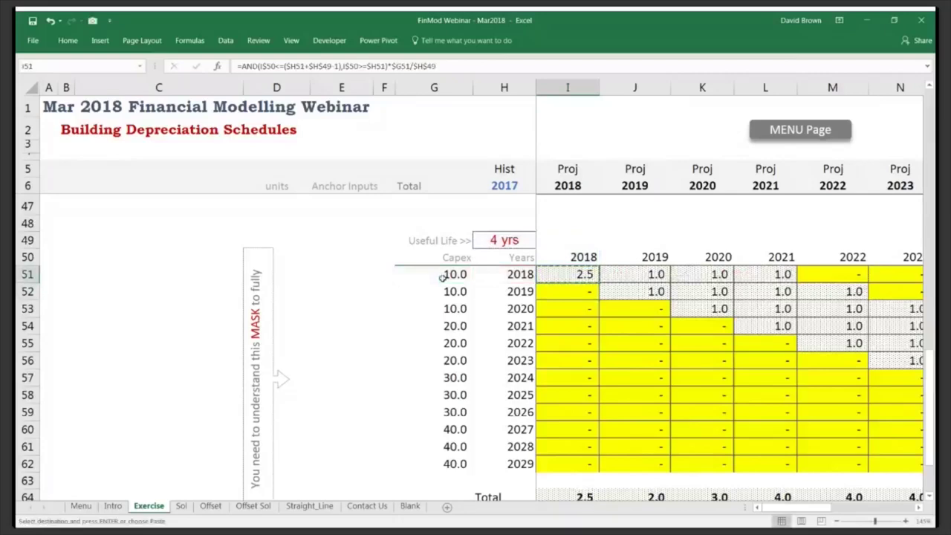
{"action": "key", "text": "ctrl+shift+Right"}
{"action": "key", "text": "ctrl+shift+Down"}
{"action": "key", "text": "ctrl+v"}
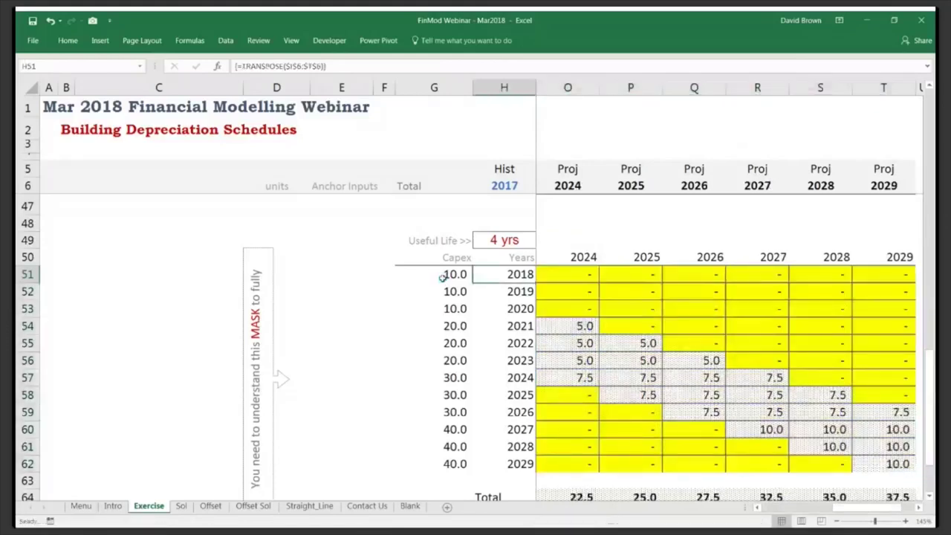
{"action": "key", "text": "Escape"}
{"action": "key", "text": "shift+BackSpace"}
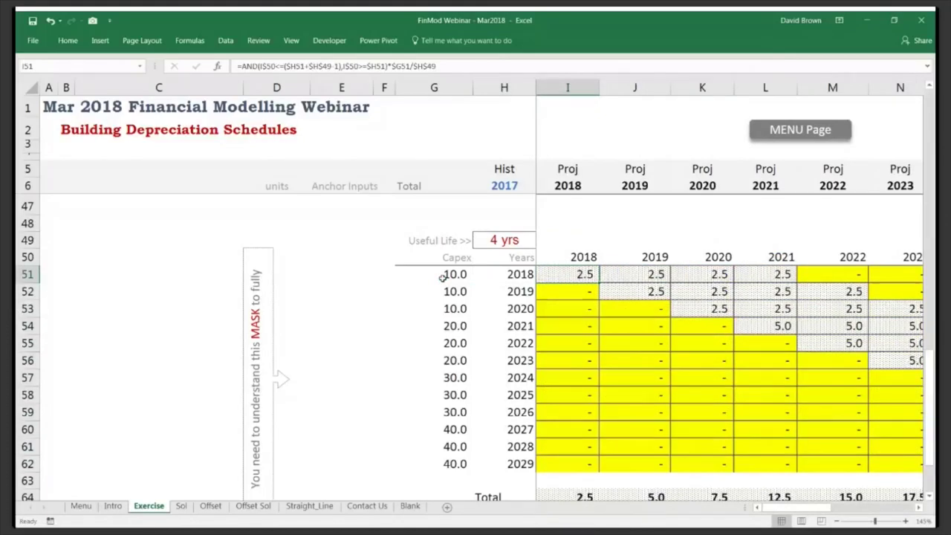
{"action": "key", "text": "Right"}
{"action": "key", "text": "Right"}
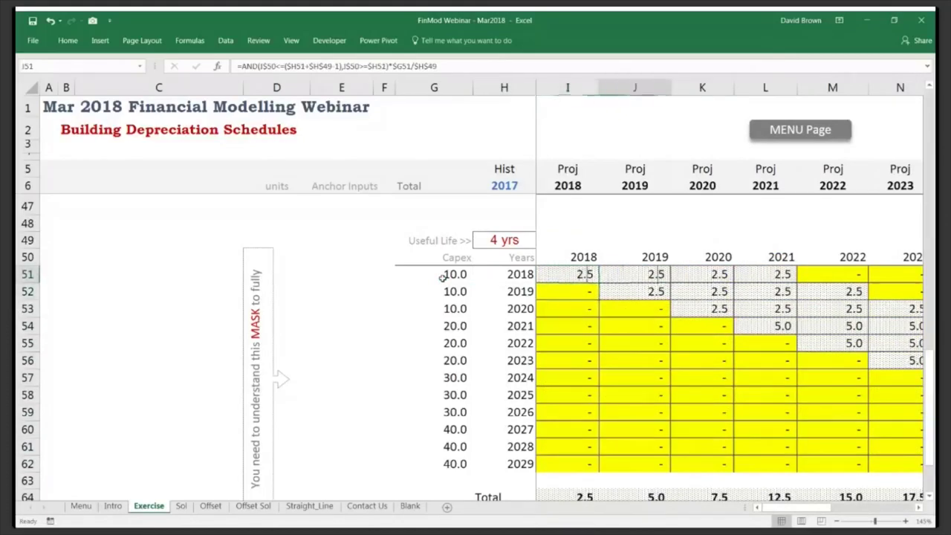
{"action": "key", "text": "Left"}
{"action": "key", "text": "Left"}
{"action": "key", "text": "Left"}
{"action": "key", "text": "Right"}
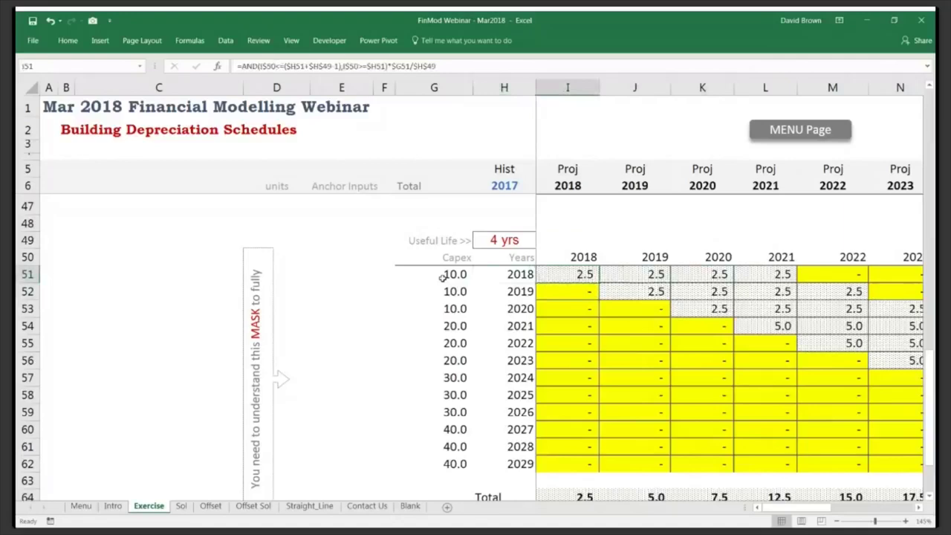
{"action": "key", "text": "Left"}
{"action": "key", "text": "Up"}
{"action": "key", "text": "Up"}
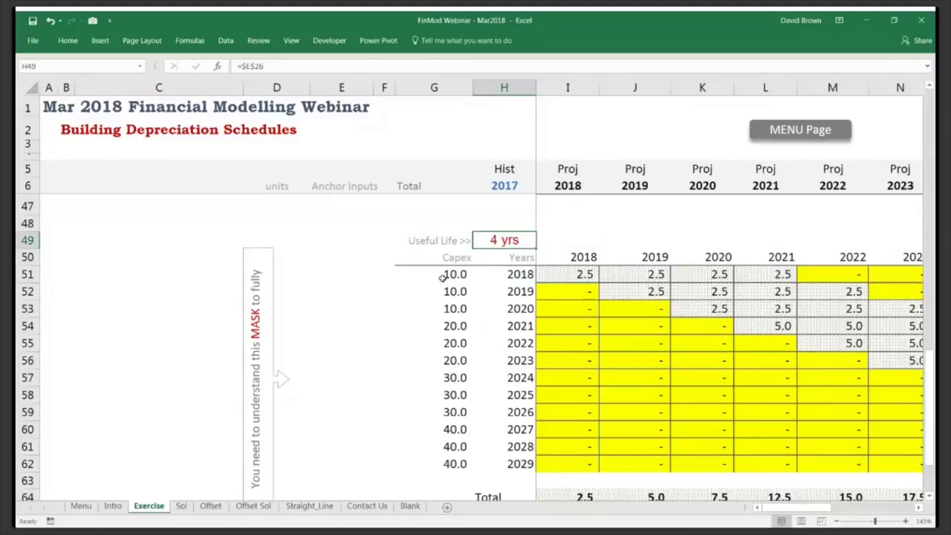
{"action": "type", "text": "5"}
{"action": "key", "text": "Return"}
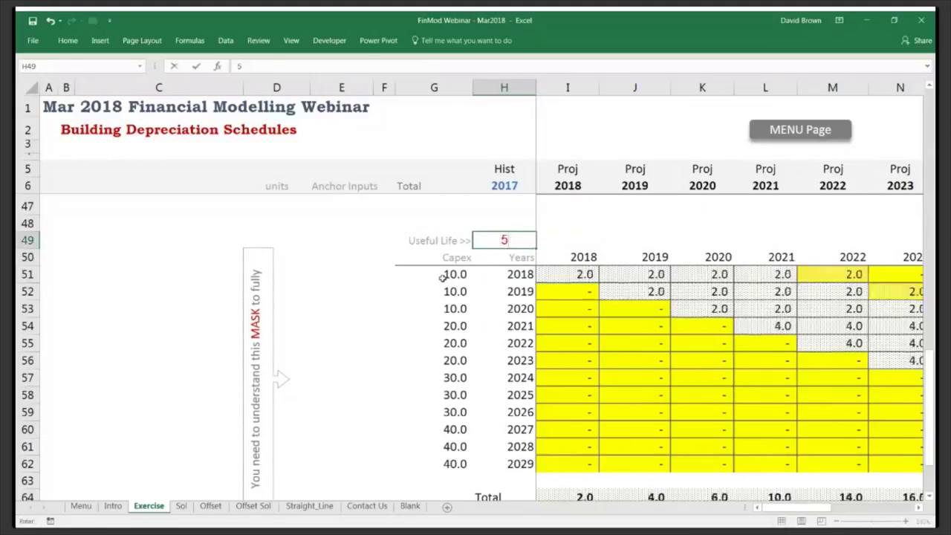
{"action": "key", "text": "Up"}
{"action": "type", "text": "2"}
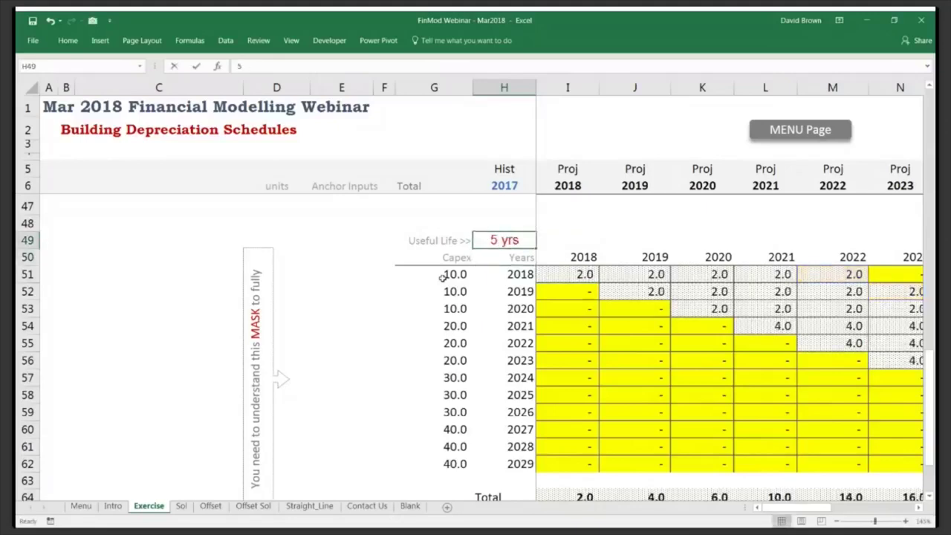
{"action": "key", "text": "Return"}
{"action": "key", "text": "Up"}
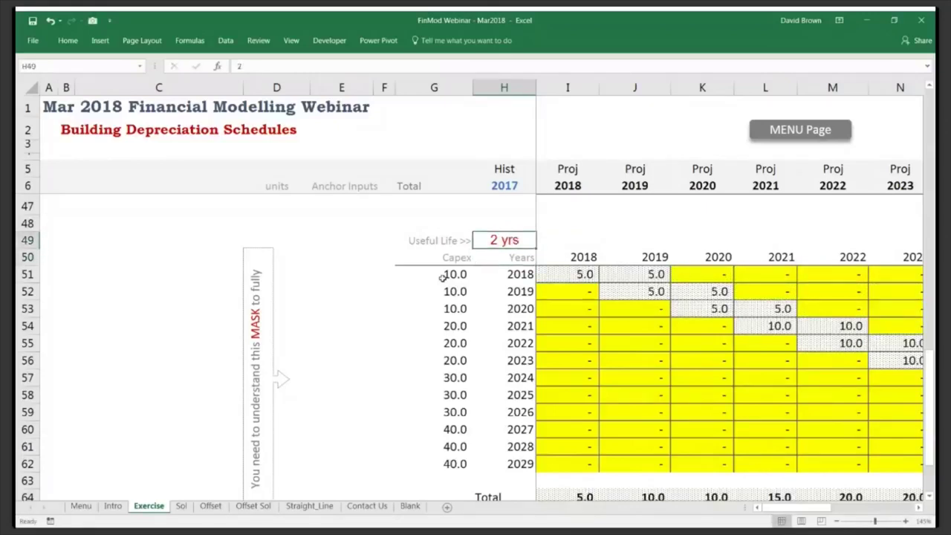
{"action": "type", "text": "6"}
{"action": "key", "text": "Return"}
{"action": "key", "text": "Up"}
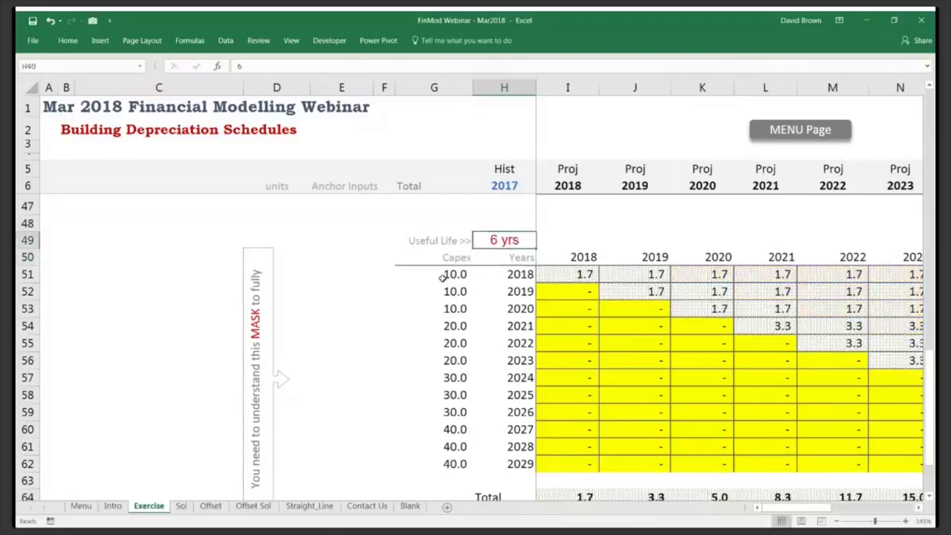
{"action": "key", "text": "ctrl+z"}
{"action": "key", "text": "ctrl+z"}
{"action": "key", "text": "ctrl+z"}
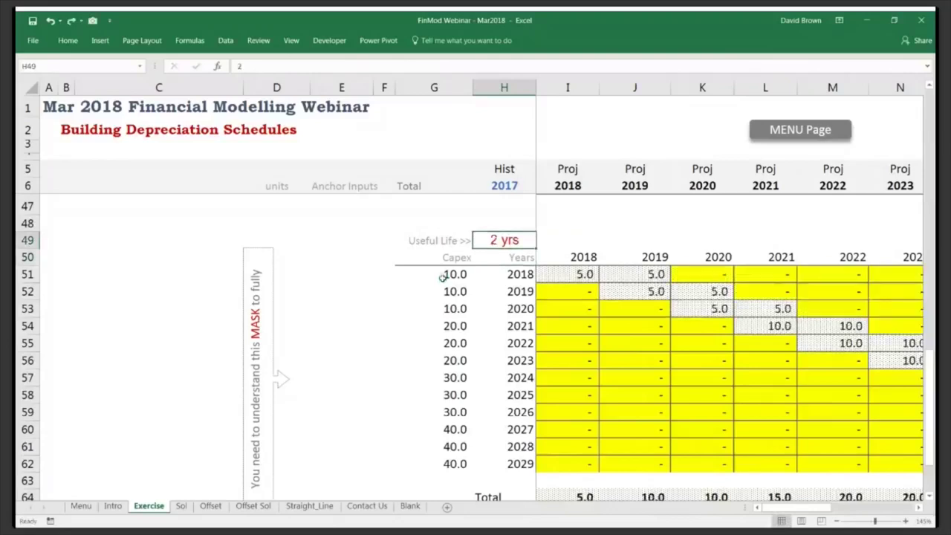
{"action": "key", "text": "Right"}
{"action": "key", "text": "Up"}
{"action": "key", "text": "Up"}
{"action": "key", "text": "Up"}
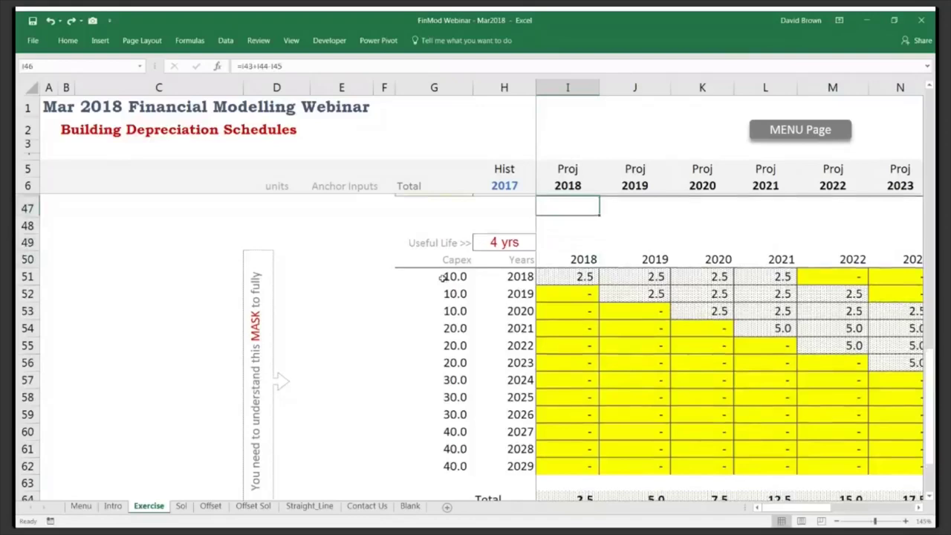
{"action": "key", "text": "Up"}
{"action": "type", "text": "="}
{"action": "key", "text": "Down"}
{"action": "key", "text": "Down"}
{"action": "key", "text": "Down"}
{"action": "key", "text": "Escape"}
{"action": "key", "text": "Down"}
{"action": "key", "text": "Down"}
{"action": "key", "text": "Down"}
{"action": "key", "text": "Down"}
{"action": "key", "text": "Down"}
{"action": "key", "text": "Down"}
{"action": "key", "text": "Down"}
{"action": "key", "text": "Down"}
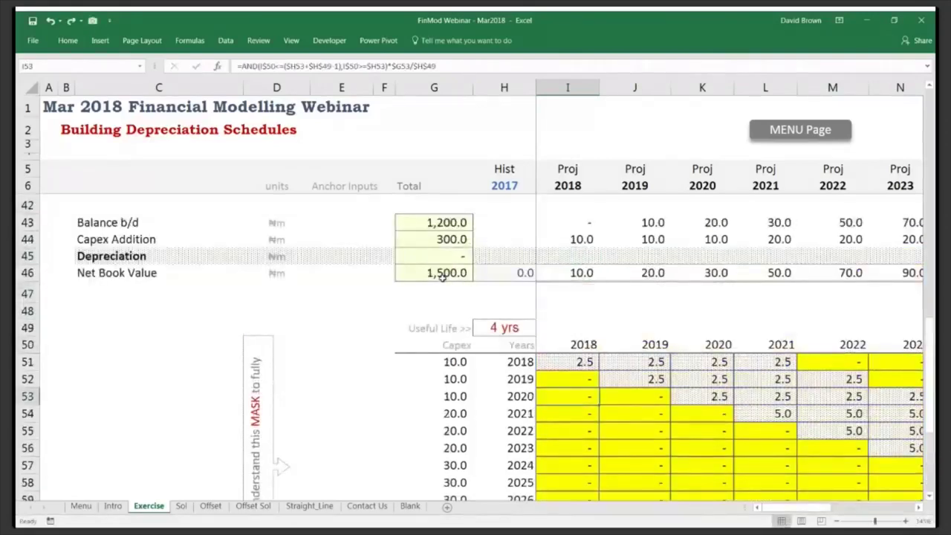
Inspect the SUM formula in the 2018 mask total cell I64.
{"action": "key", "text": "Down"}
{"action": "key", "text": "Down"}
{"action": "key", "text": "Down"}
{"action": "key", "text": "Down"}
{"action": "key", "text": "Down"}
{"action": "key", "text": "Down"}
{"action": "key", "text": "Down"}
{"action": "key", "text": "Down"}
{"action": "key", "text": "Down"}
{"action": "key", "text": "Down"}
{"action": "key", "text": "Down"}
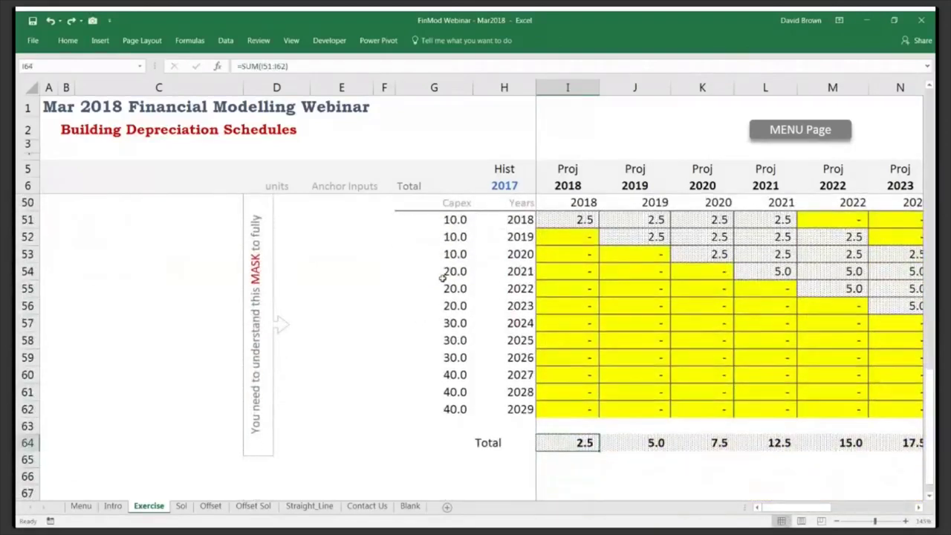
{"action": "key", "text": "alt+Tab"}
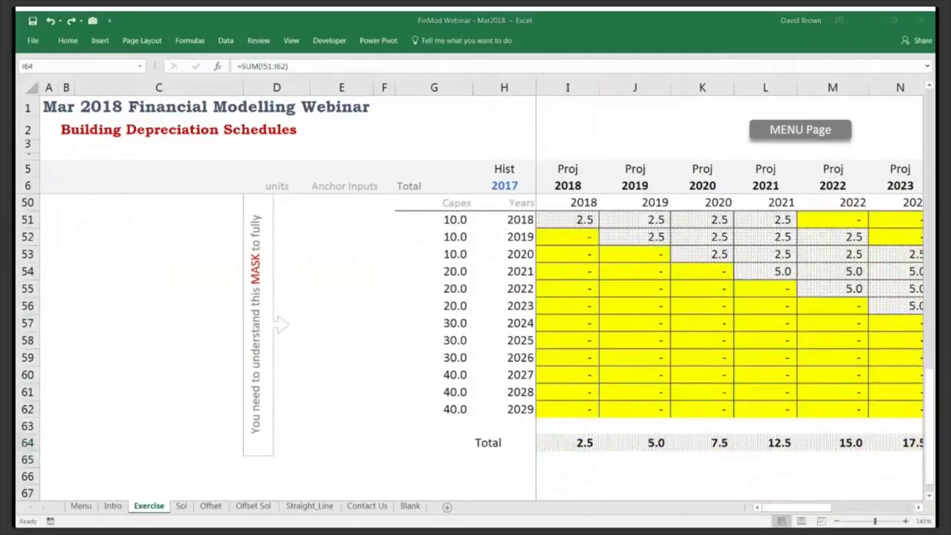
{"action": "left_click", "coordinate": [587, 450]}
{"action": "double_click", "coordinate": [586, 446]}
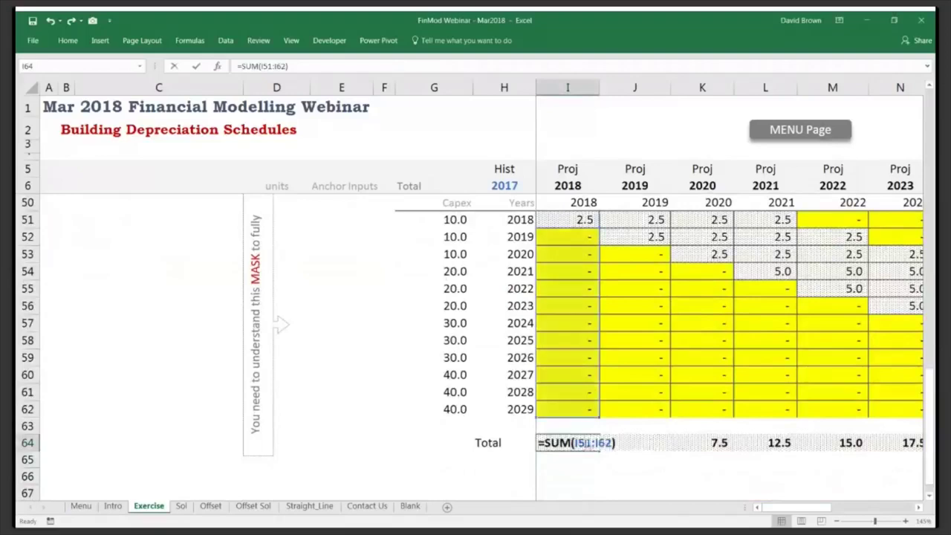
{"action": "key", "text": "Escape"}
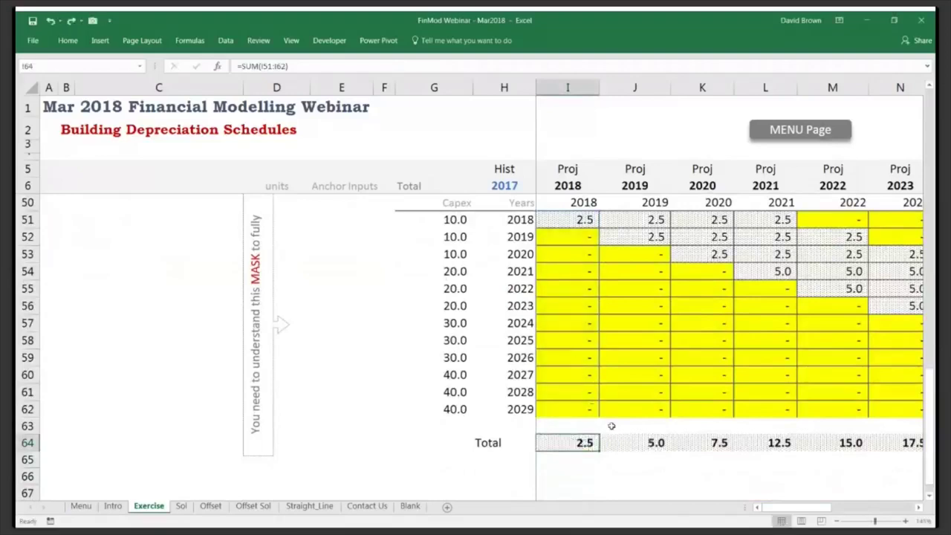
Link the 2018 Depreciation cell I45 to the mask total with =I64.
{"action": "scroll", "coordinate": [630, 386], "scroll_direction": "up", "scroll_amount": 3}
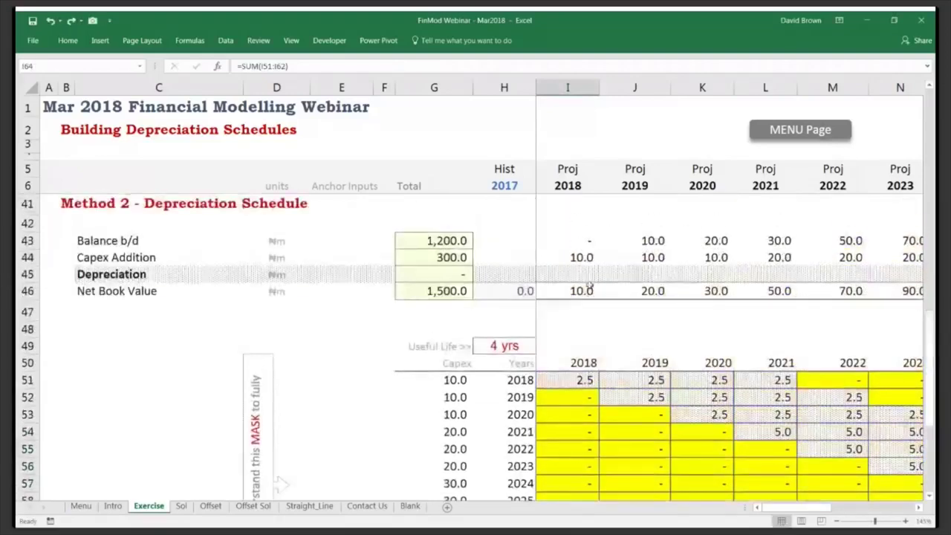
{"action": "left_click", "coordinate": [587, 273]}
{"action": "type", "text": "="}
{"action": "key", "text": "Down"}
{"action": "key", "text": "Down"}
{"action": "key", "text": "Down"}
{"action": "key", "text": "Down"}
{"action": "key", "text": "Down"}
{"action": "key", "text": "Down"}
{"action": "key", "text": "Down"}
{"action": "key", "text": "Down"}
{"action": "key", "text": "Down"}
{"action": "key", "text": "Down"}
{"action": "key", "text": "Down"}
{"action": "key", "text": "Down"}
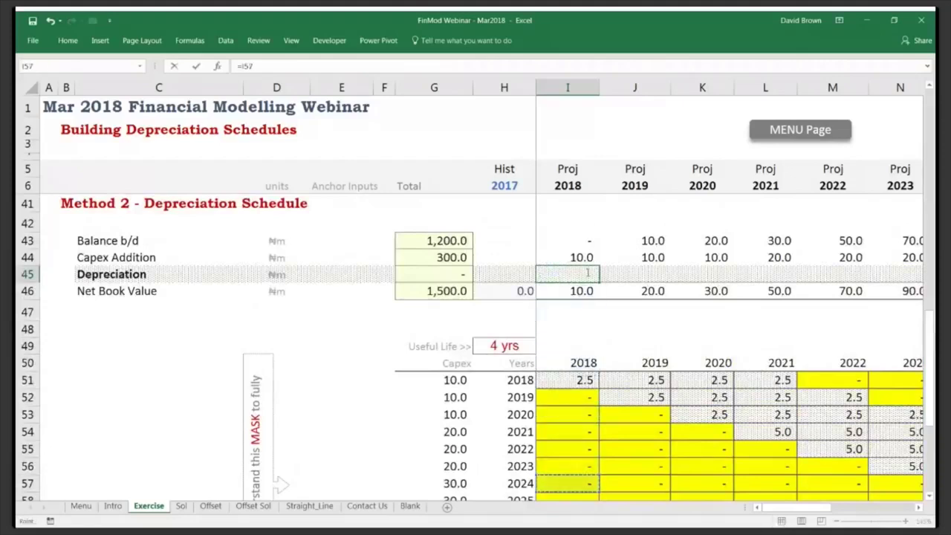
{"action": "key", "text": "Return"}
Fill the Depreciation link across I45:T45, totalling 240.0 with net book value 410.0.
{"action": "scroll", "coordinate": [585, 271], "scroll_direction": "down", "scroll_amount": 2}
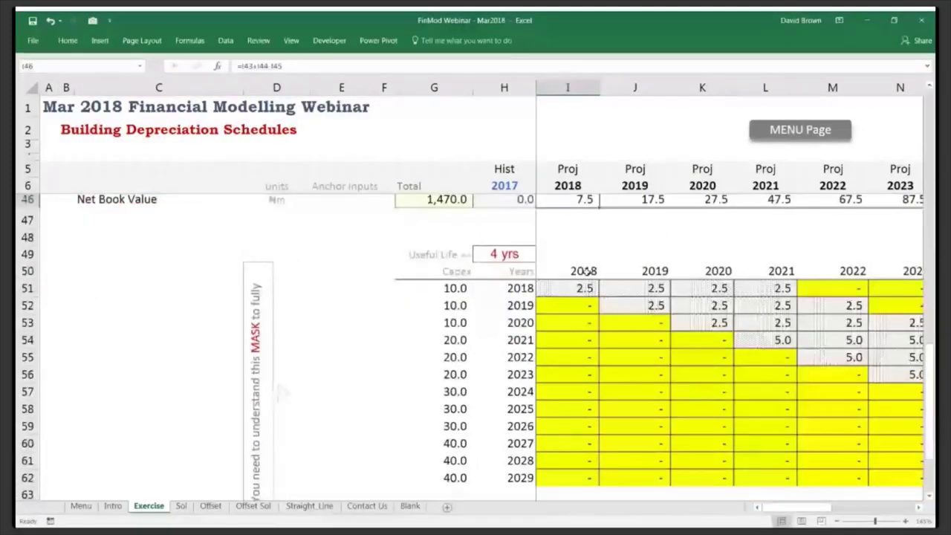
{"action": "key", "text": "Up"}
{"action": "key", "text": "ctrl+shift+Right"}
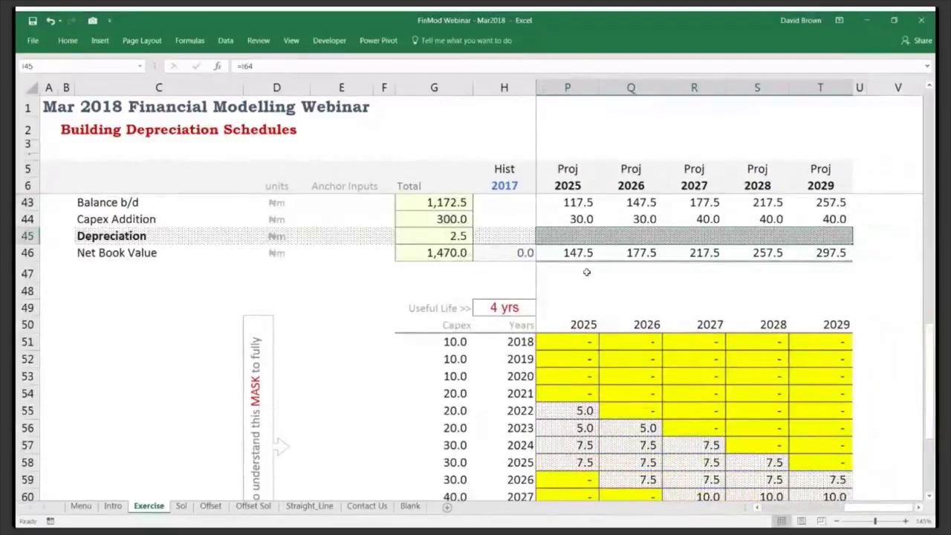
{"action": "key", "text": "ctrl+r"}
{"action": "key", "text": "Left"}
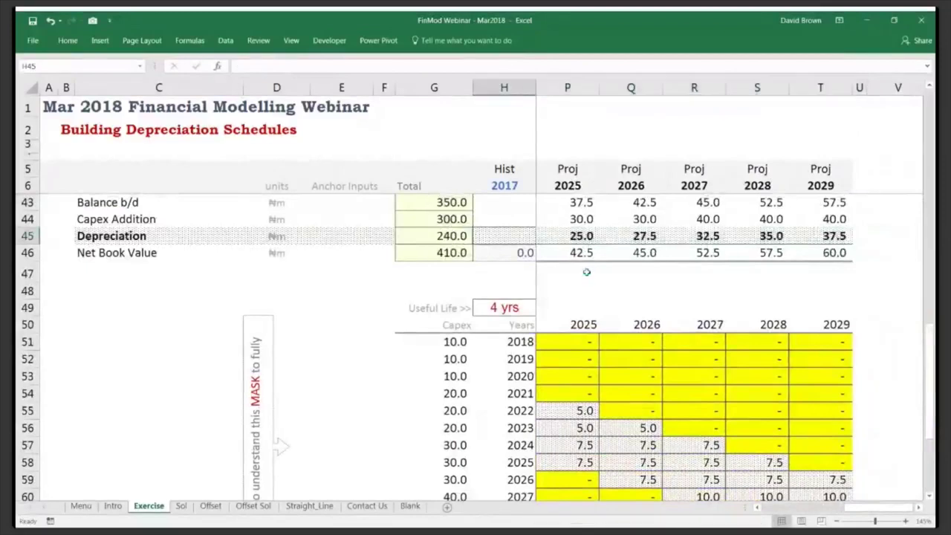
{"action": "key", "text": "Right"}
{"action": "key", "text": "Right"}
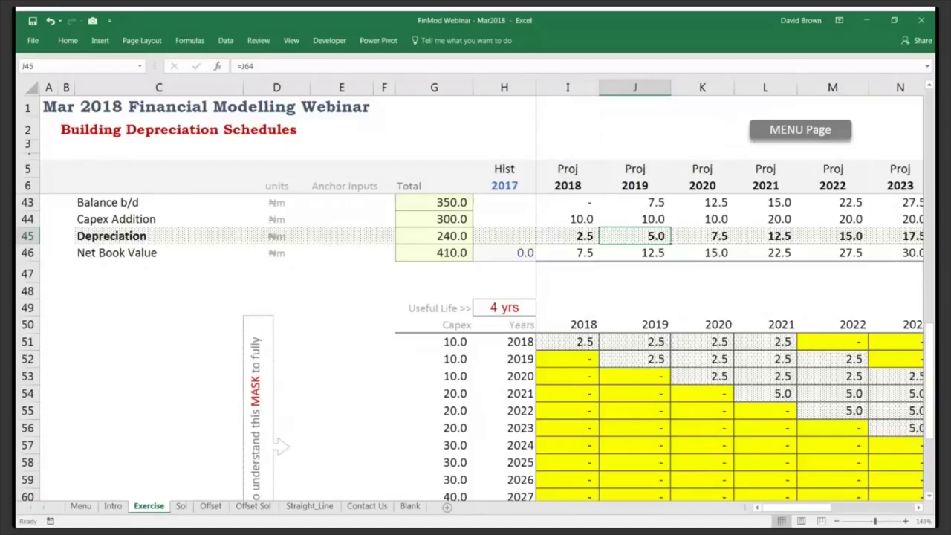
Look at Method 1's empty Depreciation cell I38, then switch to the YouTube channel page.
{"action": "key", "text": "alt+Tab"}
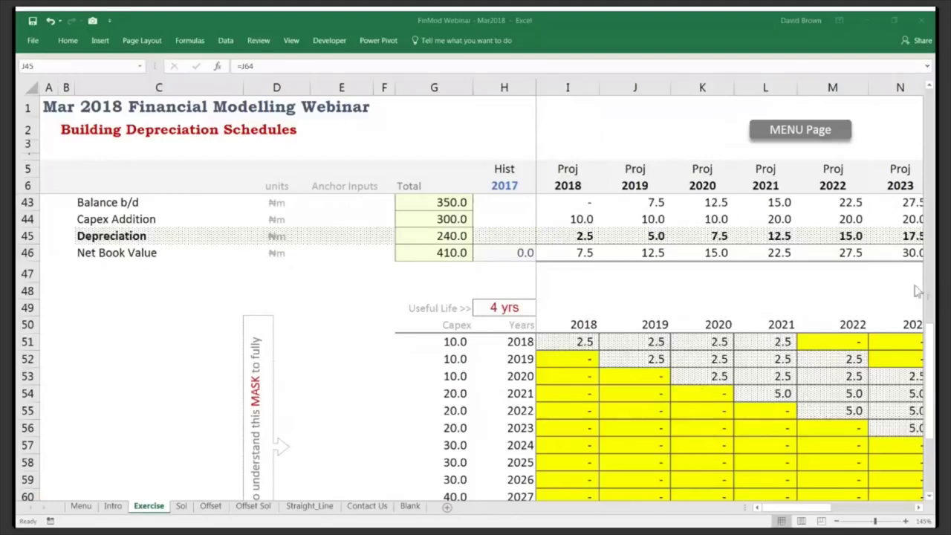
{"action": "key", "text": "alt+Tab"}
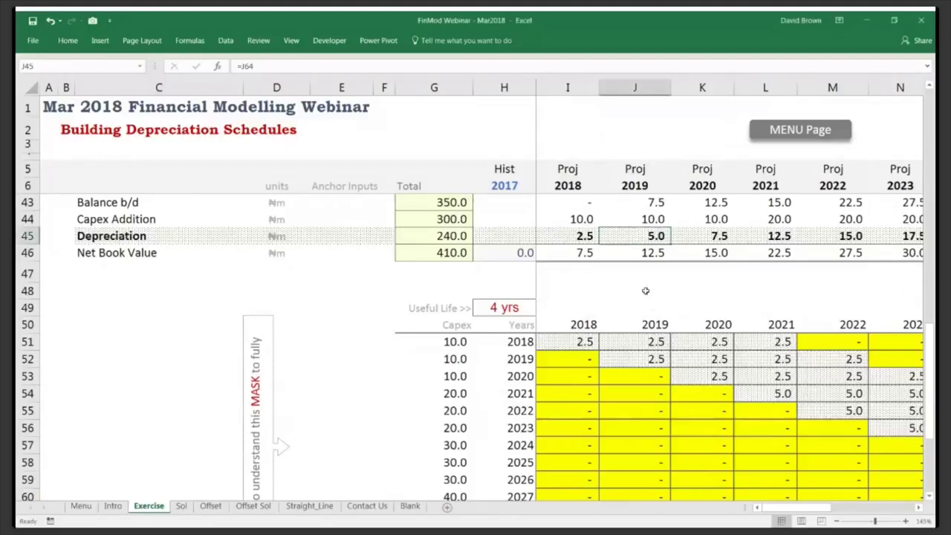
{"action": "left_click", "coordinate": [645, 291]}
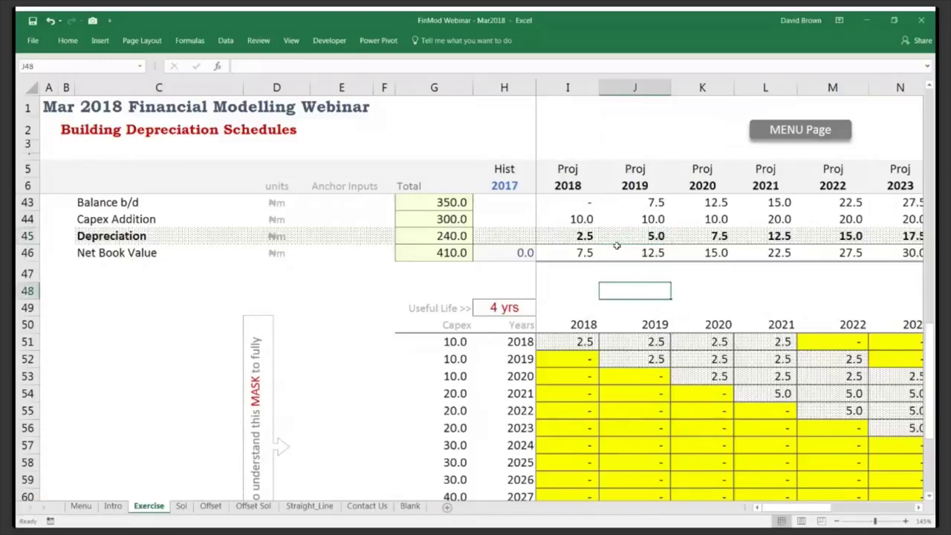
{"action": "scroll", "coordinate": [617, 246], "scroll_direction": "up", "scroll_amount": 4}
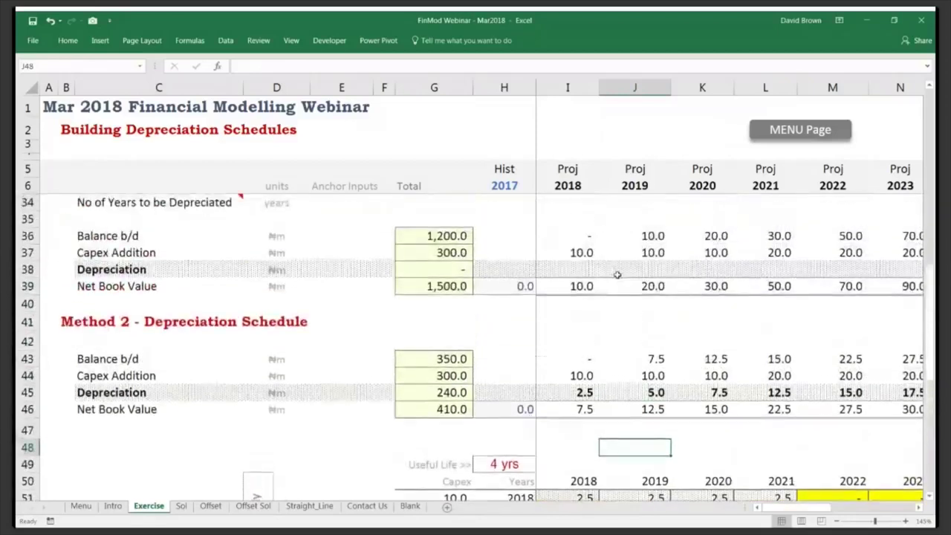
{"action": "left_click", "coordinate": [579, 328]}
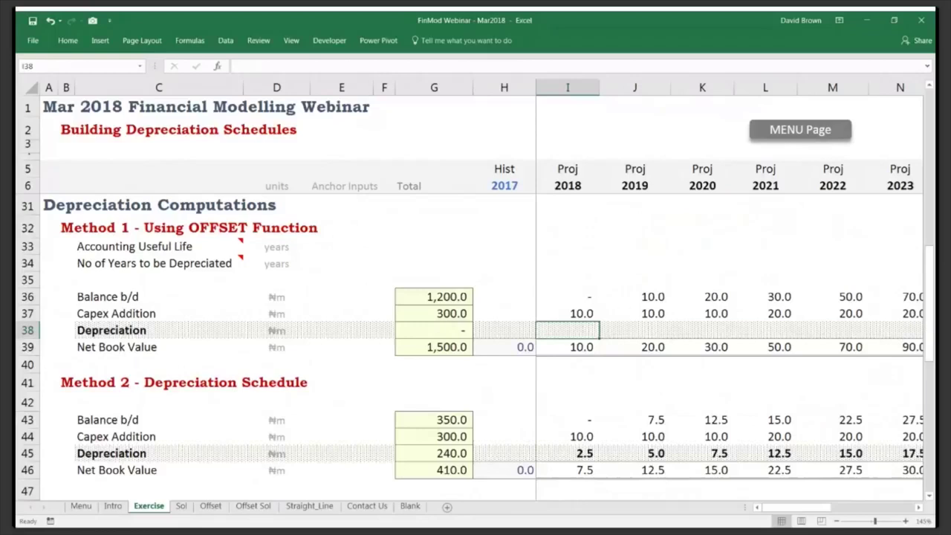
{"action": "key", "text": "alt+Tab"}
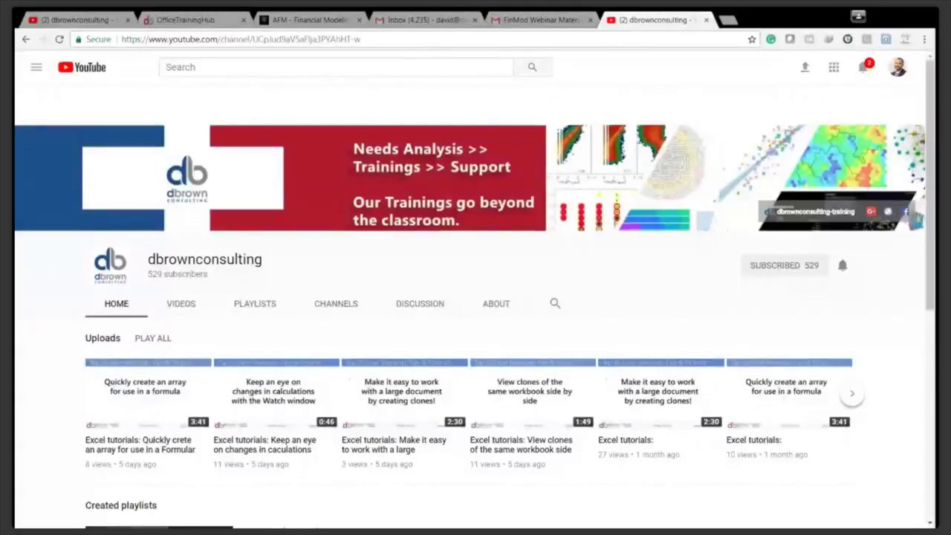
Type the channel name into the main YouTube search box, then clear it.
{"action": "left_click", "coordinate": [334, 67]}
{"action": "type", "text": "d"}
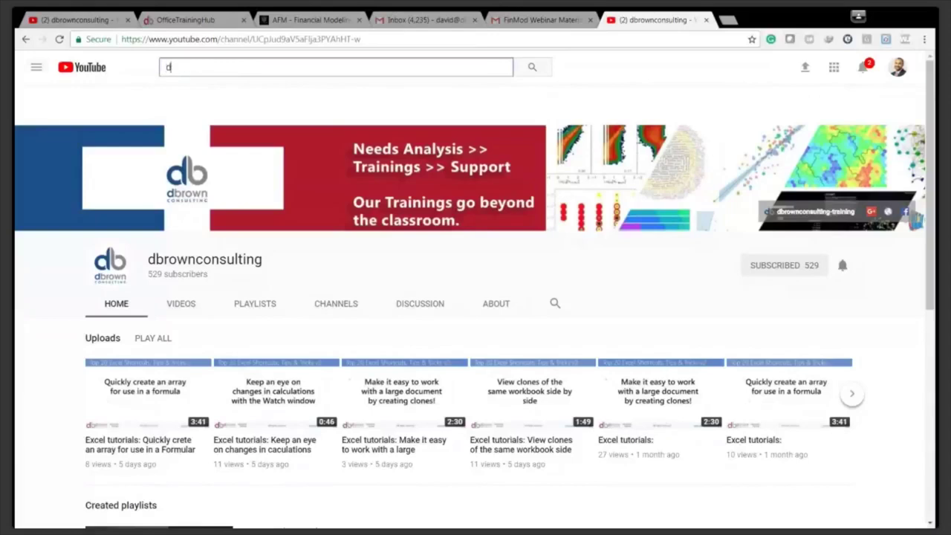
{"action": "type", "text": "brownconsulting"}
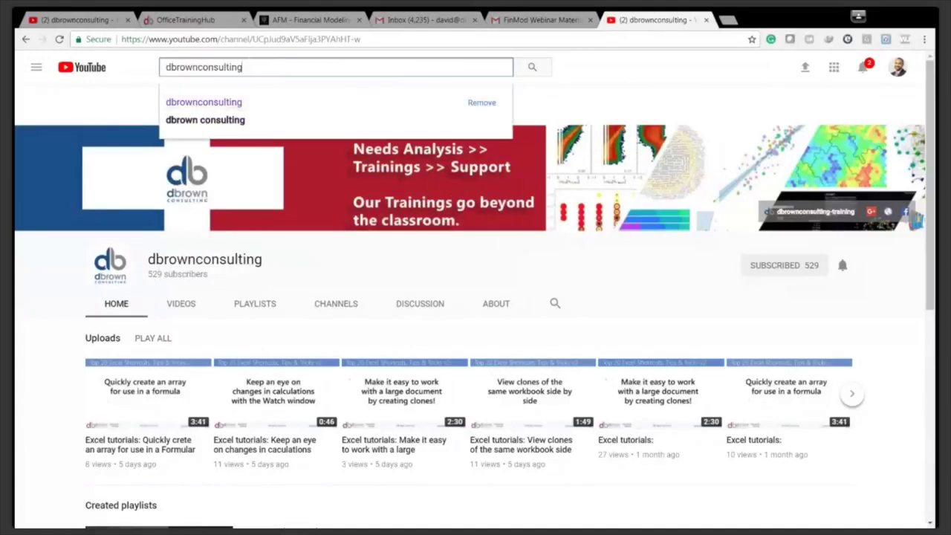
{"action": "left_click_drag", "start_coordinate": [247, 67], "coordinate": [132, 70]}
{"action": "key", "text": "BackSpace"}
{"action": "left_click", "coordinate": [128, 113]}
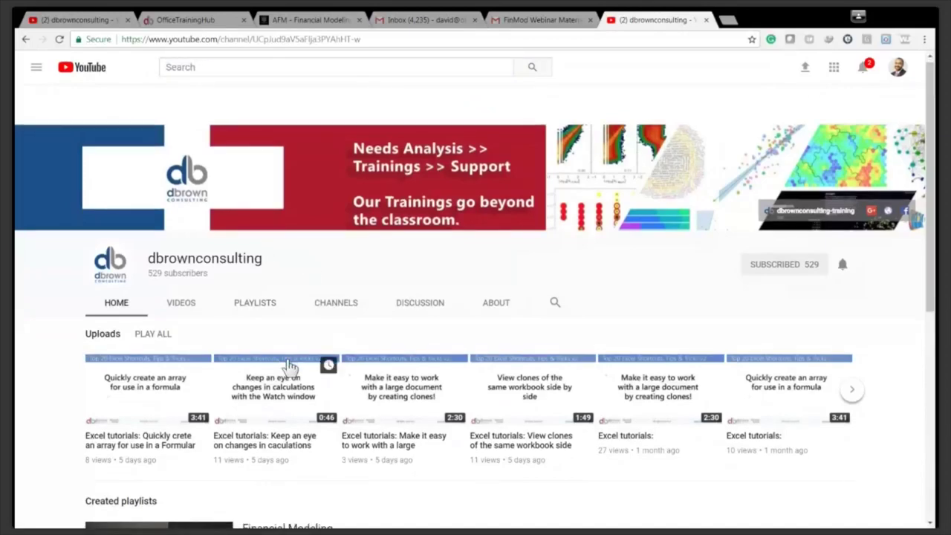
Search within the channel for 'depreciation'.
{"action": "scroll", "coordinate": [290, 366], "scroll_direction": "down", "scroll_amount": 3}
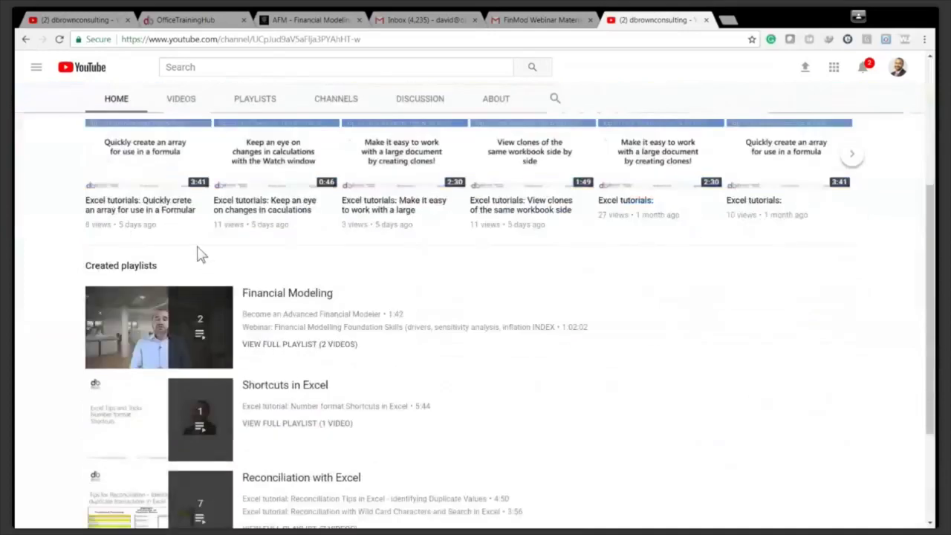
{"action": "scroll", "coordinate": [197, 254], "scroll_direction": "up", "scroll_amount": 3}
{"action": "left_click", "coordinate": [557, 247]}
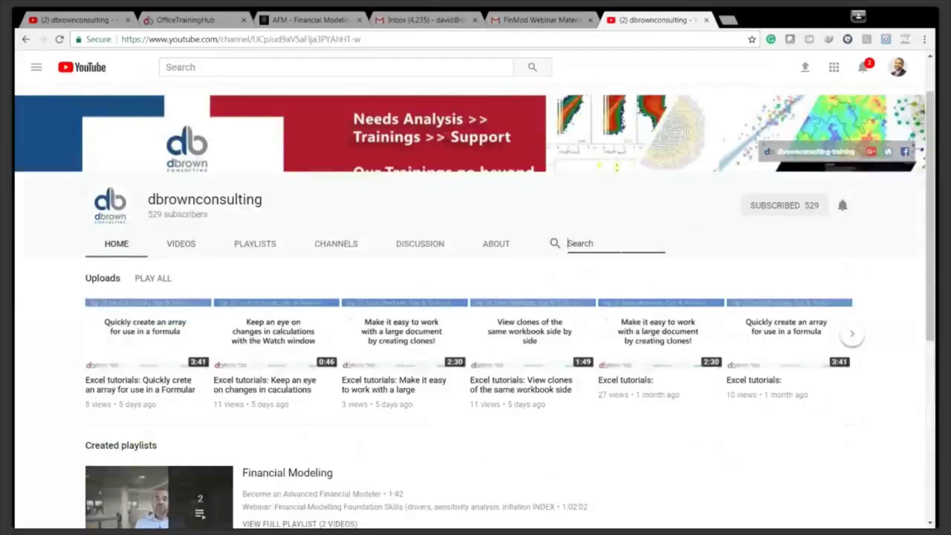
{"action": "type", "text": "depreciation"}
{"action": "key", "text": "Return"}
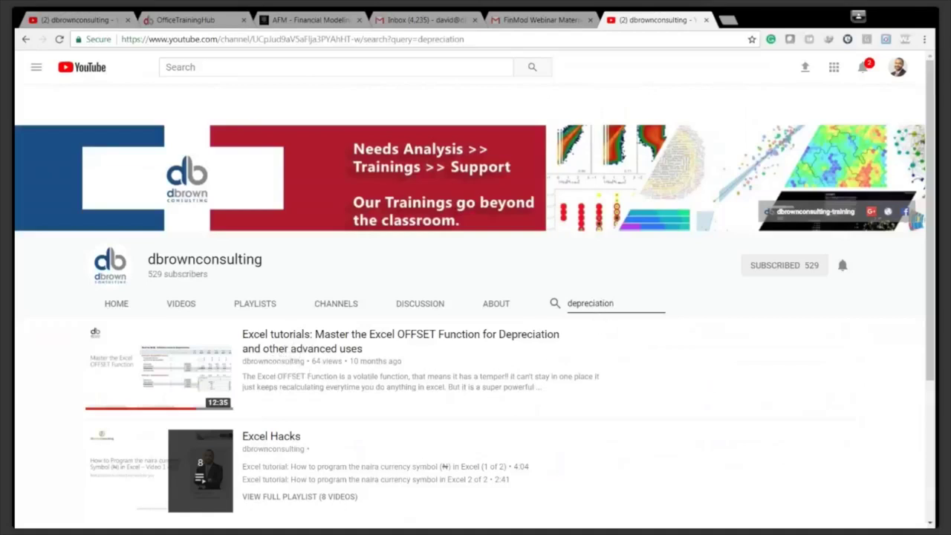
Browse the channel's playlists and uploaded videos, then return to its home page.
{"action": "left_click_drag", "start_coordinate": [615, 303], "coordinate": [556, 304]}
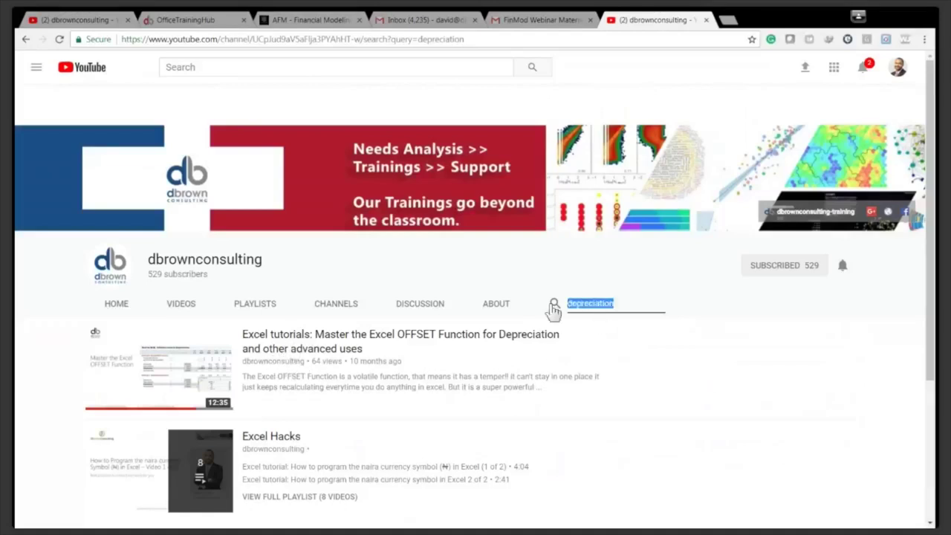
{"action": "scroll", "coordinate": [290, 460], "scroll_direction": "down", "scroll_amount": 1}
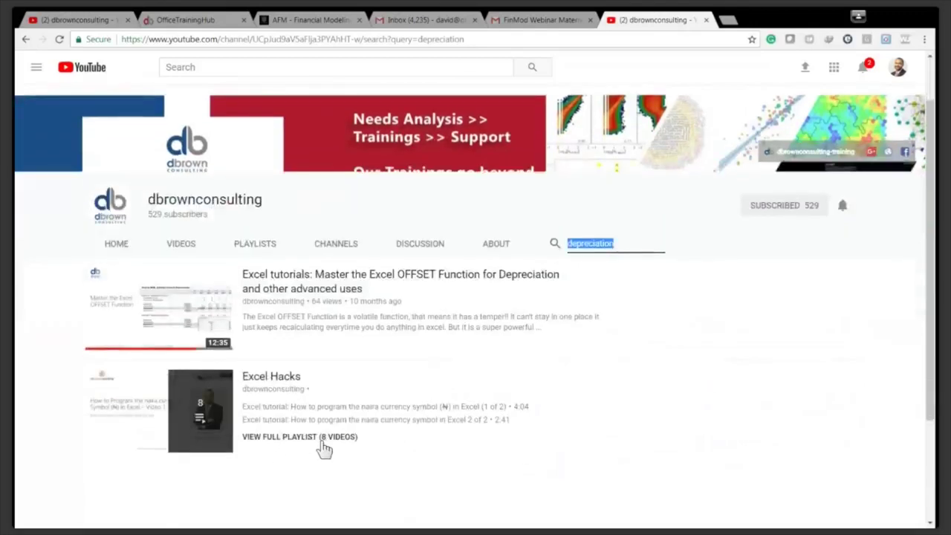
{"action": "left_click", "coordinate": [263, 248]}
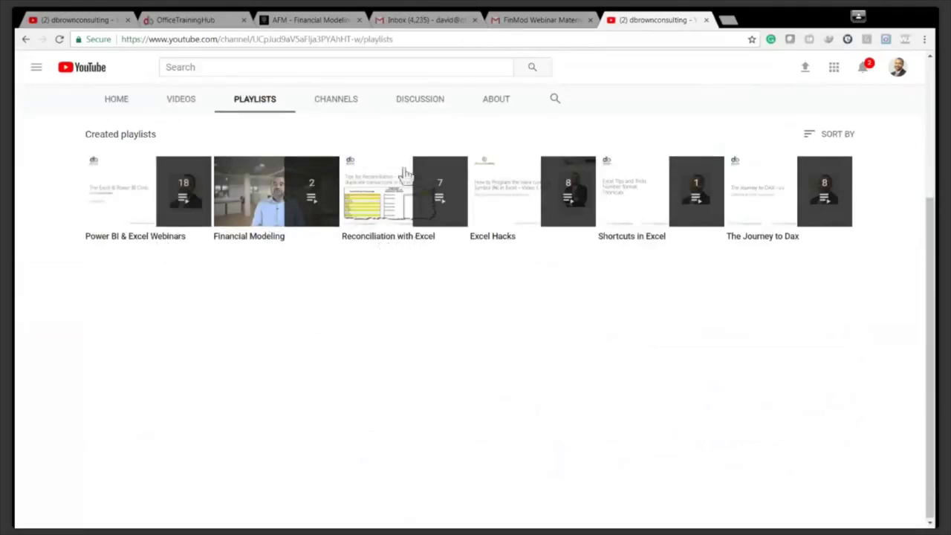
{"action": "left_click", "coordinate": [191, 105]}
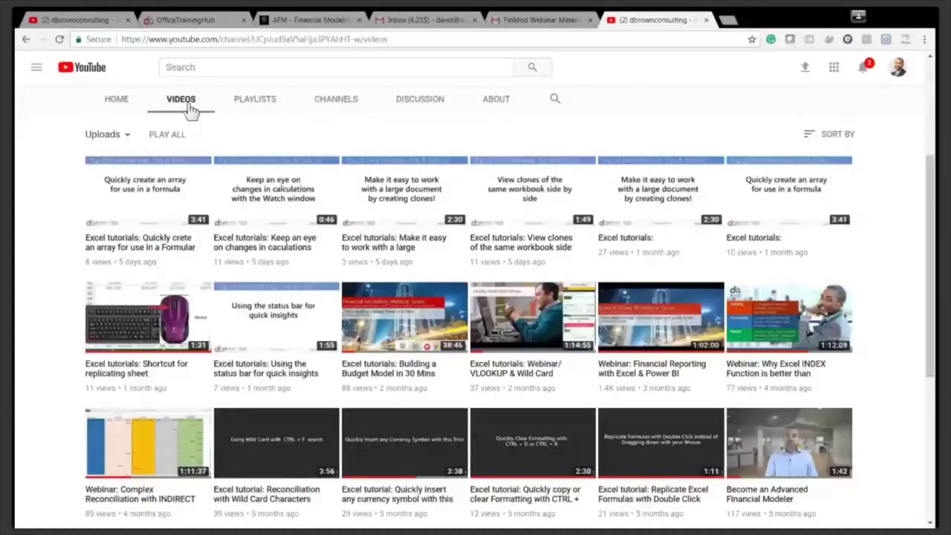
{"action": "key", "text": "alt+Left"}
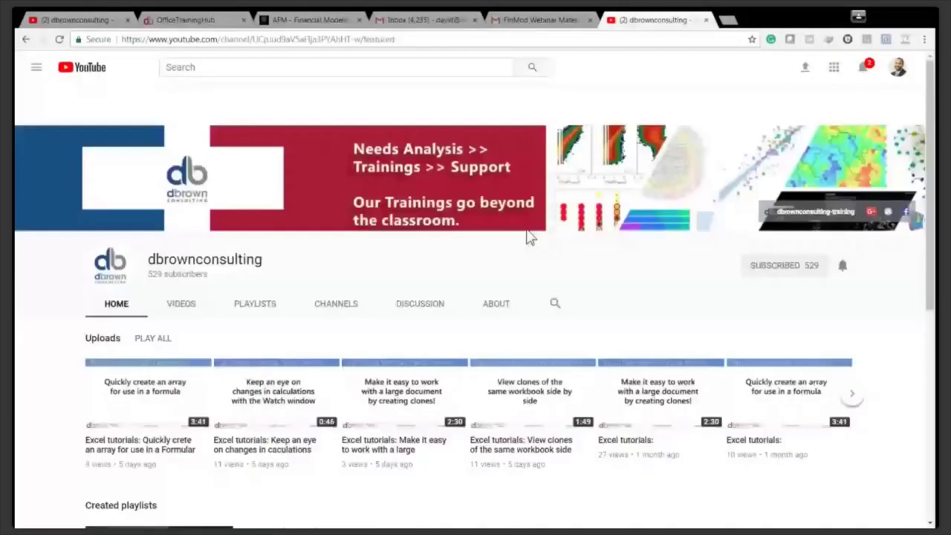
Search the channel for 'offset', scroll the results, then move to the FMI AFM tab.
{"action": "left_click", "coordinate": [557, 304]}
{"action": "type", "text": "offset"}
{"action": "key", "text": "Return"}
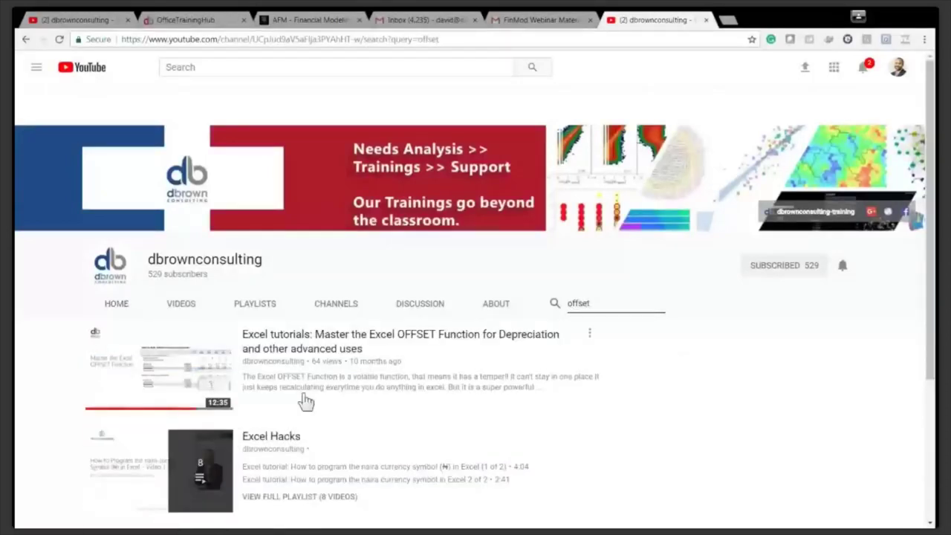
{"action": "scroll", "coordinate": [306, 402], "scroll_direction": "down", "scroll_amount": 2}
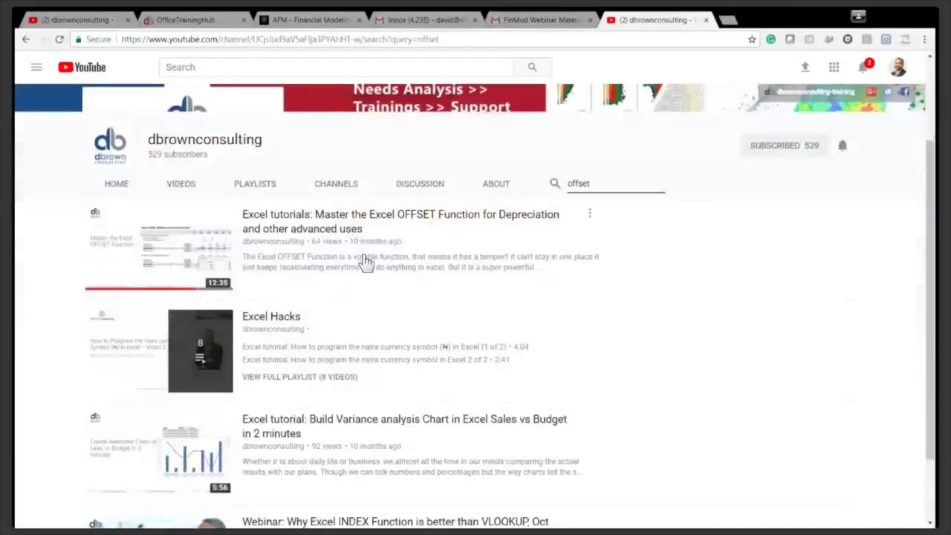
{"action": "scroll", "coordinate": [364, 266], "scroll_direction": "down", "scroll_amount": 1}
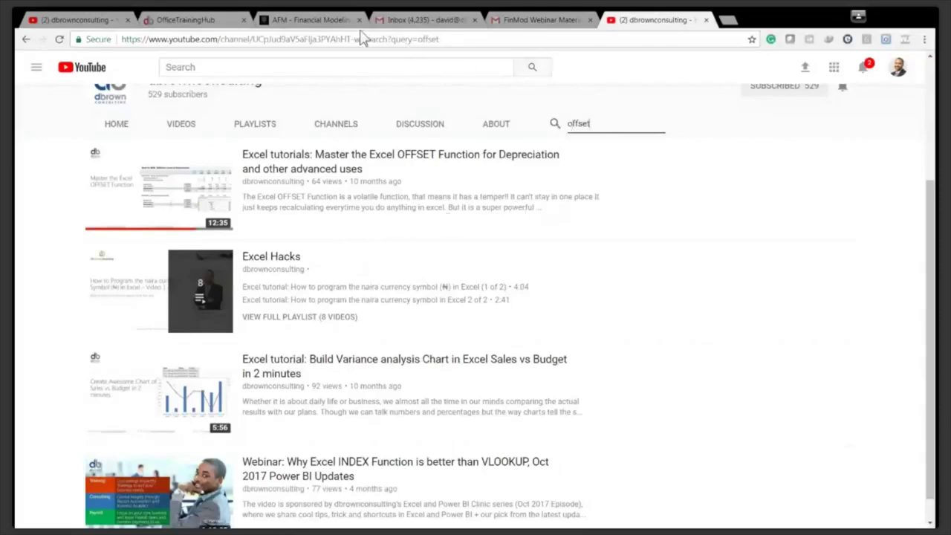
{"action": "left_click", "coordinate": [313, 20]}
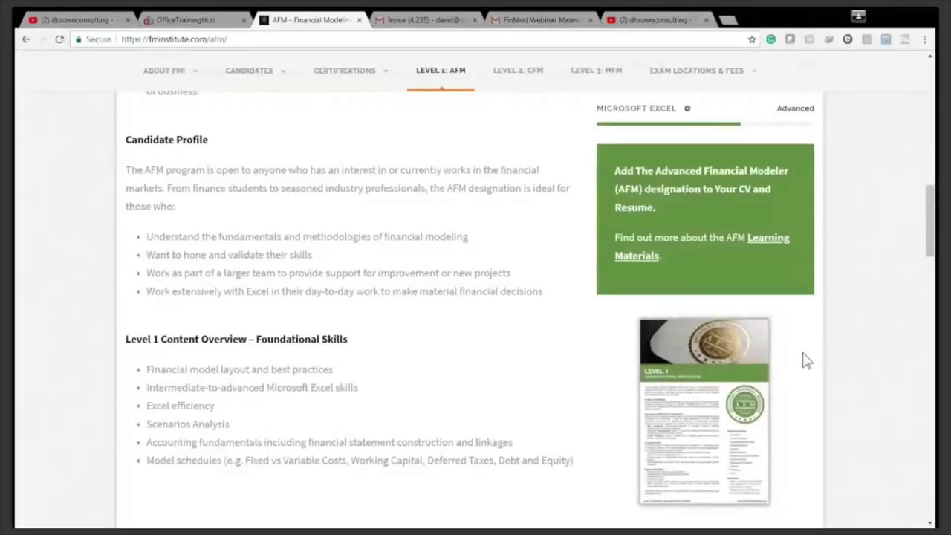
Open the Candidate Directory from the FMI Candidates menu and scroll its listing.
{"action": "scroll", "coordinate": [806, 360], "scroll_direction": "up", "scroll_amount": 4}
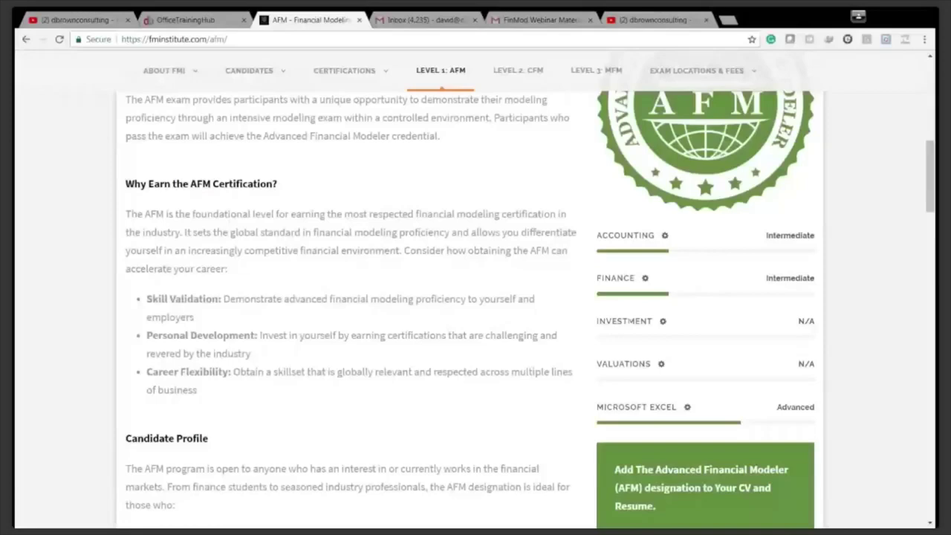
{"action": "mouse_move", "coordinate": [276, 76]}
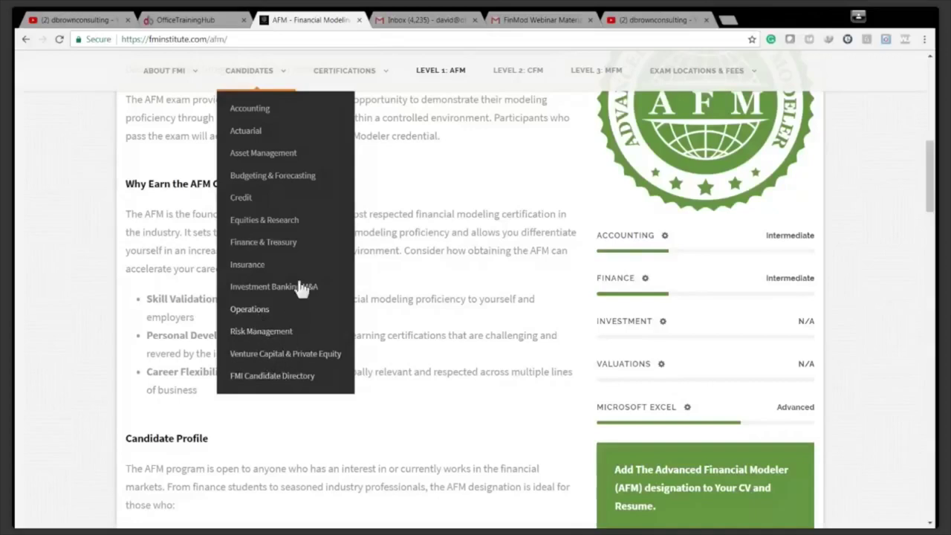
{"action": "left_click", "coordinate": [277, 385]}
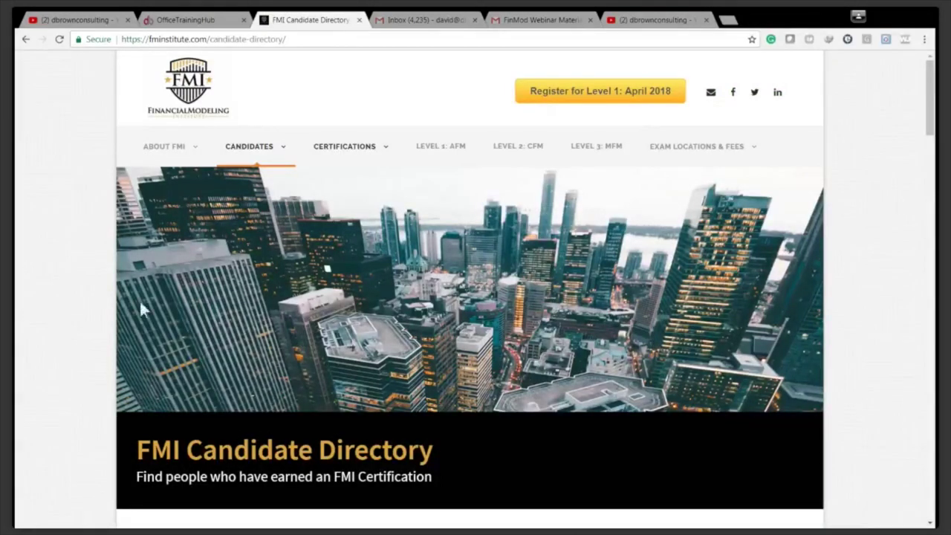
{"action": "scroll", "coordinate": [344, 334], "scroll_direction": "down", "scroll_amount": 1}
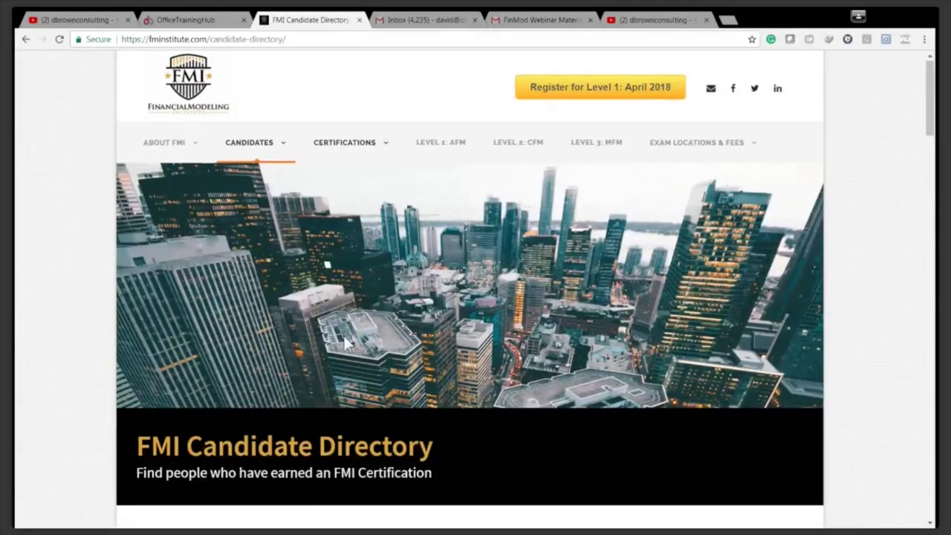
{"action": "scroll", "coordinate": [343, 338], "scroll_direction": "down", "scroll_amount": 5}
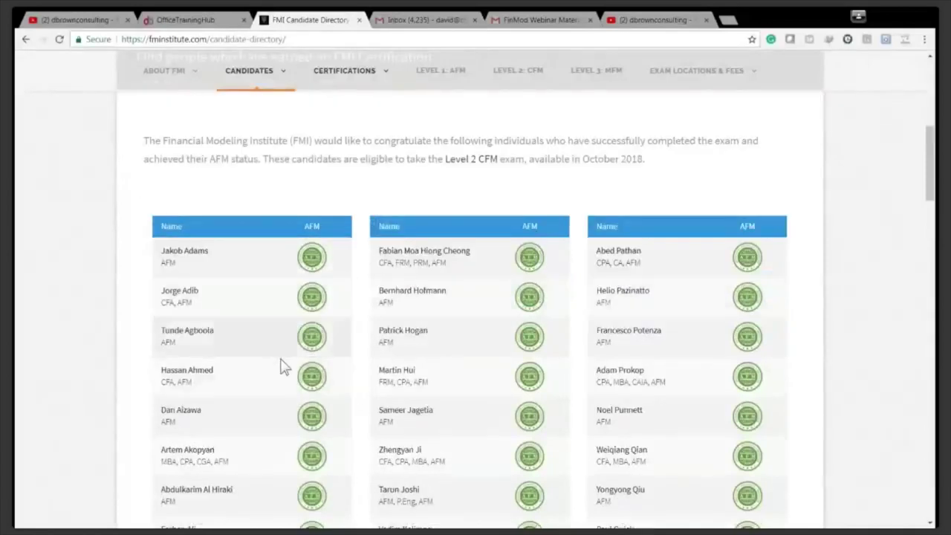
{"action": "scroll", "coordinate": [280, 364], "scroll_direction": "down", "scroll_amount": 2}
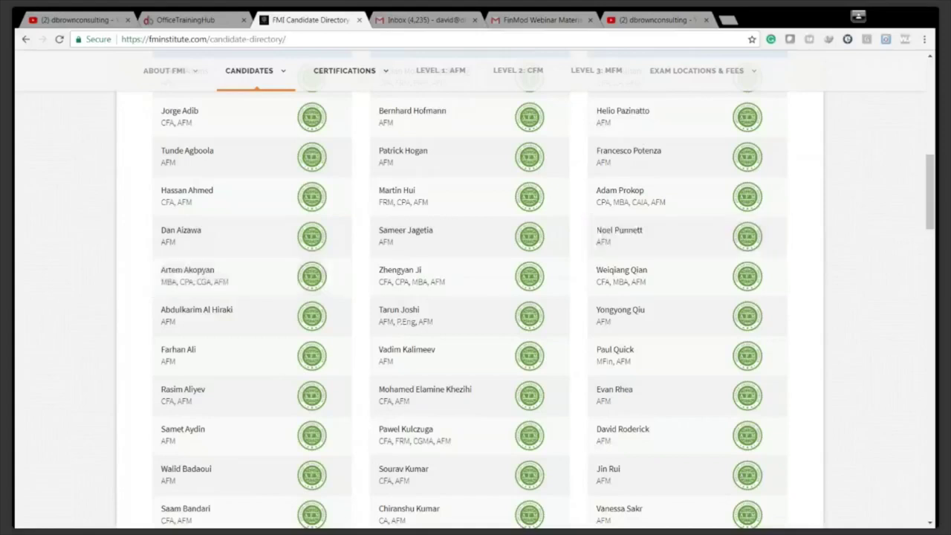
{"action": "scroll", "coordinate": [744, 329], "scroll_direction": "up", "scroll_amount": 8}
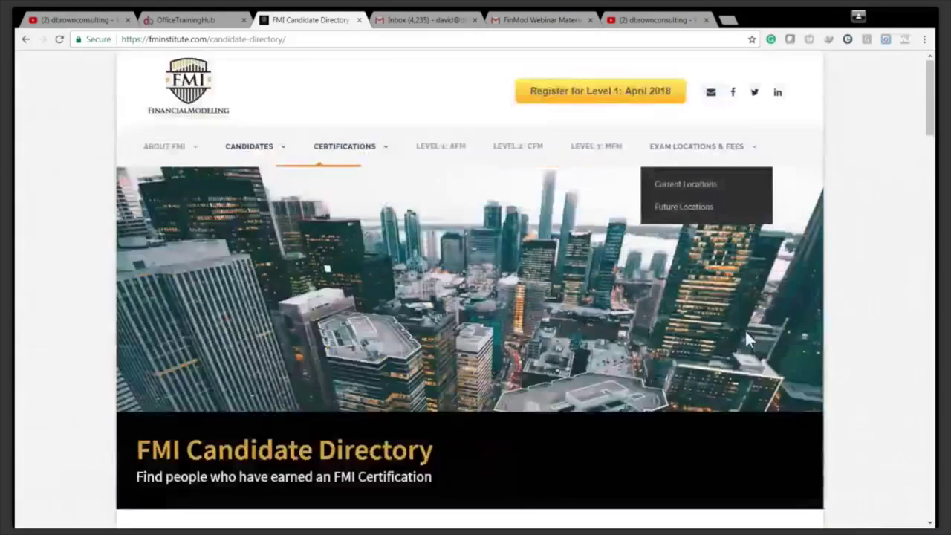
{"action": "scroll", "coordinate": [640, 342], "scroll_direction": "down", "scroll_amount": 2}
{"action": "scroll", "coordinate": [582, 333], "scroll_direction": "down", "scroll_amount": 1}
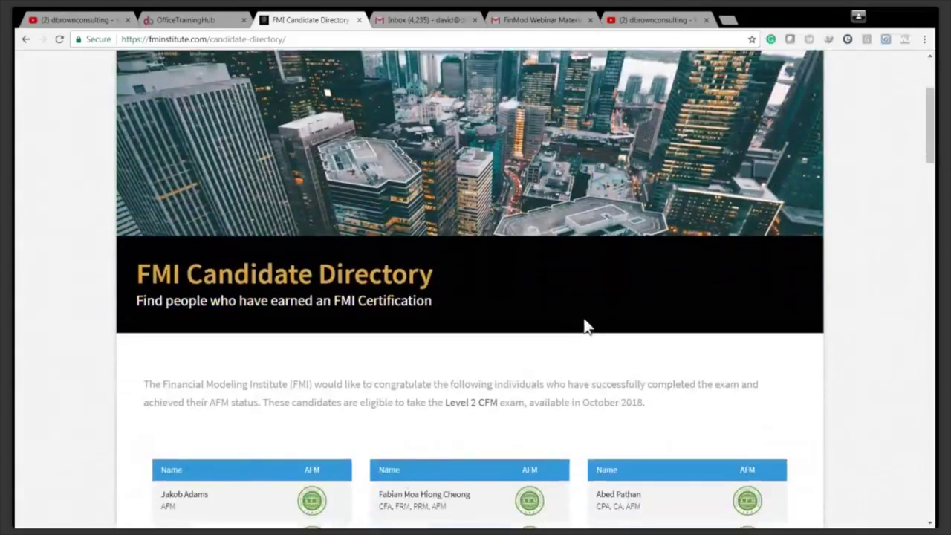
{"action": "scroll", "coordinate": [584, 327], "scroll_direction": "up", "scroll_amount": 3}
{"action": "left_click", "coordinate": [684, 186]}
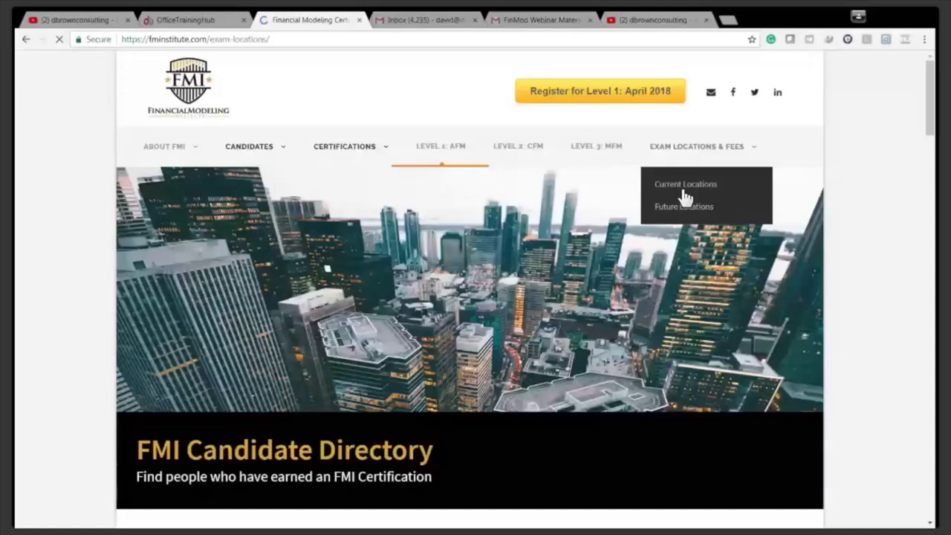
Expand the EMEA exam locations table and highlight Nigeria's 170,000 NGN normal price.
{"action": "scroll", "coordinate": [461, 392], "scroll_direction": "down", "scroll_amount": 3}
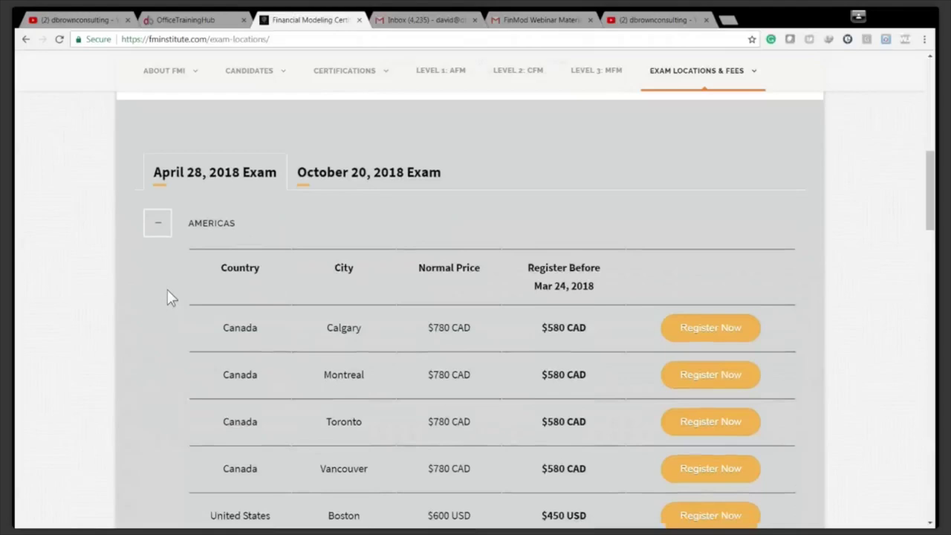
{"action": "scroll", "coordinate": [486, 347], "scroll_direction": "down", "scroll_amount": 5}
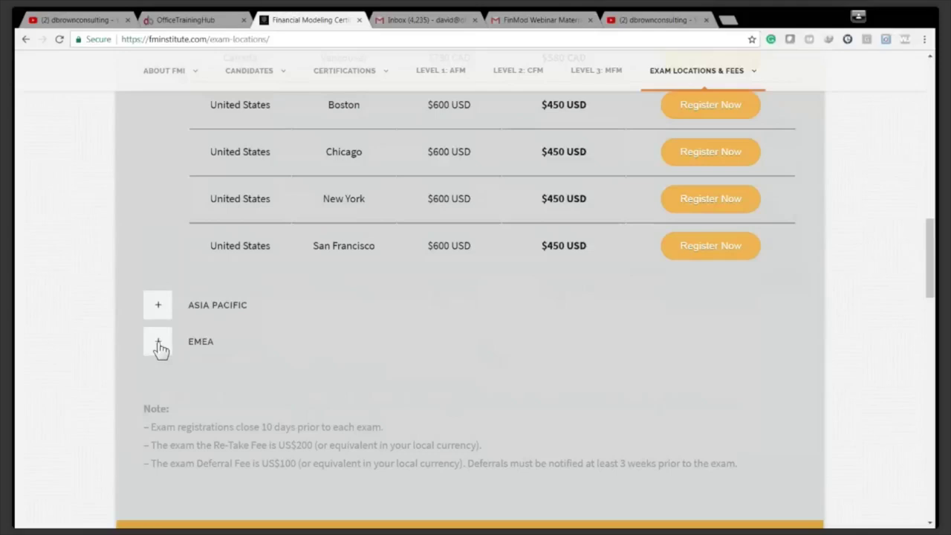
{"action": "left_click", "coordinate": [159, 346]}
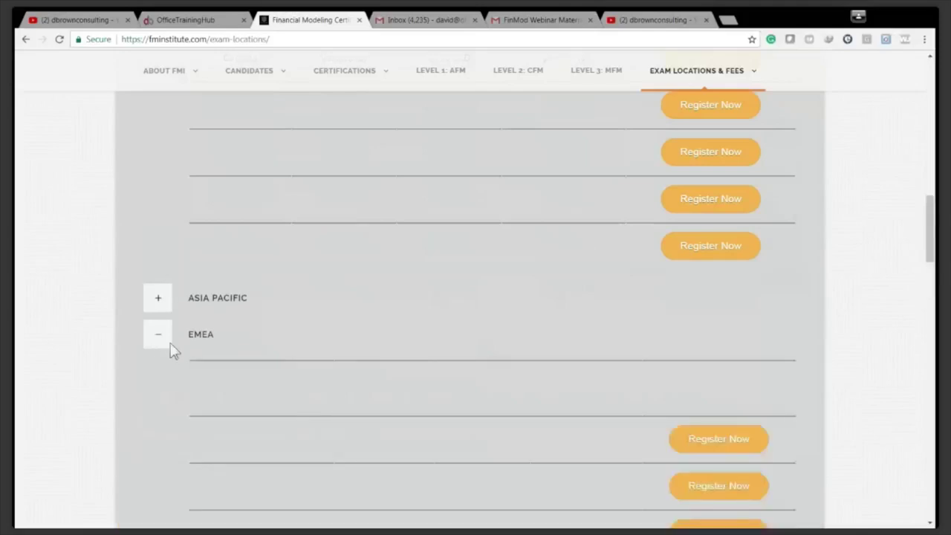
{"action": "scroll", "coordinate": [407, 236], "scroll_direction": "down", "scroll_amount": 5}
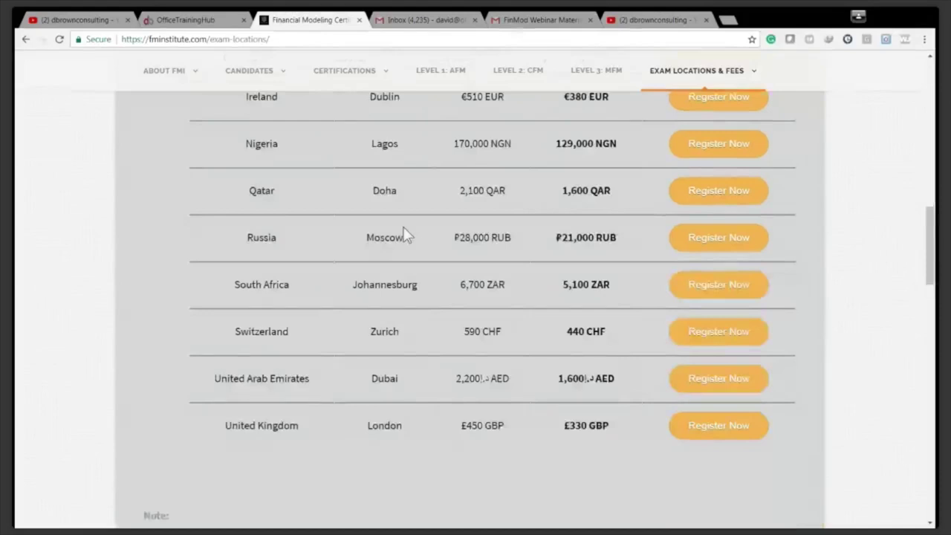
{"action": "scroll", "coordinate": [407, 236], "scroll_direction": "up", "scroll_amount": 3}
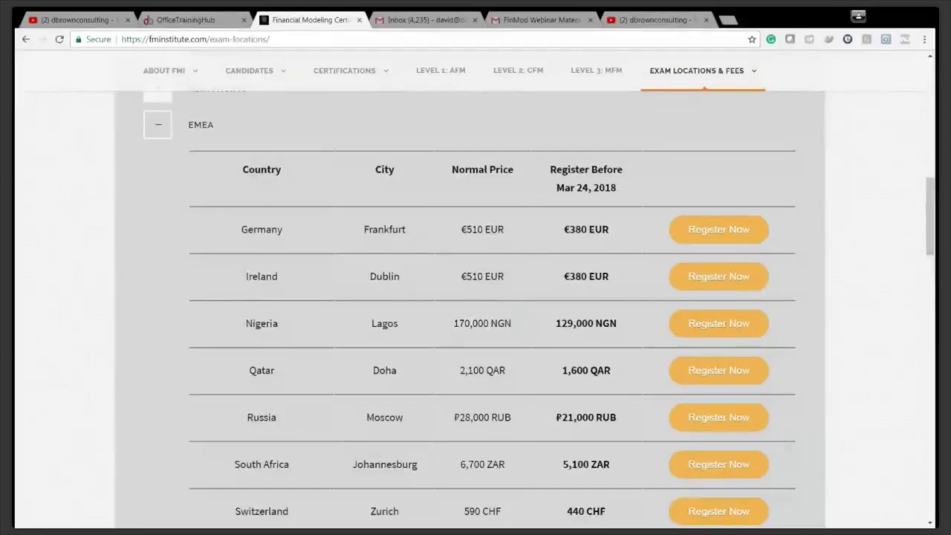
{"action": "left_click_drag", "start_coordinate": [459, 323], "coordinate": [486, 323]}
{"action": "key", "text": "ctrl+t"}
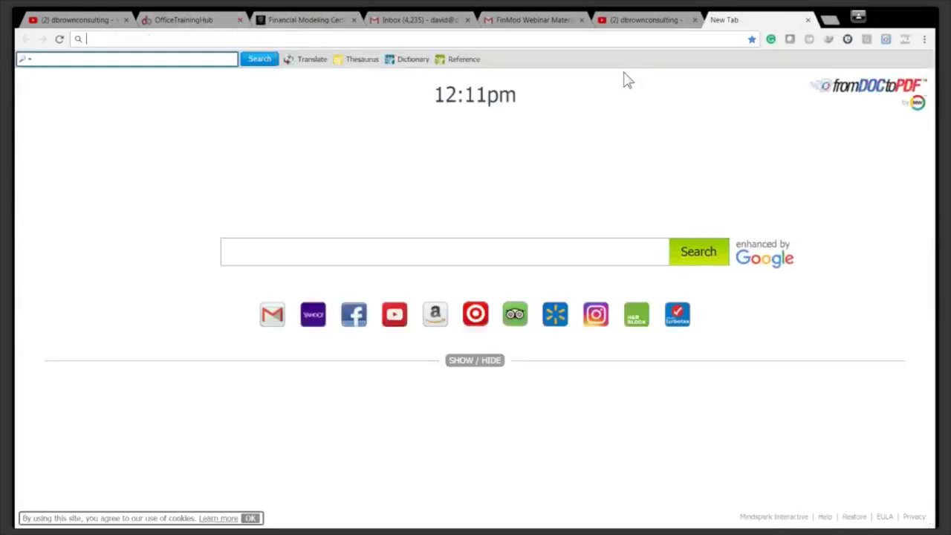
Load and reload officetraininghub.com in the new tab, briefly checking the FMI tab.
{"action": "type", "text": "of"}
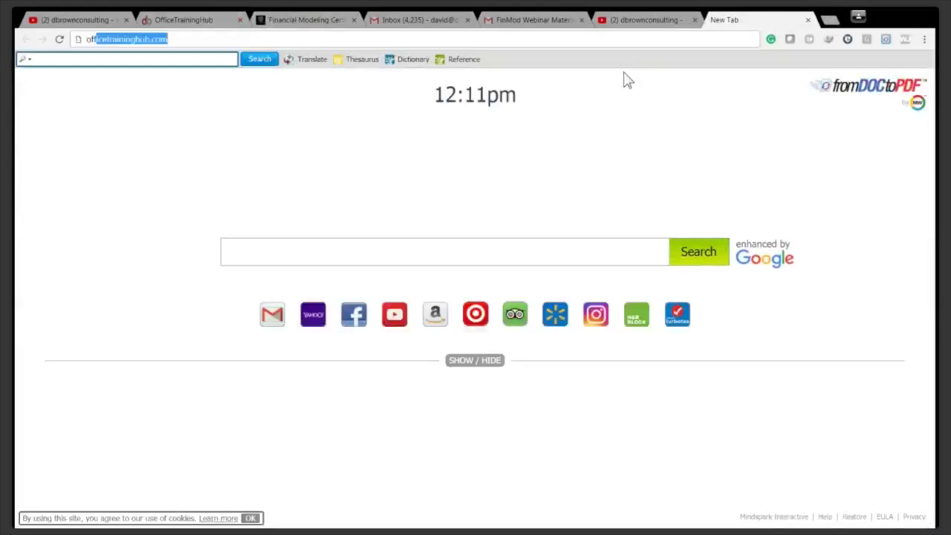
{"action": "key", "text": "Return"}
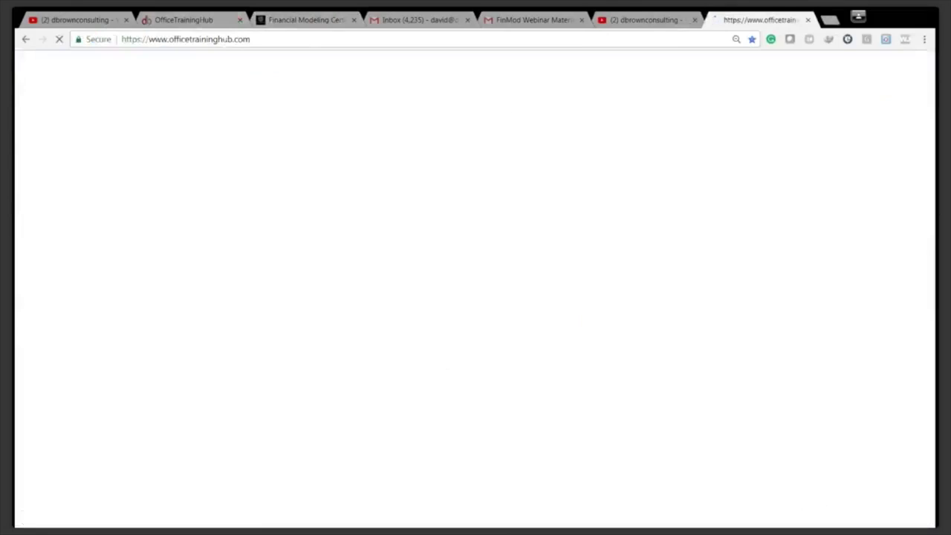
{"action": "key", "text": "ctrl+l"}
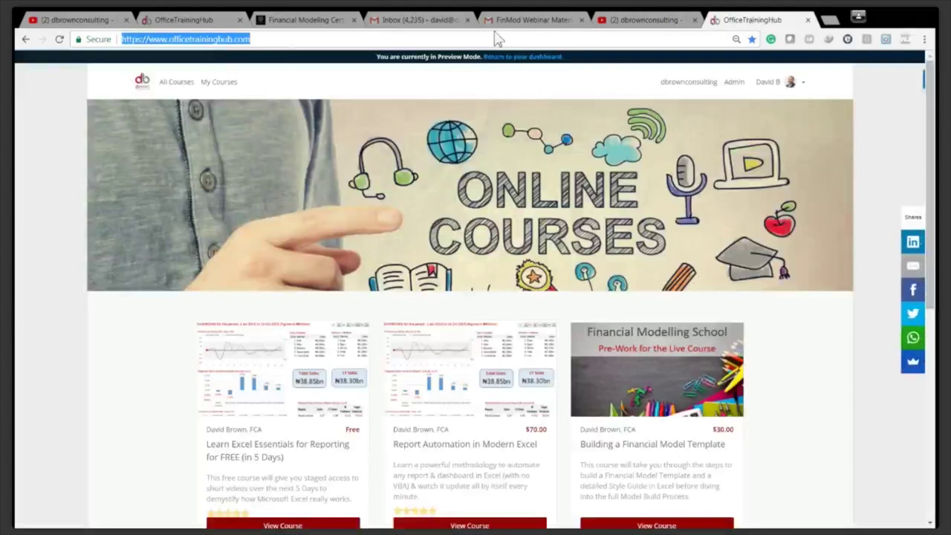
{"action": "key", "text": "End"}
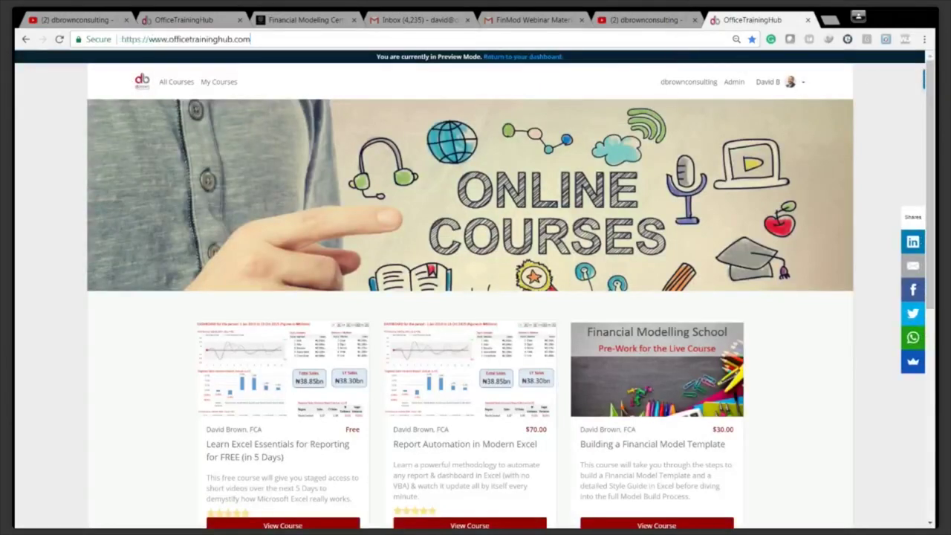
{"action": "key", "text": "Return"}
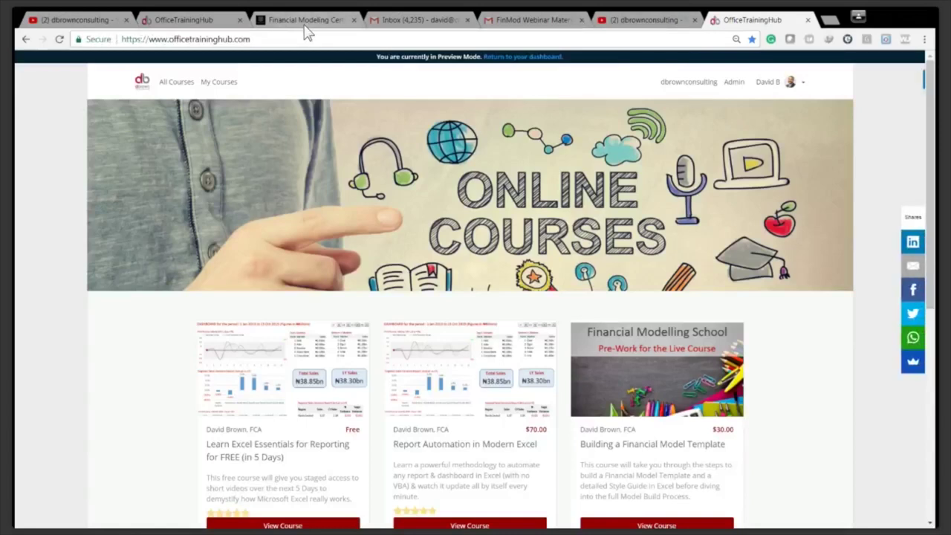
{"action": "left_click", "coordinate": [305, 22]}
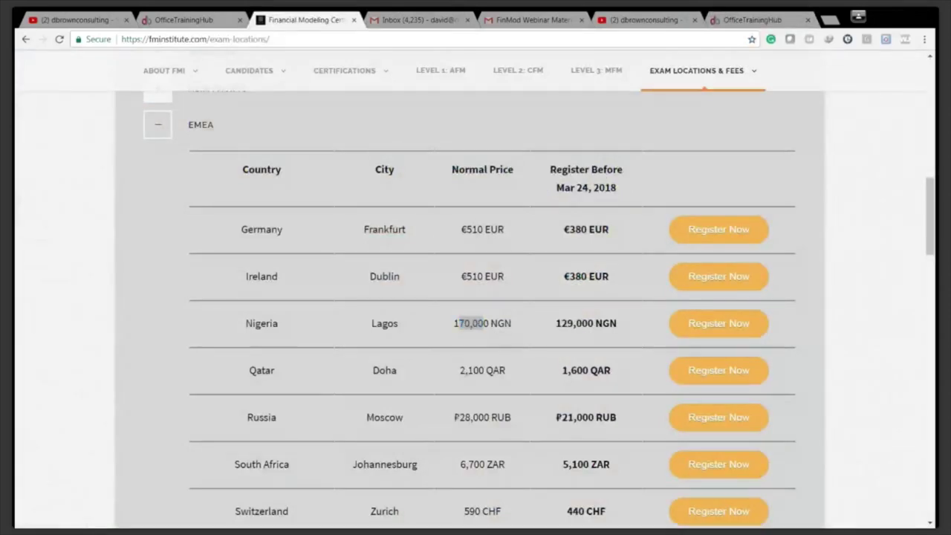
{"action": "left_click", "coordinate": [738, 22]}
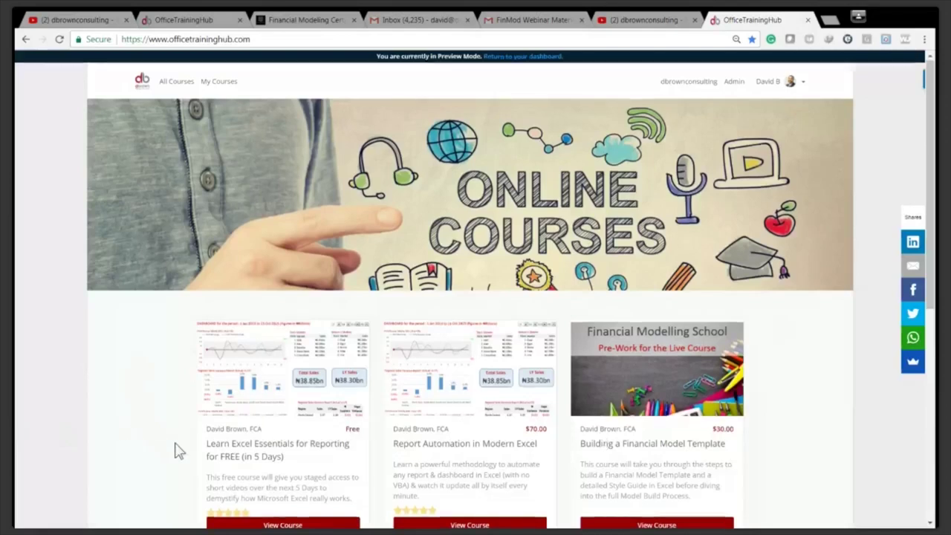
Scroll down the OfficeTrainingHub course list and go to catalogue page 2.
{"action": "scroll", "coordinate": [179, 451], "scroll_direction": "down", "scroll_amount": 1}
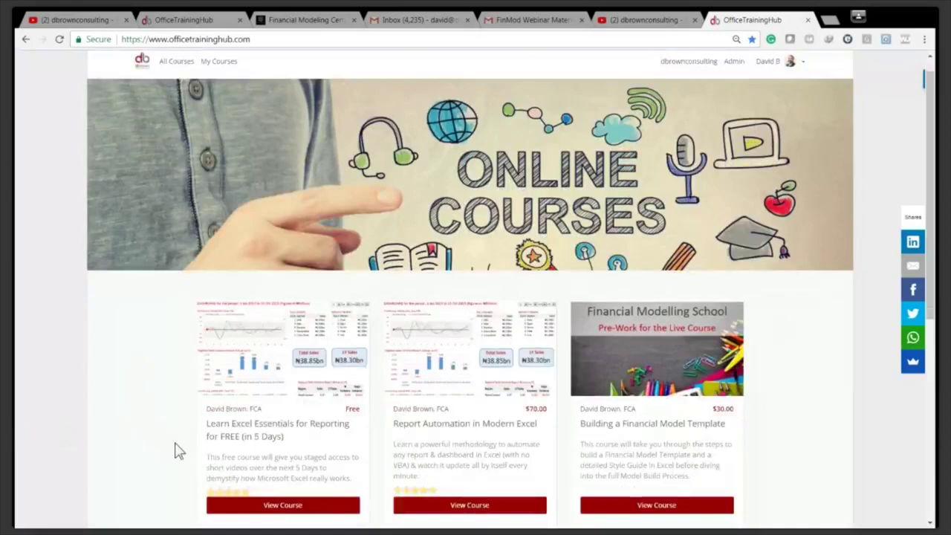
{"action": "scroll", "coordinate": [178, 451], "scroll_direction": "down", "scroll_amount": 5}
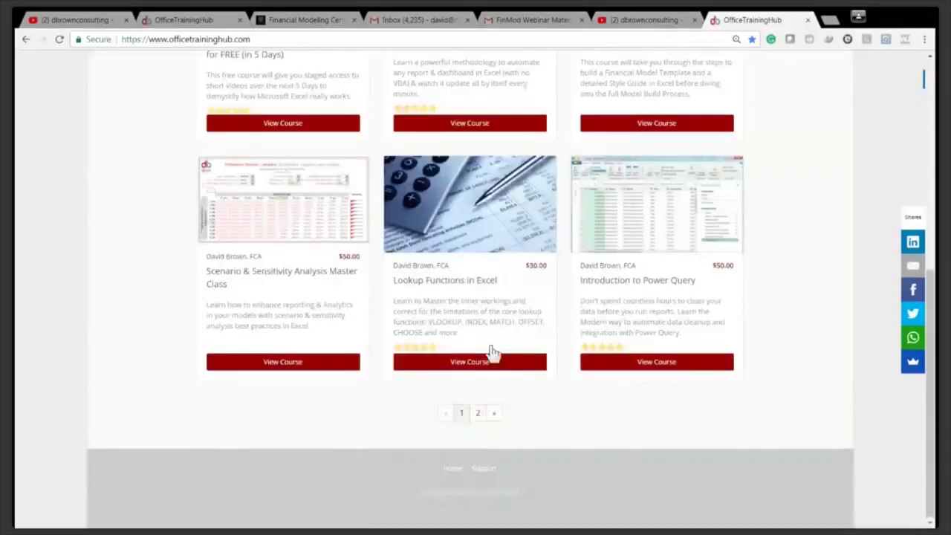
{"action": "scroll", "coordinate": [493, 352], "scroll_direction": "up", "scroll_amount": 1}
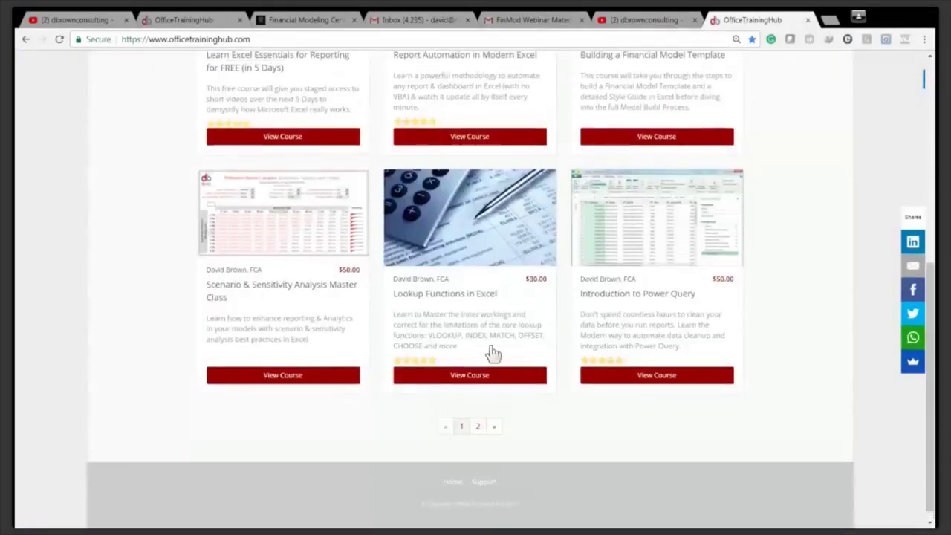
{"action": "scroll", "coordinate": [491, 352], "scroll_direction": "down", "scroll_amount": 1}
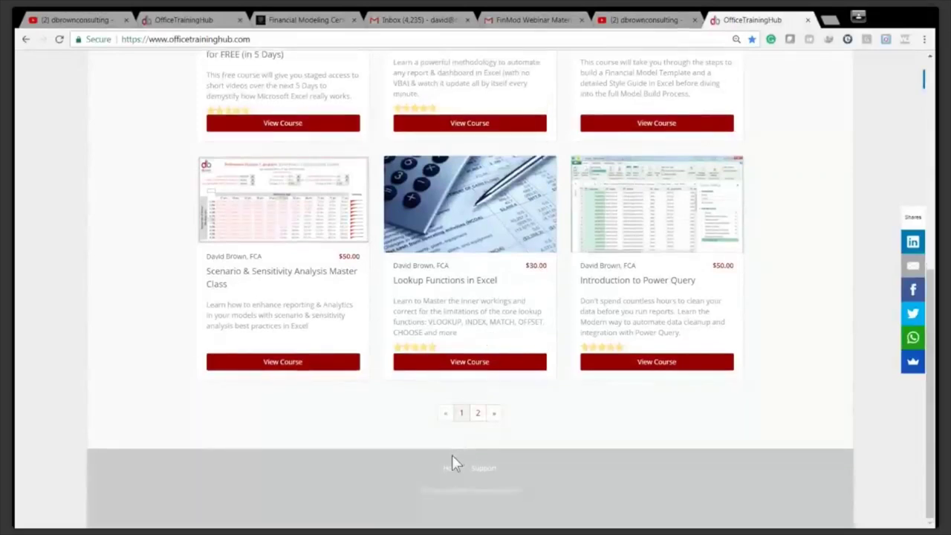
{"action": "left_click", "coordinate": [478, 413]}
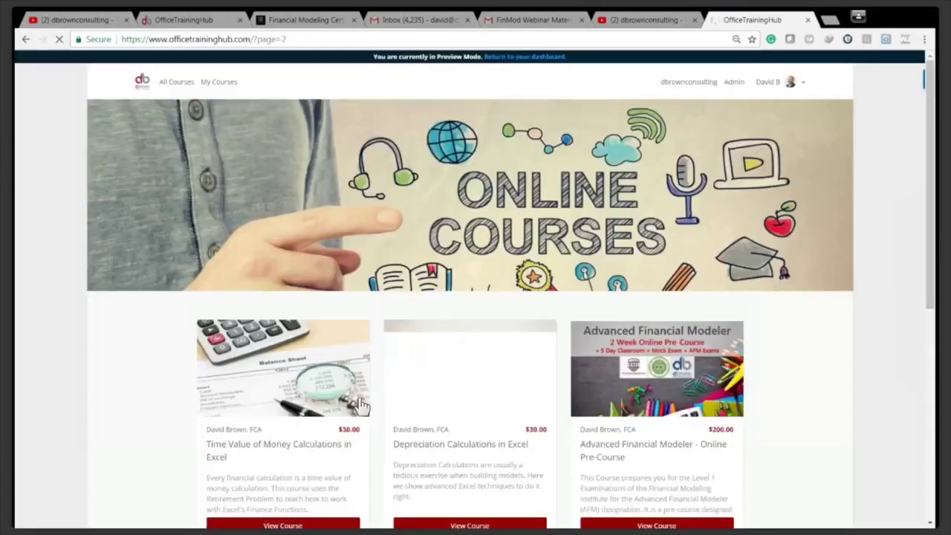
{"action": "scroll", "coordinate": [471, 403], "scroll_direction": "down", "scroll_amount": 1}
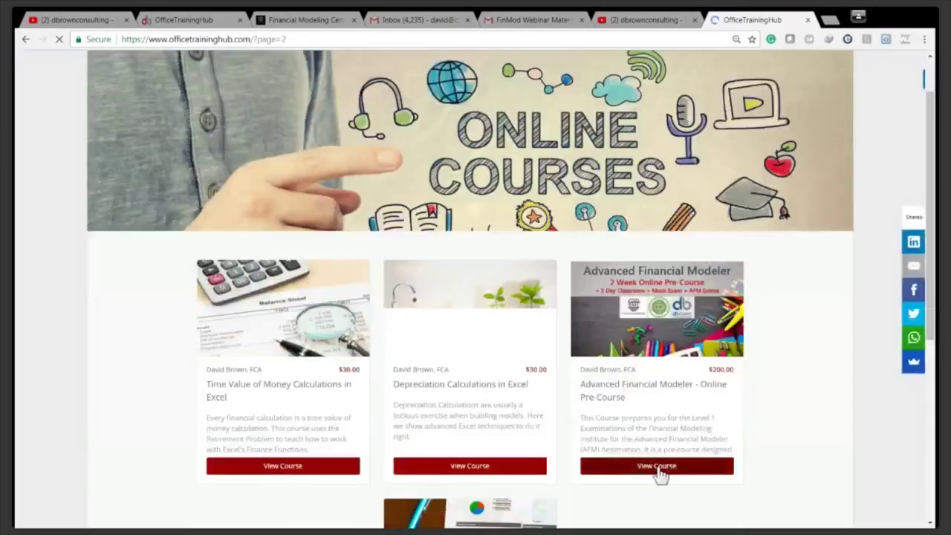
Open the Advanced Financial Modeler pre-course page and select its web address.
{"action": "left_click", "coordinate": [660, 467]}
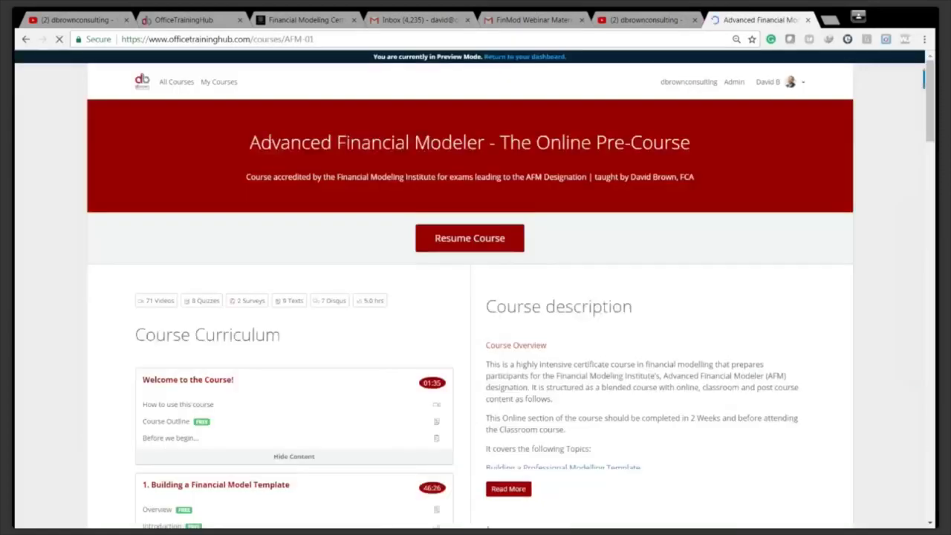
{"action": "key", "text": "ctrl+l"}
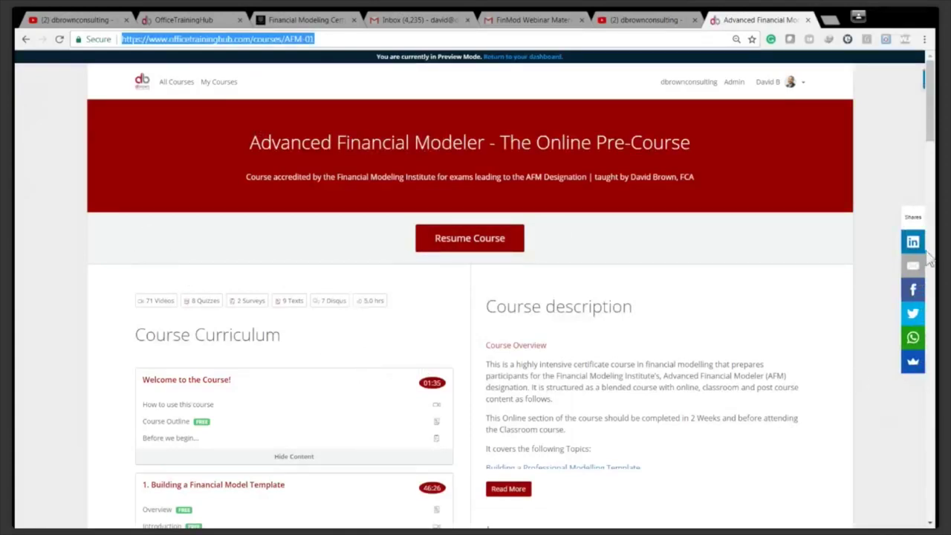
{"action": "left_click", "coordinate": [929, 257]}
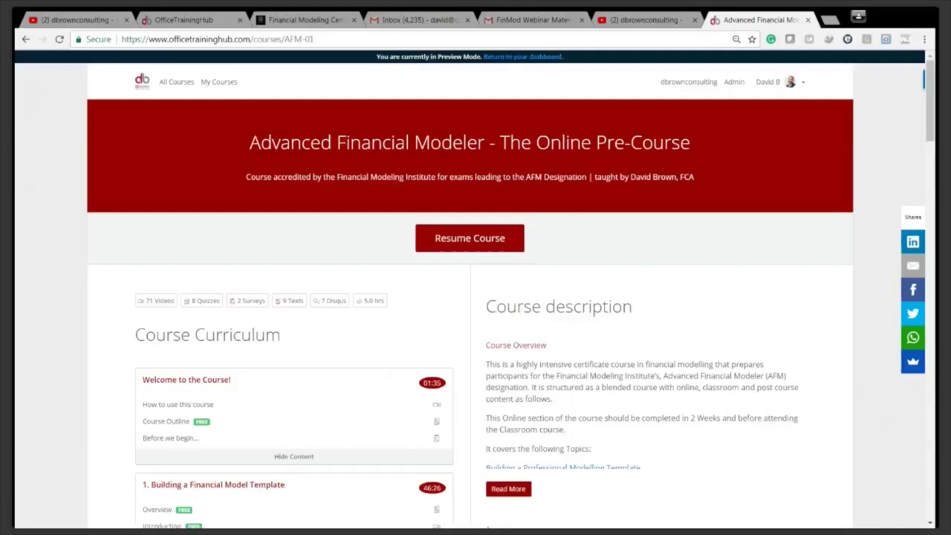
Return to the FMI tab and scroll up to the April 28, 2018 exam listings.
{"action": "left_click", "coordinate": [308, 22]}
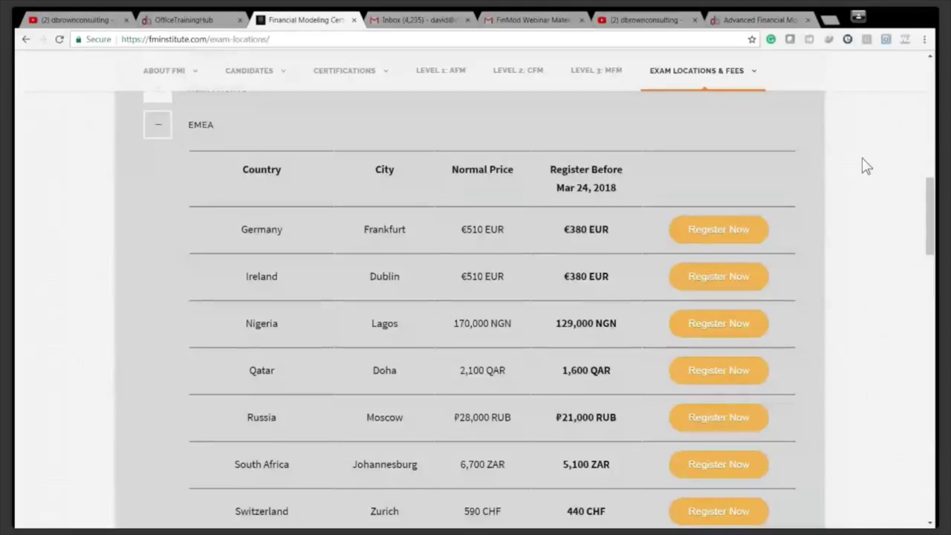
{"action": "scroll", "coordinate": [867, 167], "scroll_direction": "up", "scroll_amount": 2}
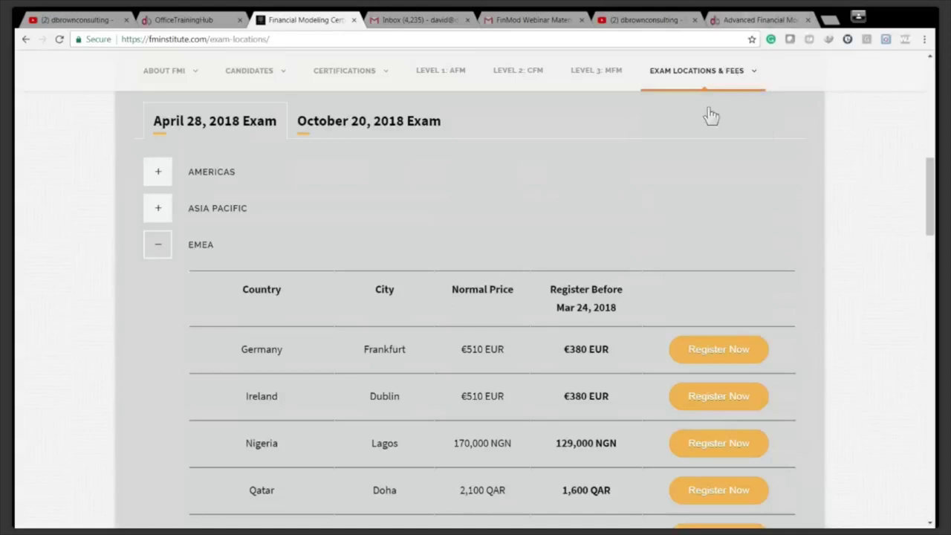
{"action": "scroll", "coordinate": [520, 126], "scroll_direction": "up", "scroll_amount": 2}
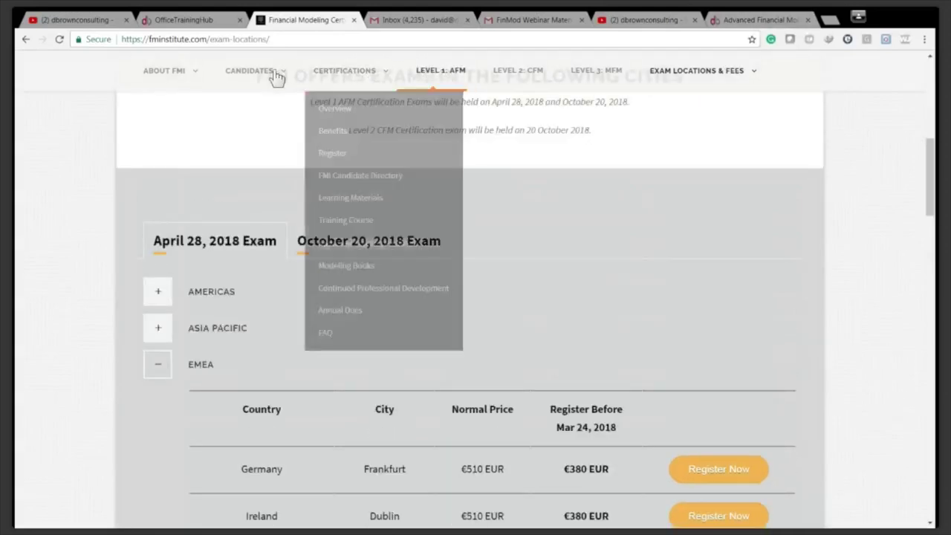
Switch to the OfficeTrainingHub Advanced Financial Modeler course tab.
{"action": "mouse_move", "coordinate": [192, 77]}
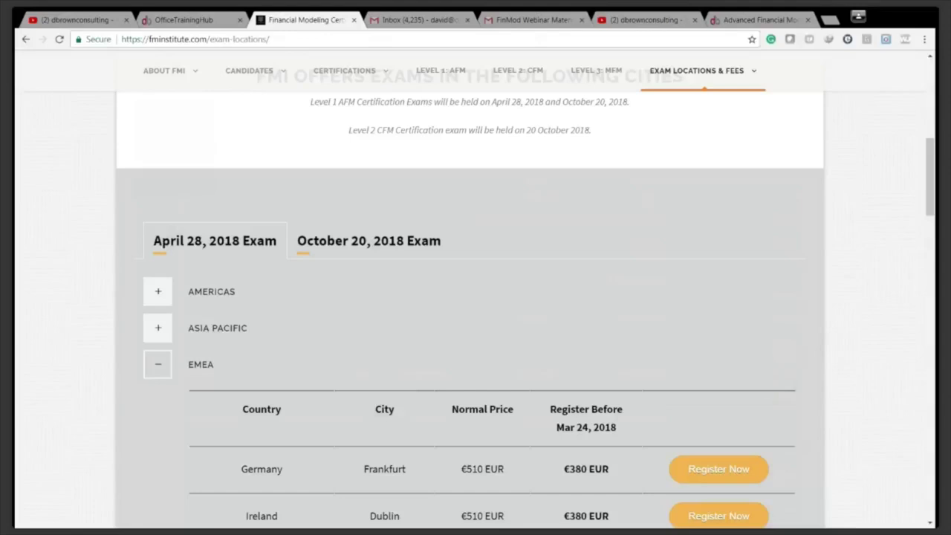
{"action": "left_click", "coordinate": [741, 22]}
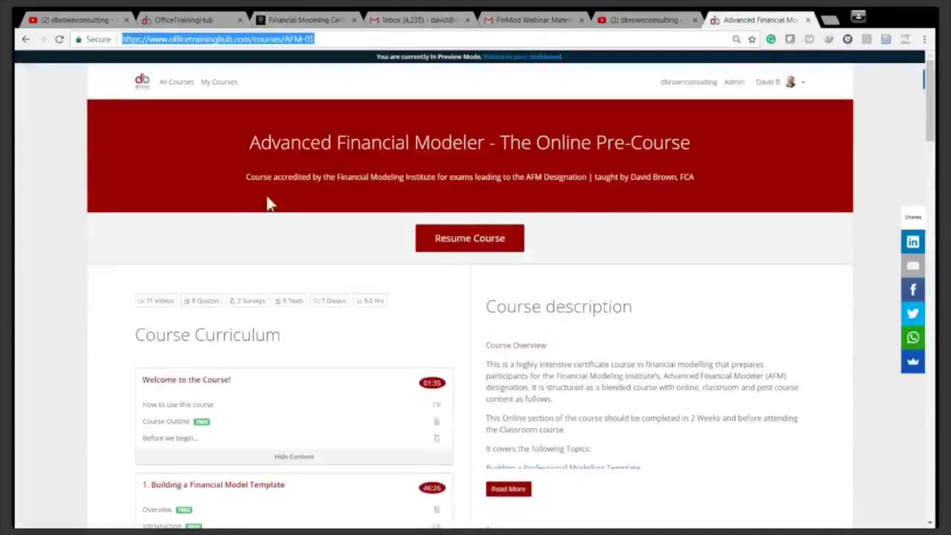
Scroll through the Advanced Financial Modeler pre-course curriculum, then switch to the YouTube OFFSET video.
{"action": "left_click", "coordinate": [143, 254]}
{"action": "scroll", "coordinate": [143, 264], "scroll_direction": "down", "scroll_amount": 1}
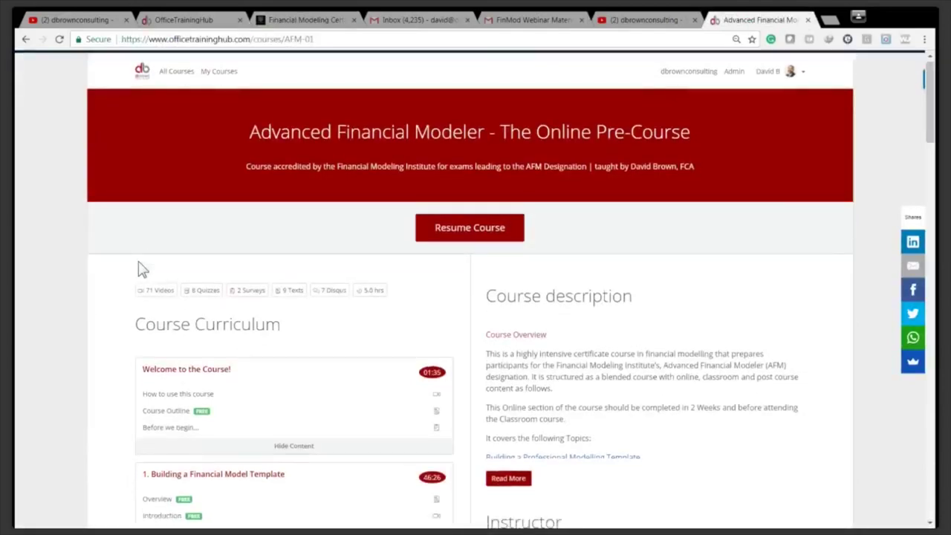
{"action": "scroll", "coordinate": [181, 301], "scroll_direction": "down", "scroll_amount": 7}
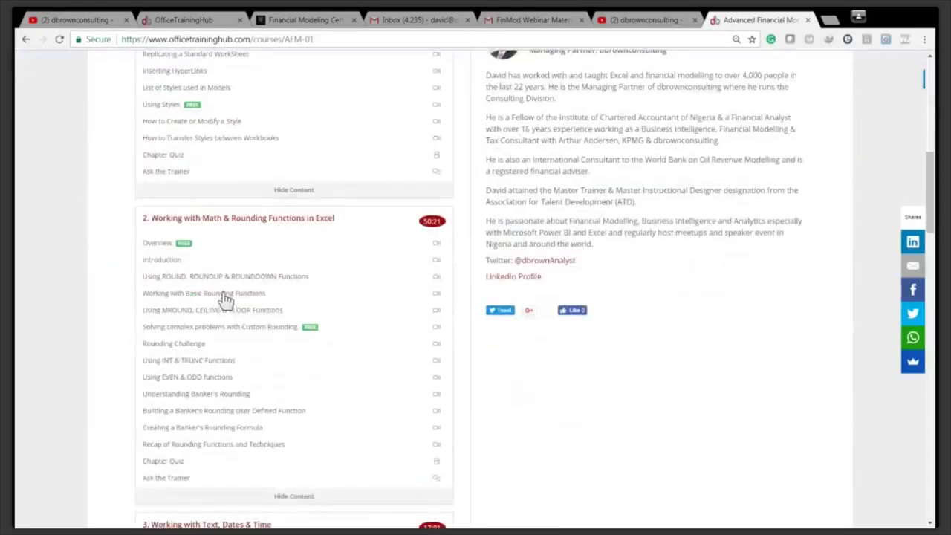
{"action": "scroll", "coordinate": [225, 300], "scroll_direction": "down", "scroll_amount": 1}
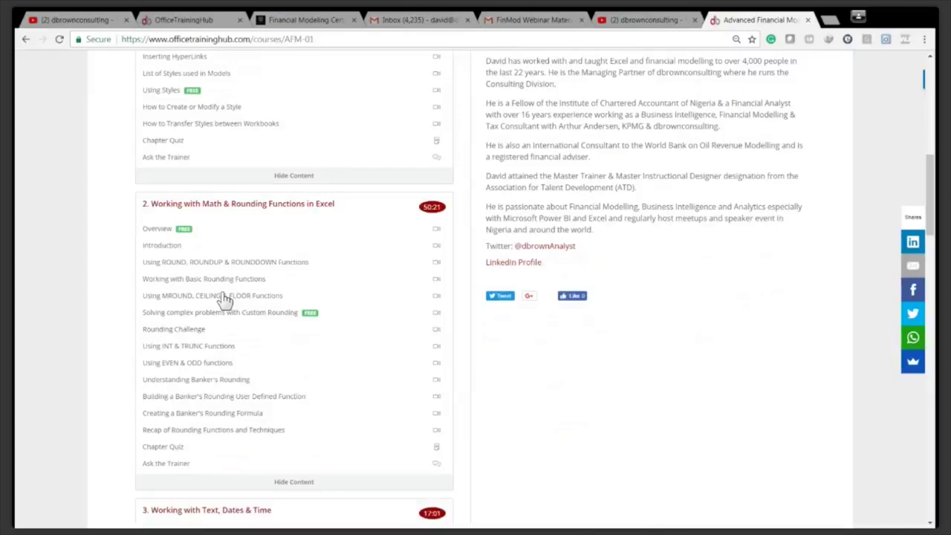
{"action": "scroll", "coordinate": [147, 288], "scroll_direction": "down", "scroll_amount": 4}
{"action": "scroll", "coordinate": [148, 288], "scroll_direction": "down", "scroll_amount": 5}
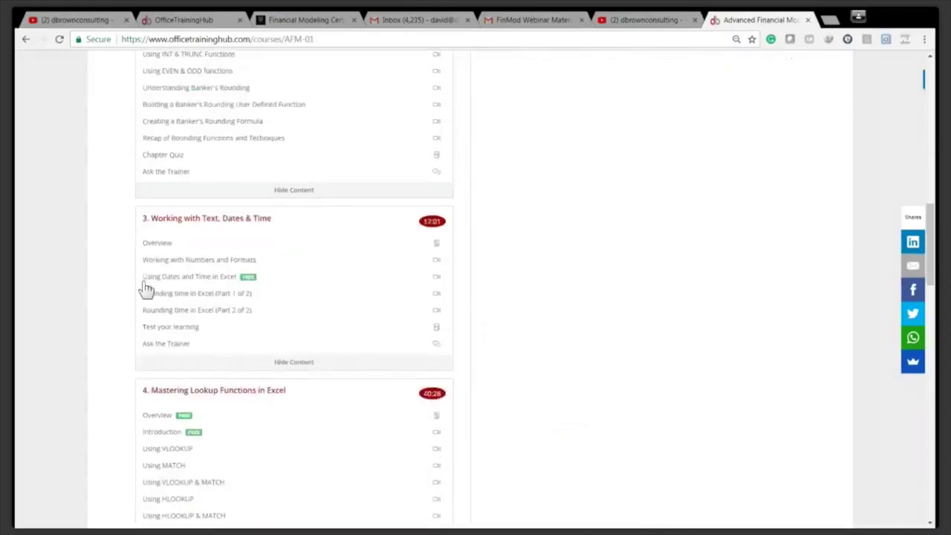
{"action": "scroll", "coordinate": [146, 288], "scroll_direction": "down", "scroll_amount": 2}
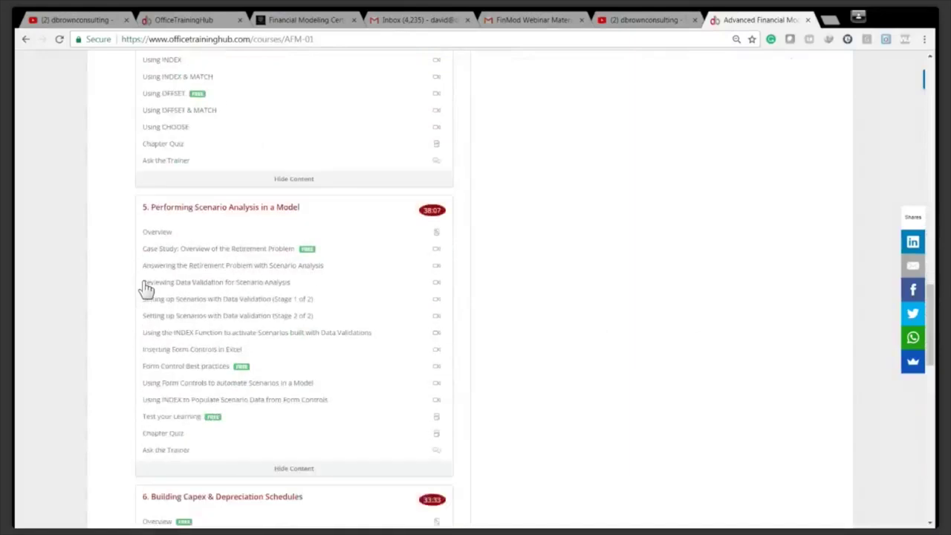
{"action": "scroll", "coordinate": [147, 288], "scroll_direction": "down", "scroll_amount": 1}
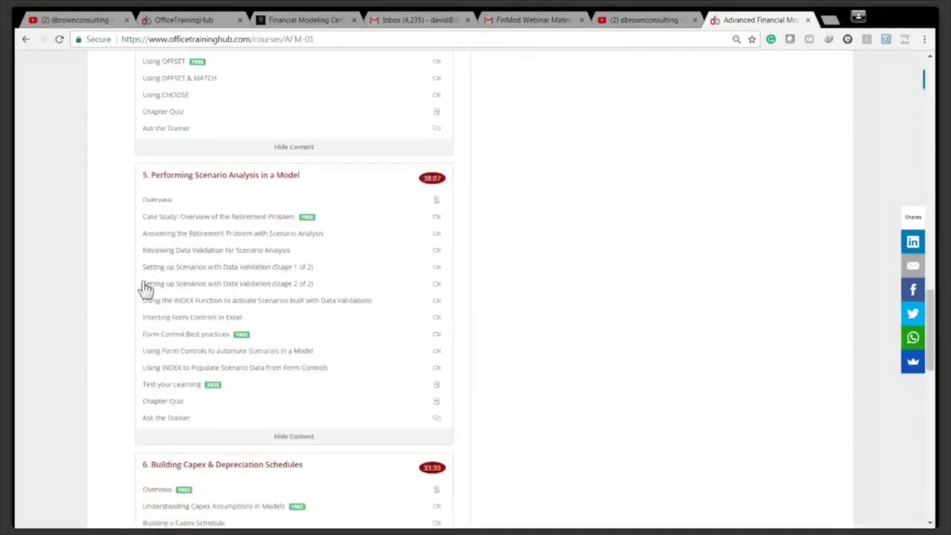
{"action": "scroll", "coordinate": [146, 288], "scroll_direction": "down", "scroll_amount": 5}
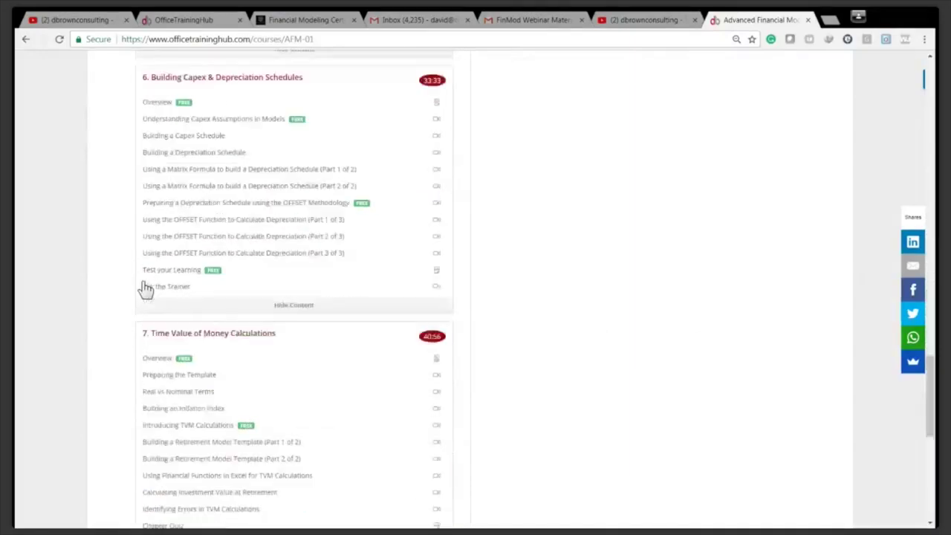
{"action": "scroll", "coordinate": [146, 288], "scroll_direction": "down", "scroll_amount": 1}
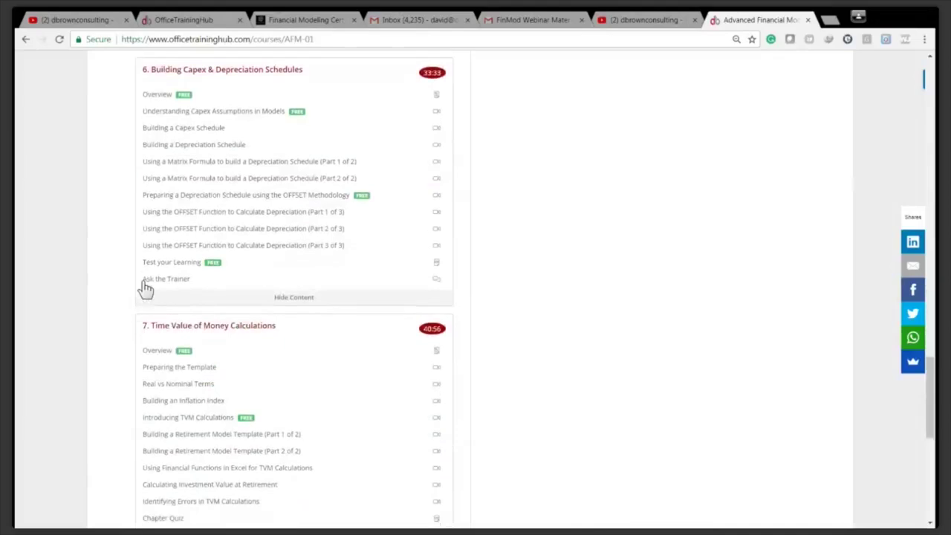
{"action": "scroll", "coordinate": [147, 288], "scroll_direction": "down", "scroll_amount": 5}
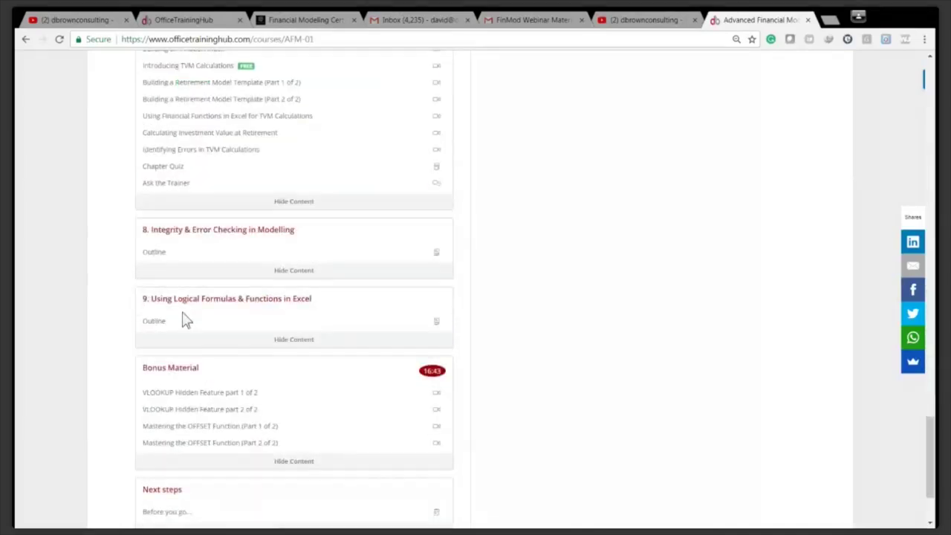
{"action": "scroll", "coordinate": [178, 334], "scroll_direction": "down", "scroll_amount": 1}
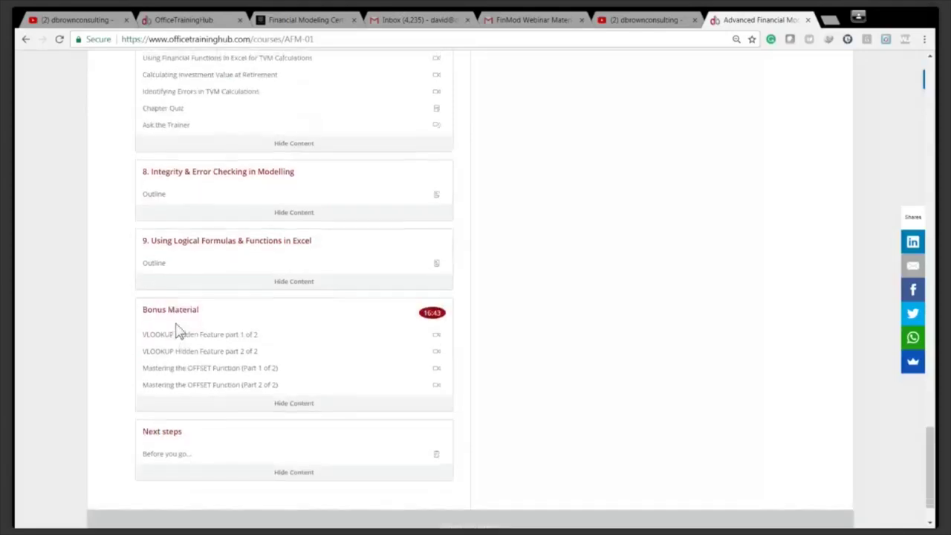
{"action": "scroll", "coordinate": [178, 334], "scroll_direction": "up", "scroll_amount": 15}
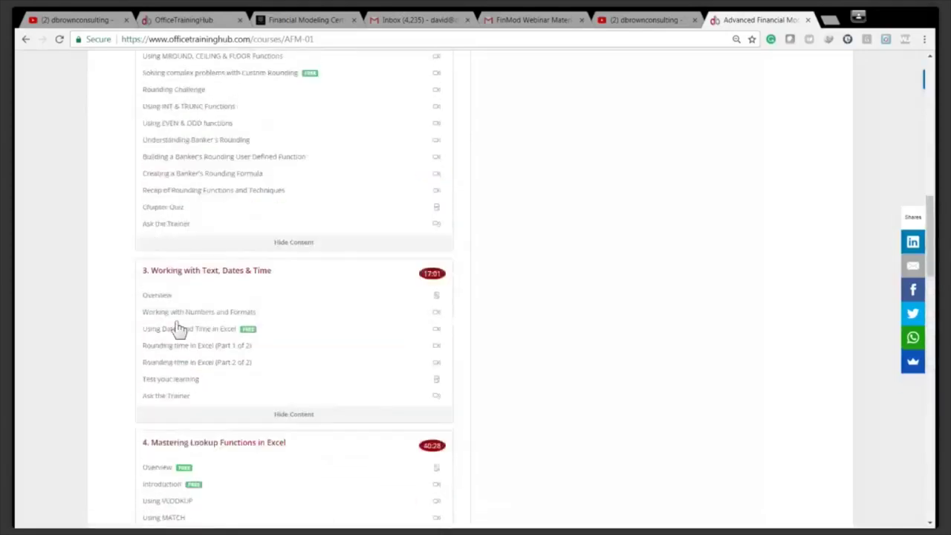
{"action": "scroll", "coordinate": [178, 329], "scroll_direction": "up", "scroll_amount": 3}
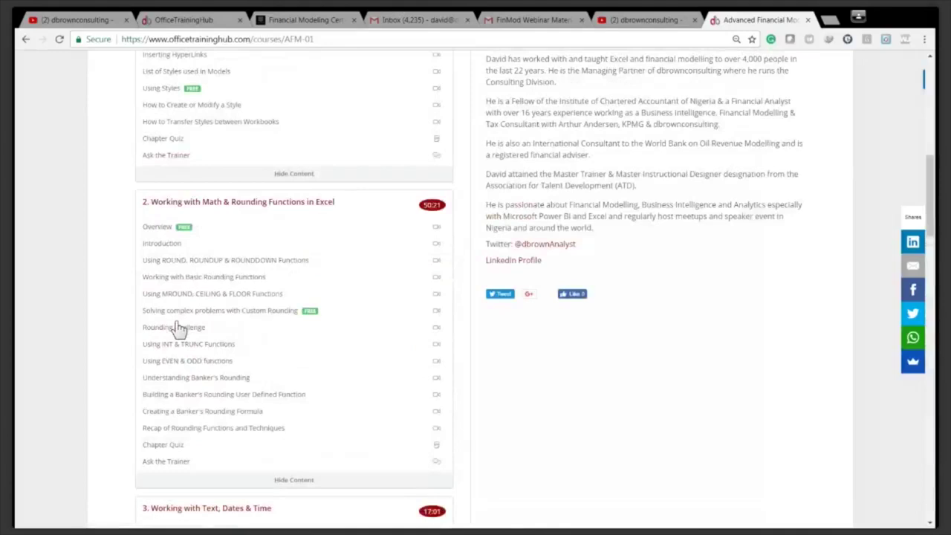
{"action": "scroll", "coordinate": [182, 329], "scroll_direction": "up", "scroll_amount": 12}
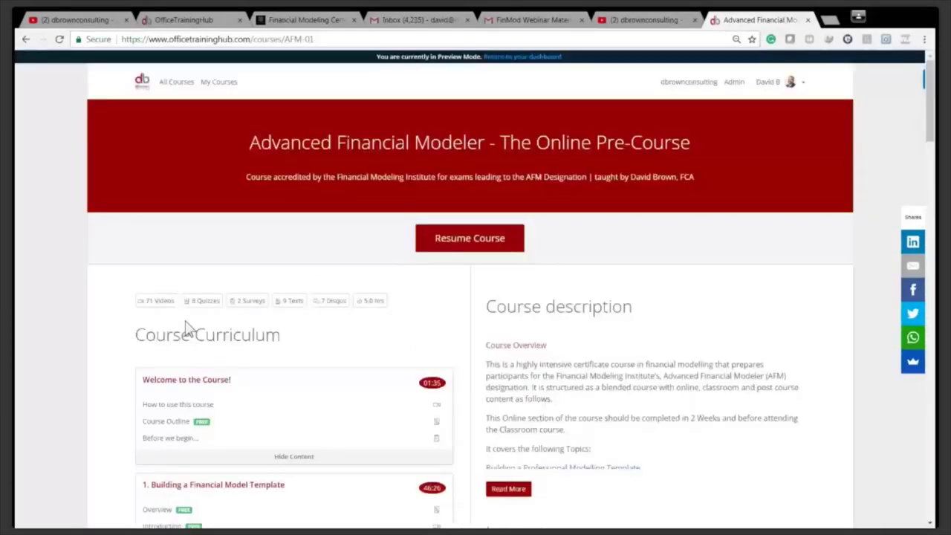
{"action": "scroll", "coordinate": [190, 330], "scroll_direction": "down", "scroll_amount": 3}
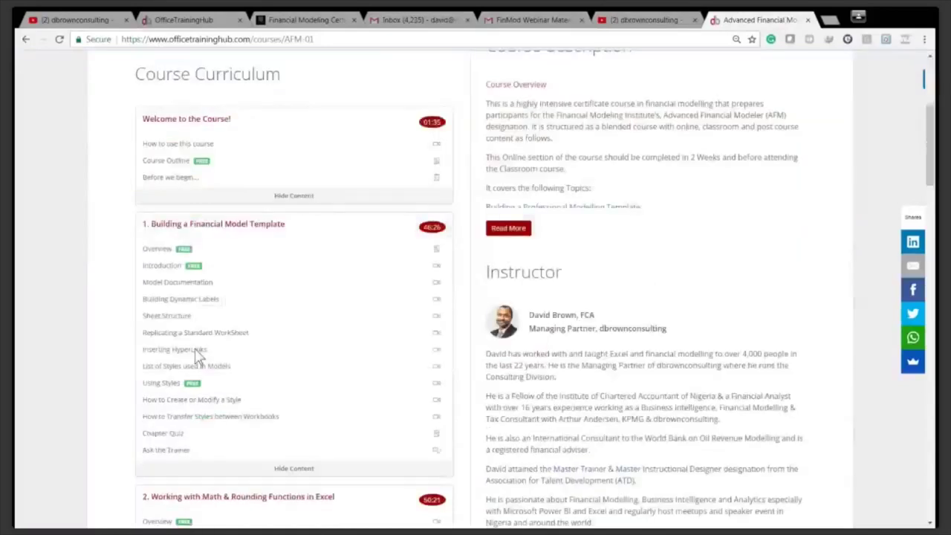
{"action": "scroll", "coordinate": [199, 355], "scroll_direction": "up", "scroll_amount": 3}
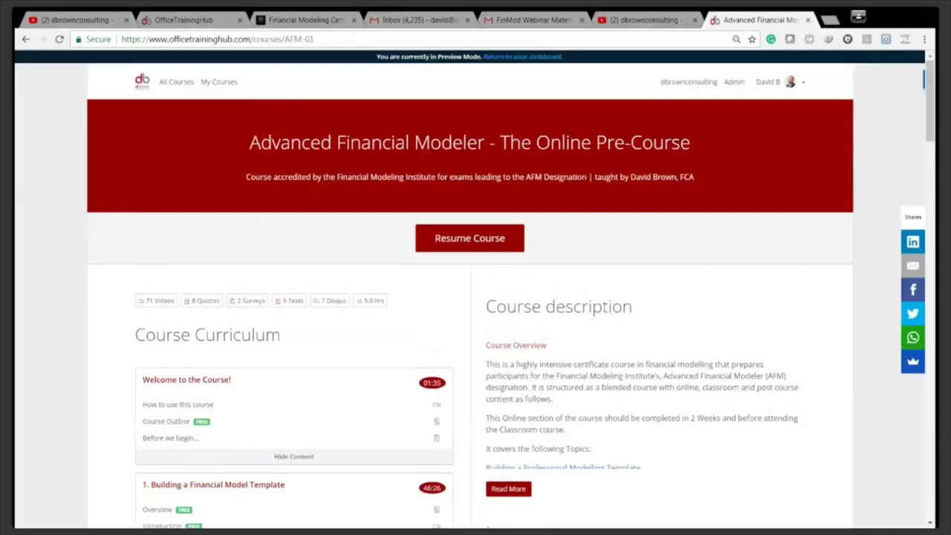
{"action": "key", "text": "ctrl+shift+Tab"}
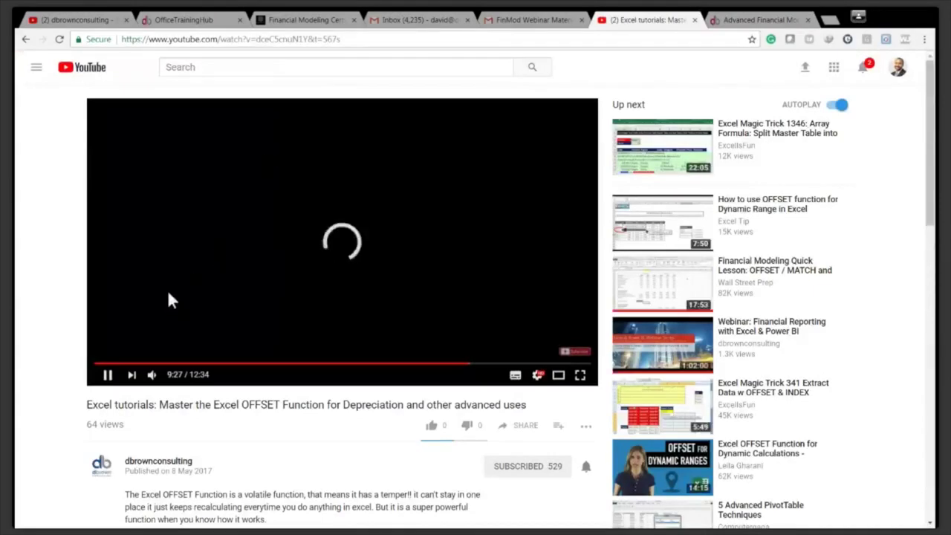
Pause the OFFSET depreciation video at 9:28 and move to the Financial Modeling Institute tab.
{"action": "left_click", "coordinate": [110, 376]}
{"action": "left_click", "coordinate": [340, 39]}
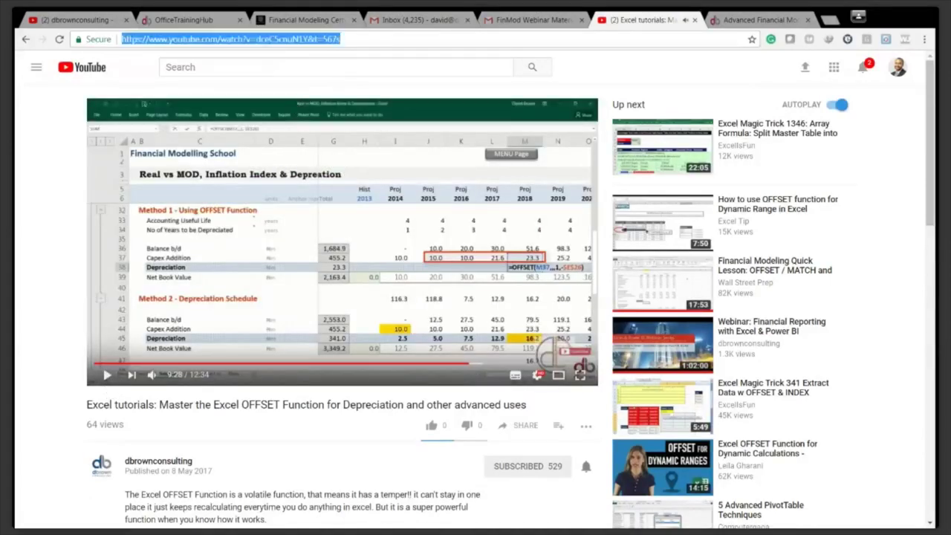
{"action": "left_click", "coordinate": [925, 257]}
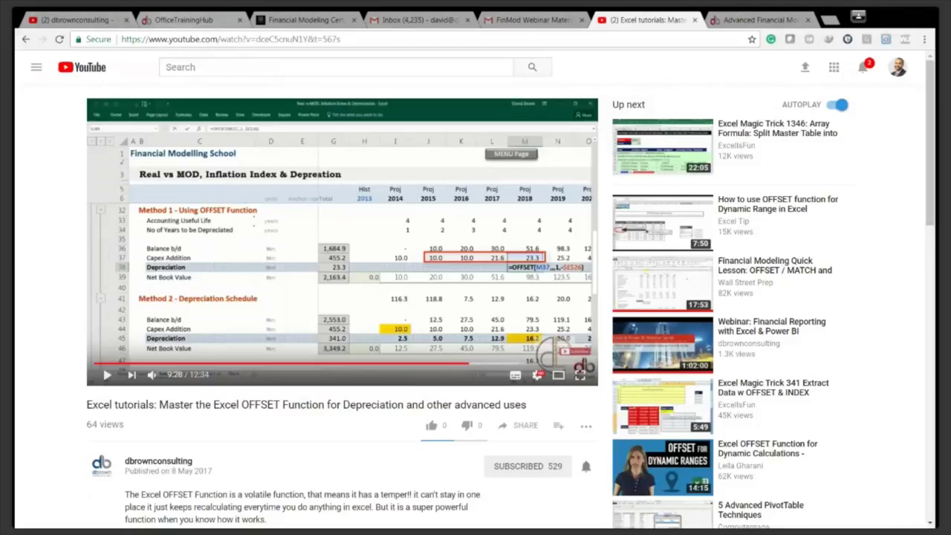
{"action": "left_click", "coordinate": [301, 20]}
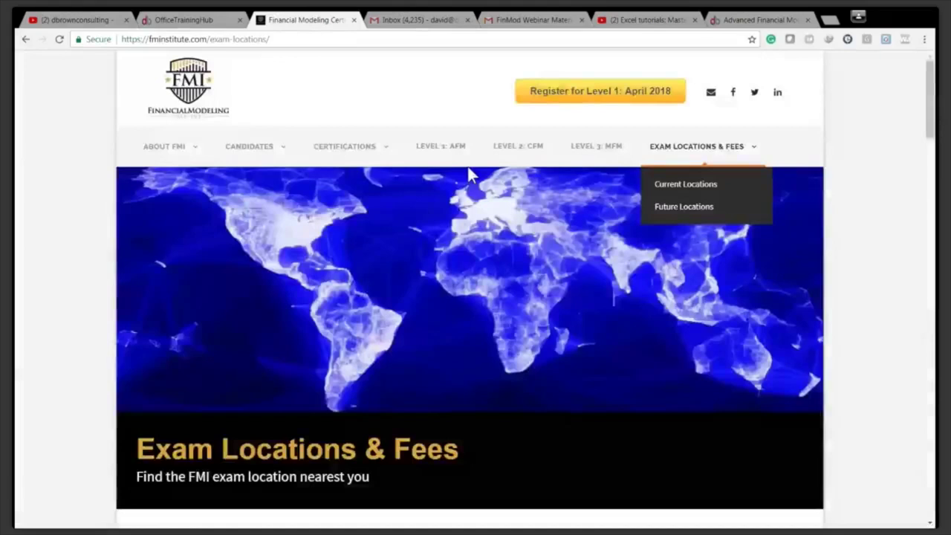
Open the Level 1 AFM page from Certifications and scroll to its content overview.
{"action": "mouse_move", "coordinate": [378, 152]}
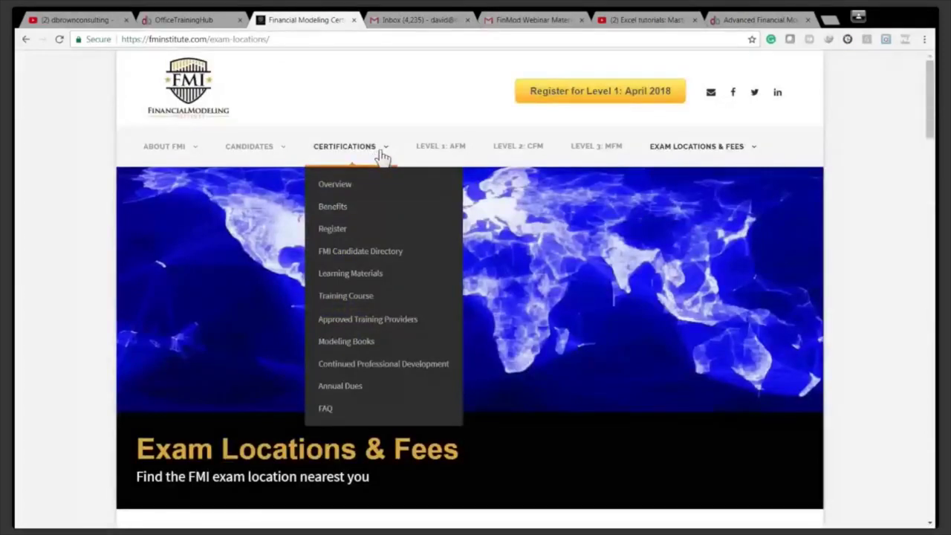
{"action": "left_click", "coordinate": [441, 146]}
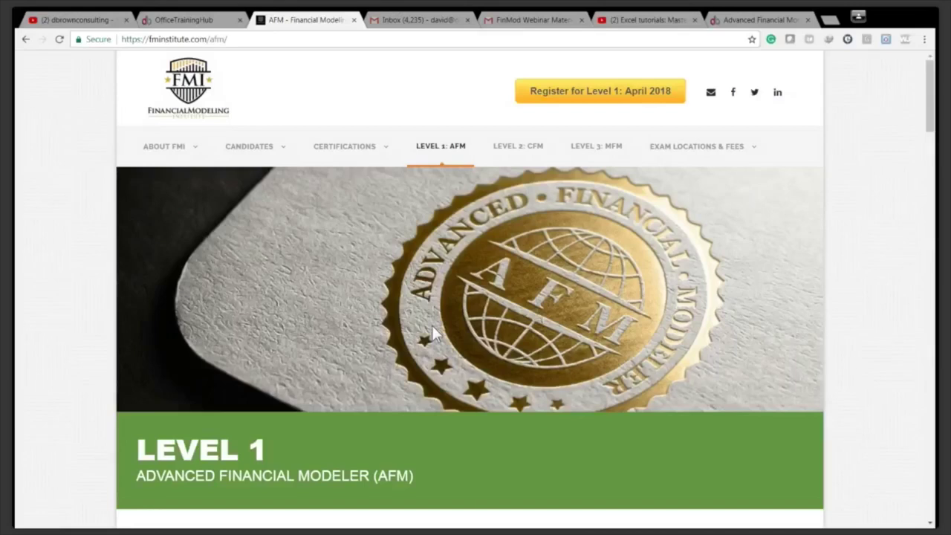
{"action": "scroll", "coordinate": [435, 333], "scroll_direction": "down", "scroll_amount": 6}
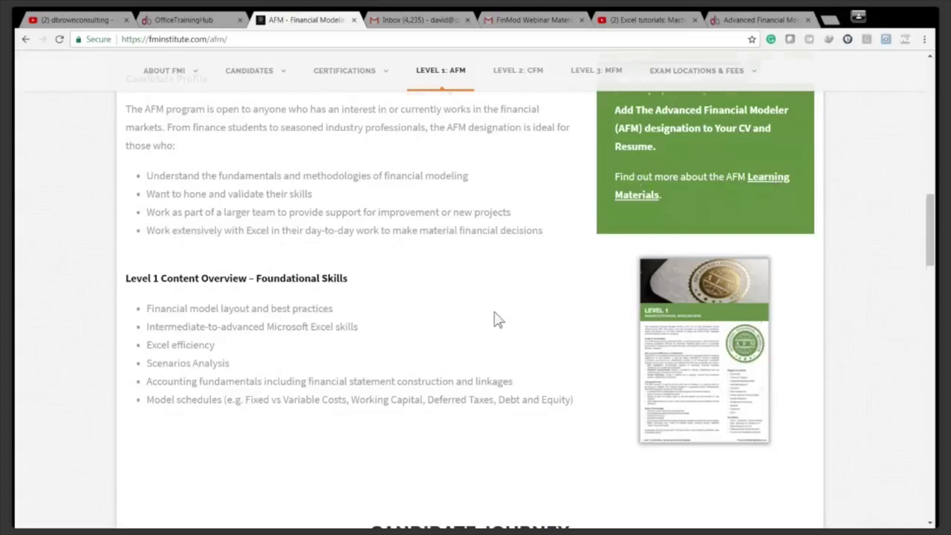
{"action": "scroll", "coordinate": [498, 322], "scroll_direction": "down", "scroll_amount": 1}
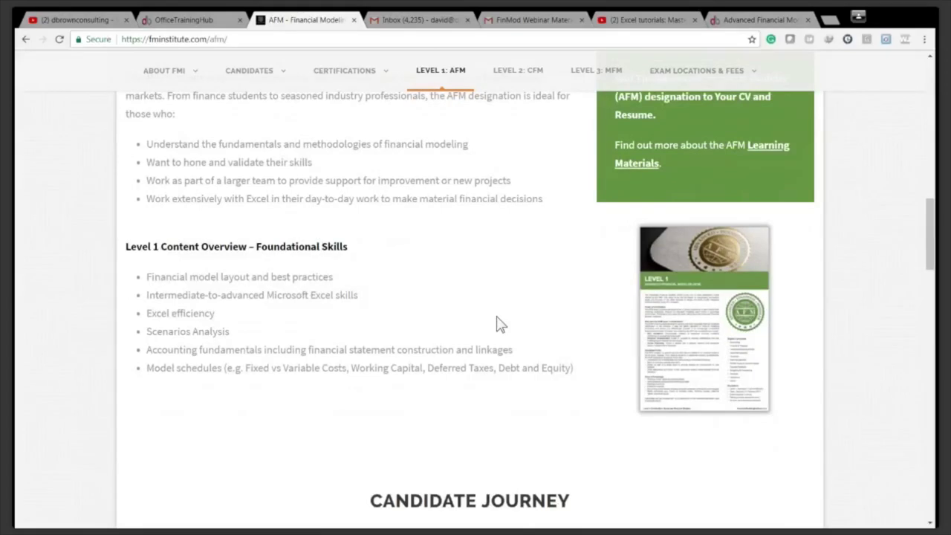
{"action": "scroll", "coordinate": [498, 323], "scroll_direction": "up", "scroll_amount": 3}
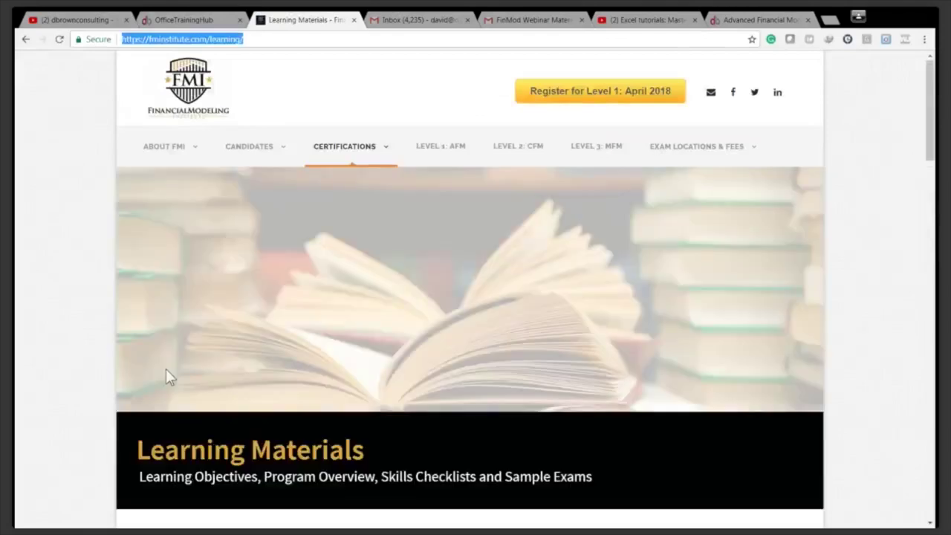
Scroll through the Learning Materials download tiles and select the page's web address.
{"action": "scroll", "coordinate": [610, 361], "scroll_direction": "down", "scroll_amount": 5}
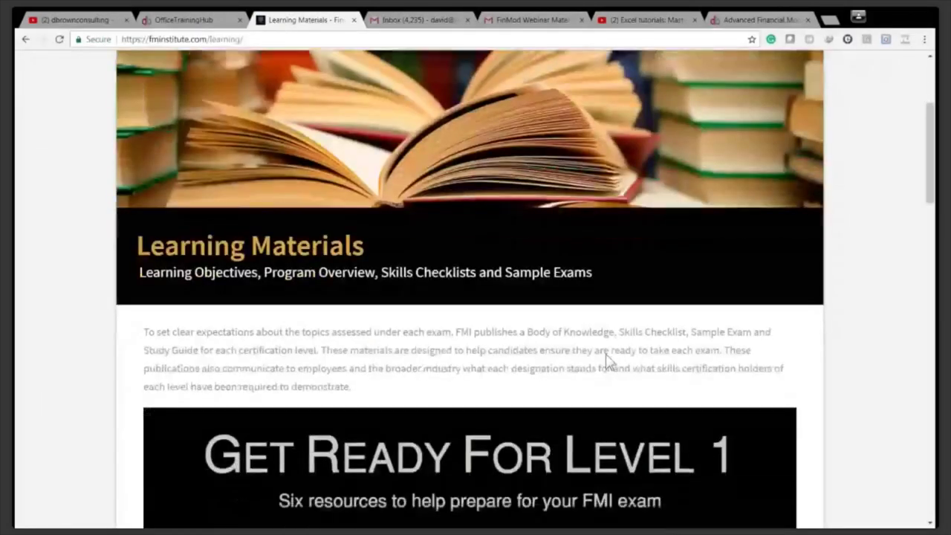
{"action": "scroll", "coordinate": [582, 361], "scroll_direction": "down", "scroll_amount": 2}
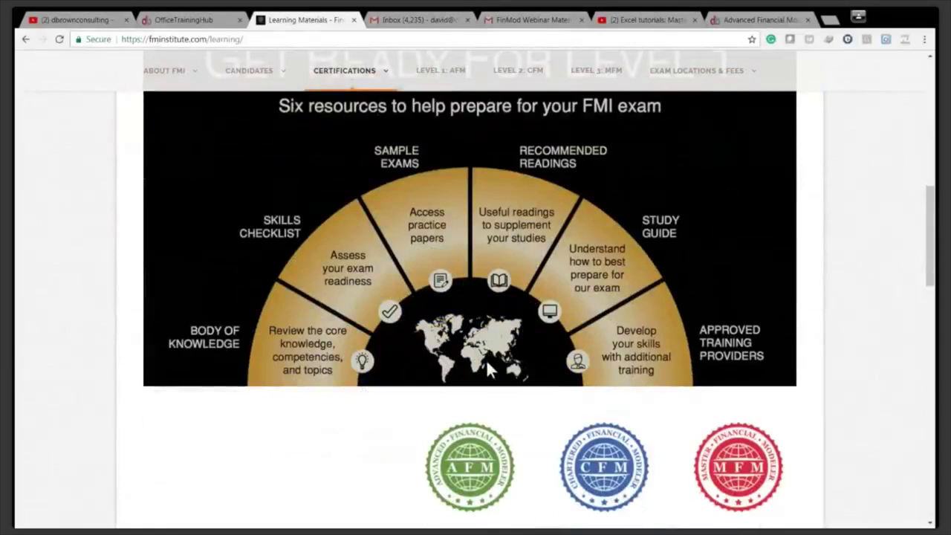
{"action": "scroll", "coordinate": [486, 359], "scroll_direction": "down", "scroll_amount": 4}
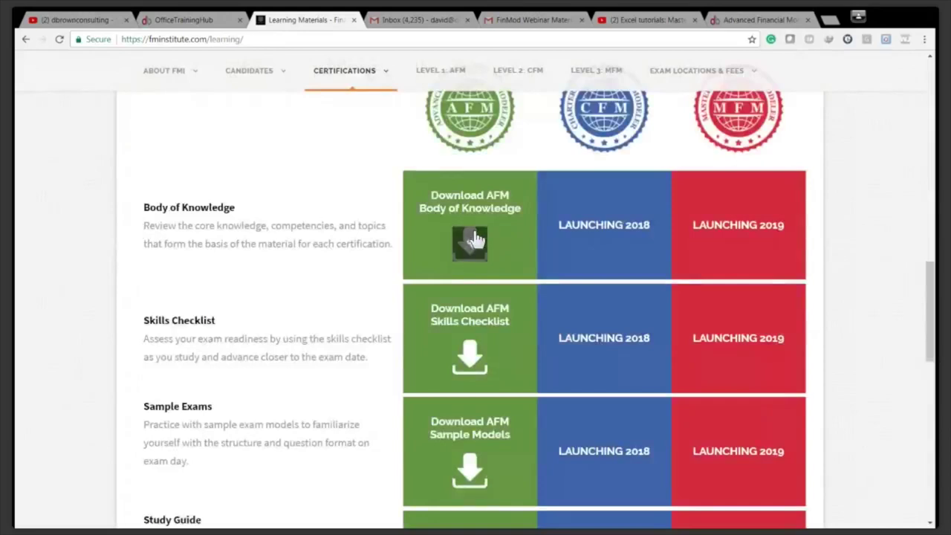
{"action": "scroll", "coordinate": [452, 276], "scroll_direction": "down", "scroll_amount": 1}
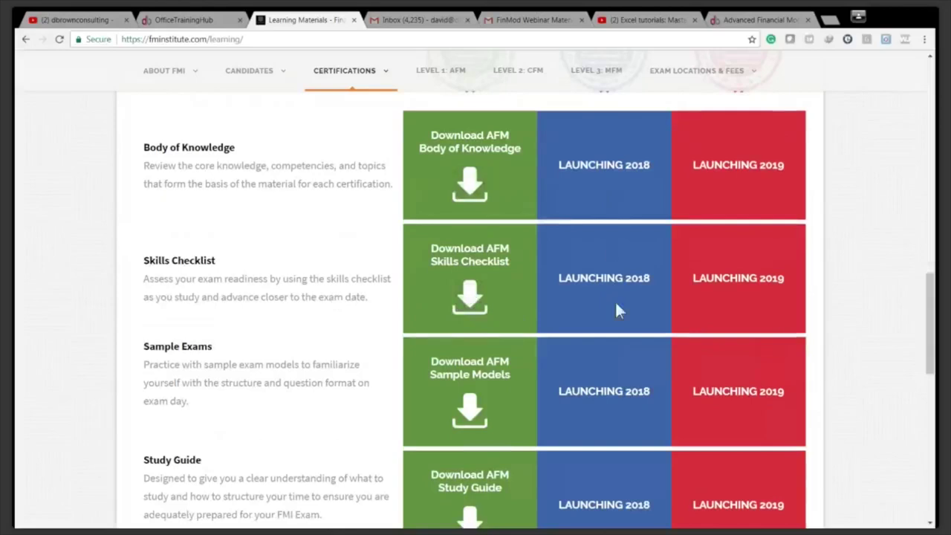
{"action": "scroll", "coordinate": [372, 360], "scroll_direction": "down", "scroll_amount": 2}
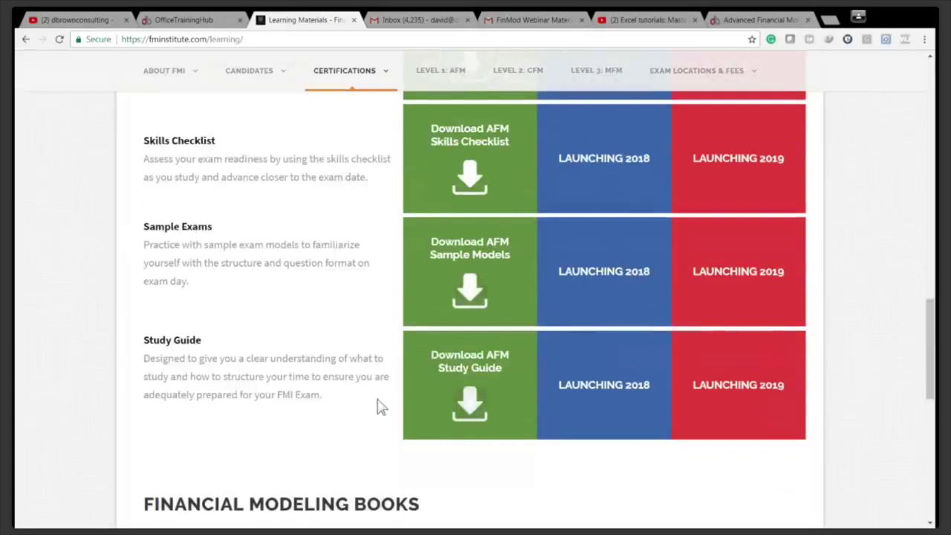
{"action": "scroll", "coordinate": [379, 405], "scroll_direction": "down", "scroll_amount": 4}
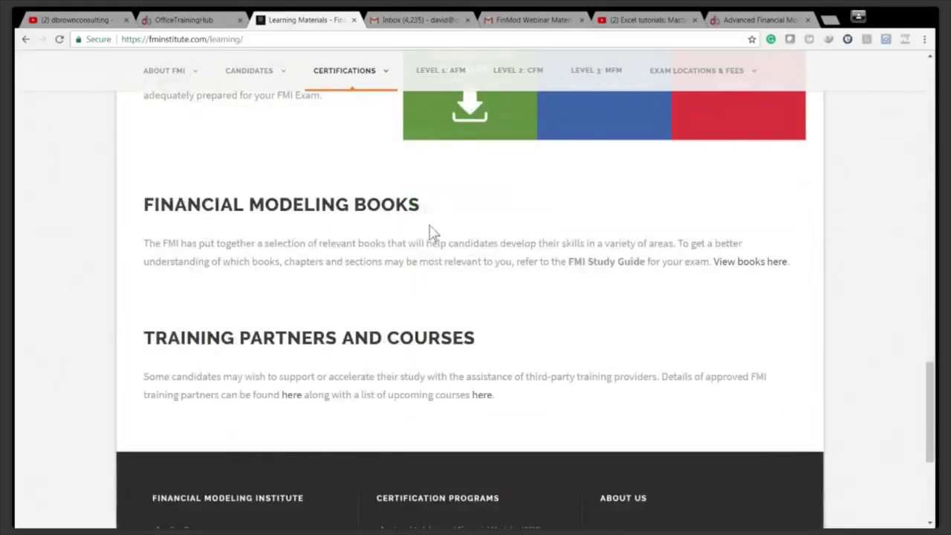
{"action": "scroll", "coordinate": [430, 232], "scroll_direction": "up", "scroll_amount": 2}
{"action": "scroll", "coordinate": [431, 236], "scroll_direction": "up", "scroll_amount": 4}
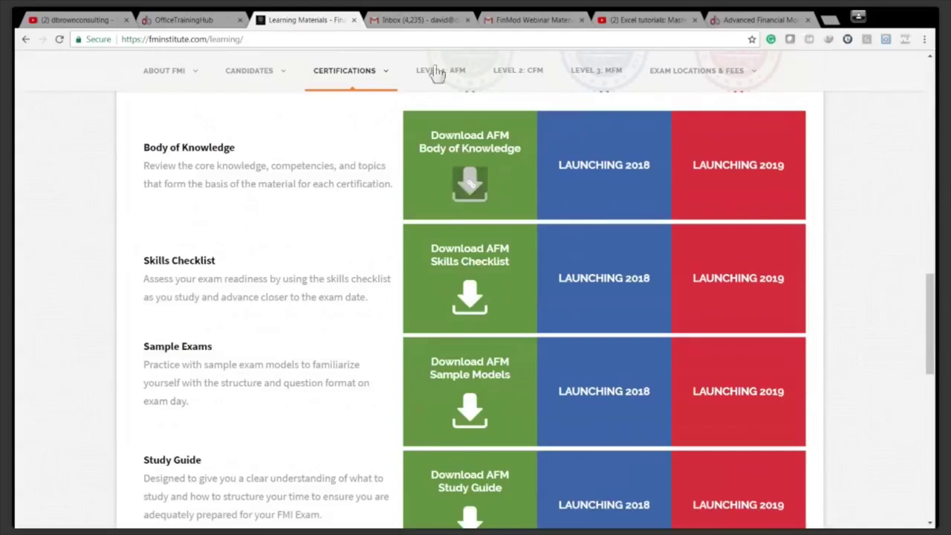
{"action": "left_click", "coordinate": [267, 39]}
Return to the Advanced Financial Modeler course page and scroll to section 1, Building a Financial Model Template.
{"action": "left_click", "coordinate": [754, 20]}
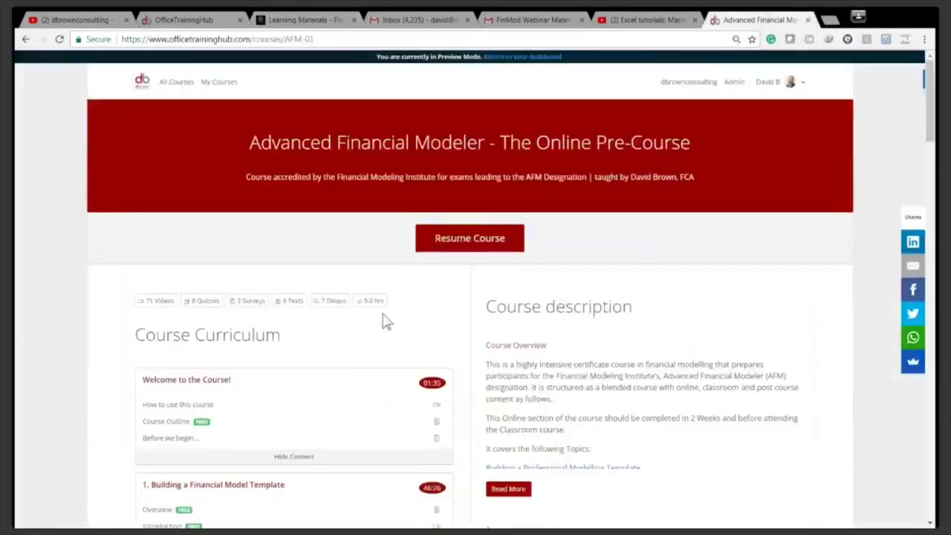
{"action": "scroll", "coordinate": [313, 354], "scroll_direction": "down", "scroll_amount": 2}
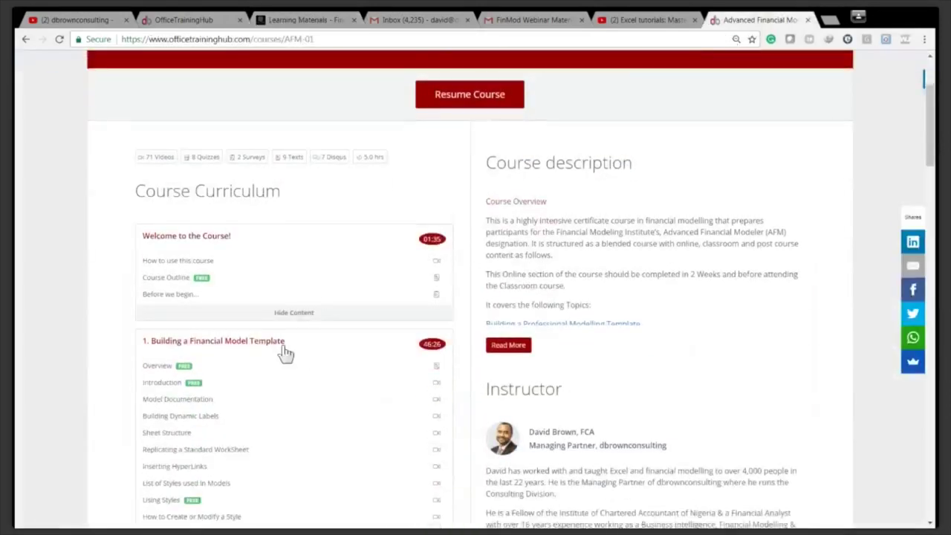
{"action": "scroll", "coordinate": [312, 352], "scroll_direction": "down", "scroll_amount": 1}
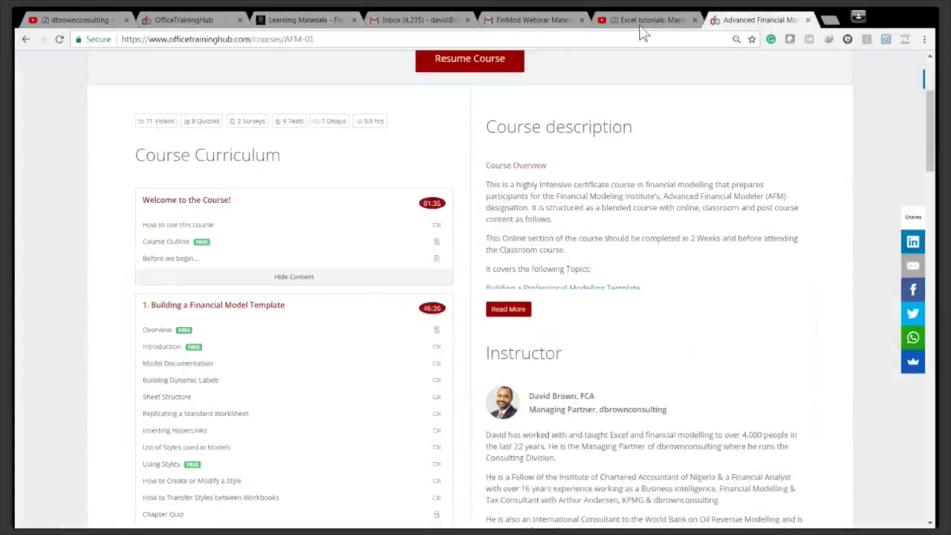